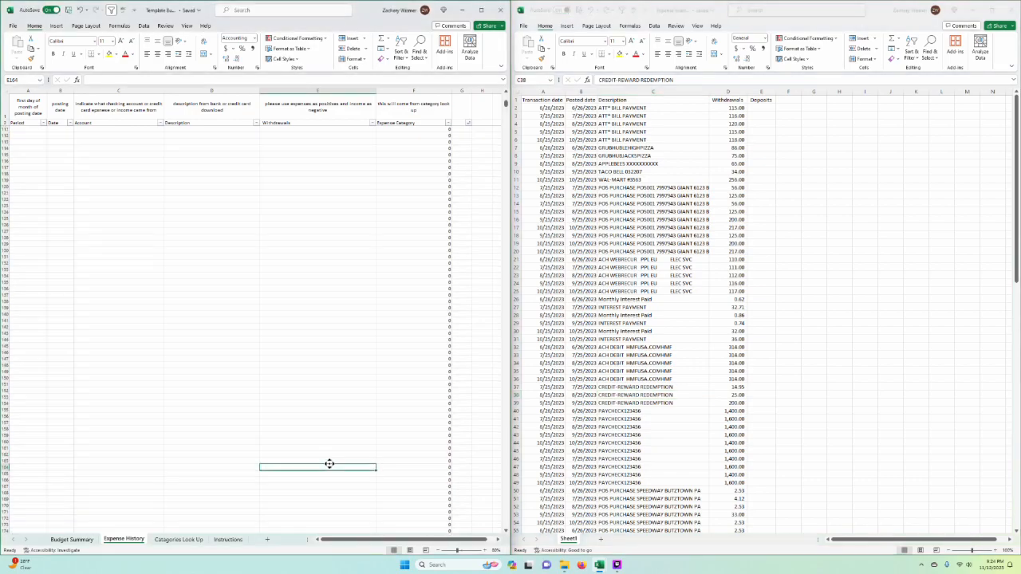
Step: Look through the Expense History, Catagories Look Up and Instructions sheets of the budget template
left_click(318, 417)
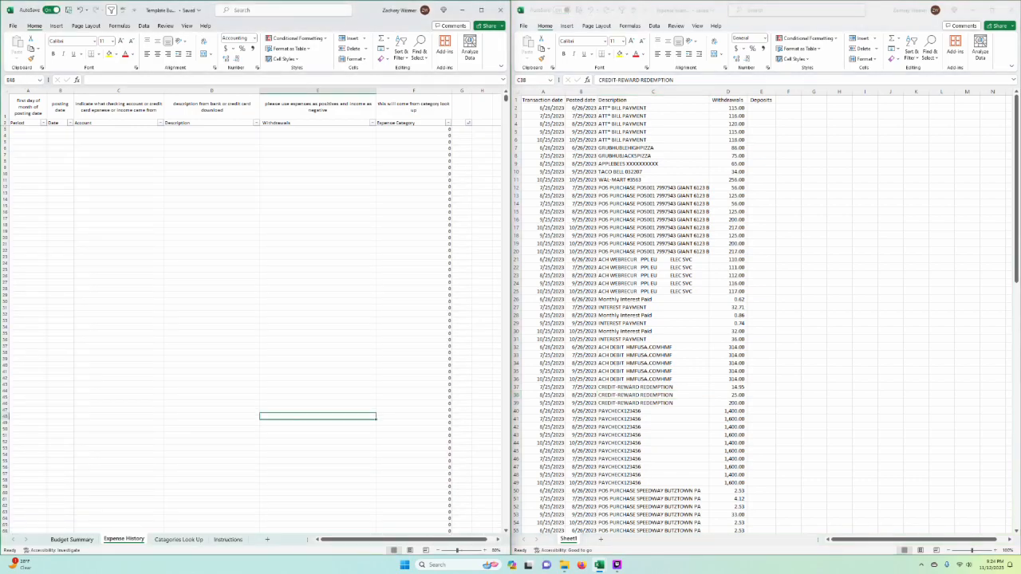
left_click(178, 540)
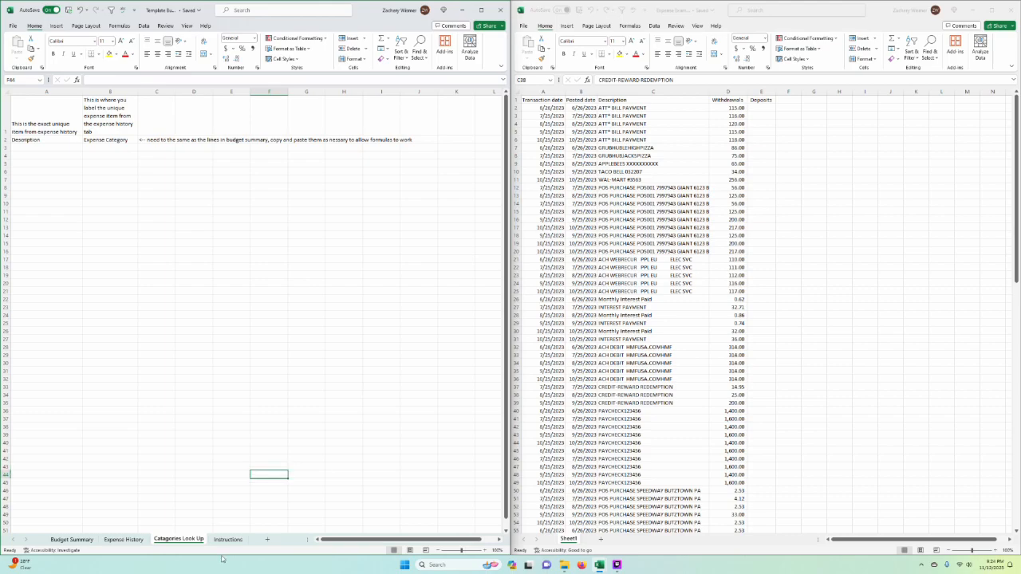
left_click(241, 541)
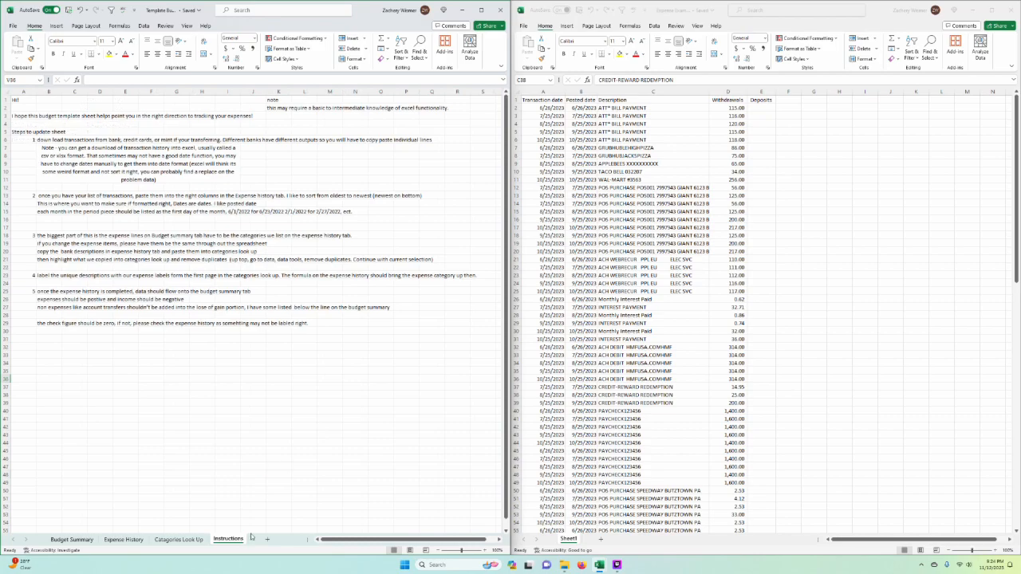
Step: Check the bank transactions workbook, return to the Template Budget workbook and maximize its window
left_click(652, 395)
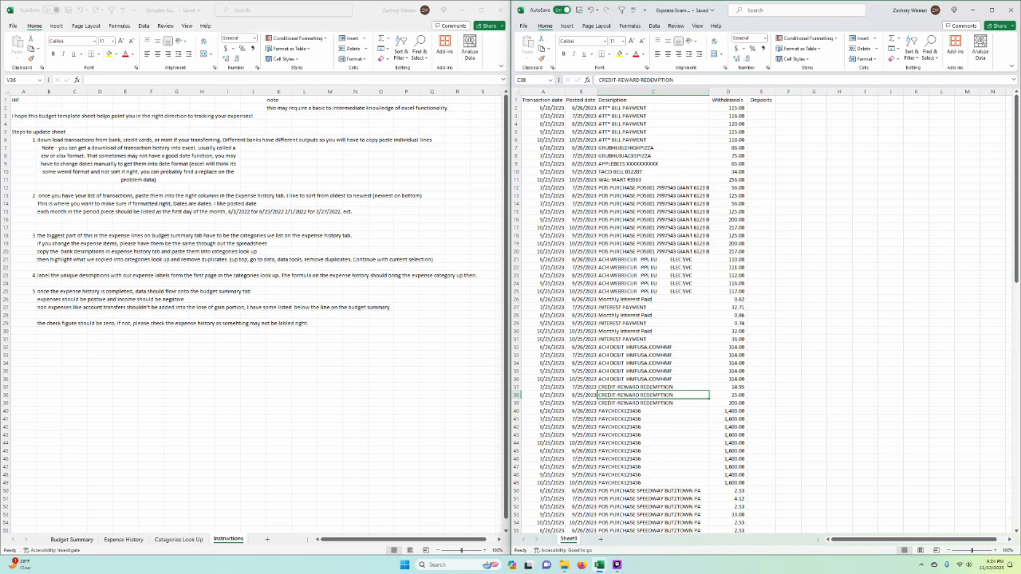
left_click(347, 276)
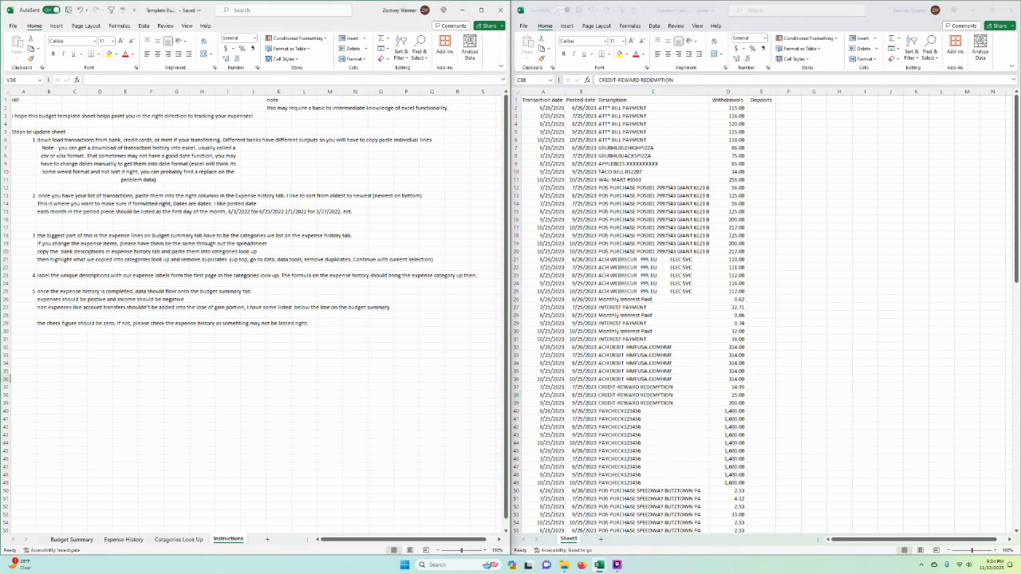
left_click(482, 10)
left_click(611, 268)
left_click(617, 565)
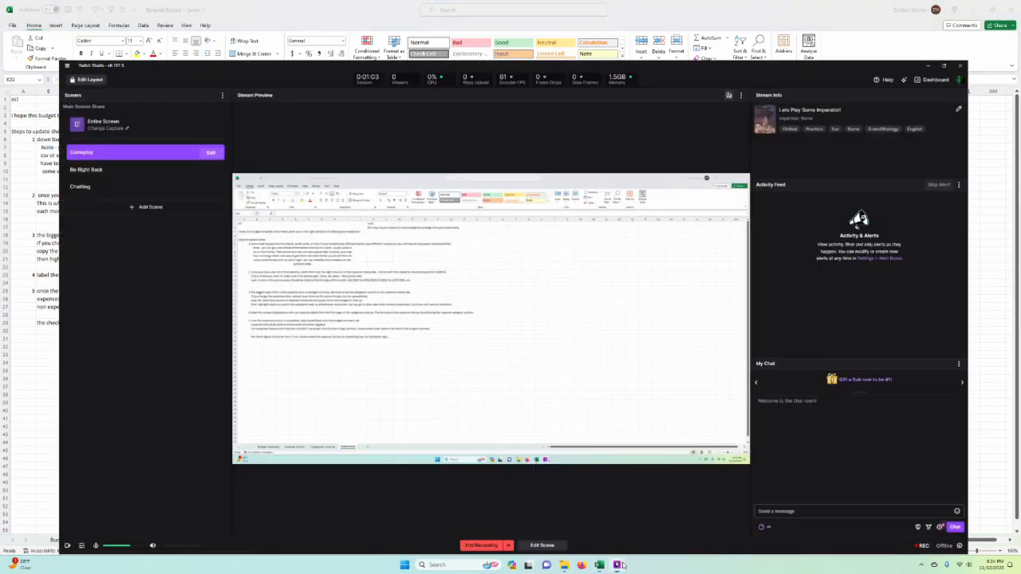
left_click(617, 565)
left_click(661, 329)
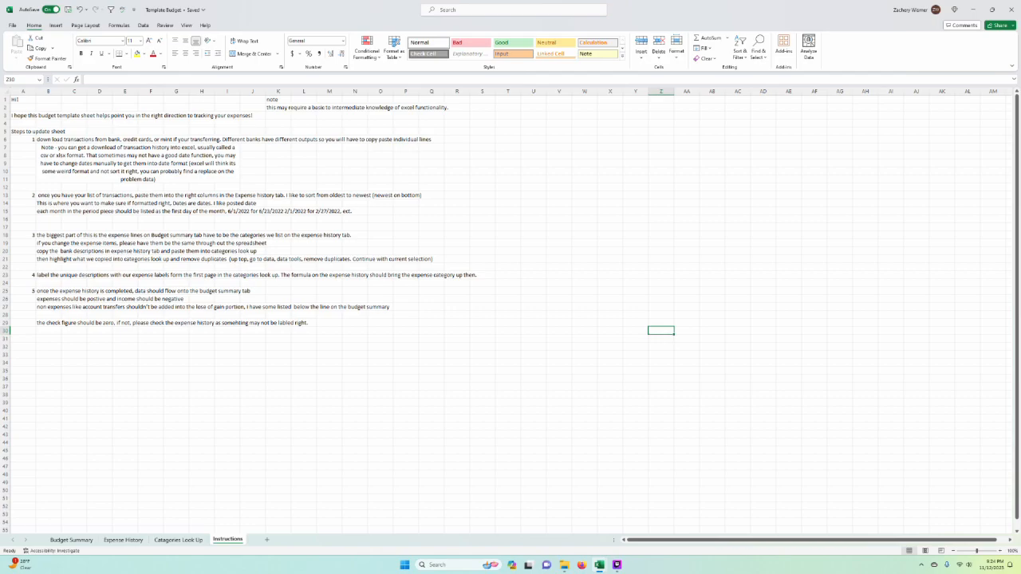
left_click(617, 565)
left_click(617, 564)
left_click(559, 394)
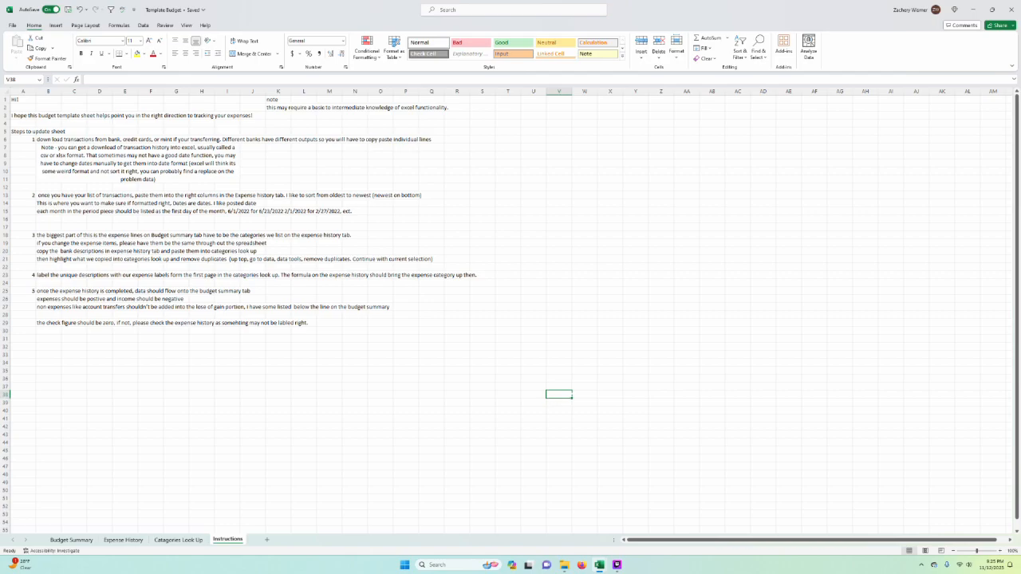
Step: Open the Budget Summary sheet and examine its monthly period columns, yearly totals and the SUMIFS formulas in the expense rows
left_click(71, 540)
left_click(439, 467)
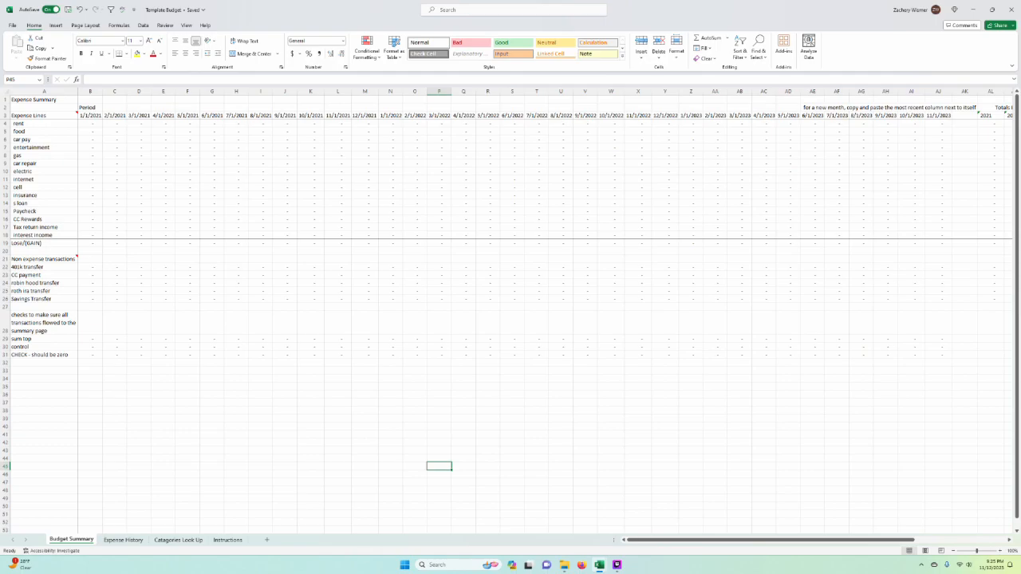
left_click(285, 163)
scroll(353, 406, "right", 2)
left_click(616, 212)
left_click(5, 115)
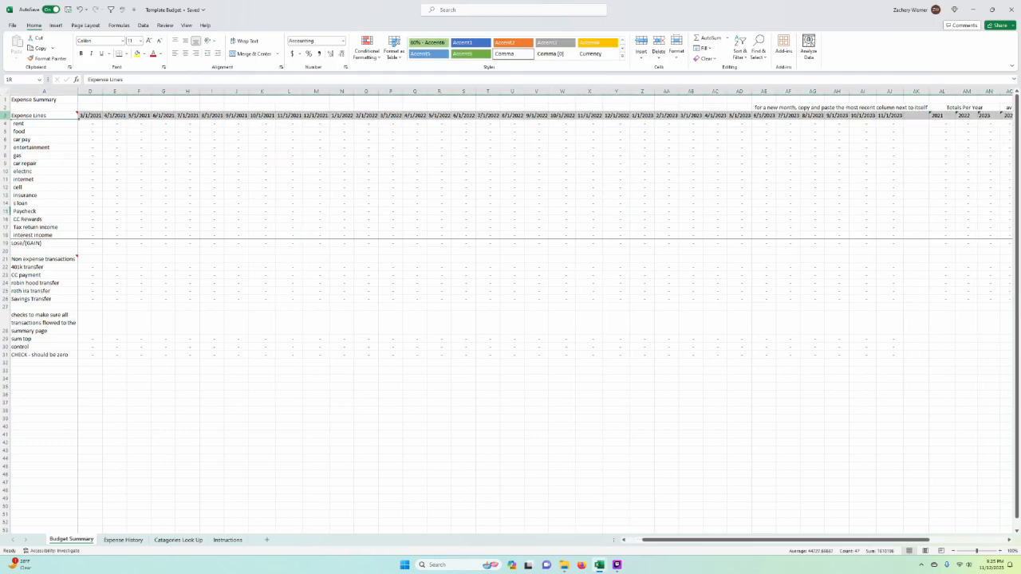
left_click(365, 227)
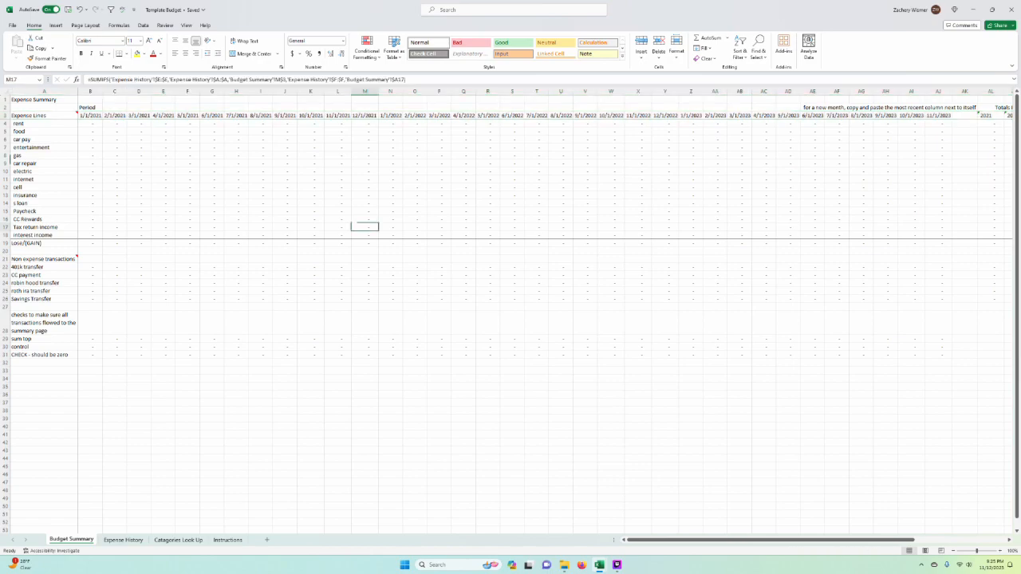
left_click(415, 219)
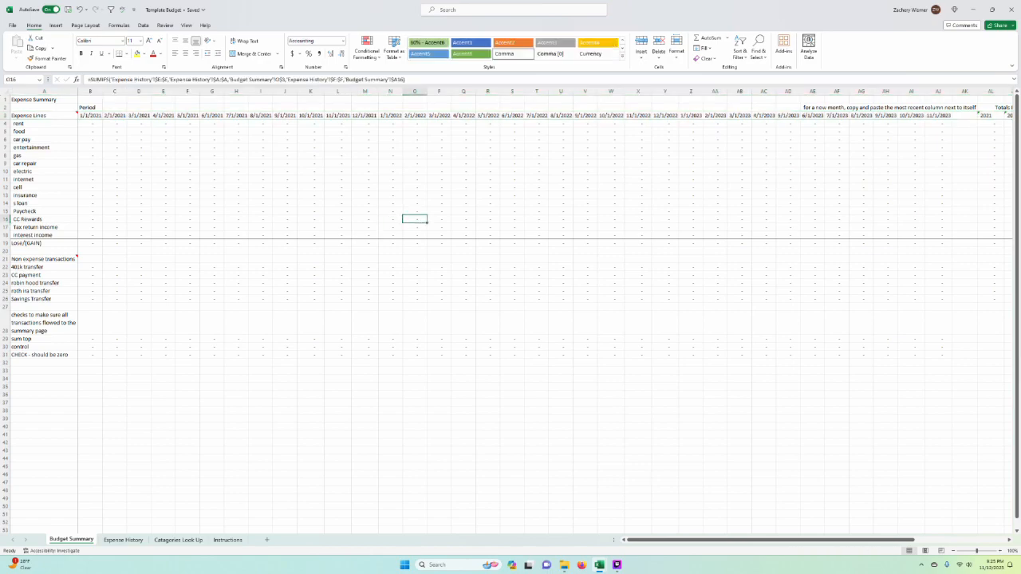
left_click(364, 251)
left_click_drag(364, 92, 90, 92)
key("ctrl+c")
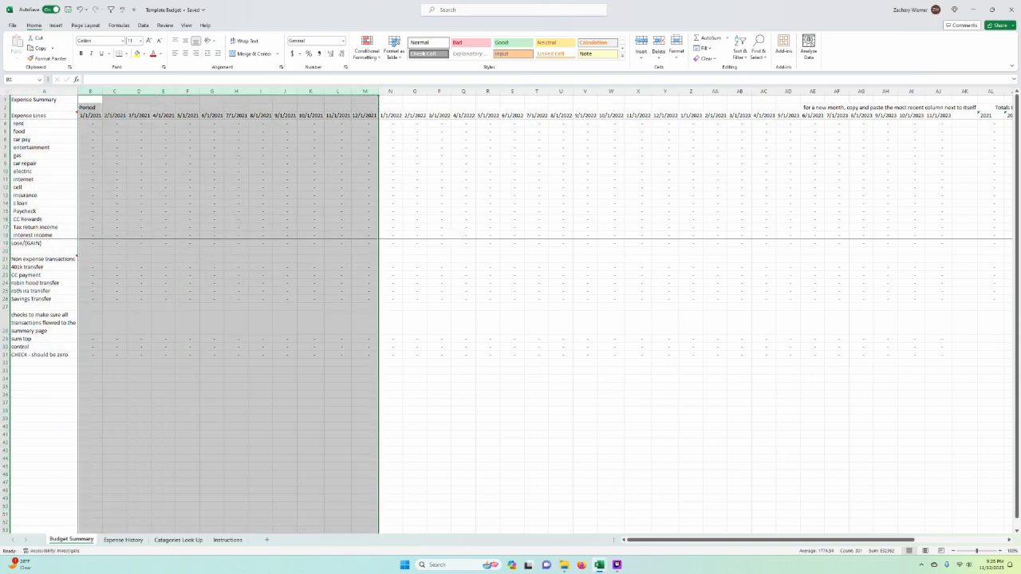
left_click(488, 227)
left_click_drag(364, 91, 91, 92)
key("ctrl+c")
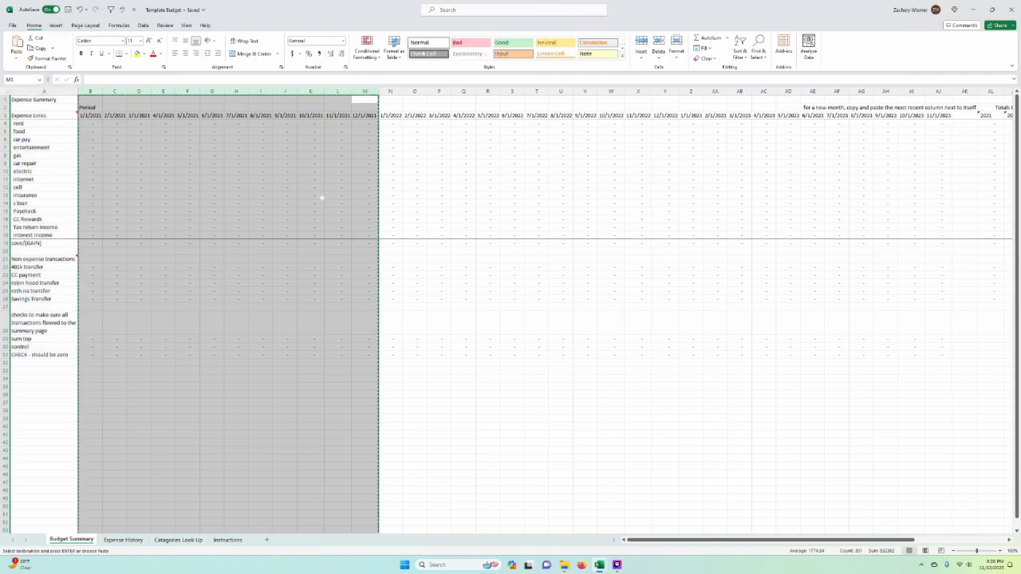
key("ctrl+v")
key("Escape")
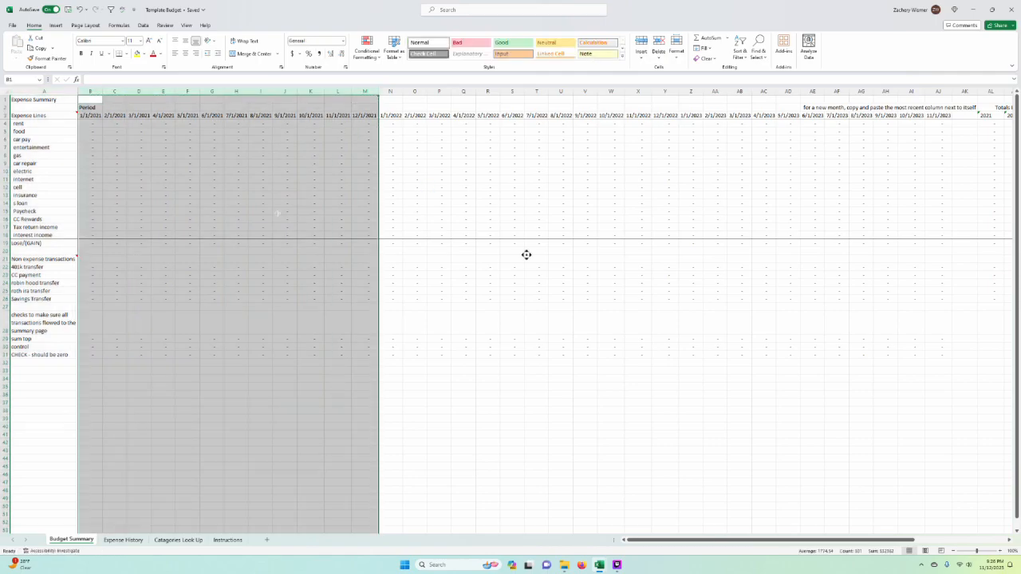
left_click(536, 282)
left_click(391, 407)
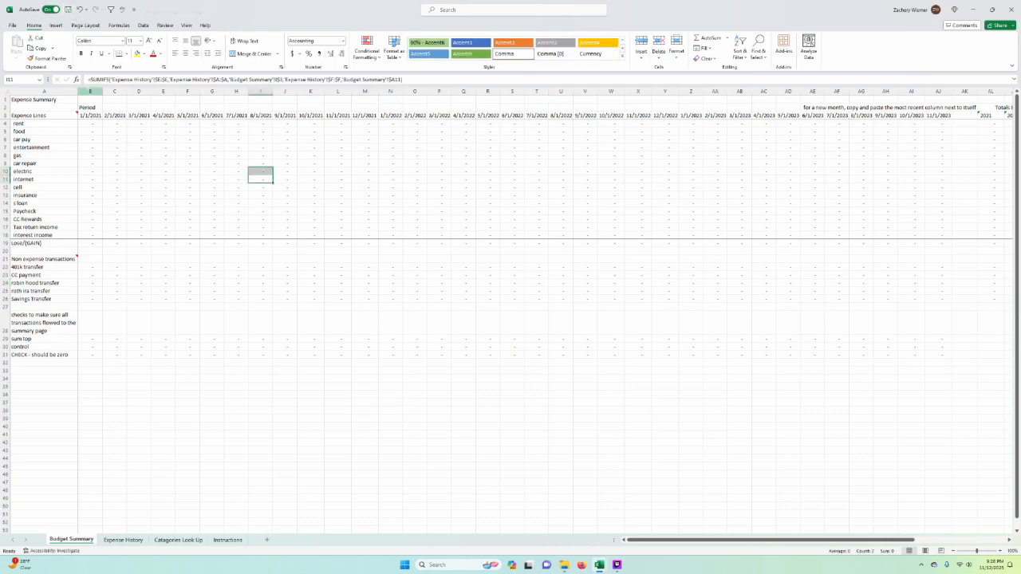
left_click(90, 91)
right_click(90, 91)
left_click(111, 115)
left_click(284, 155)
key("Escape")
Step: Try duplicating the twelve 2021 month columns (B to M) by inserting the copied cells before column B
left_click_drag(90, 91, 371, 91)
key("ctrl+c")
left_click(91, 91)
right_click(90, 91)
left_click(152, 171)
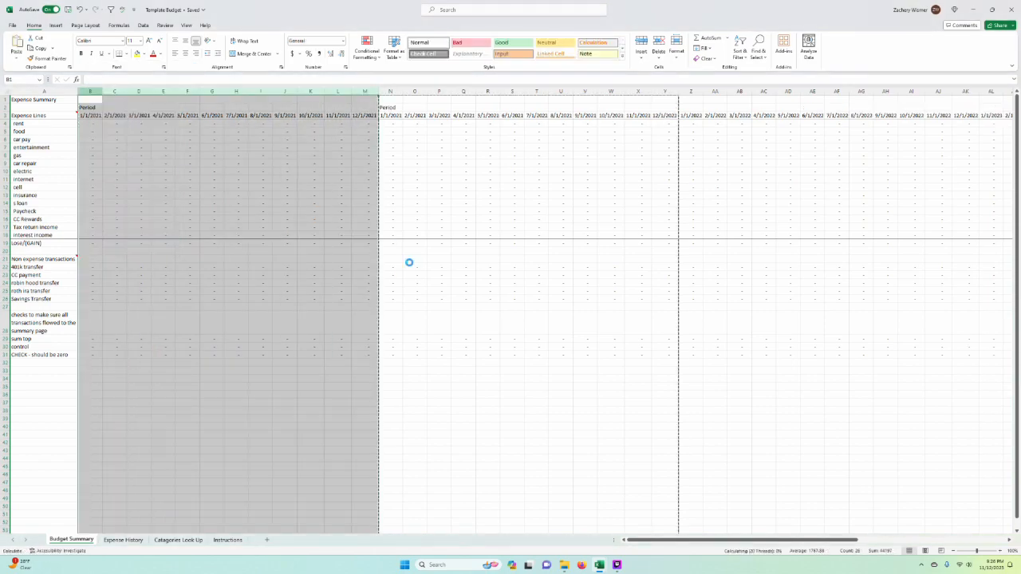
left_click(455, 116)
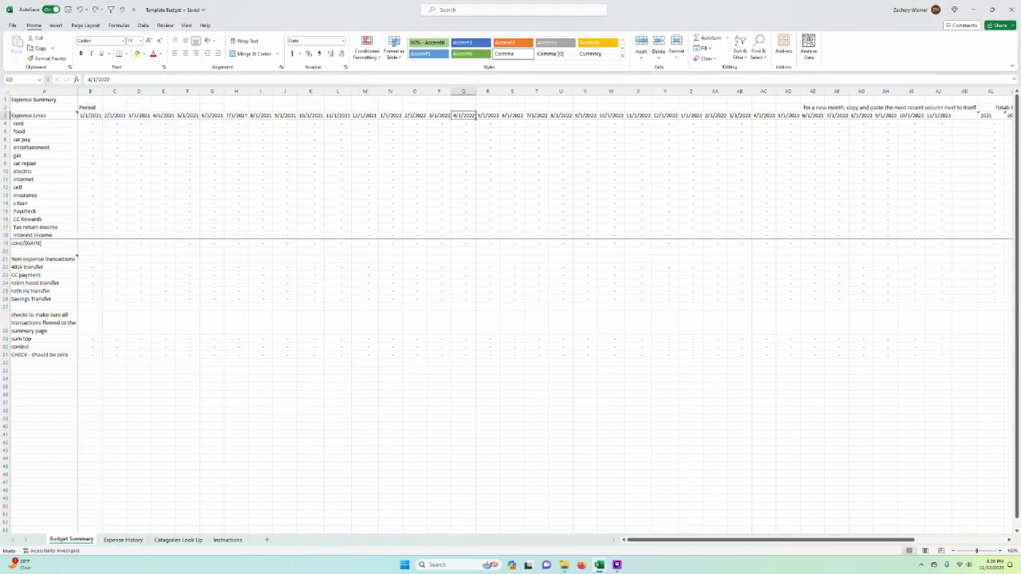
Step: Insert a copy of columns B to M ahead of January 2021 once more and undo the insertion
left_click_drag(90, 91, 355, 99)
key("ctrl+c")
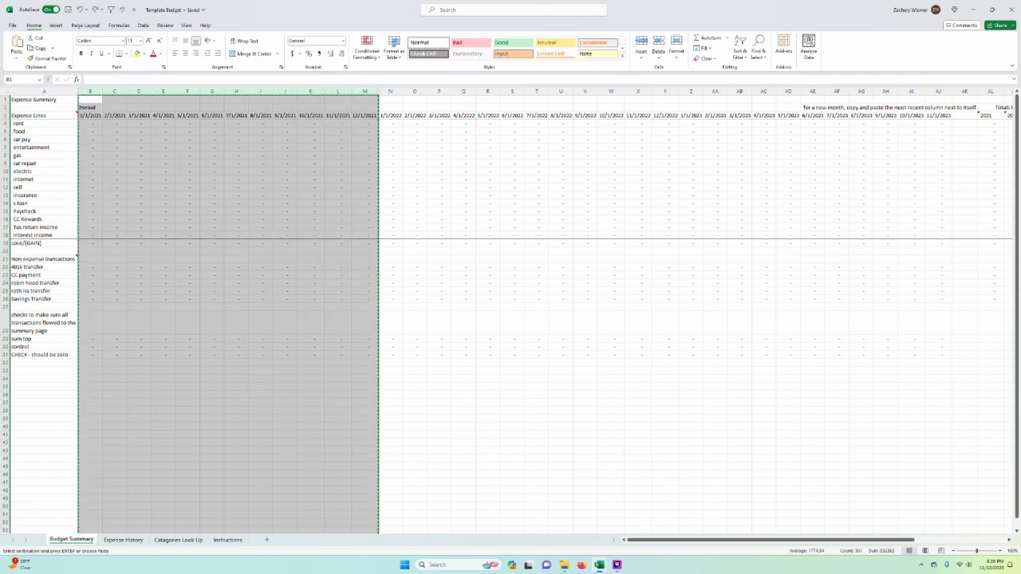
left_click(90, 91)
right_click(90, 91)
left_click(146, 170)
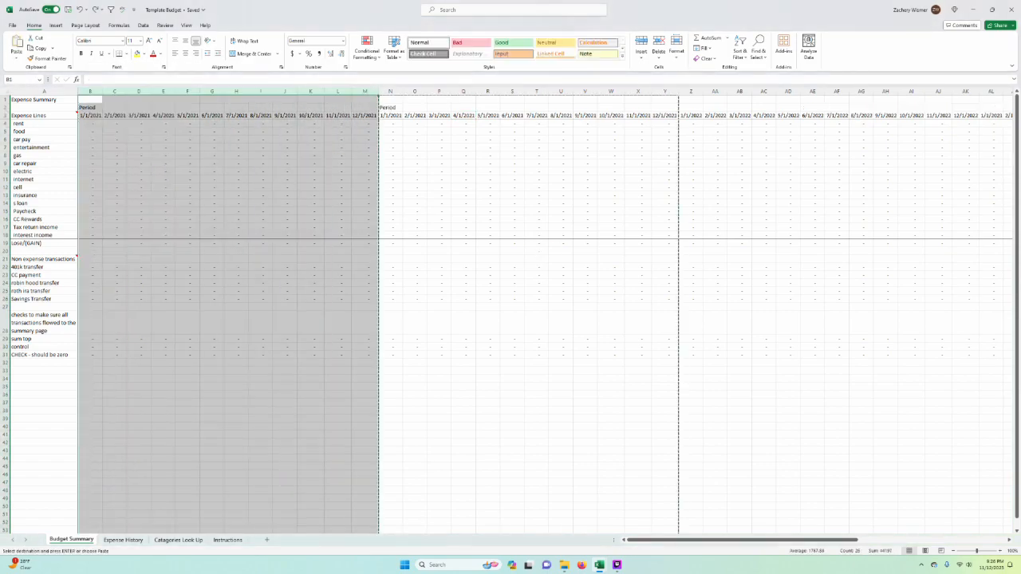
key("ctrl+z")
left_click(665, 235)
left_click(561, 298)
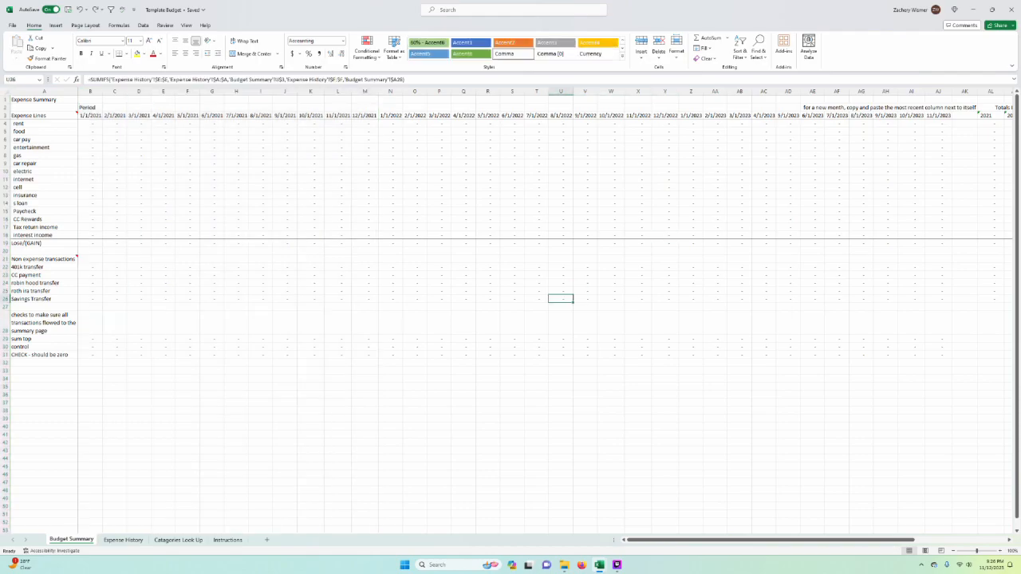
left_click(536, 266)
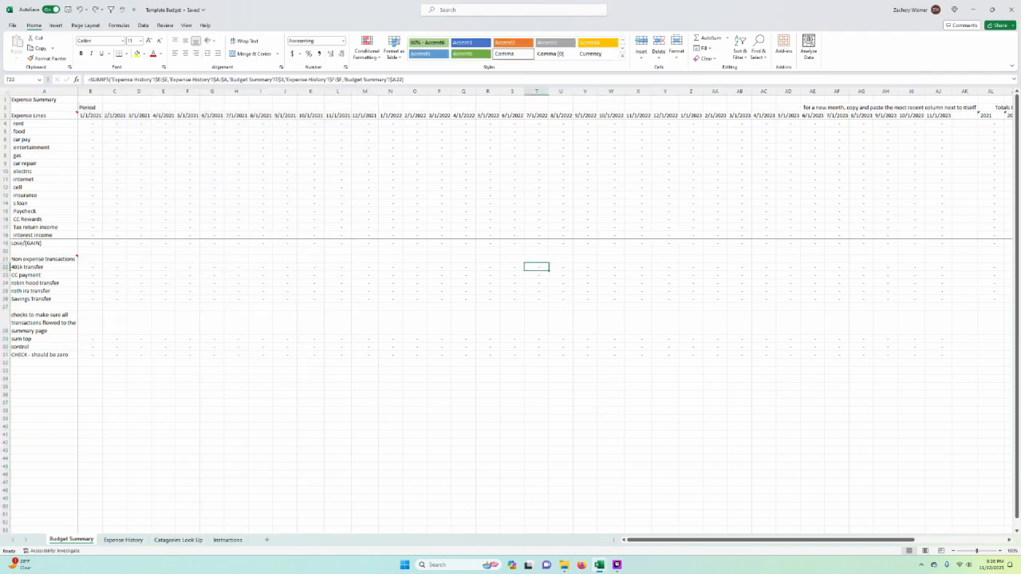
Step: Highlight the expense line labels in column A, from rent to interest income and from rent to s loan, for review
left_click_drag(28, 123, 32, 234)
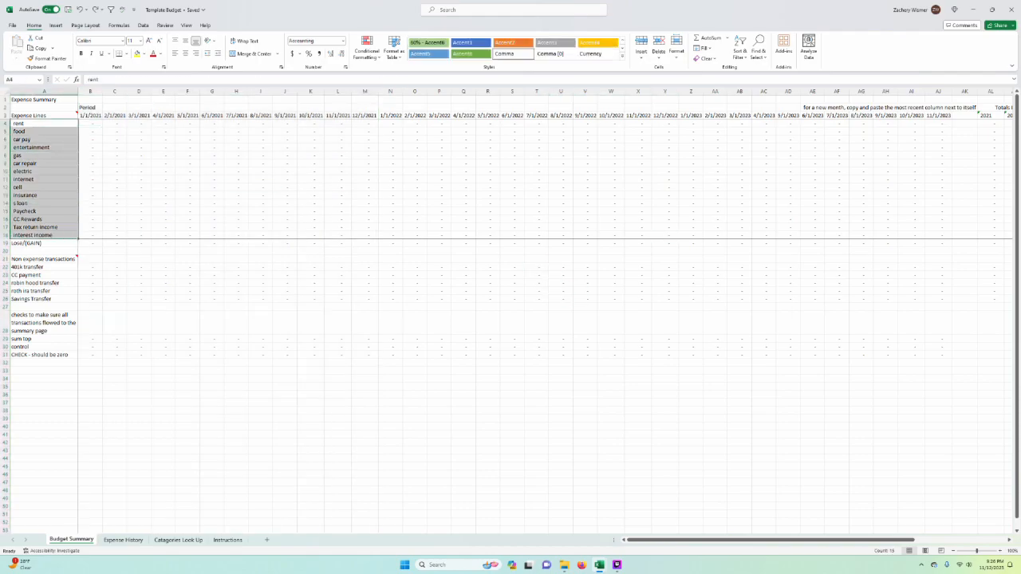
left_click(211, 203)
left_click_drag(28, 123, 32, 234)
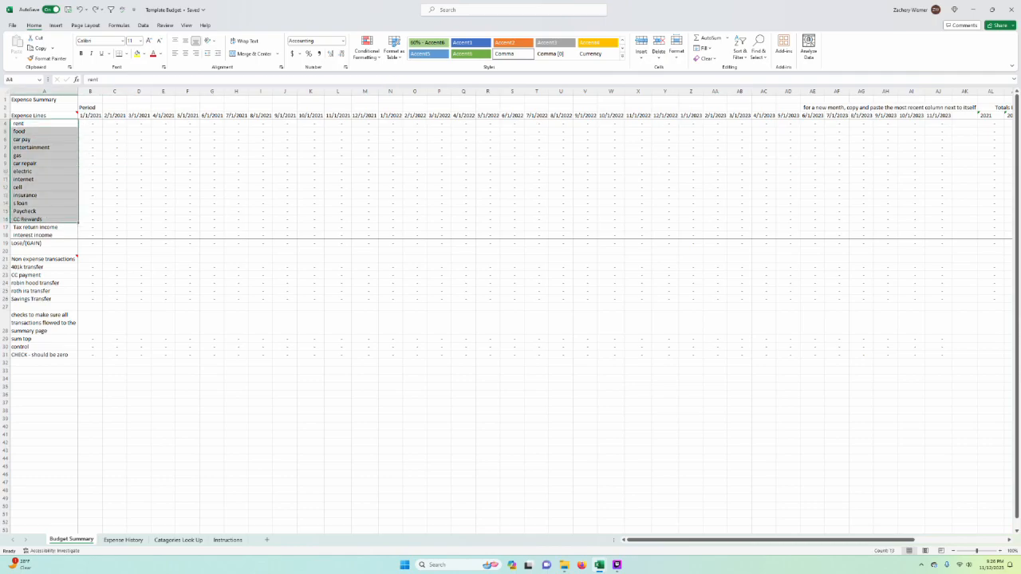
left_click(284, 226)
left_click_drag(28, 123, 32, 203)
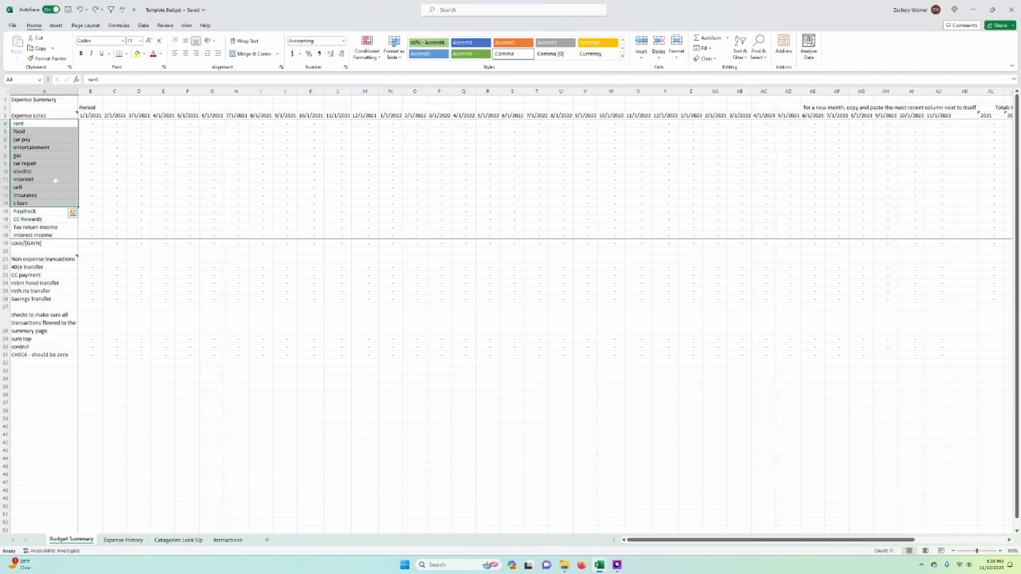
left_click(28, 123)
left_click_drag(28, 123, 32, 204)
Step: View the Catagories Look Up and Expense History sheets and return to the Budget Summary sheet
left_click(178, 540)
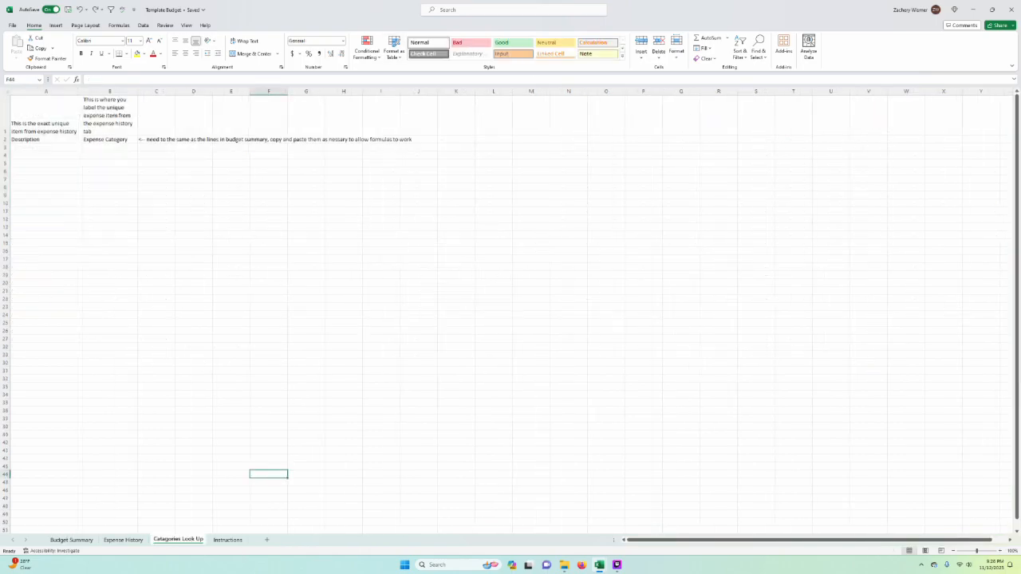
left_click(123, 540)
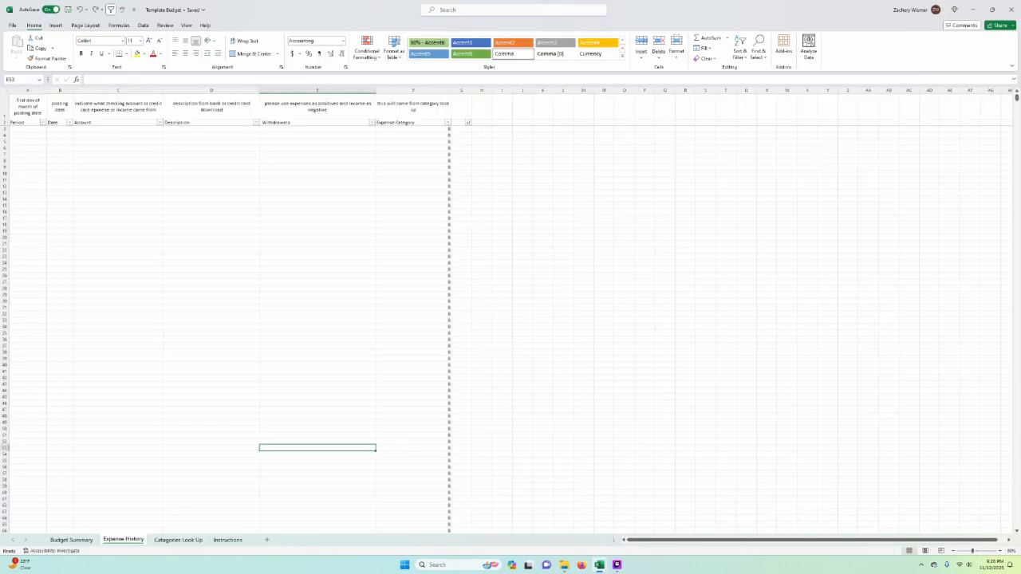
left_click(180, 543)
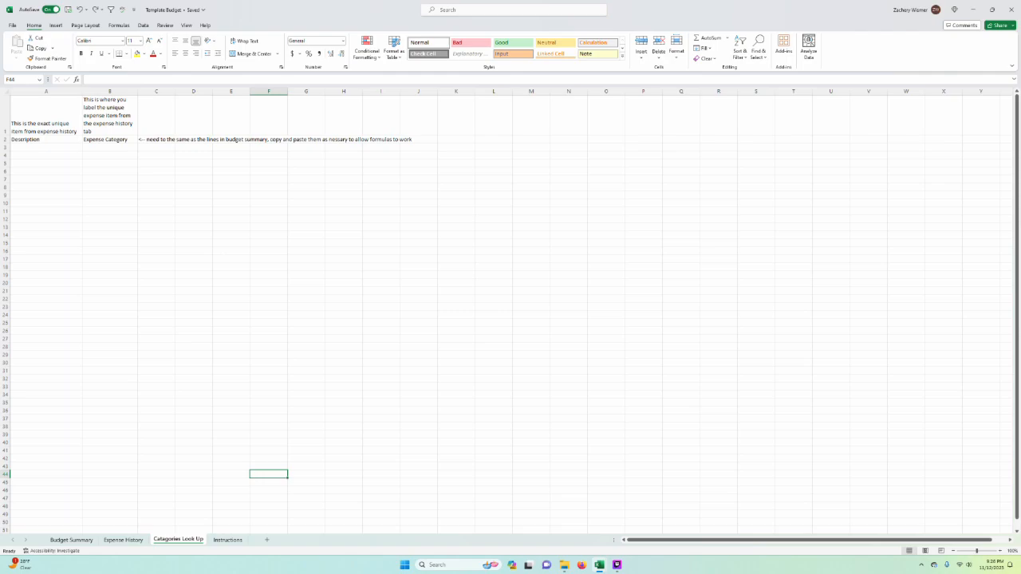
key("ctrl+Page_Up")
key("ctrl+Page_Up")
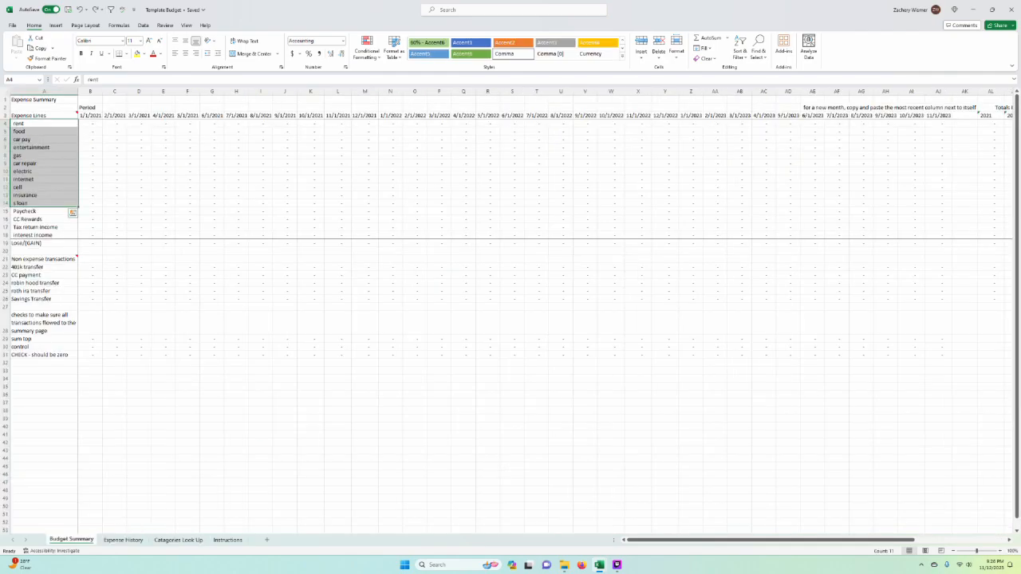
Step: Review the expense and income labels in column A, the Lose/(GAIN) sum formula in E19 and the s loan formula in B14
left_click(211, 322)
left_click_drag(40, 131, 40, 235)
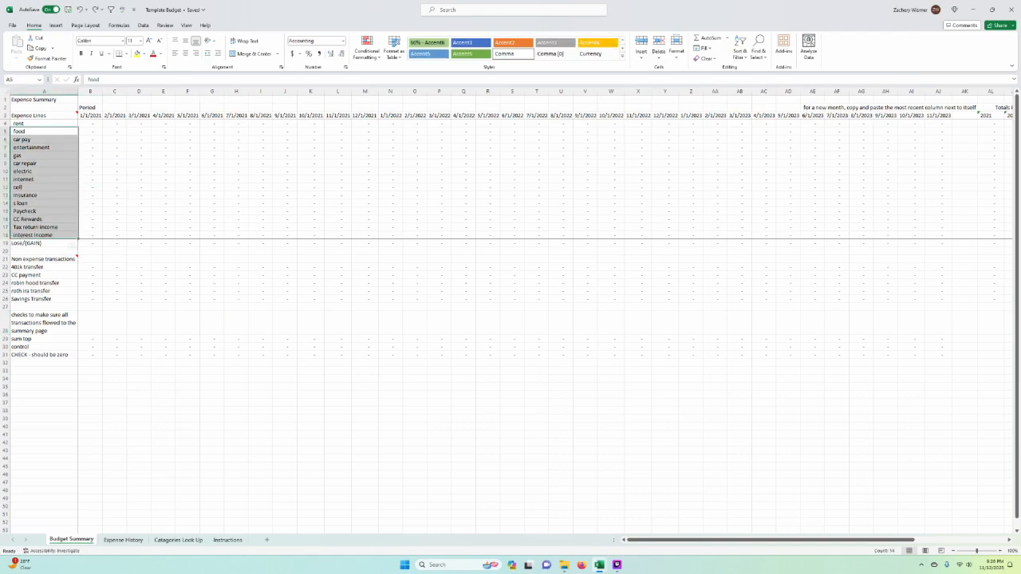
left_click(164, 243)
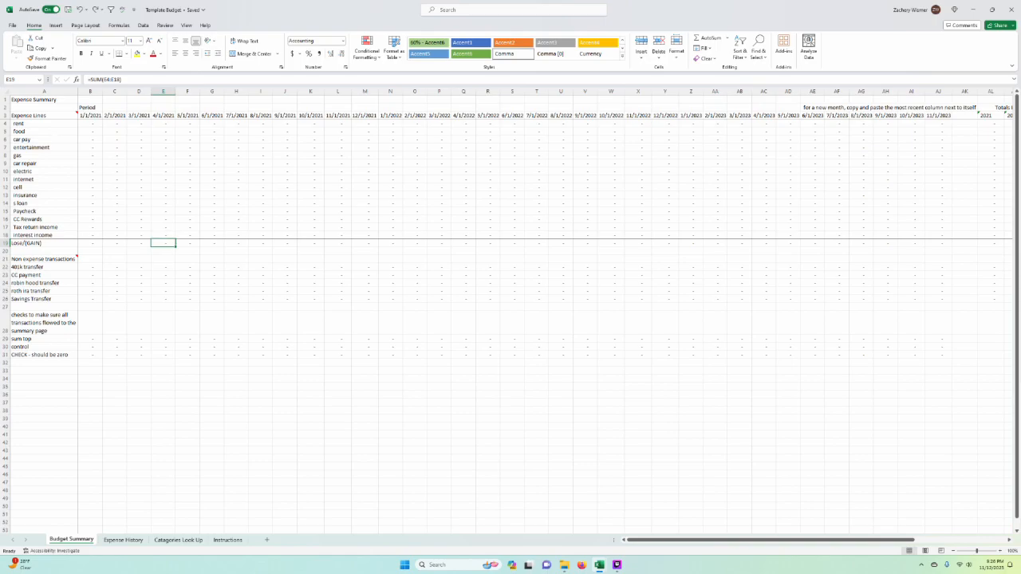
left_click_drag(40, 123, 39, 226)
left_click(90, 202)
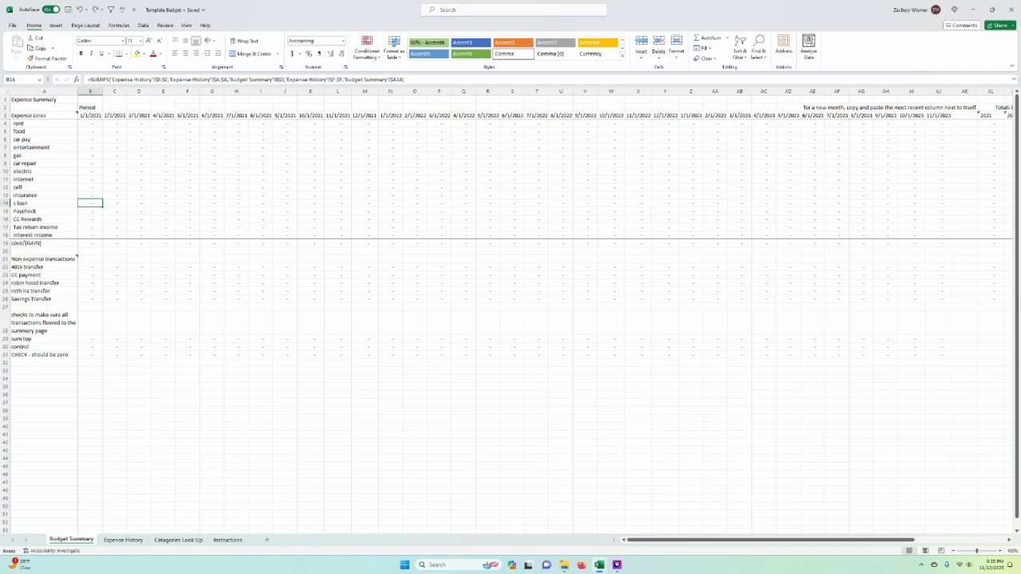
Step: Insert a copy of the CC payment row above the internet row, and undo the insertion
left_click(5, 275)
right_click(4, 275)
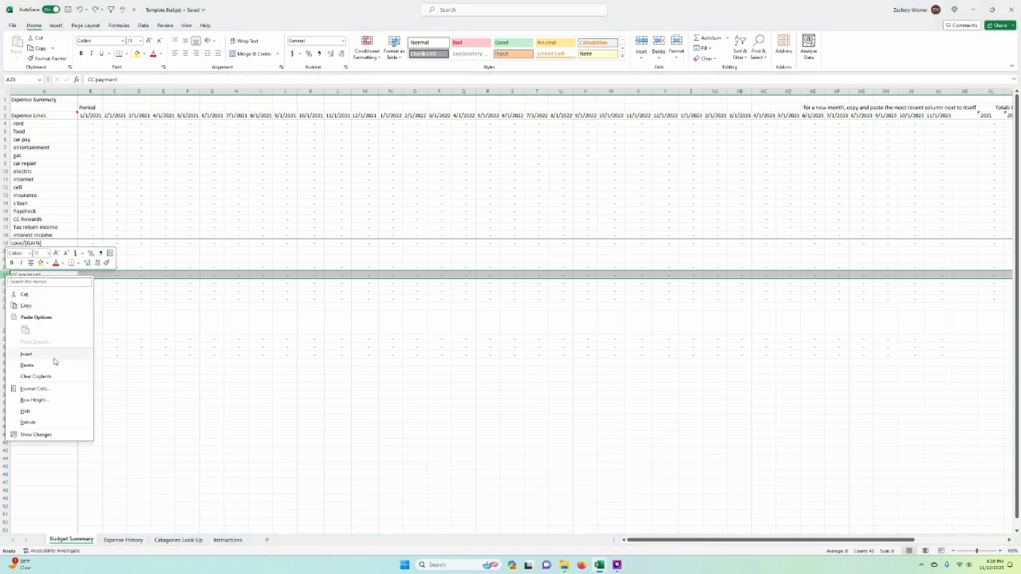
left_click(25, 305)
left_click(5, 179)
right_click(5, 179)
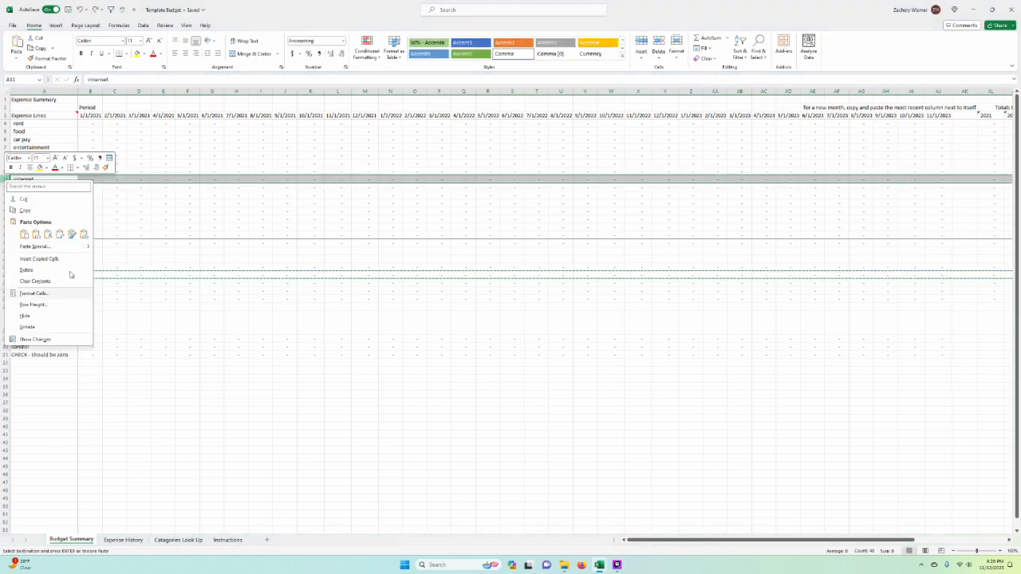
left_click(64, 258)
key("ctrl+z")
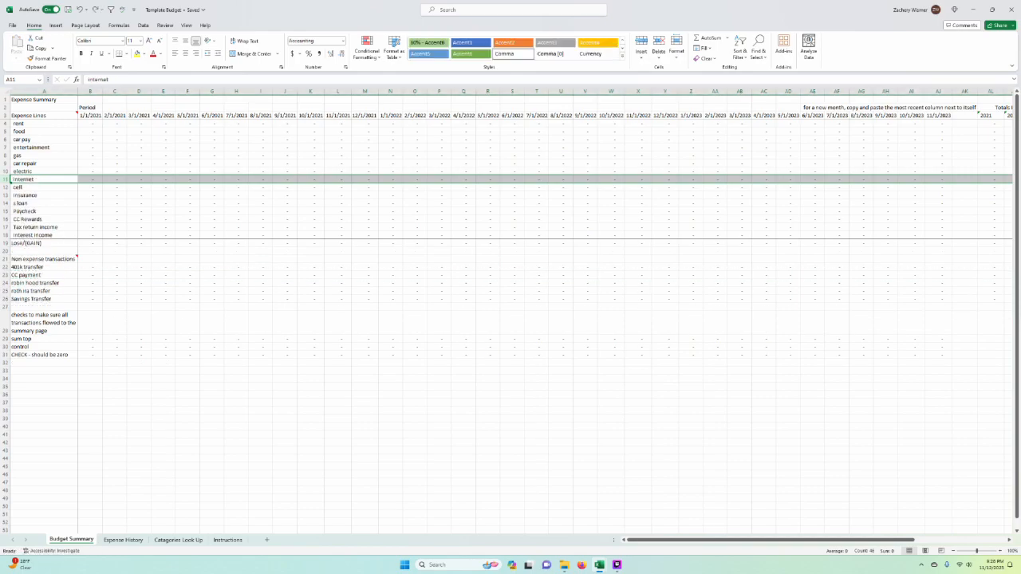
Step: Review the SUMIFS formula for rent in the 2/1/2021 column, cell C4
left_click(212, 164)
left_click(115, 171)
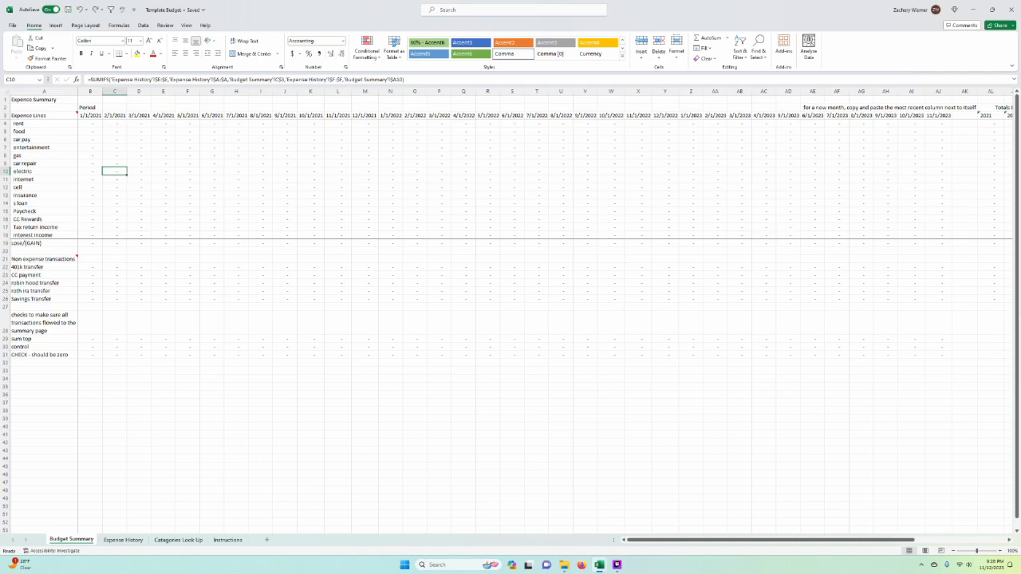
double_click(118, 124)
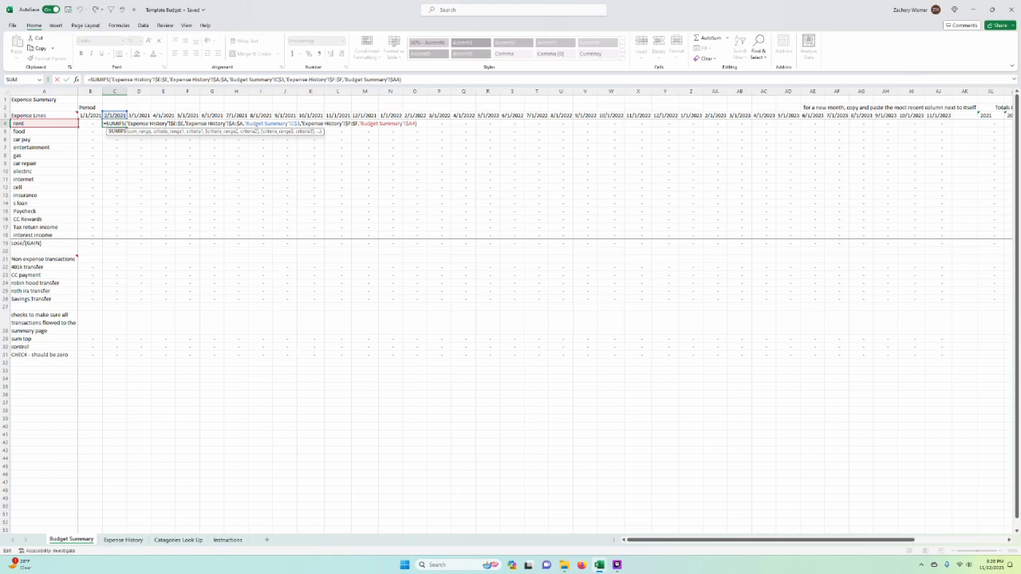
key("Escape")
Step: Insert a copy of the 11/1/2023 month column directly after it
left_click(311, 339)
scroll(311, 339, "right", 2)
scroll(565, 404, "right", 7)
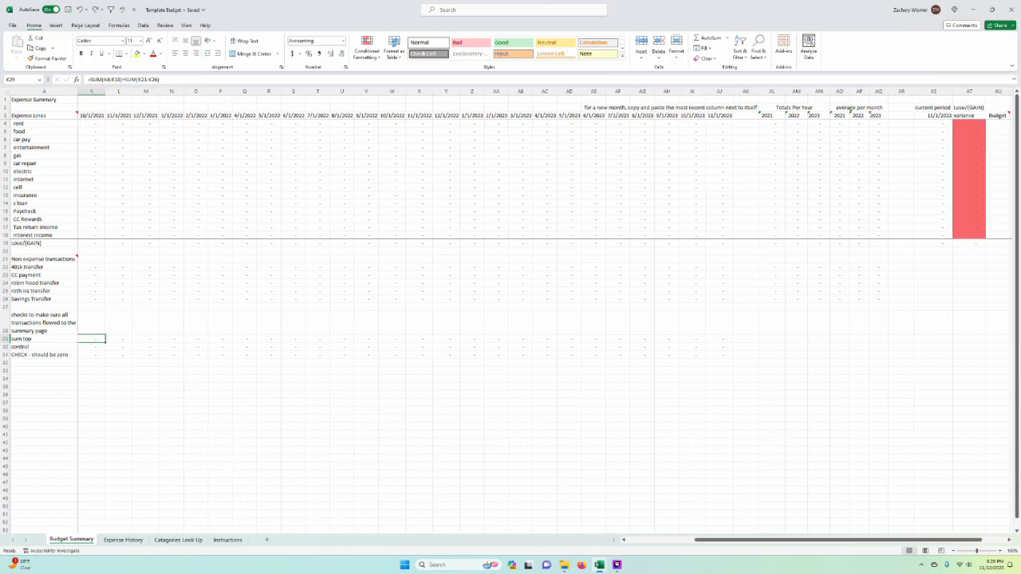
left_click(719, 91)
key("ctrl+c")
right_click(746, 91)
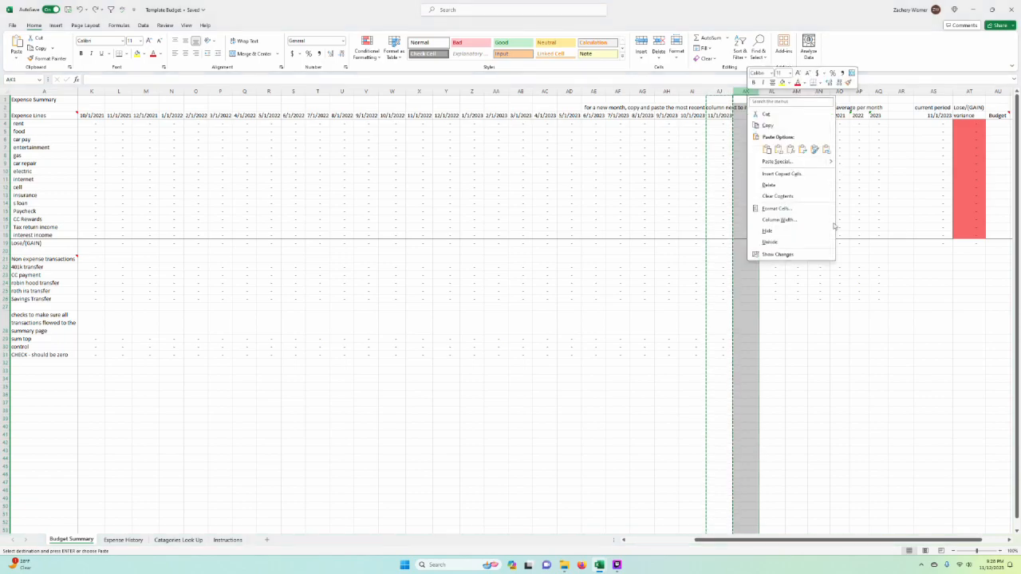
left_click(816, 174)
key("Escape")
Step: Set the new month column's header date in AK3 to 12/1/2023
left_click(750, 116)
type("12/1/2021")
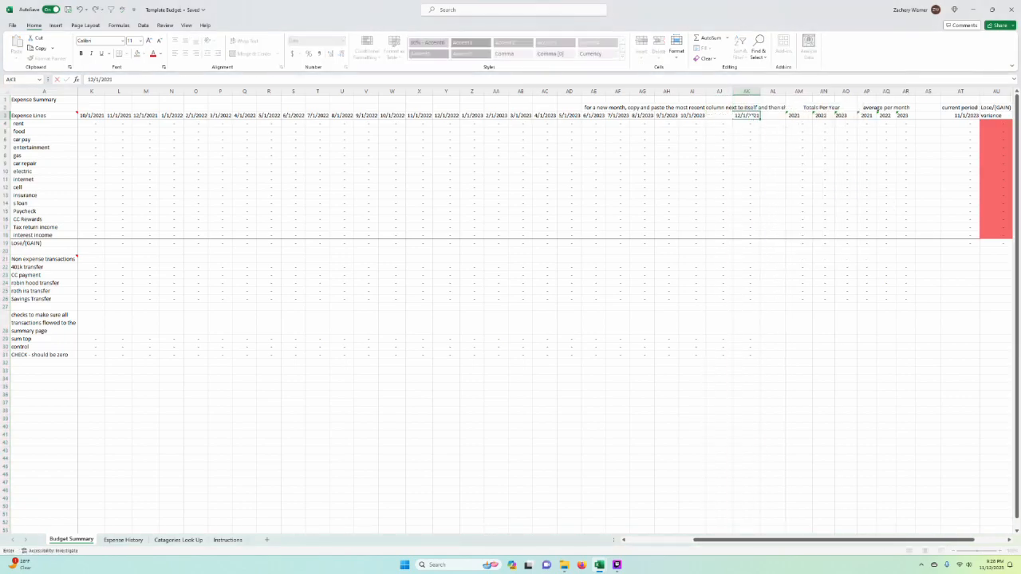
key("Return")
key("Up")
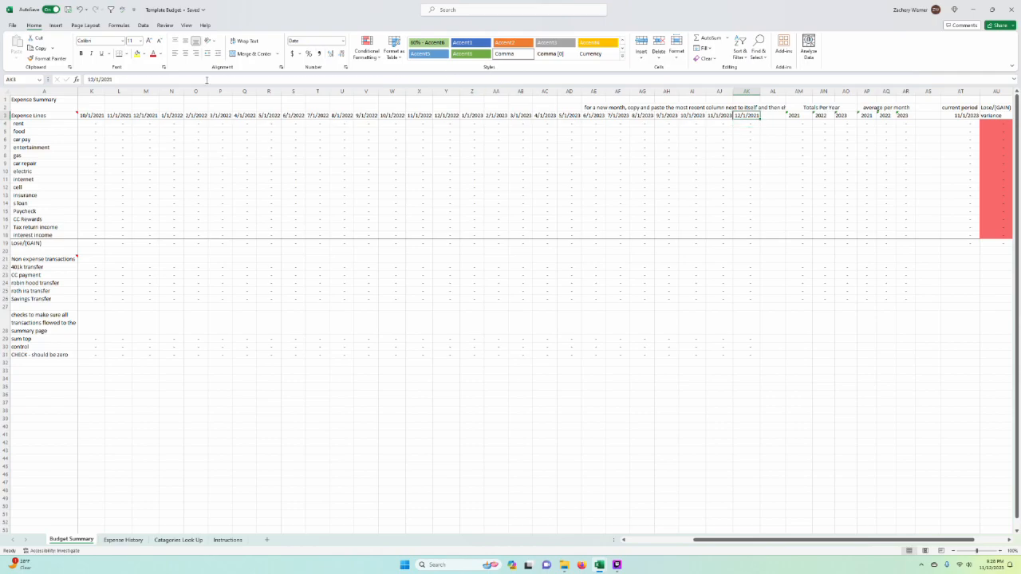
left_click(206, 80)
key("Return")
Step: Review the rent formulas under Totals Per Year for 2021, 2022 and 2023 in AM4 to AO4
key("Right")
key("Right")
key("F2")
key("Escape")
key("Right")
key("F2")
key("Escape")
key("Right")
key("F2")
key("Escape")
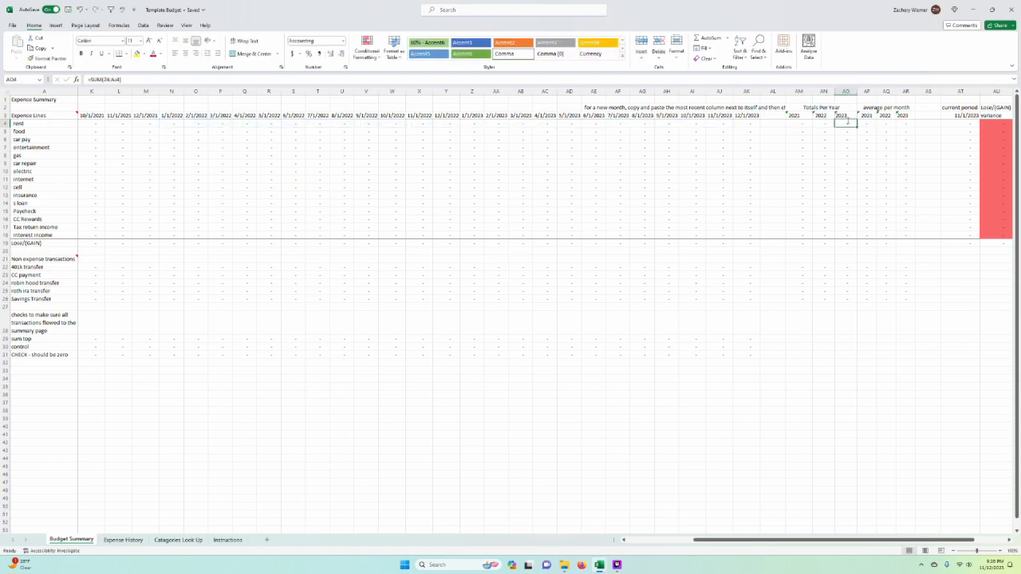
Step: Extend the 2023 rent total in AO4 to include column AK, and copy its formula down through interest income in AO18
key("F2")
left_click_drag(733, 119, 755, 122)
key("Return")
left_click(846, 124)
key("ctrl+c")
left_click_drag(846, 131, 848, 237)
right_click(847, 237)
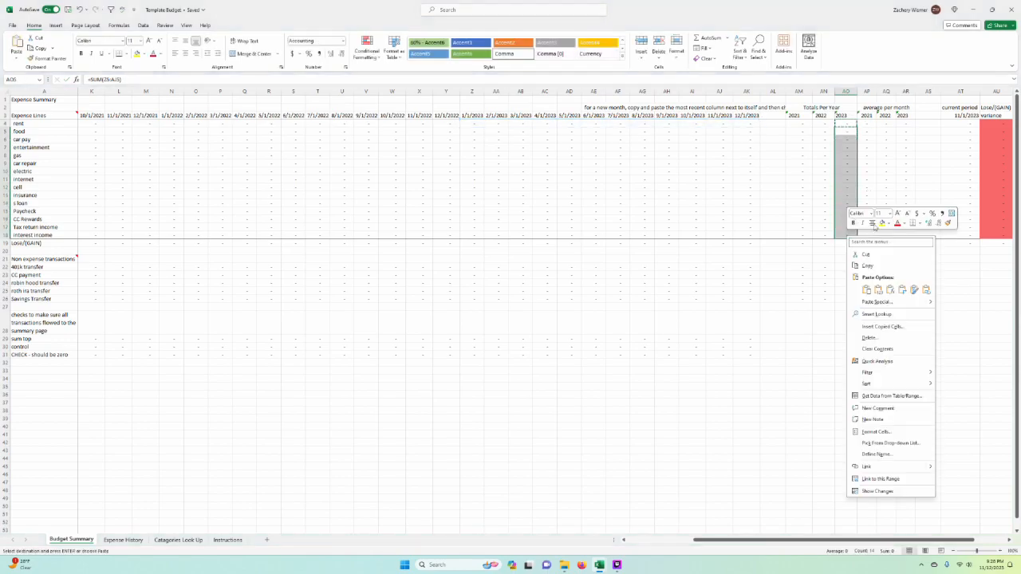
left_click(890, 290)
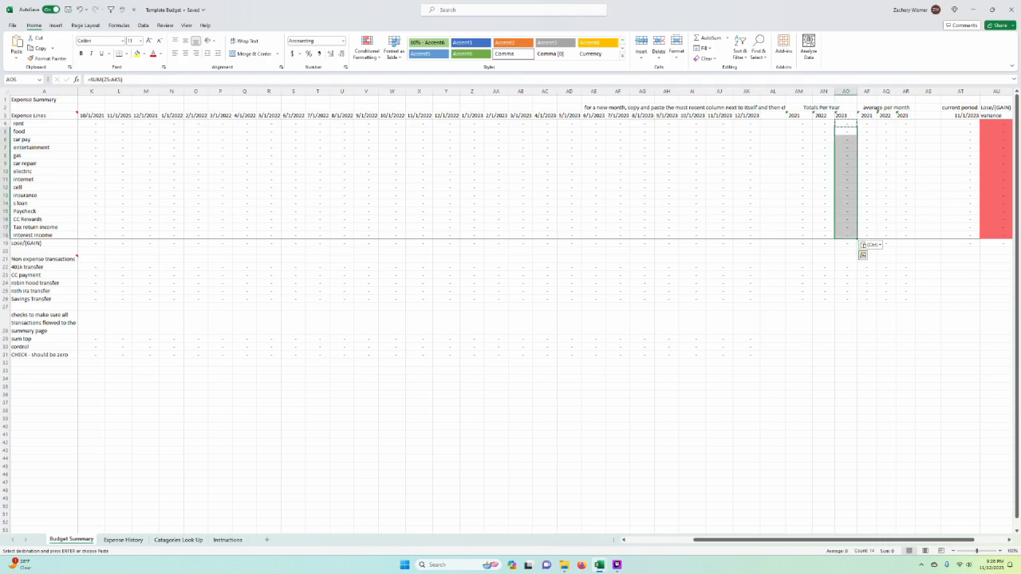
Step: Paste the extended 2023 total formula into the non expense rows, AO22 to AO26
left_click_drag(846, 266, 845, 295)
right_click(846, 294)
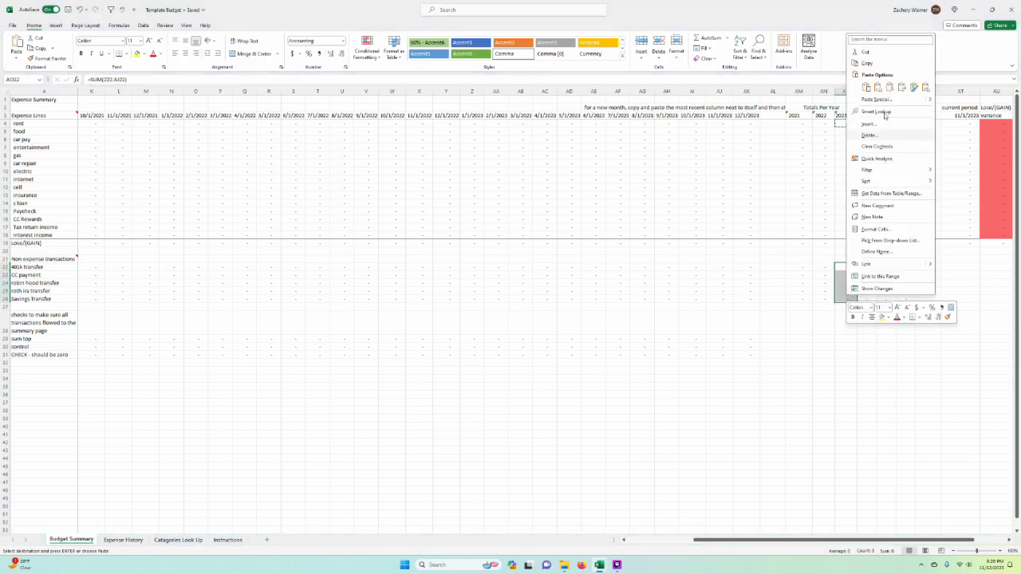
left_click(891, 87)
left_click(823, 339)
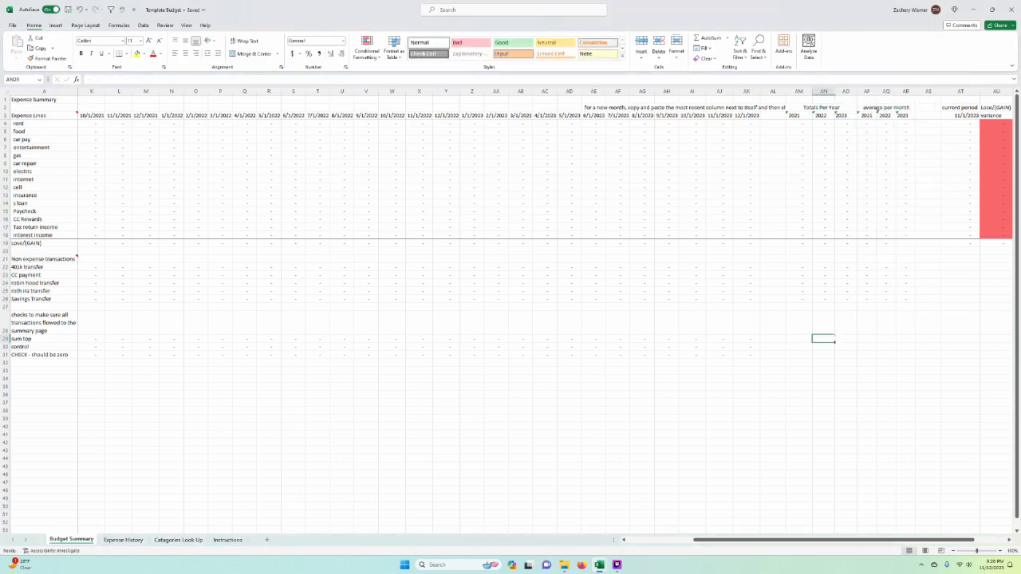
Step: Extend the 2023 monthly average for rent in AR4 to include column AK, and copy its formula down to AR18
double_click(906, 124)
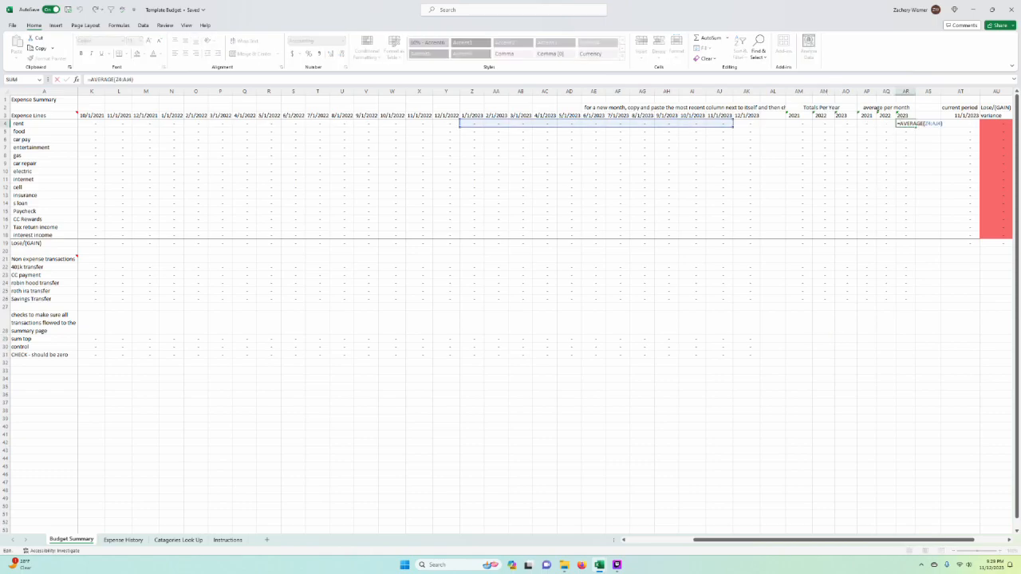
key("Escape")
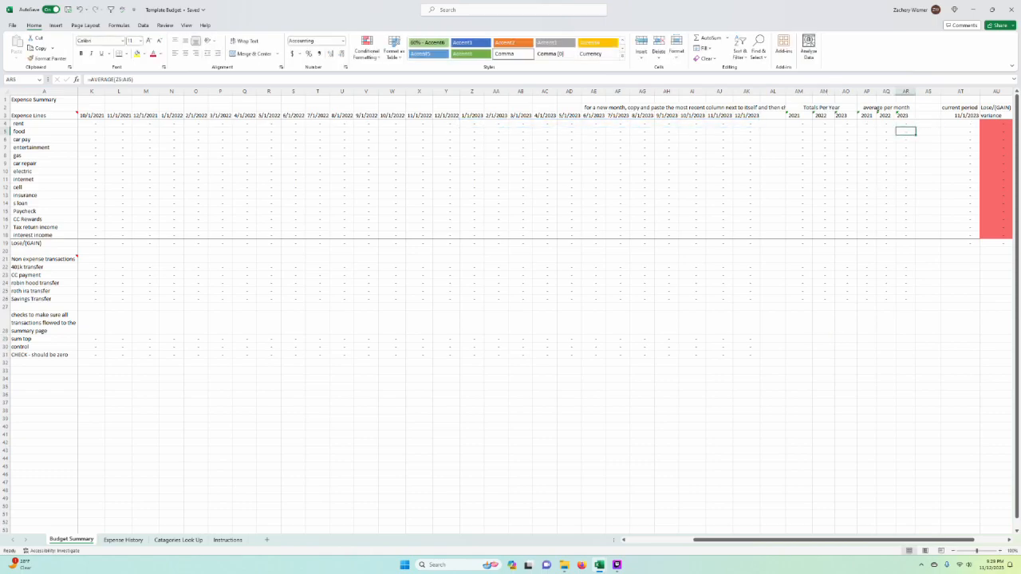
key("ctrl+c")
left_click_drag(905, 132, 911, 237)
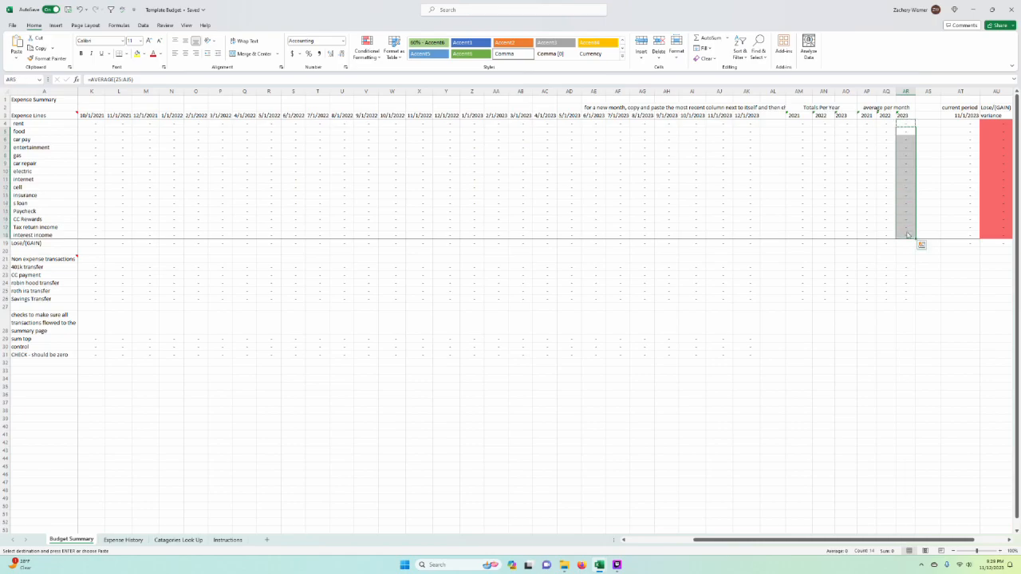
right_click(910, 235)
left_click(947, 287)
right_click(909, 153)
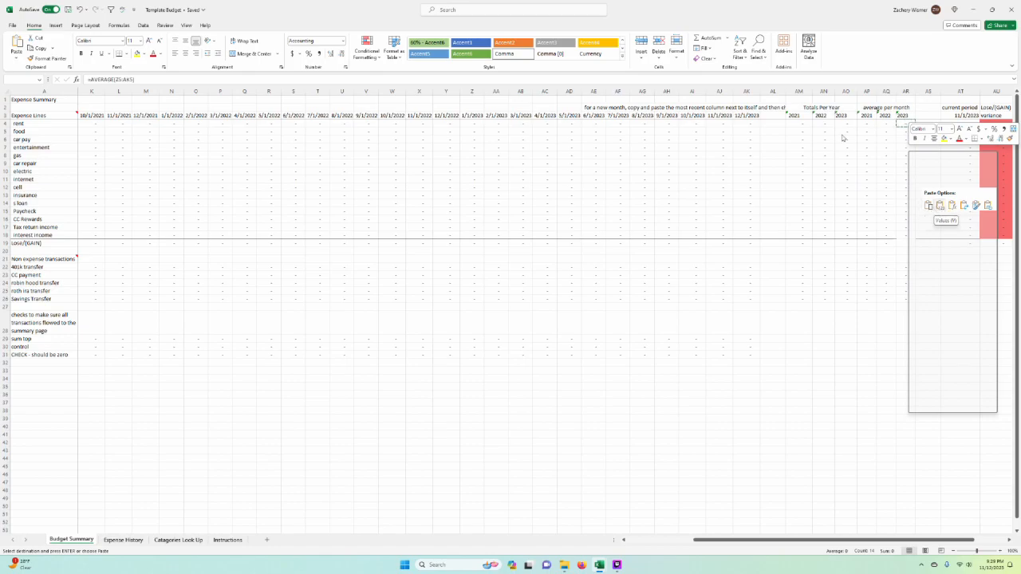
left_click(940, 206)
Step: Paste the extended 2023 average formula into the non expense rows, AR22 to AR26
left_click_drag(905, 267, 906, 306)
key("ctrl+v")
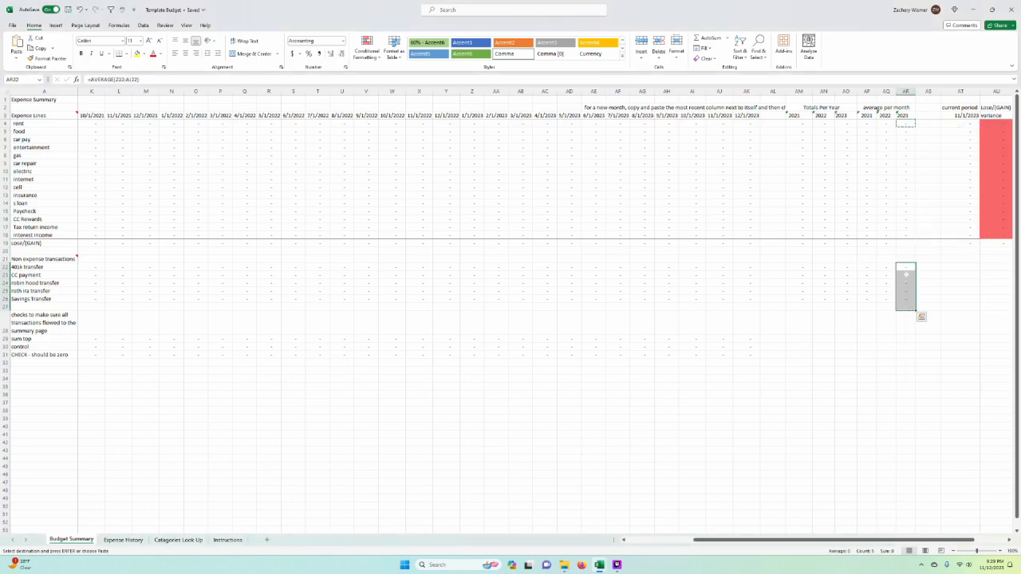
key("shift+Up")
right_click(907, 296)
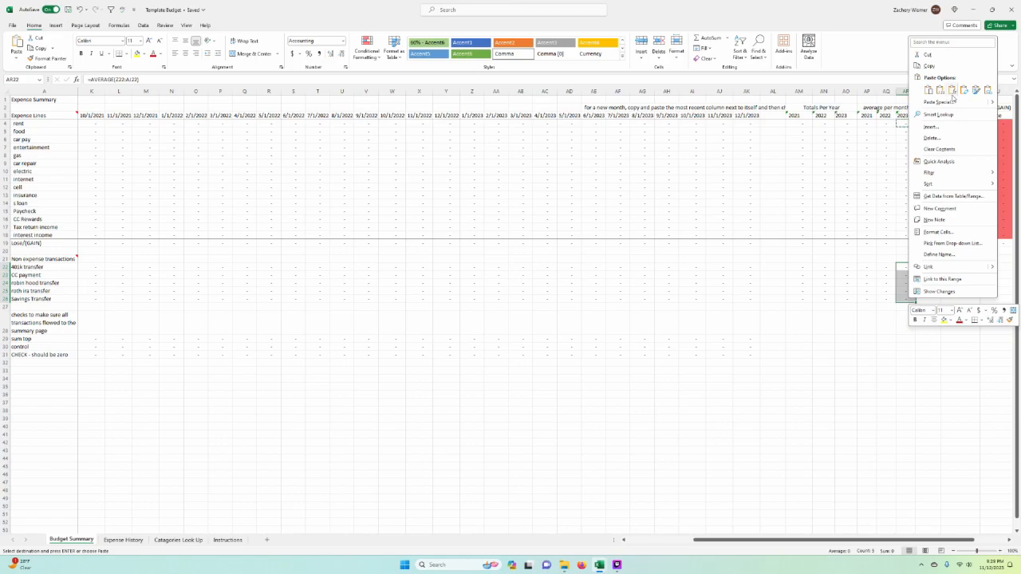
left_click(953, 91)
left_click(898, 299)
left_click(898, 298)
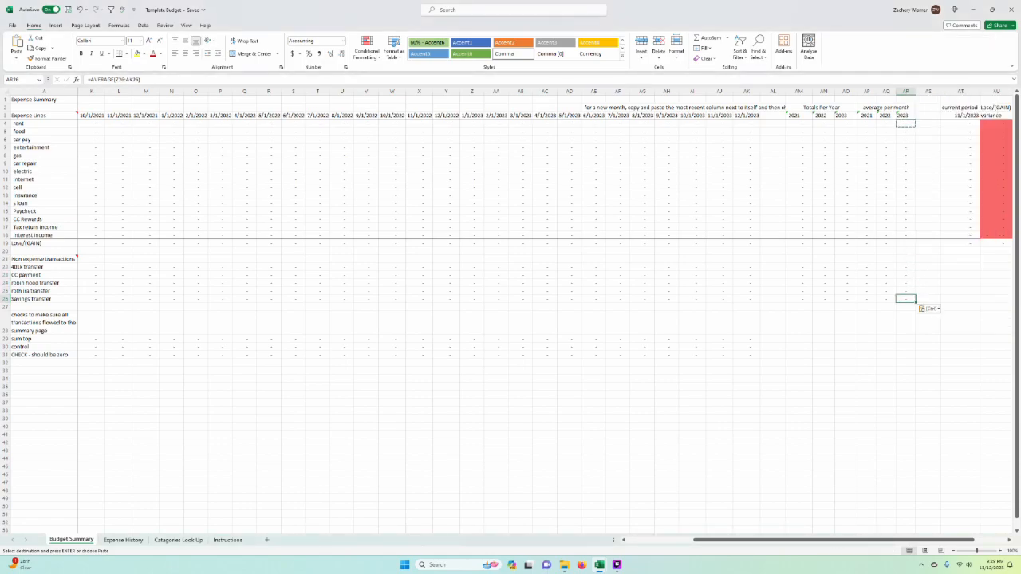
left_click(772, 307)
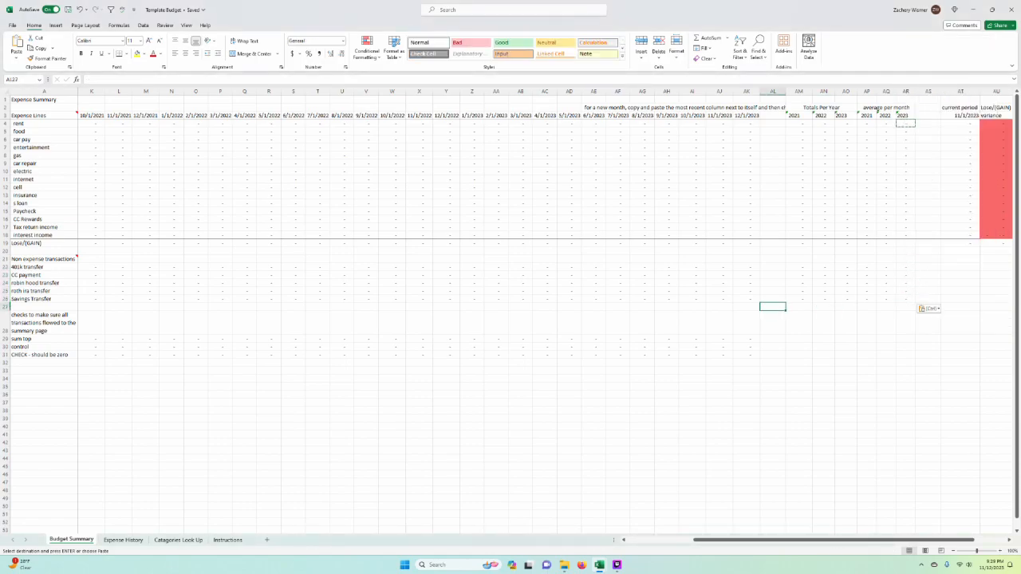
Step: Highlight the check rows 28 to 31, then view the Expense History sheet and return to Budget Summary
scroll(437, 379, "left", 5)
left_click_drag(6, 327, 6, 355)
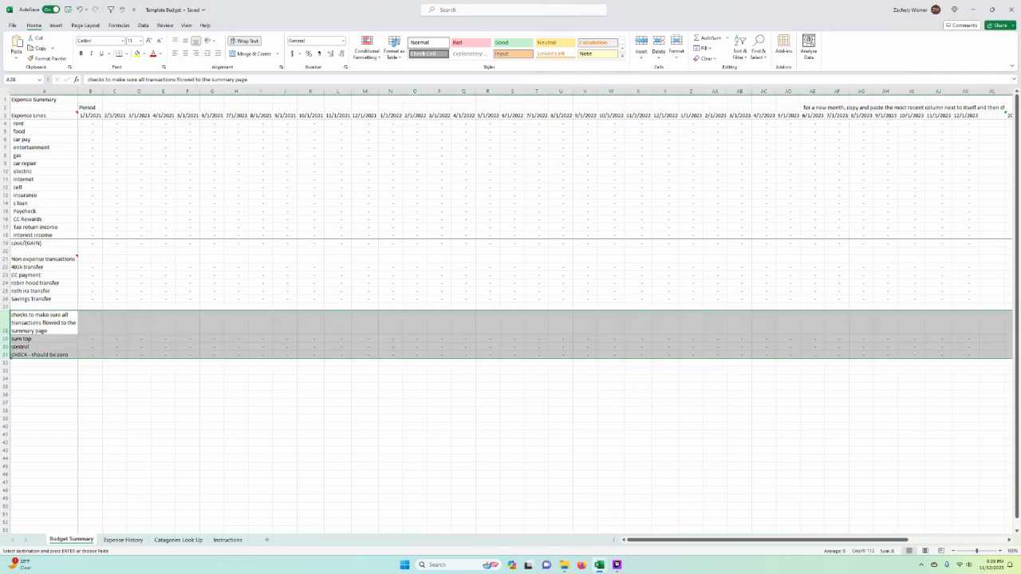
left_click(124, 540)
left_click(71, 540)
left_click(364, 298)
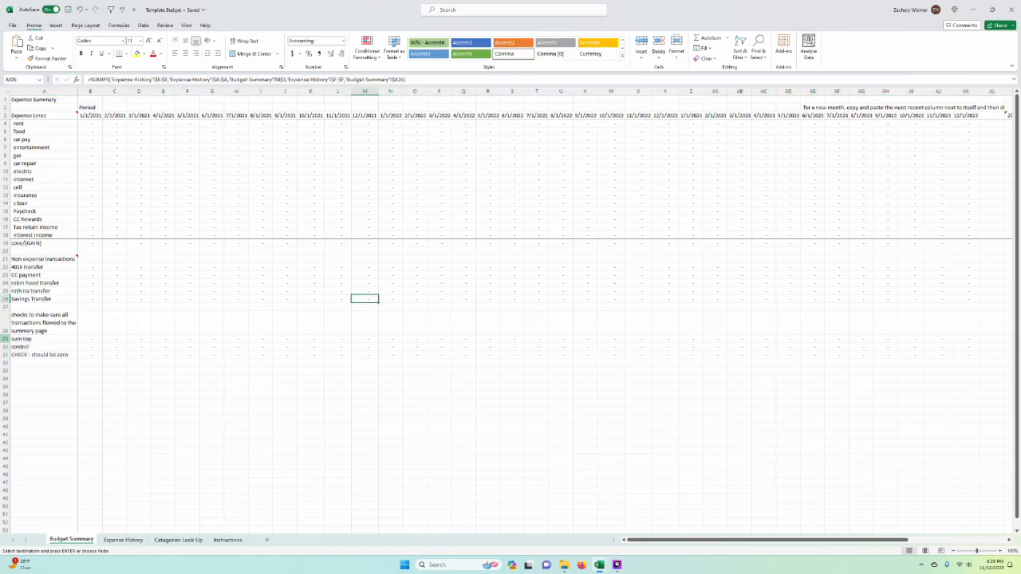
Step: Review the sum top formula in B29 and the control SUMIFS formula in B30
left_click(6, 339)
key("Escape")
left_click(90, 307)
double_click(89, 339)
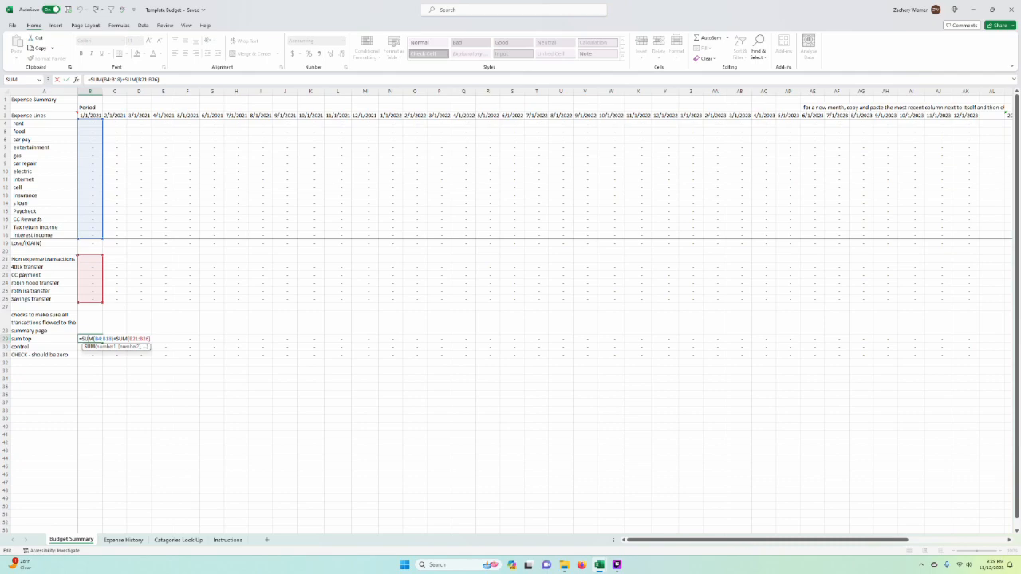
key("Escape")
left_click(90, 346)
key("F2")
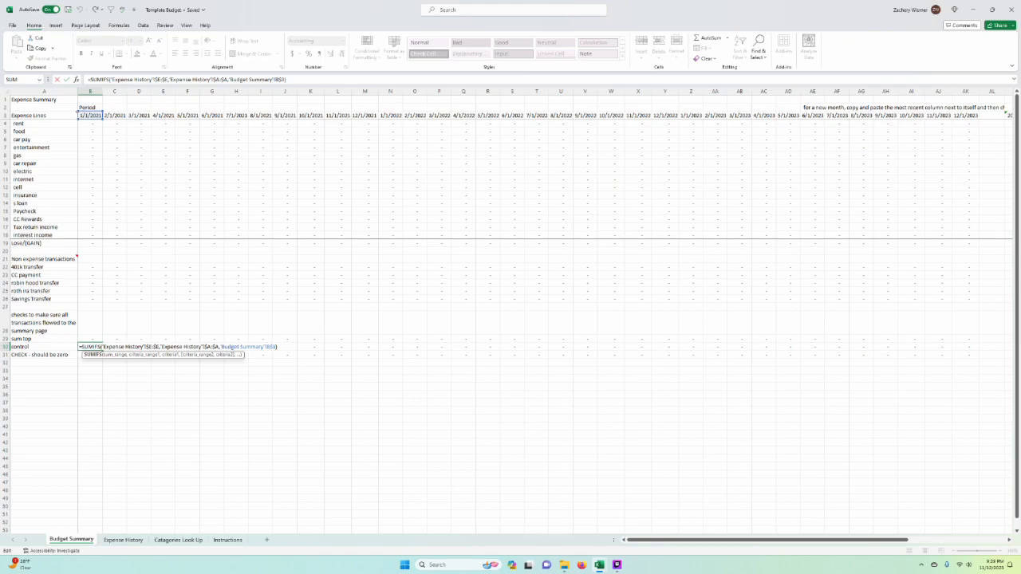
key("Escape")
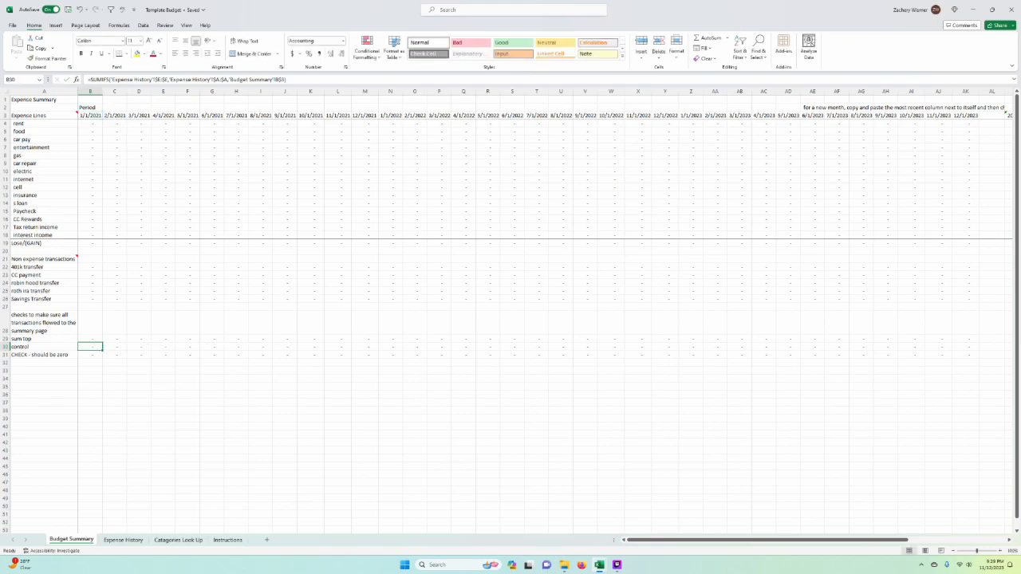
Step: View the Expense History sheet, return to Budget Summary and review the check formula =+B29-B30 in B31
left_click(121, 542)
left_click(71, 540)
key("Down")
type("=B29-B30")
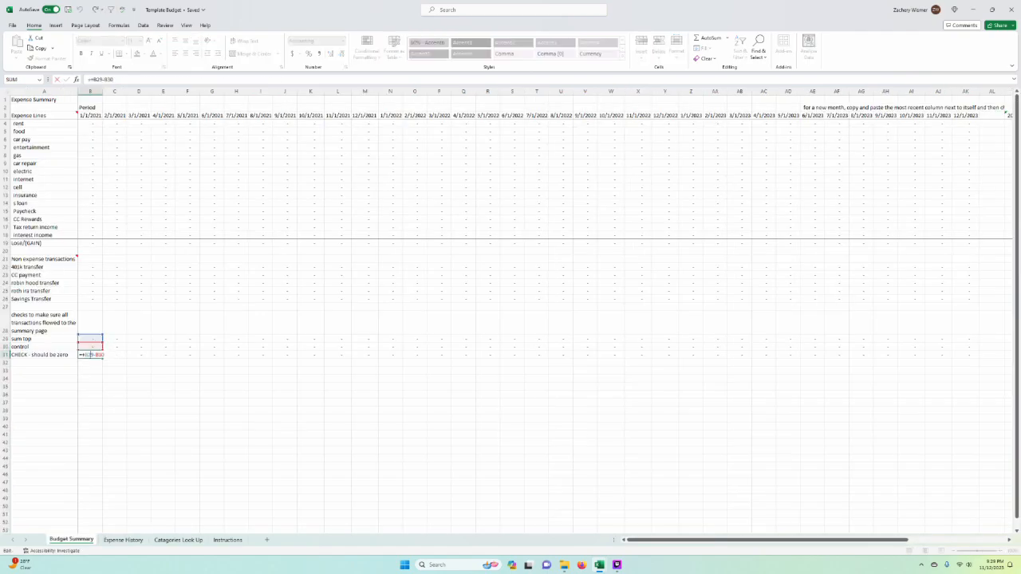
key("ctrl+Return")
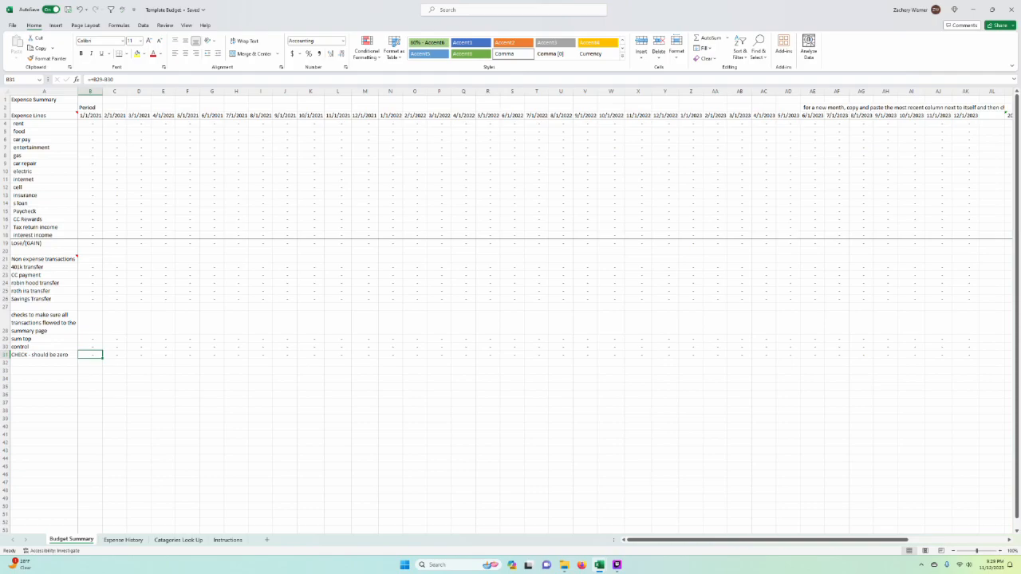
Step: View the Expense History and Instructions sheets, returning to the Budget Summary sheet after each
left_click(123, 541)
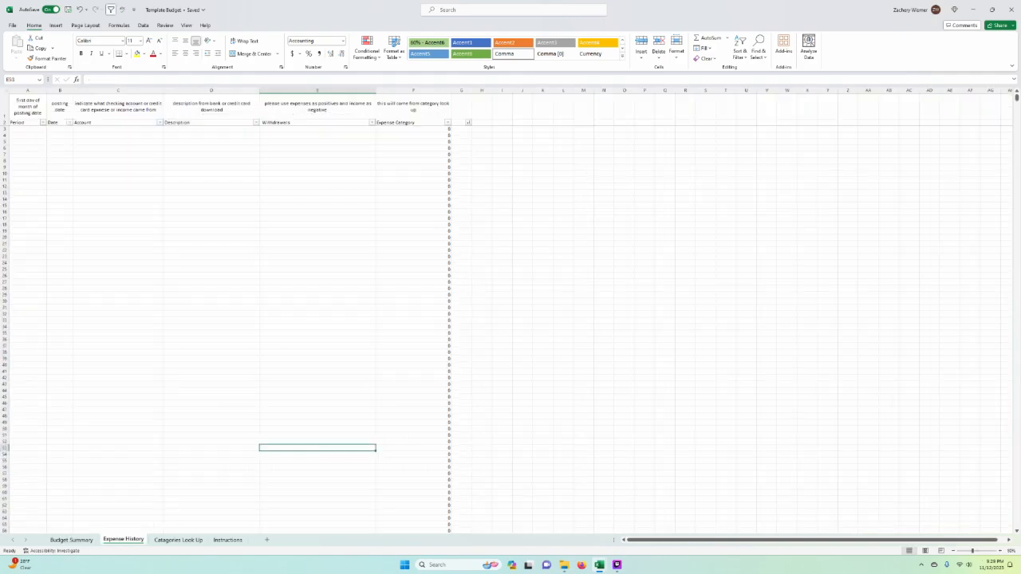
left_click(71, 541)
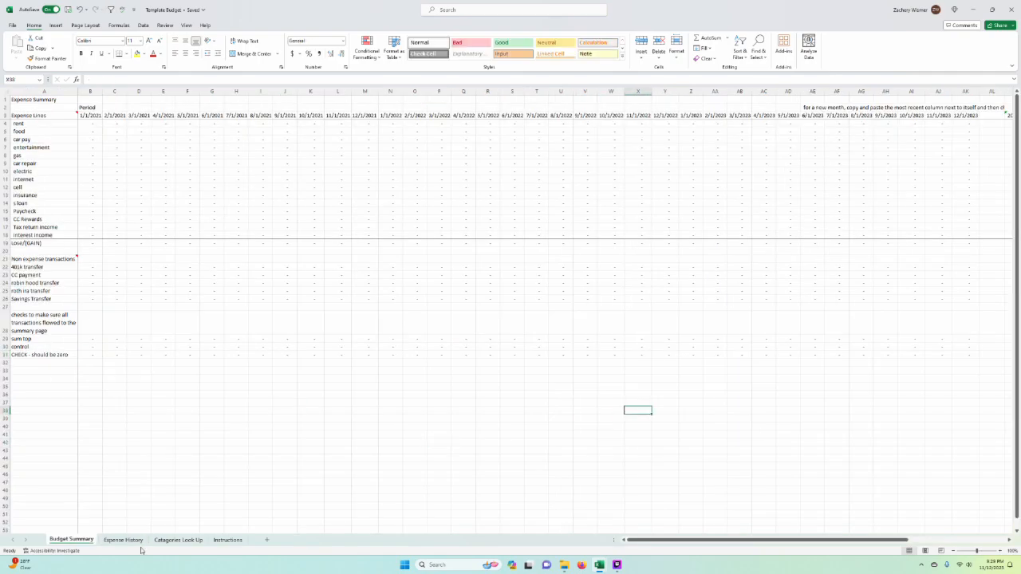
left_click(230, 540)
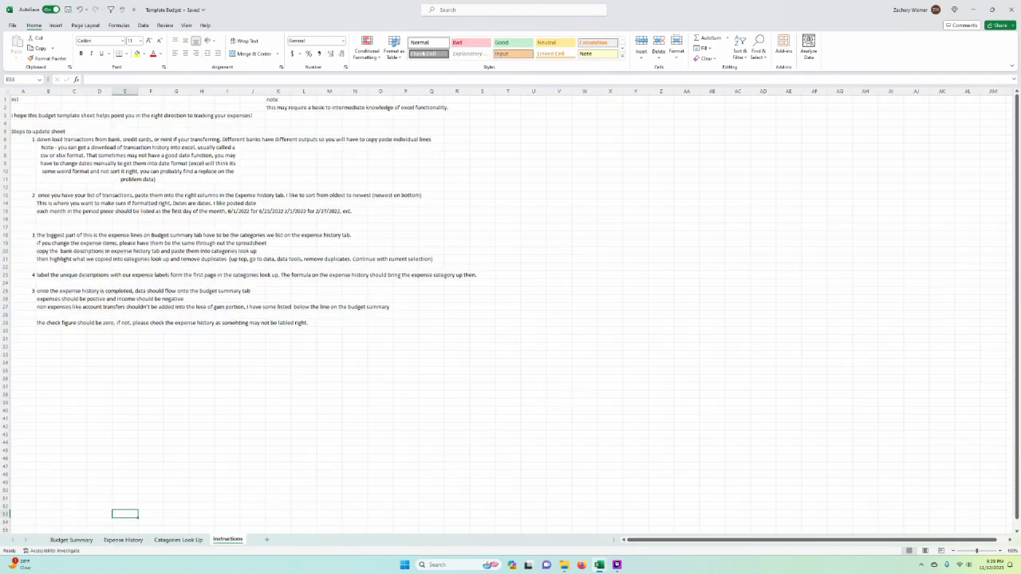
left_click(71, 540)
left_click(338, 482)
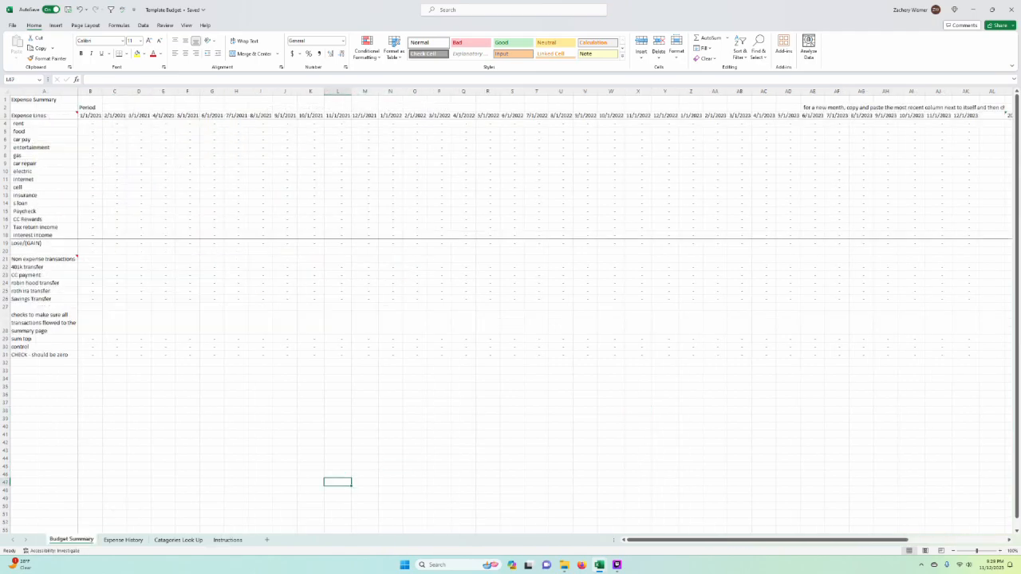
Step: Examine the Withdrawals column and the XLOOKUP formulas in the Expense Category column of the Expense History sheet
left_click(140, 540)
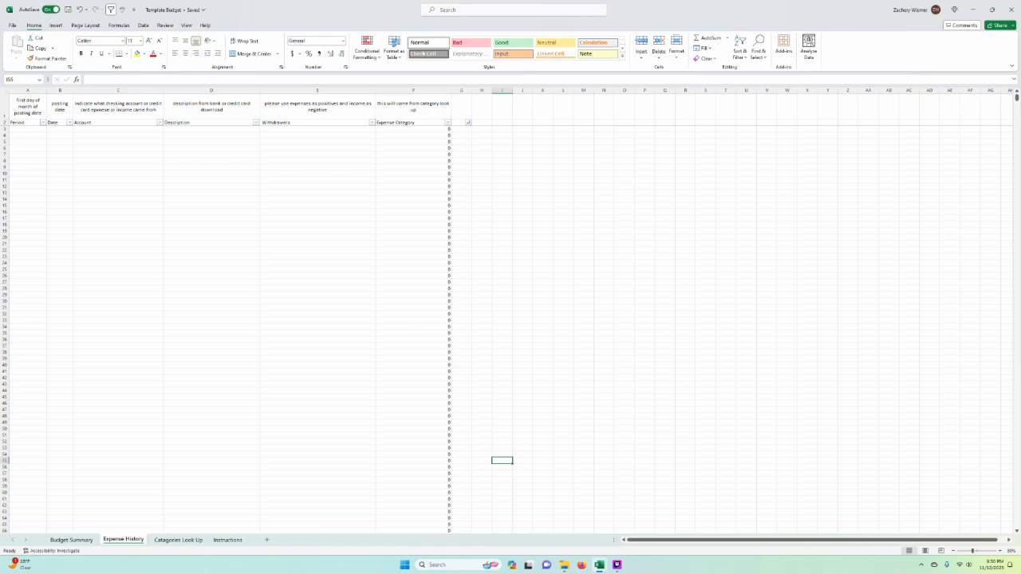
left_click(318, 307)
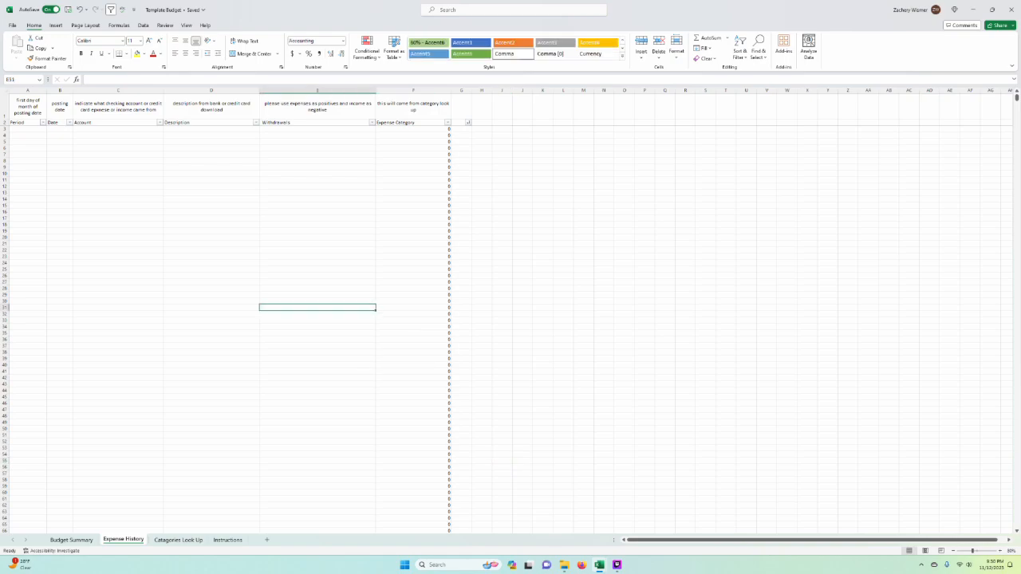
left_click(542, 230)
left_click(614, 249)
left_click(413, 192)
left_click(414, 160)
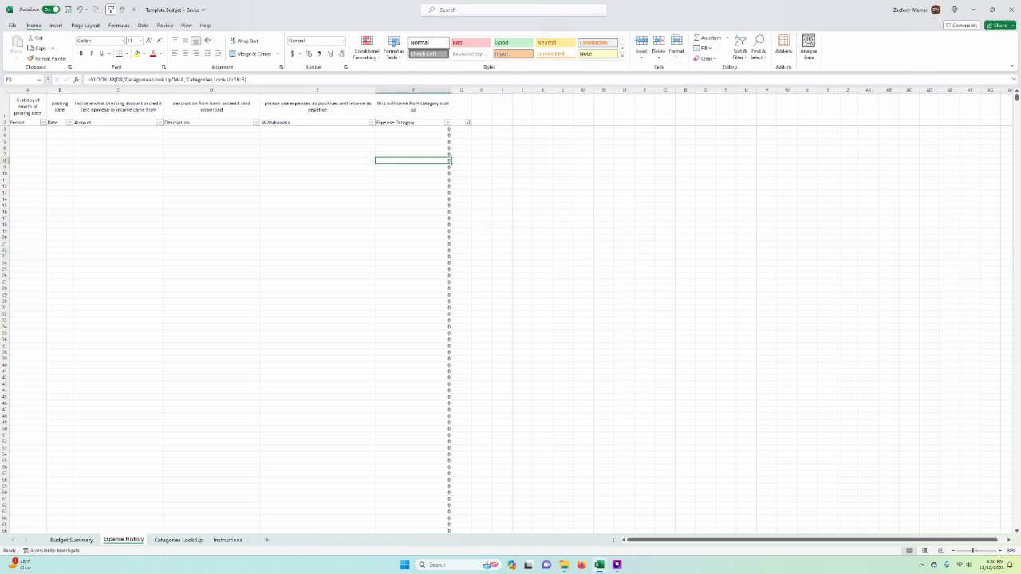
left_click(414, 186)
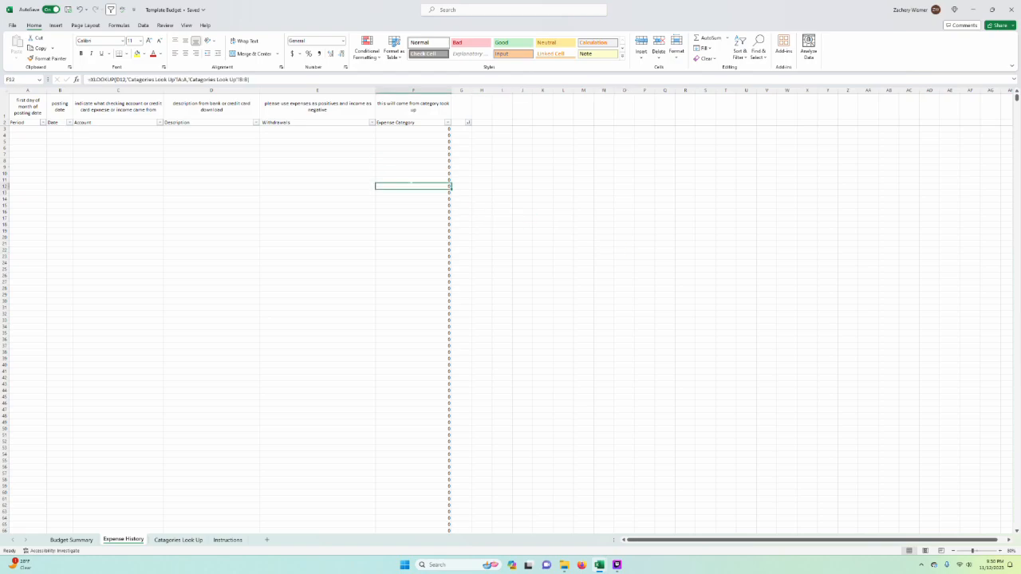
Step: Review the XLOOKUP formulas in F12 and F5 of the Expense History sheet, checking the Catagories Look Up sheet they reference
double_click(412, 186)
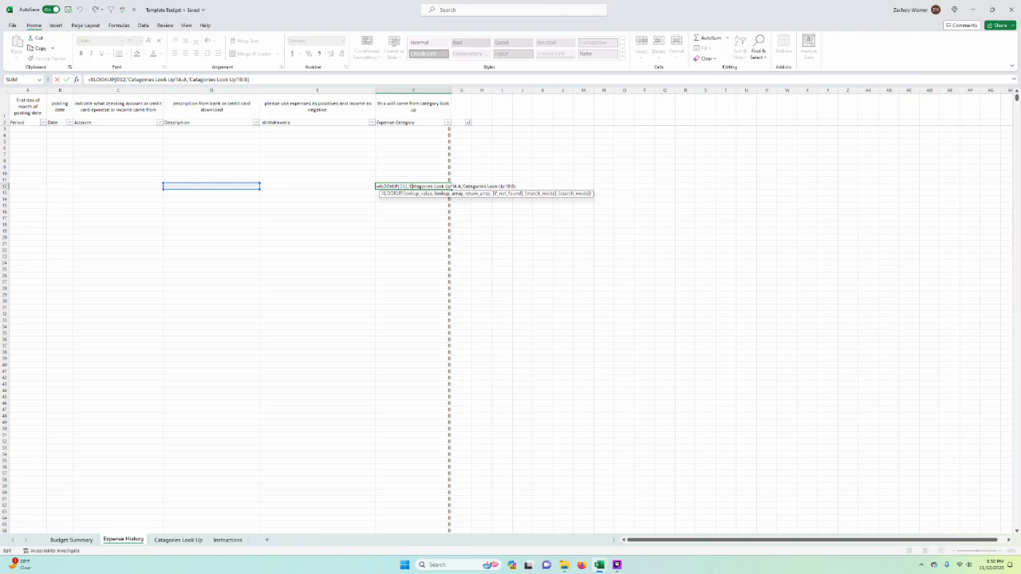
key("Escape")
left_click(178, 540)
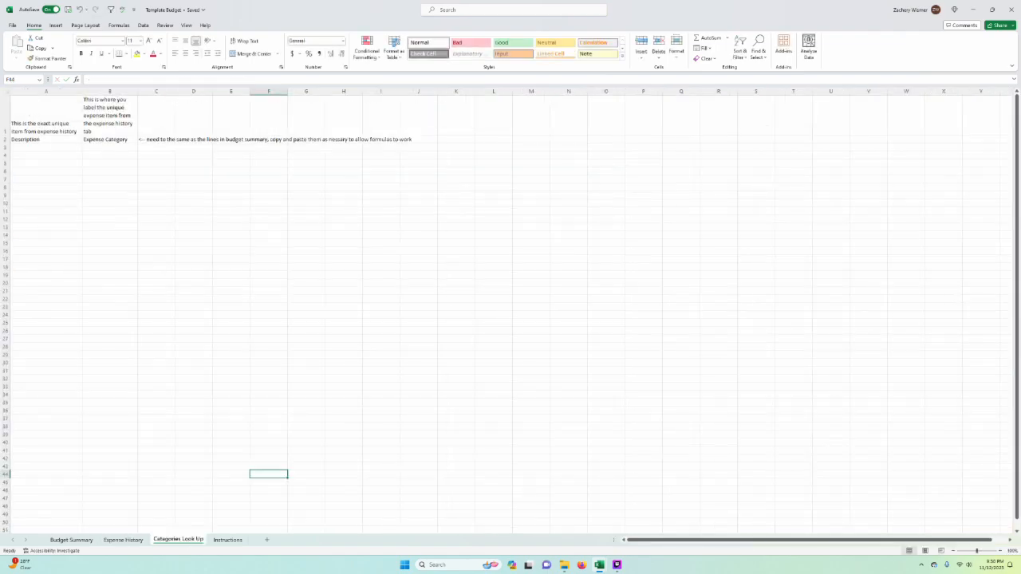
left_click(123, 540)
left_click(465, 237)
left_click(508, 216)
left_click(543, 200)
left_click(414, 173)
double_click(413, 141)
key("Escape")
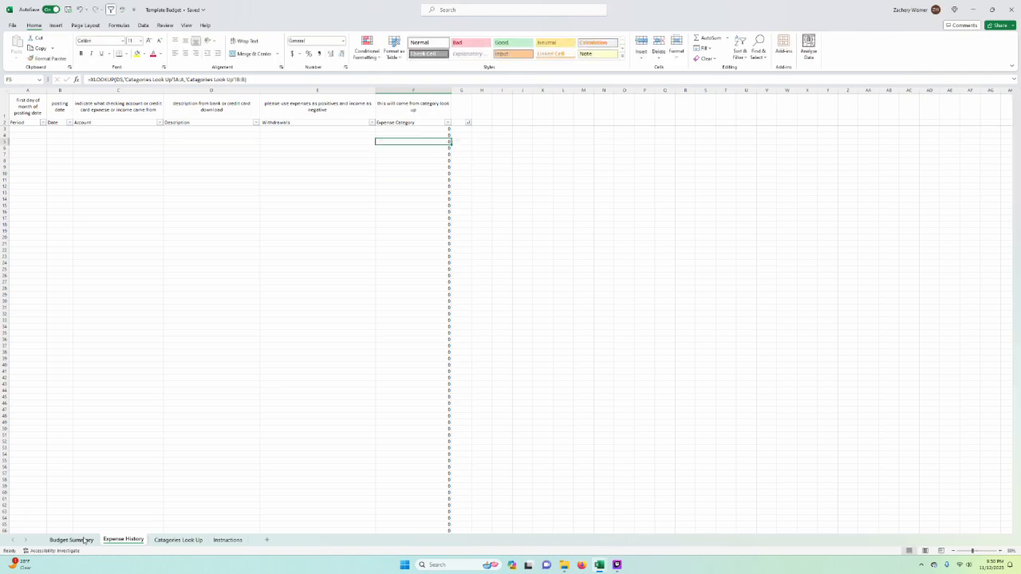
Step: Review the SUMIFS formula for car repair in D9 of the Budget Summary sheet
key("ctrl+Page_Up")
key("Up")
key("F2")
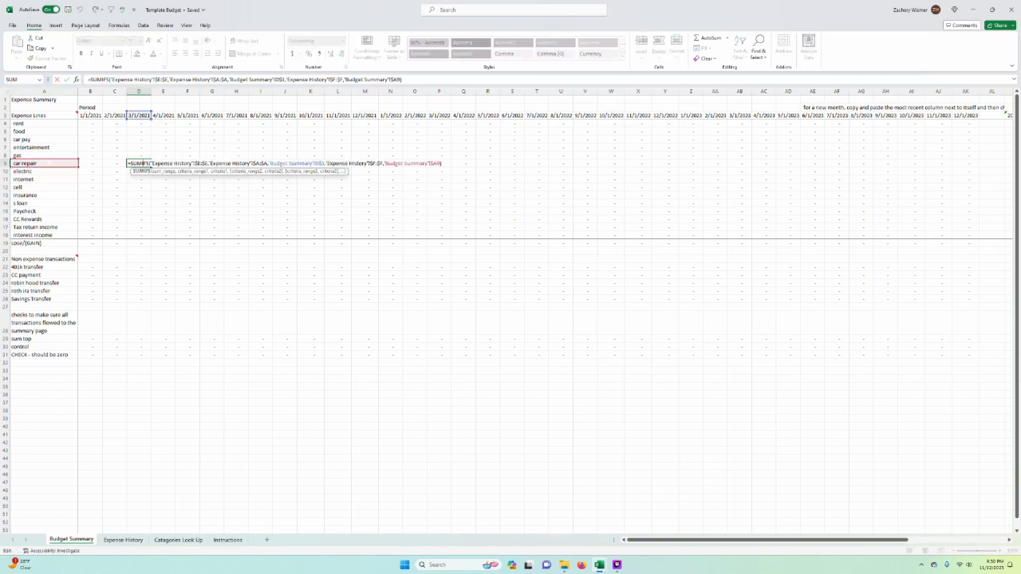
key("Escape")
Step: View the Expense History sheet, highlight columns A and B of Catagories Look Up, and return to Expense History
left_click(124, 540)
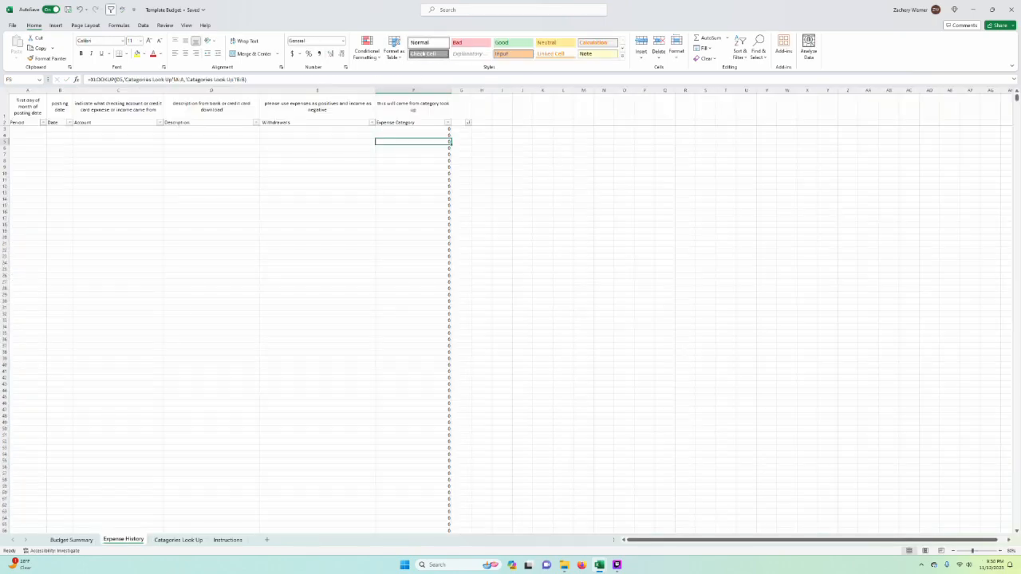
left_click(164, 540)
left_click_drag(46, 91, 109, 91)
left_click(269, 251)
left_click(126, 540)
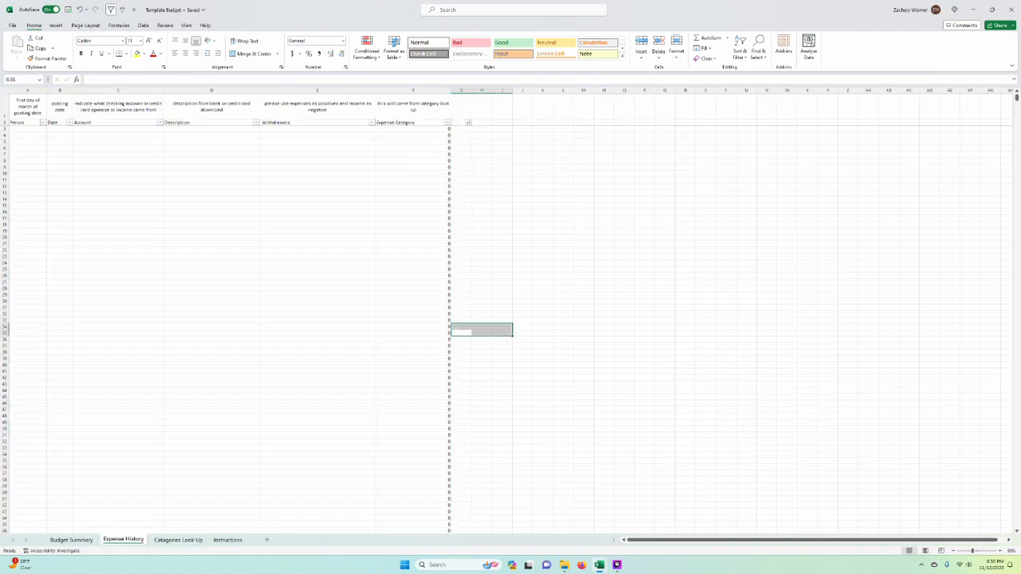
Step: Examine the Description, Withdrawals and Account columns of the Expense History sheet by highlighting their entry cells
left_click_drag(212, 134, 220, 360)
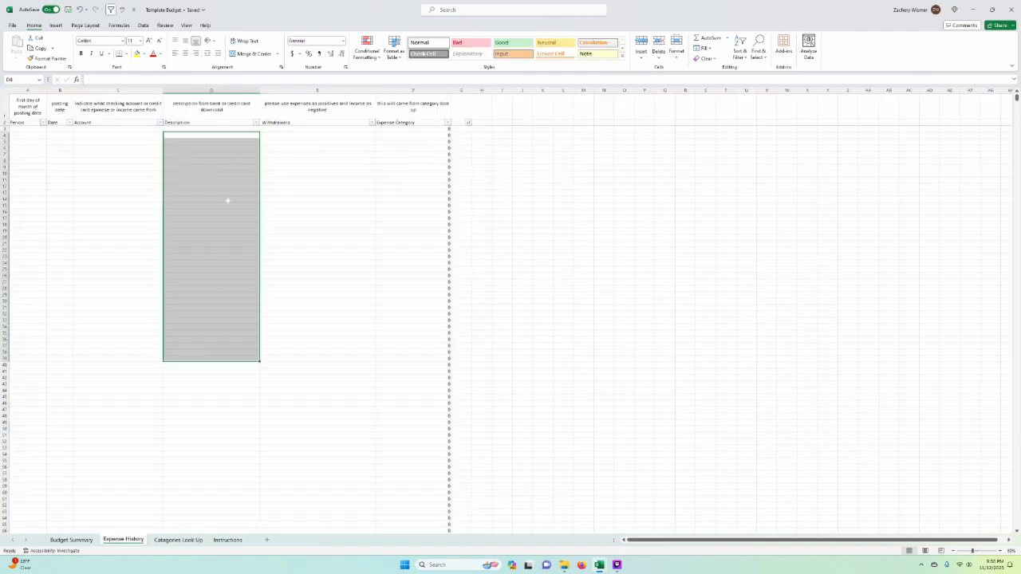
left_click(221, 262)
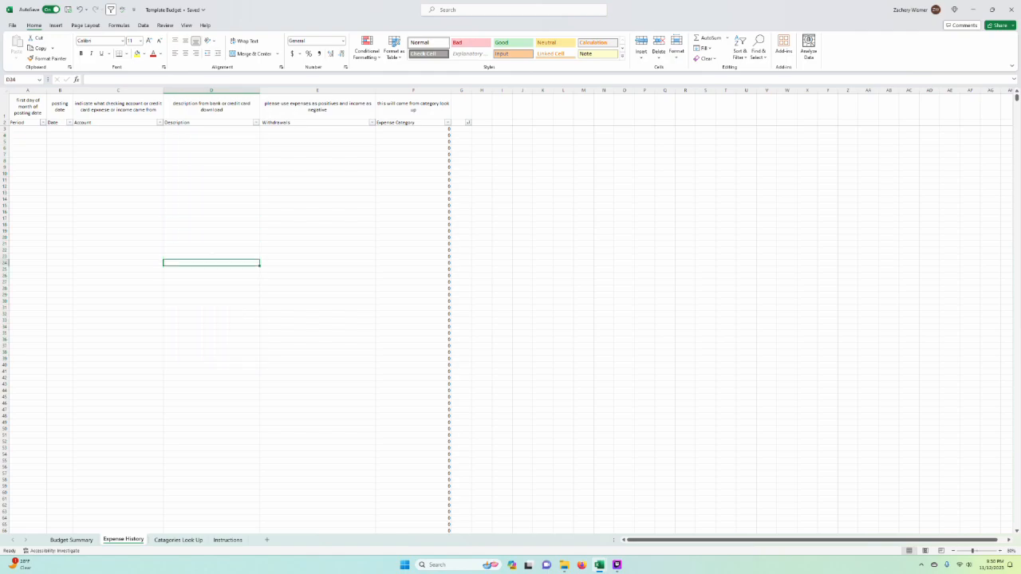
left_click_drag(318, 129, 317, 352)
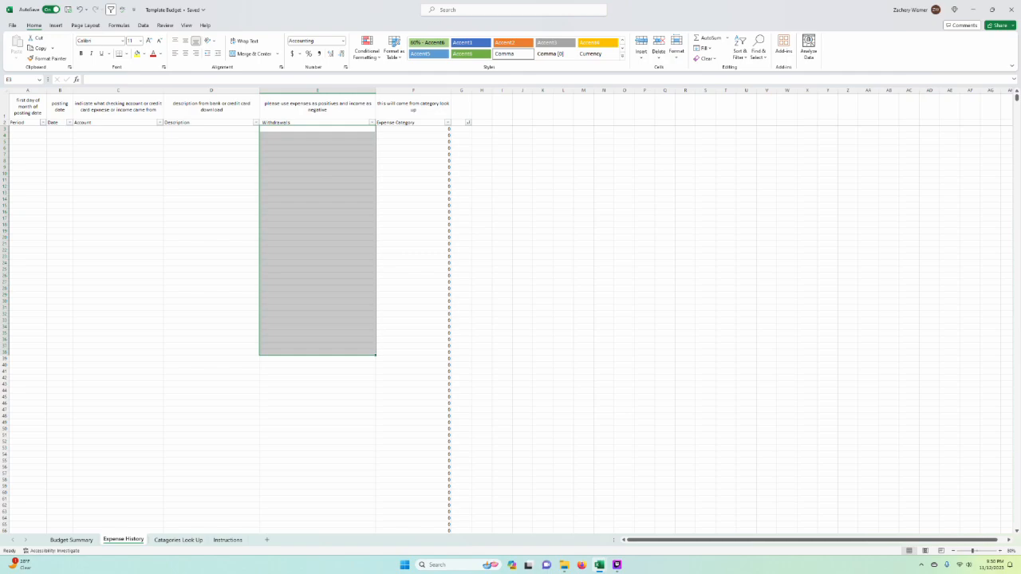
left_click(140, 167)
left_click_drag(139, 135, 145, 268)
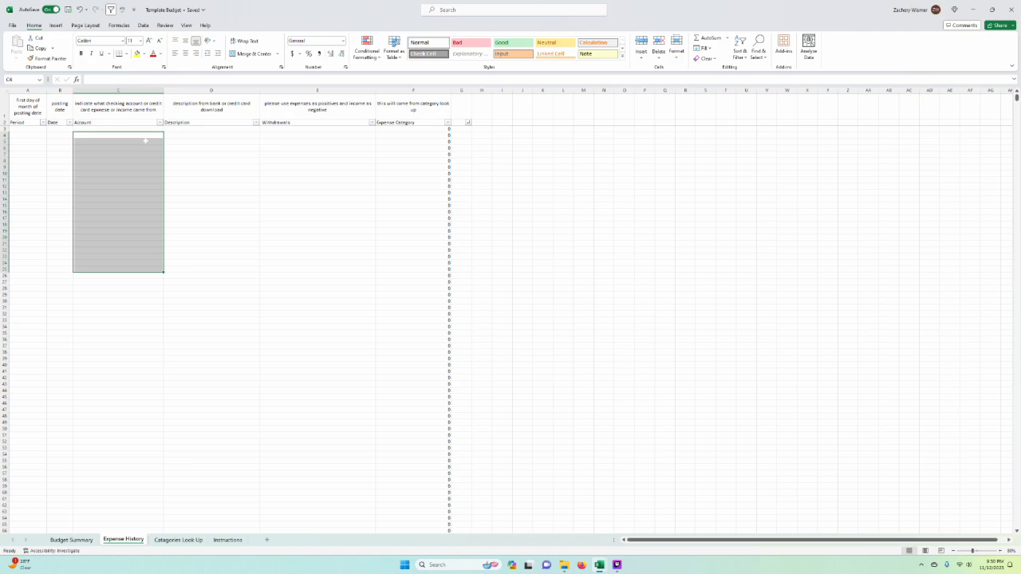
Step: Examine the posting Date column and the first-of-month Period column of the Expense History sheet
left_click(60, 135)
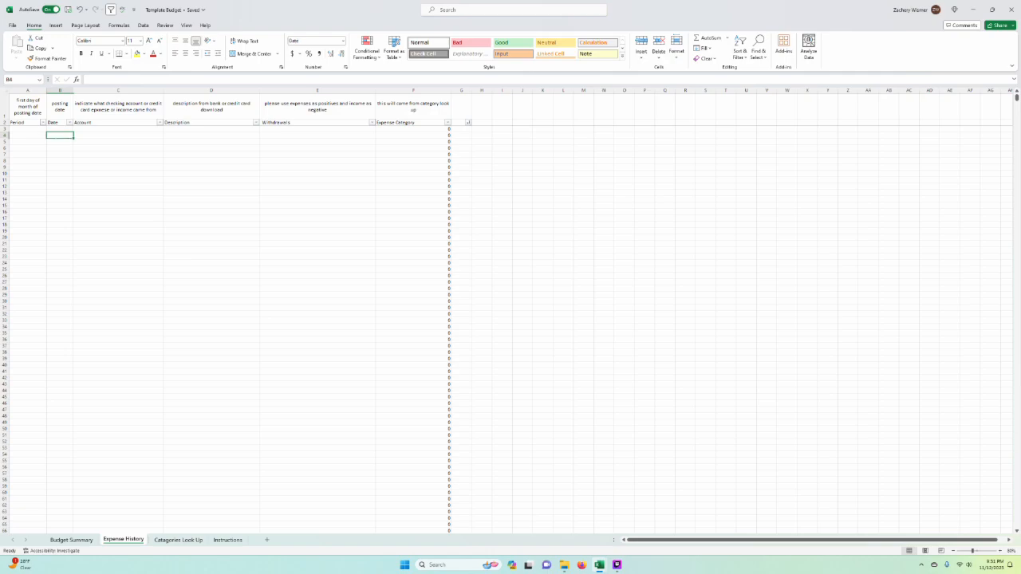
mouse_move(63, 138)
left_mouse_down()
mouse_move(61, 221)
mouse_move(61, 136)
left_mouse_up()
left_click(104, 174)
left_click(28, 142)
left_click(28, 90)
left_click(212, 180)
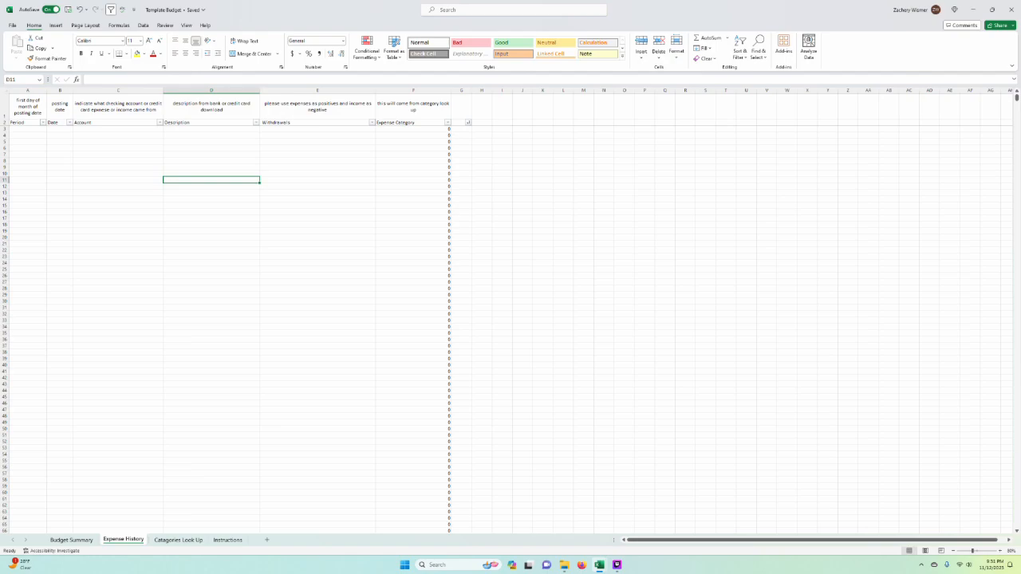
left_click(118, 230)
left_click(103, 162)
left_click(63, 148)
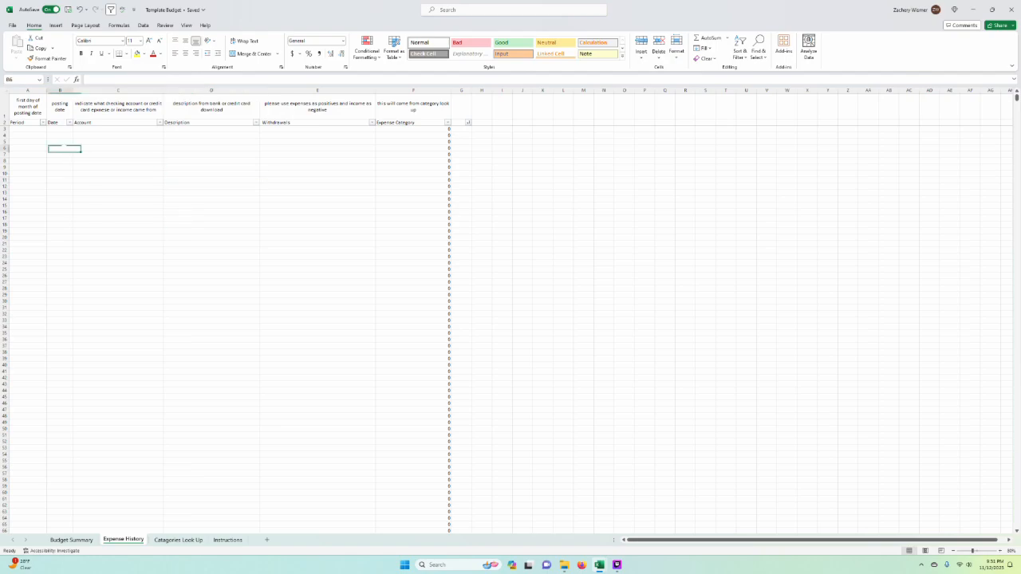
key("Left")
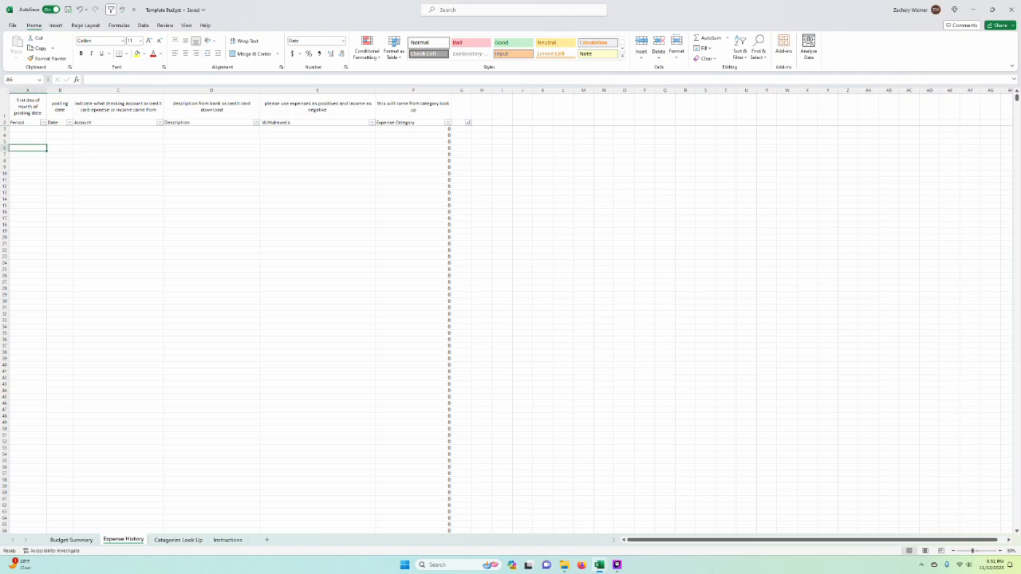
left_click(27, 90)
Step: Review the row 3 dates and the SUMIFS formula in T8 of Budget Summary, plus the Expense Category column in Expense History
left_click(76, 541)
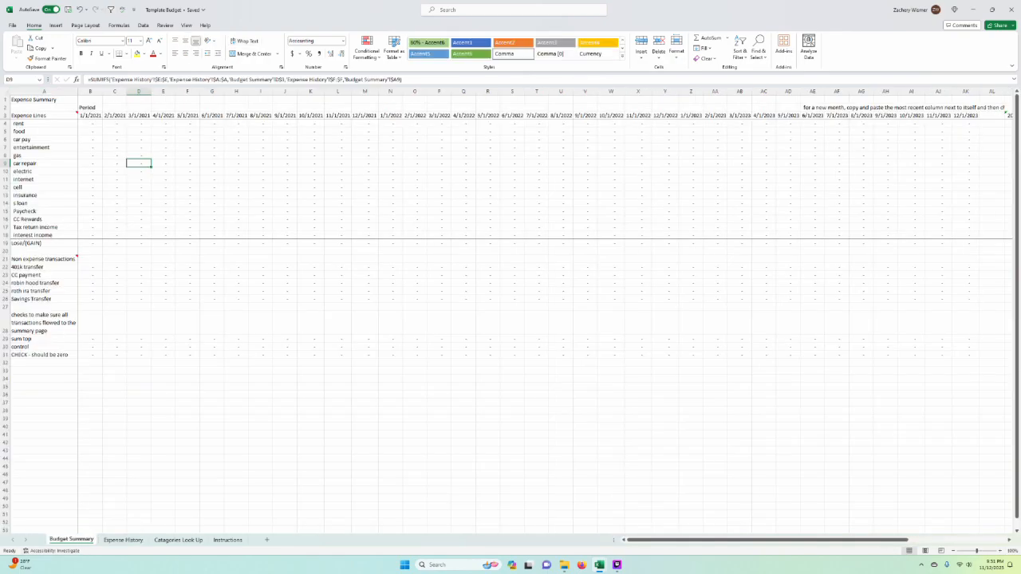
left_click(5, 115)
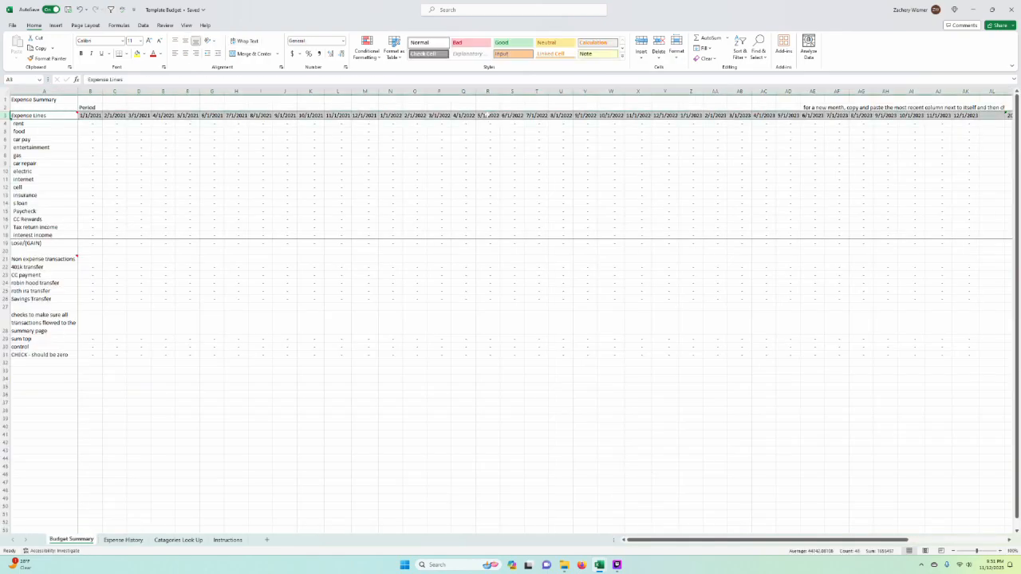
left_click(536, 155)
double_click(538, 155)
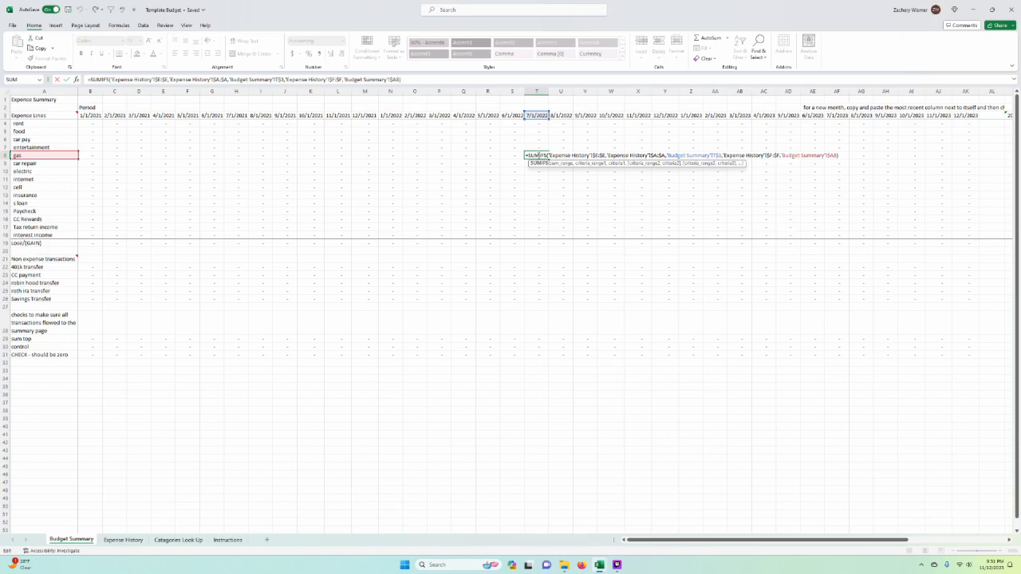
key("Escape")
left_click(123, 540)
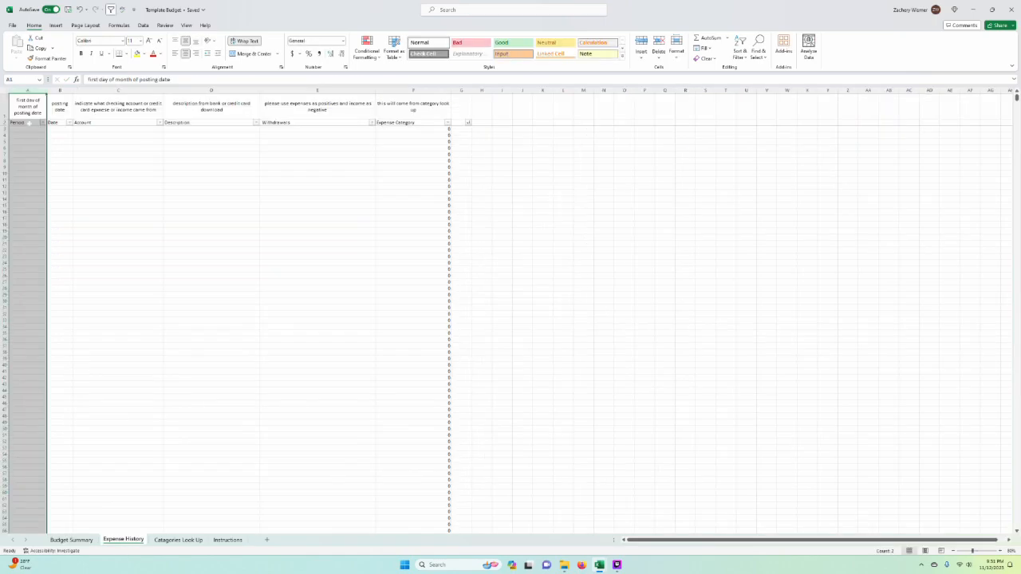
left_click(412, 122)
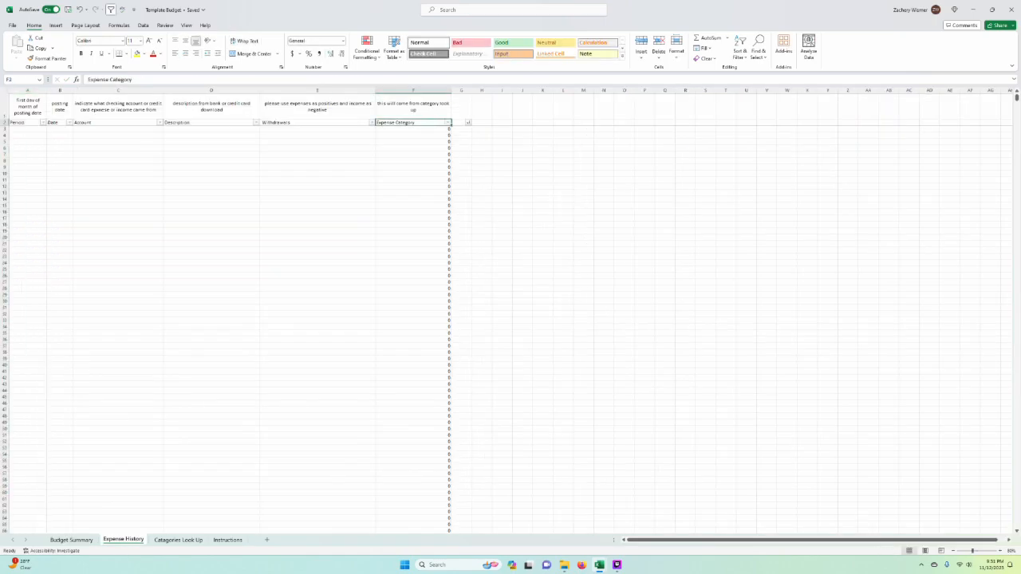
left_click(71, 541)
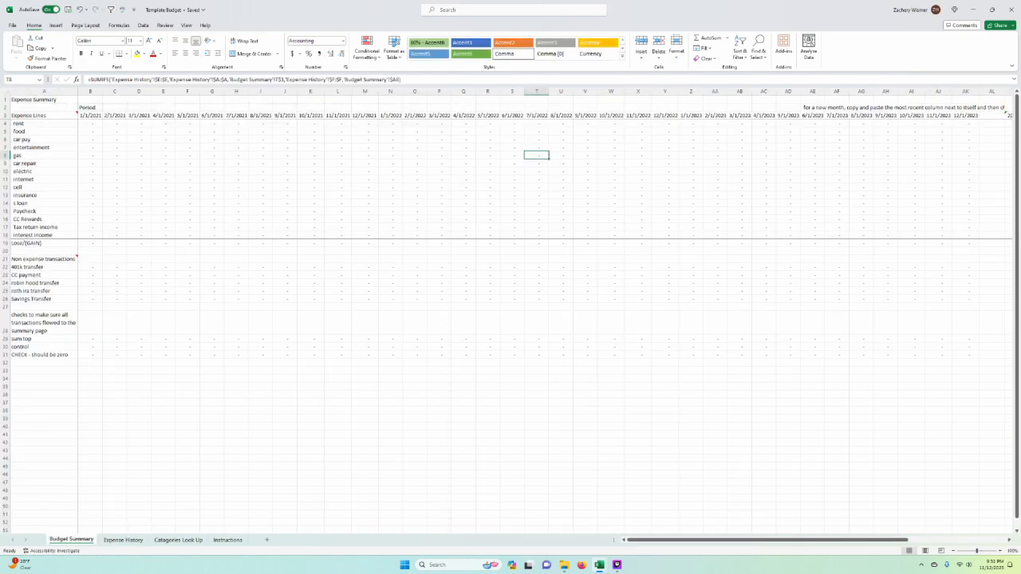
Step: Compare the Description cells D3:D34 in Expense History with the Description and Expense Category columns of Catagories Look Up
left_click(177, 540)
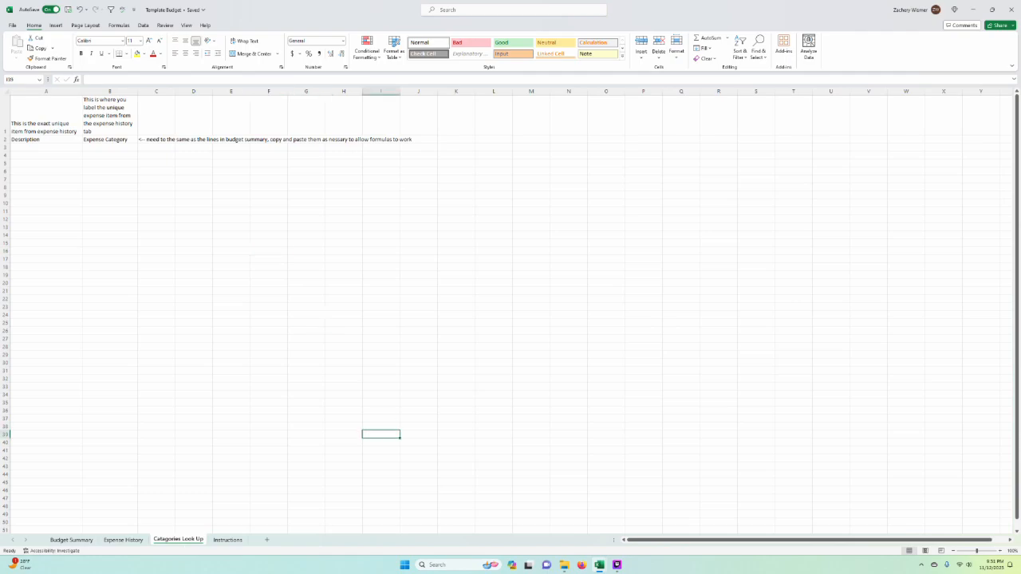
left_click(133, 545)
left_click_drag(207, 132, 207, 318)
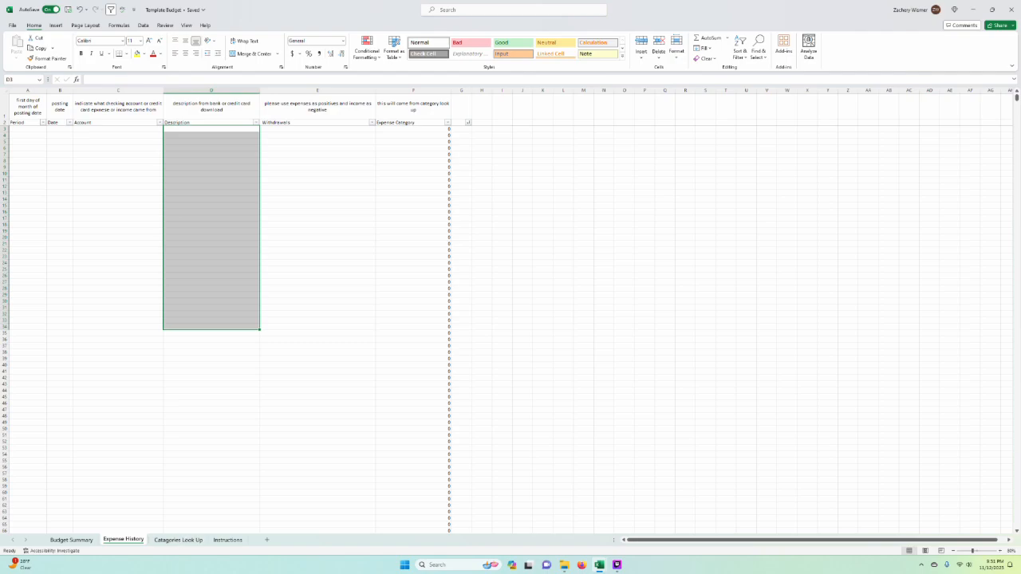
left_click(179, 540)
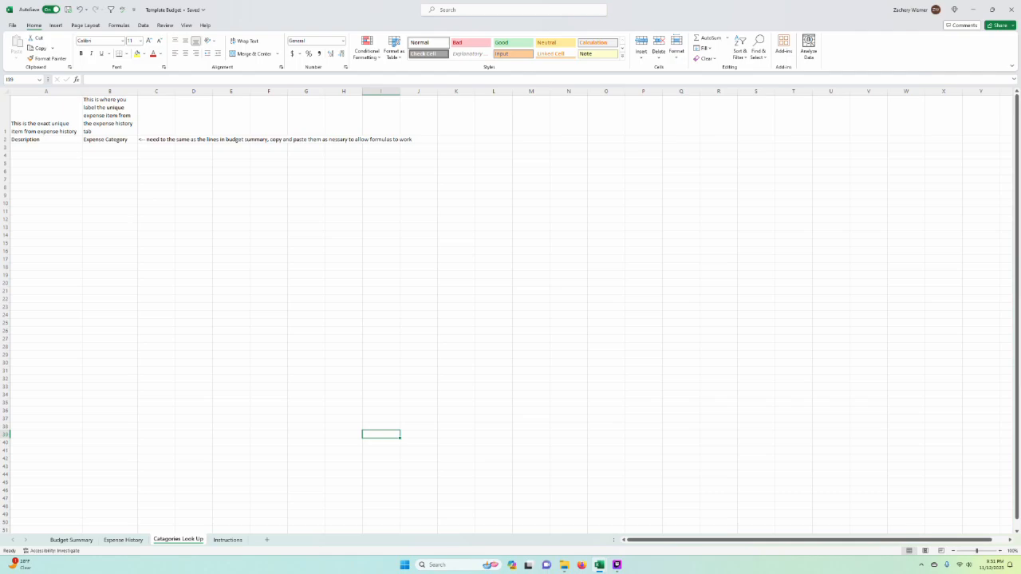
left_click(109, 187)
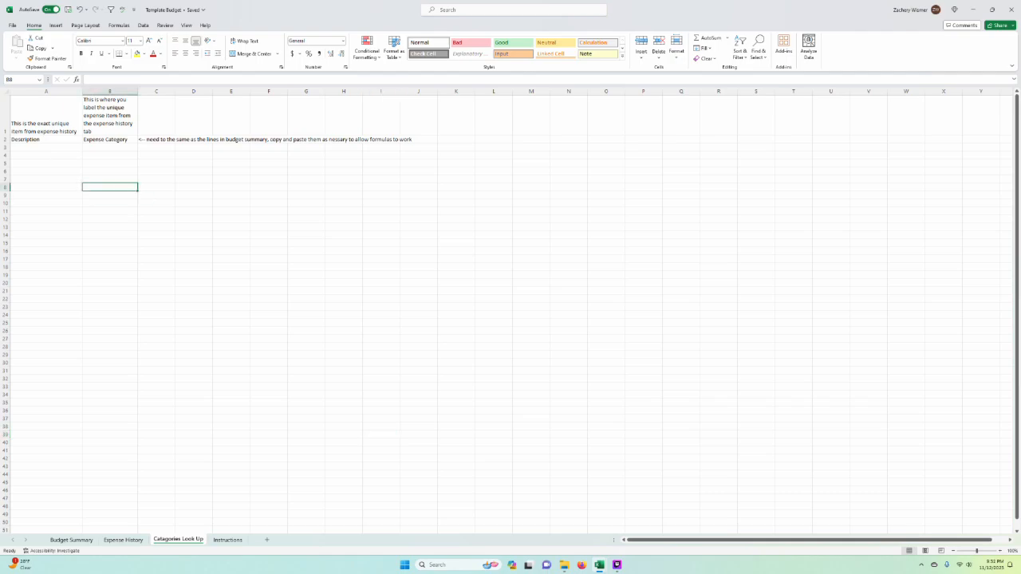
left_click(32, 162)
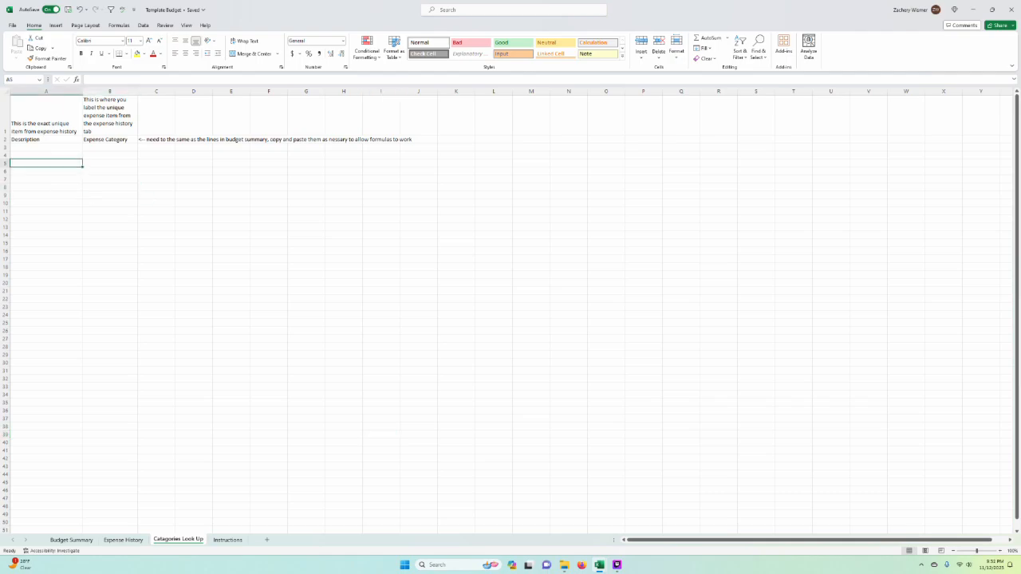
left_click(123, 541)
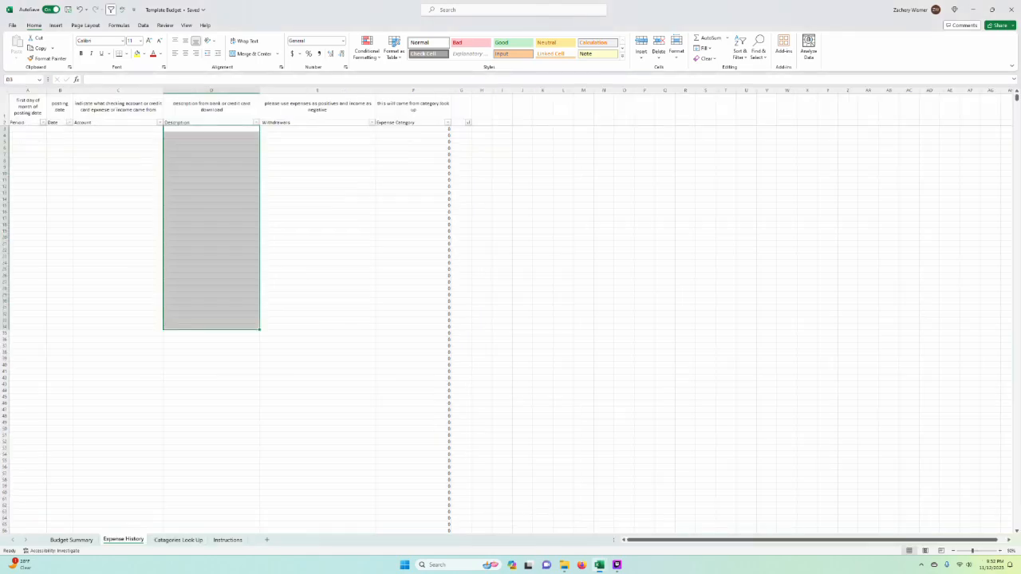
Step: Try to remove duplicates from A3:A37 on the Catagories Look Up sheet, continuing with the current selection
left_click(178, 540)
left_click_drag(46, 148, 64, 417)
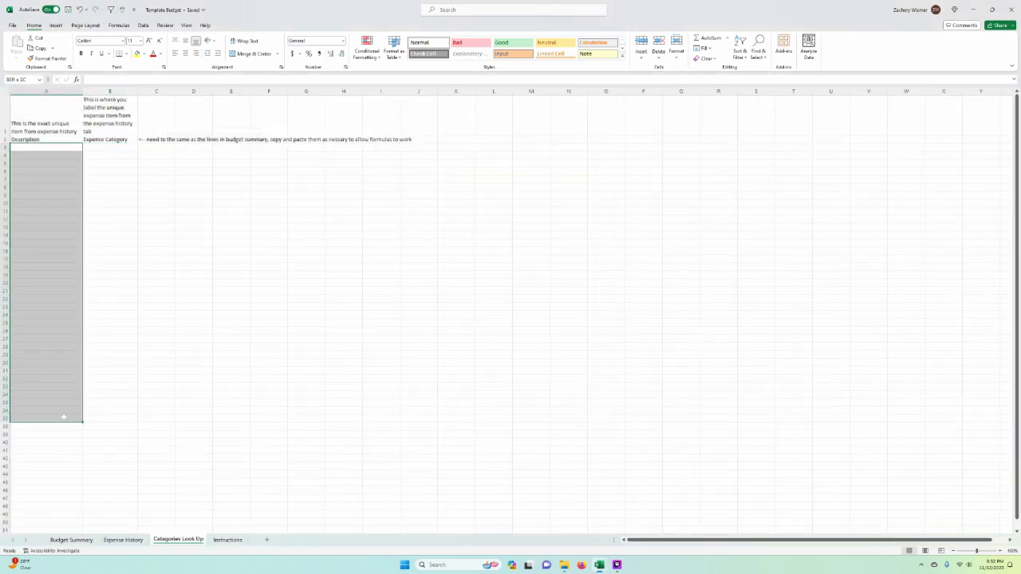
left_click(143, 25)
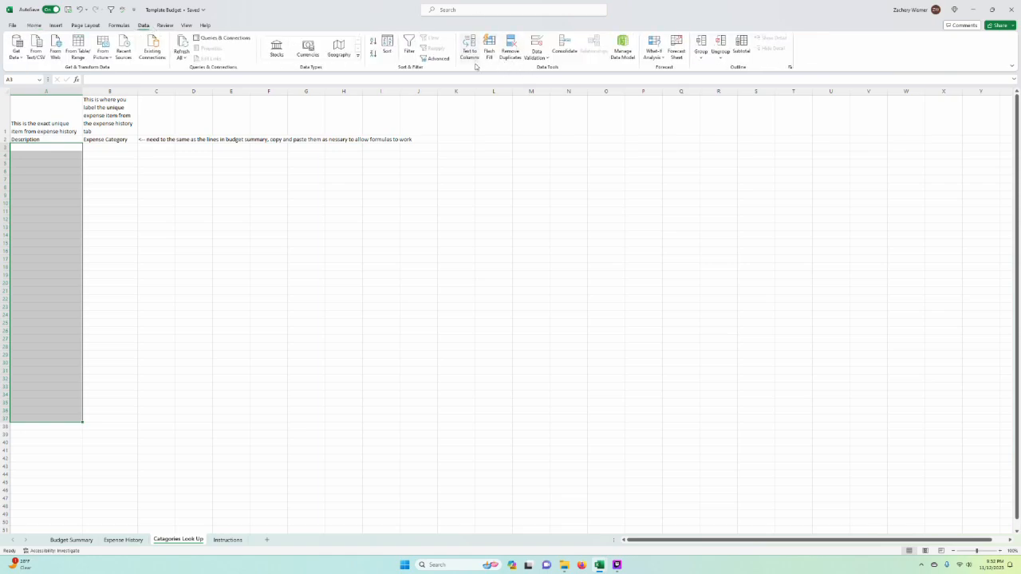
left_click(511, 53)
left_click(371, 312)
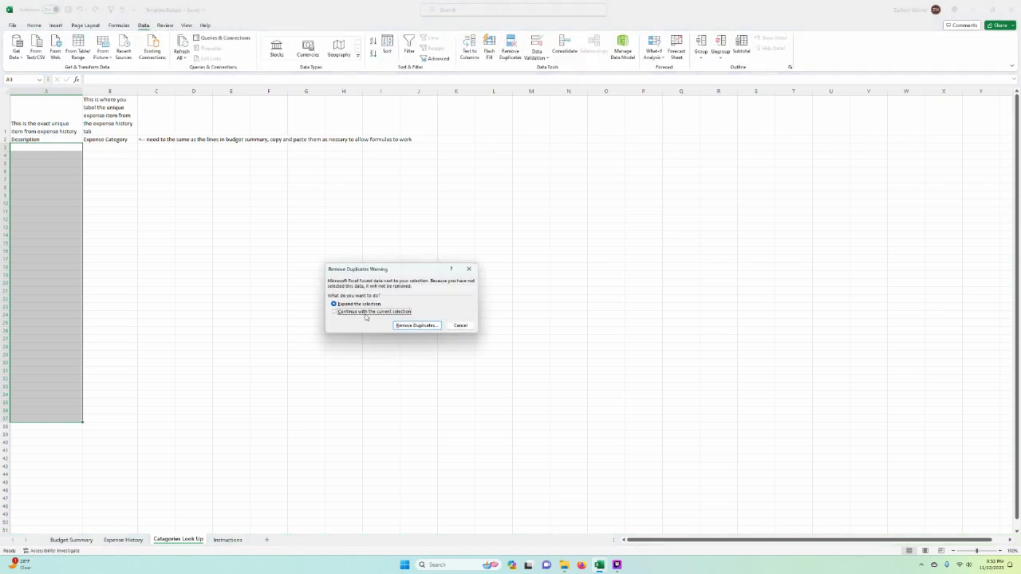
left_click(426, 329)
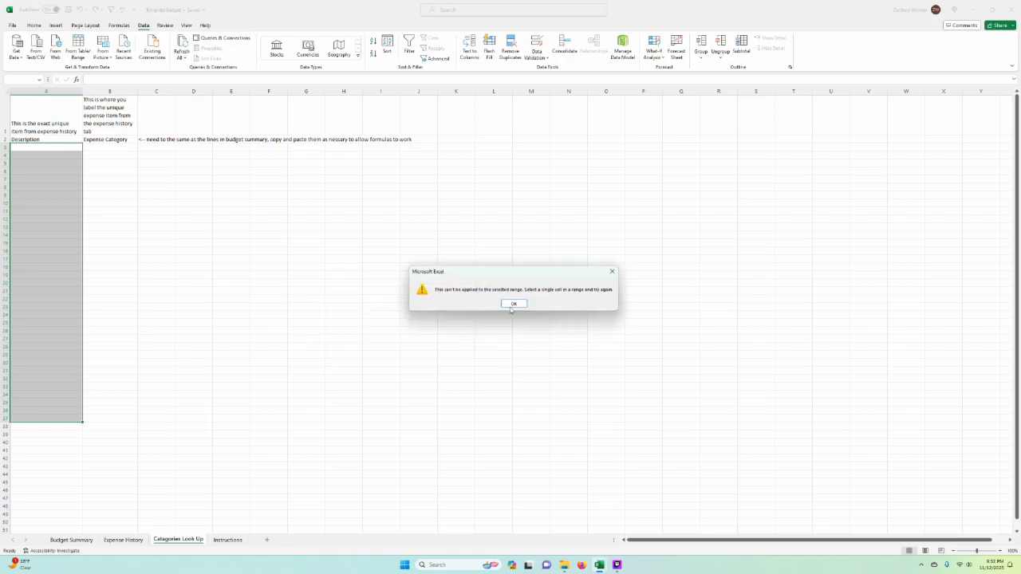
left_click(514, 304)
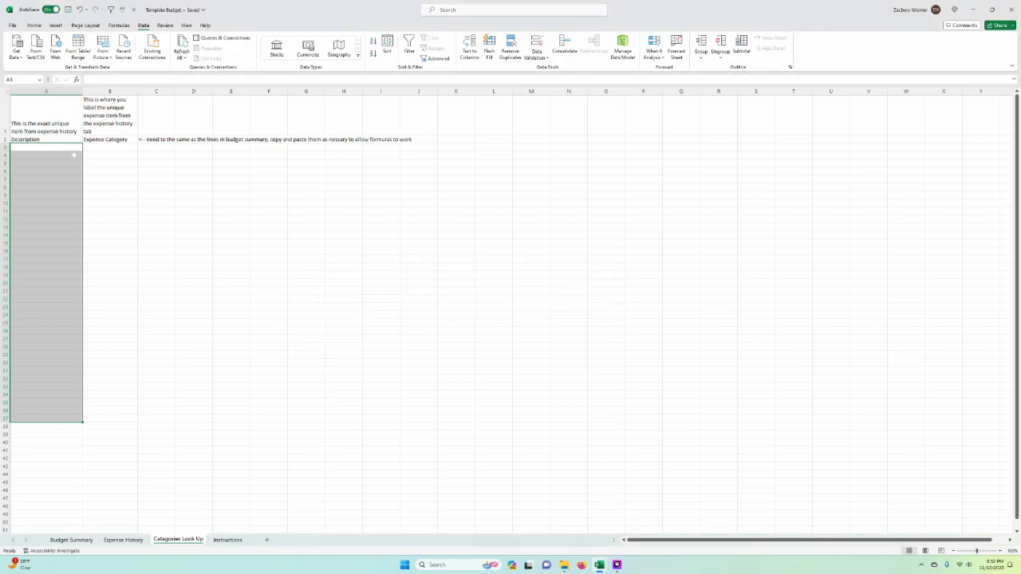
Step: Highlight the Catagories Look Up entry columns and the expense lines A5:A18 in Budget Summary, checking Expense History as well
left_click_drag(46, 155, 113, 394)
left_click_drag(109, 147, 109, 395)
left_click(72, 541)
left_click_drag(40, 123, 72, 236)
left_click(123, 540)
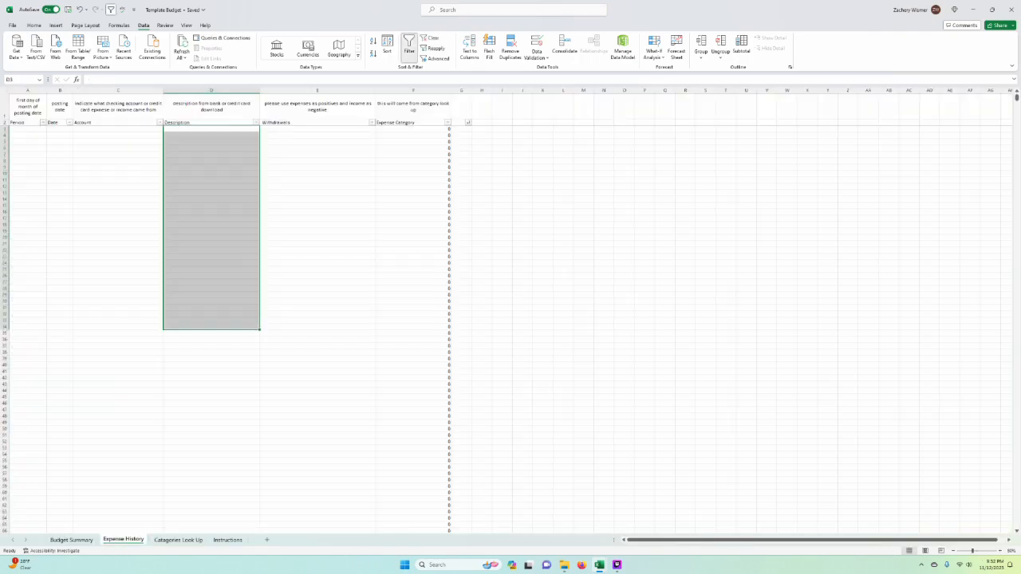
key("ctrl+Page_Up")
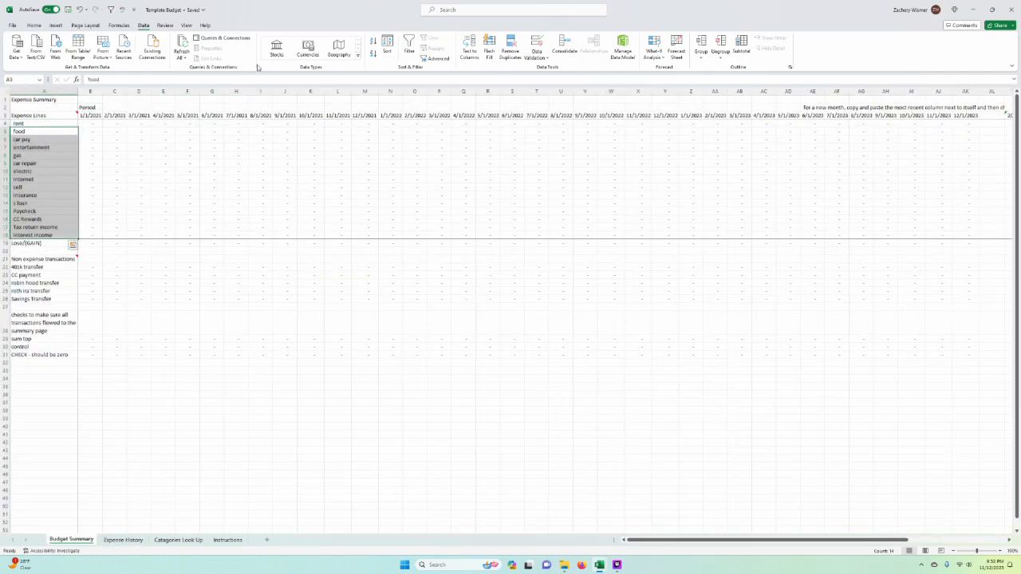
Step: Open the Instructions sheet and place the budget workbook side by side with the example expense transactions workbook
left_click(200, 541)
left_click(231, 540)
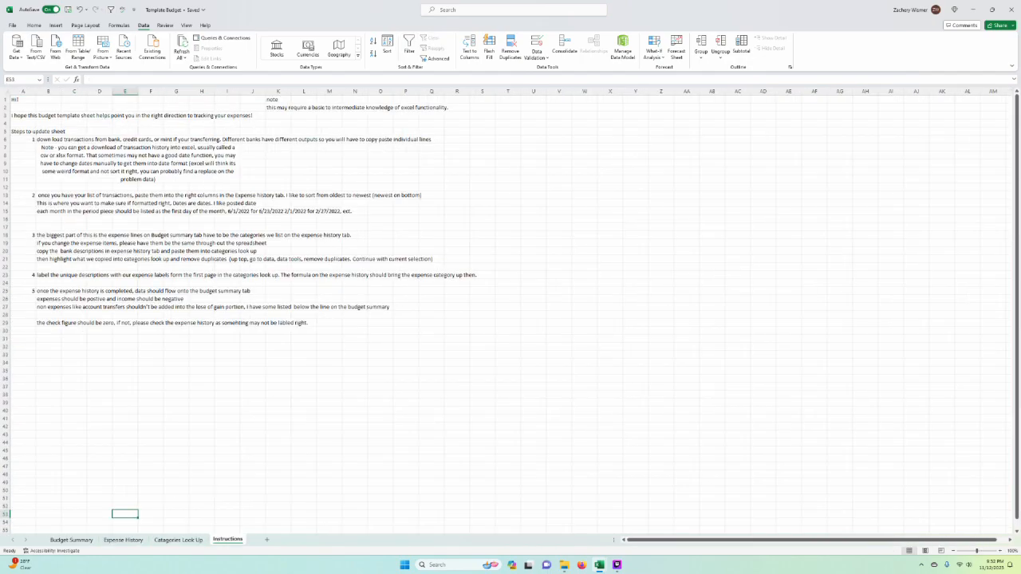
key("super+Left")
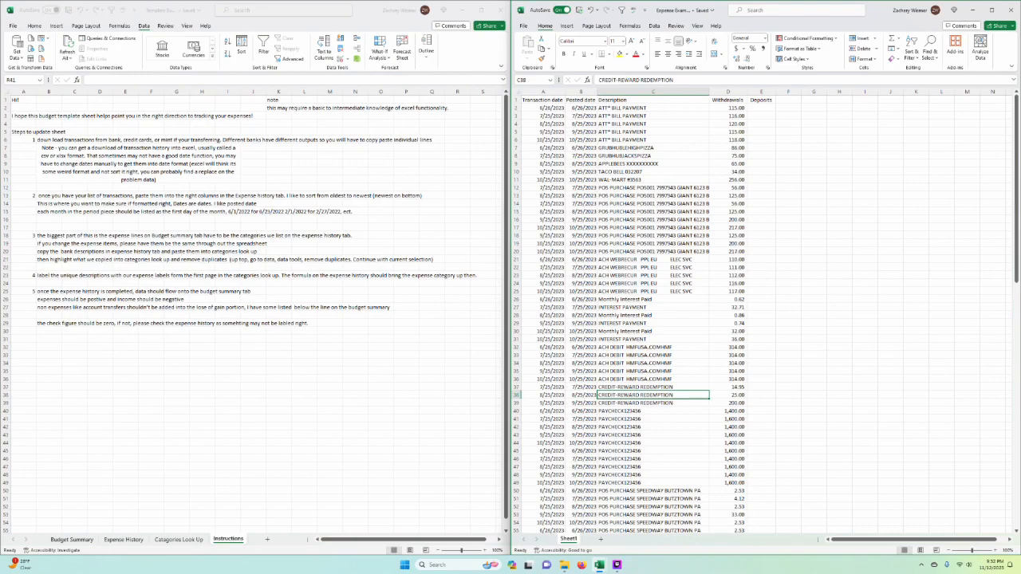
Step: Freeze the header row of the example transactions sheet so it stays in view while scrolling
left_click(814, 227)
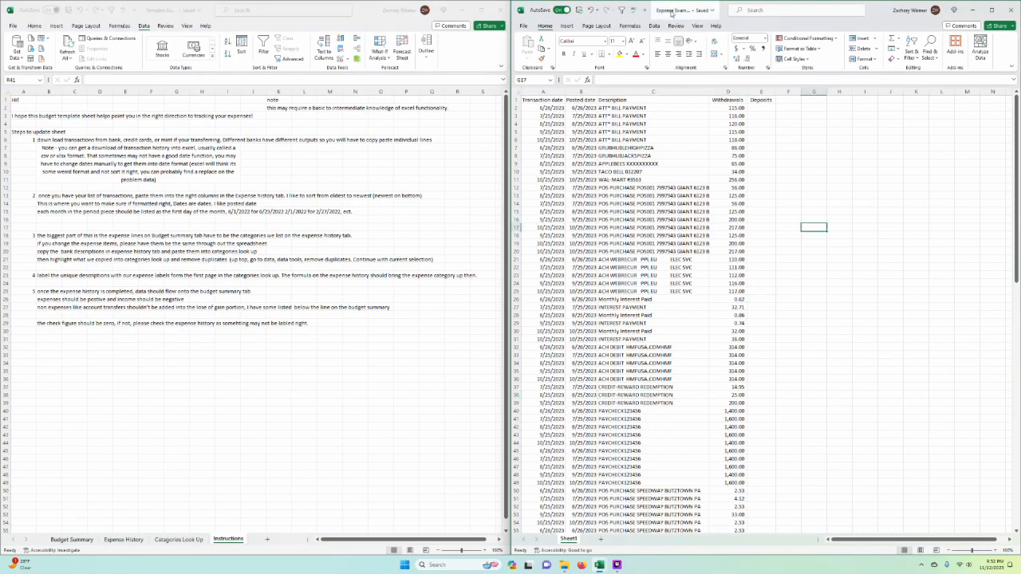
left_click(814, 267)
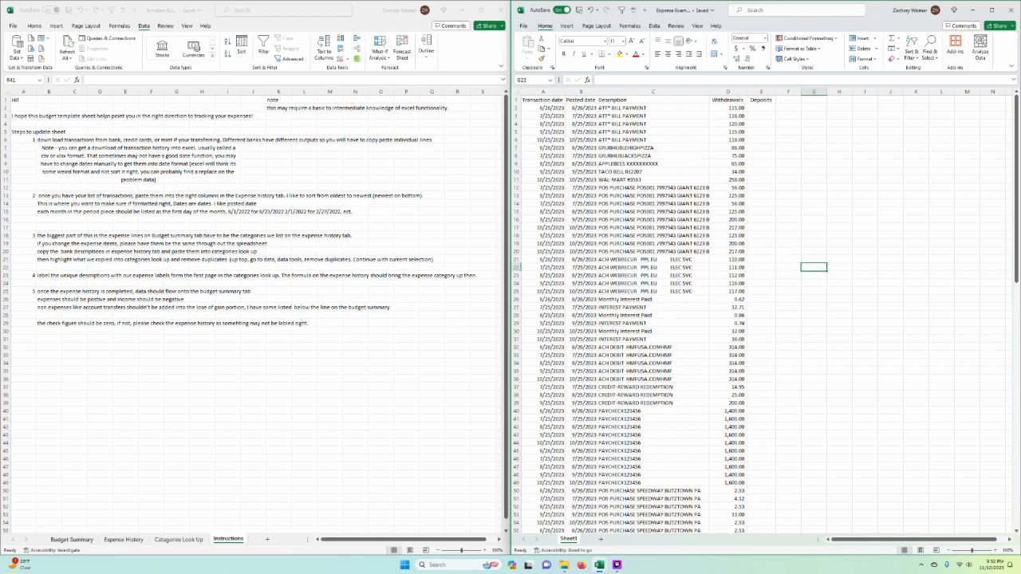
scroll(661, 433, "down", 15)
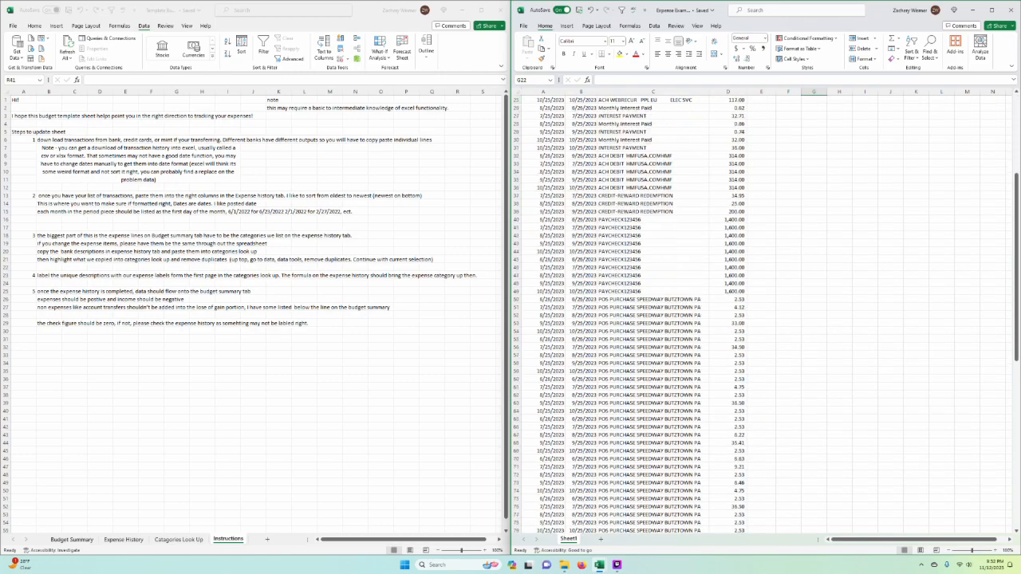
scroll(661, 434, "up", 15)
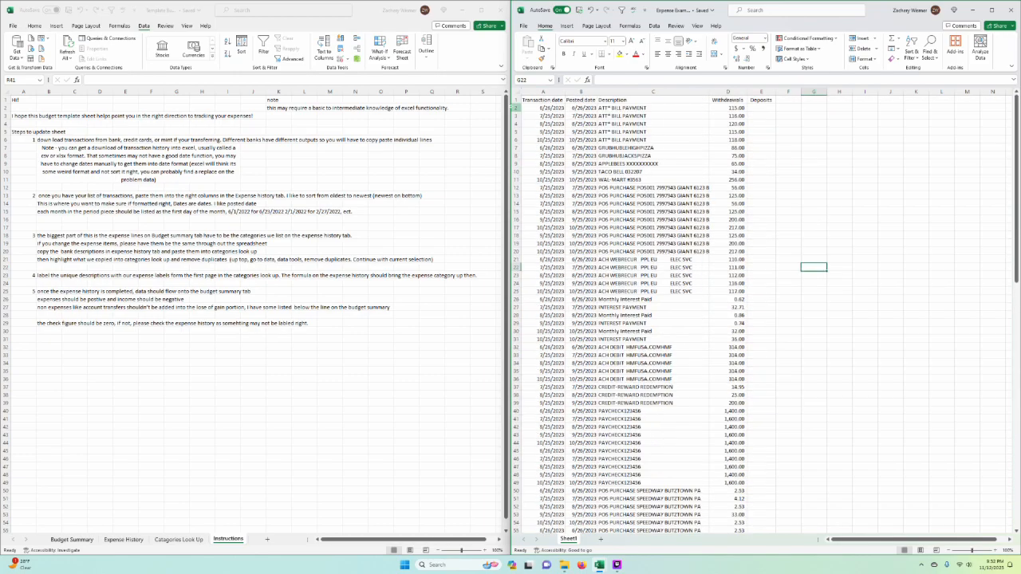
left_click(515, 108)
left_click(655, 25)
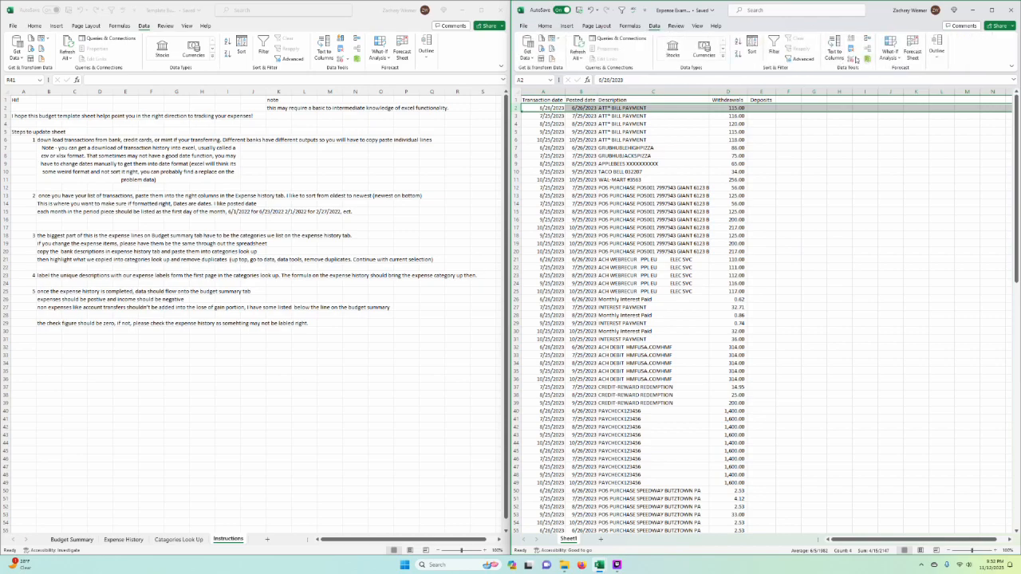
left_click(697, 26)
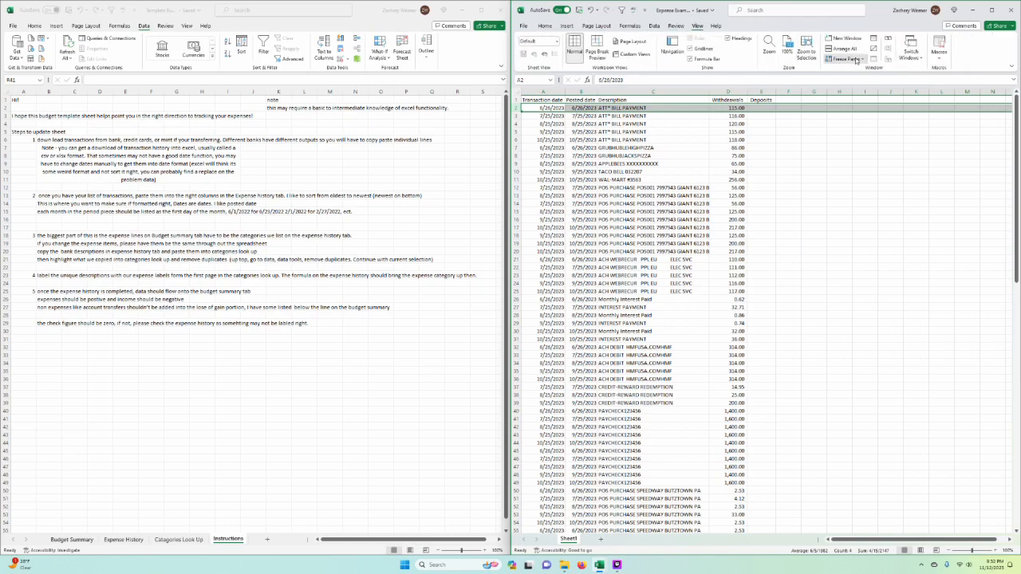
left_click(846, 59)
left_click(866, 91)
left_click(653, 284)
Step: Return to the Instructions sheet and review the update steps, highlighting the note about downloading transaction history and correcting dates
left_click(457, 419)
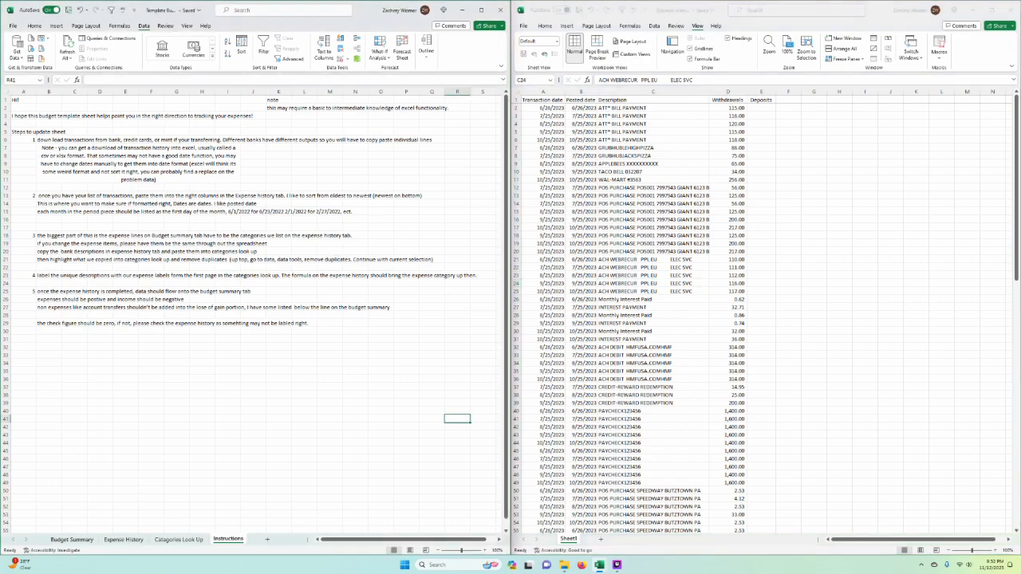
left_click(617, 564)
left_click(617, 565)
left_click(200, 211)
left_click(278, 297)
left_click(176, 196)
left_click_drag(16, 100, 235, 260)
left_click(138, 163)
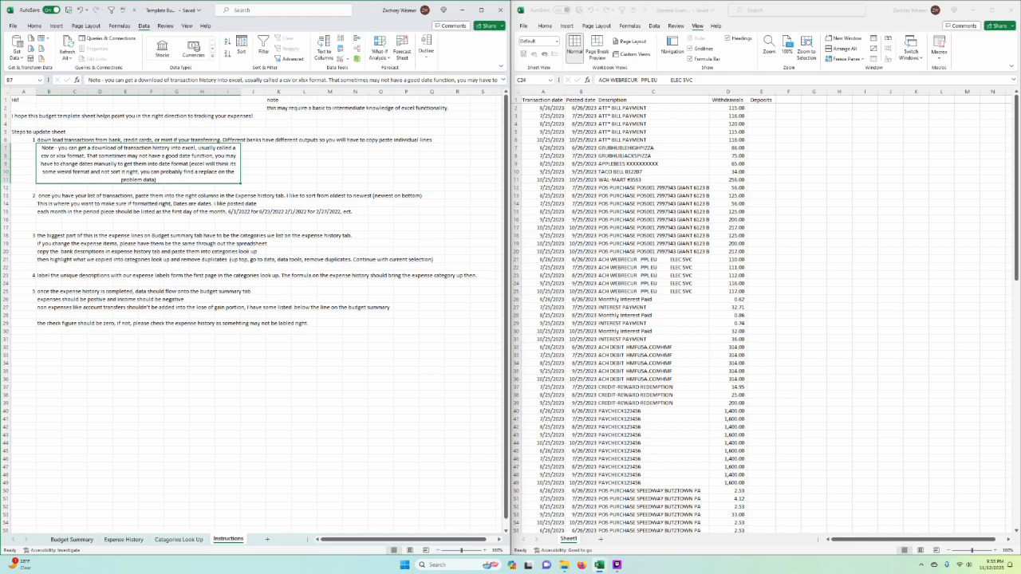
Step: Check the Budget Summary and Expense History layouts against the written steps and return to Instructions
left_click(71, 540)
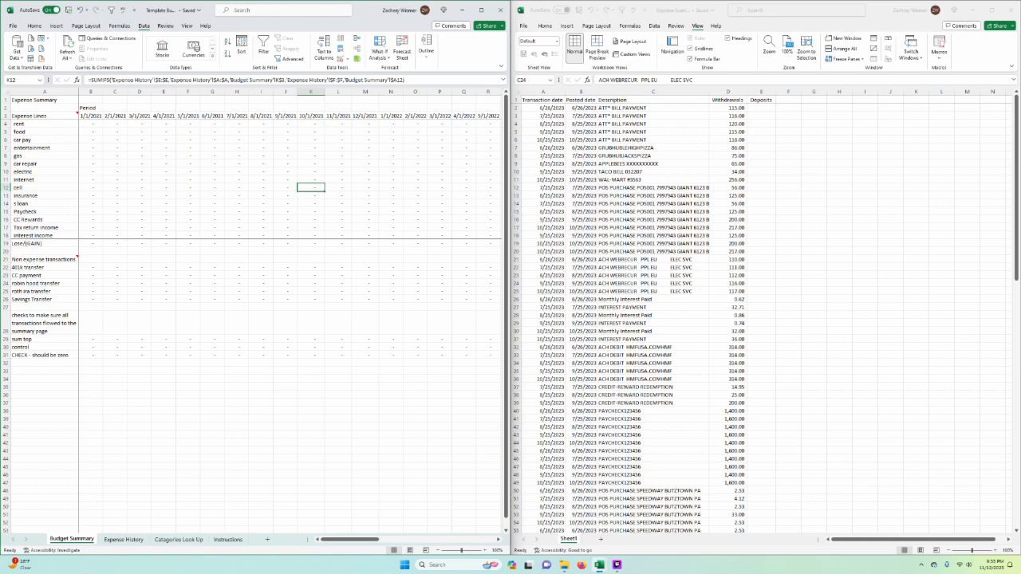
left_click(126, 540)
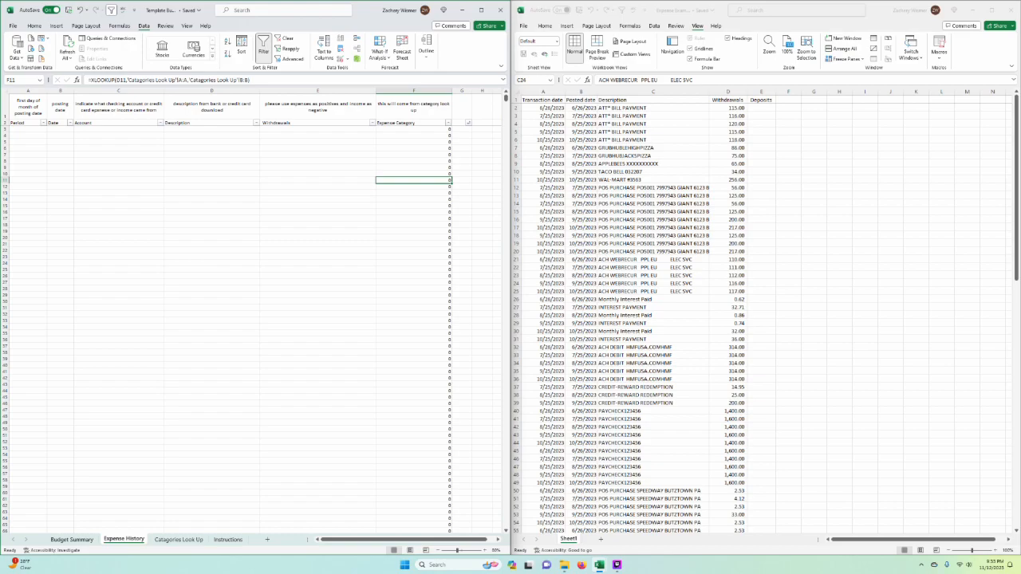
left_click(227, 539)
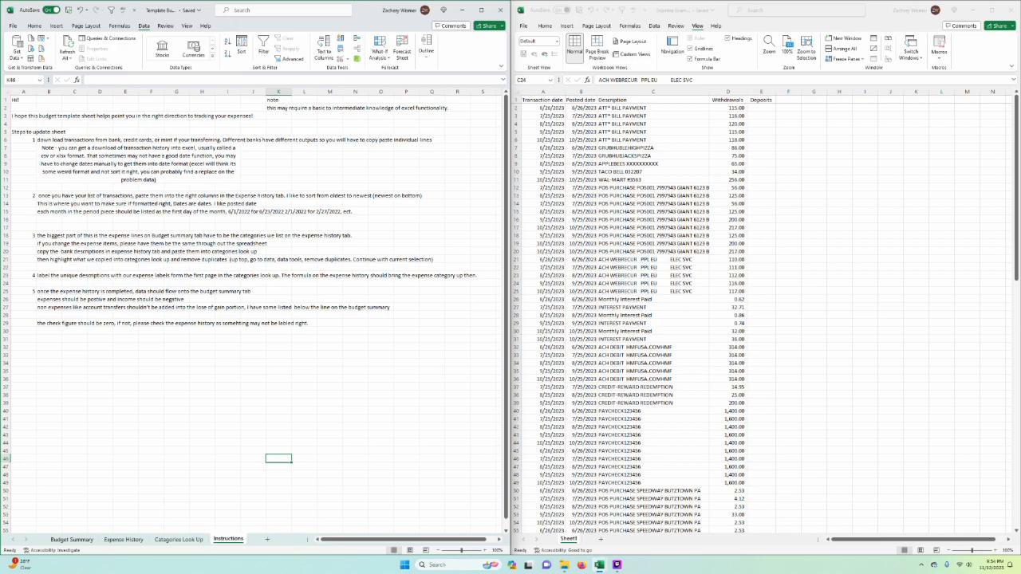
Step: Highlight the 401k transfer and roth ira transfer rows in Budget Summary and return to the Instructions sheet
left_click(87, 541)
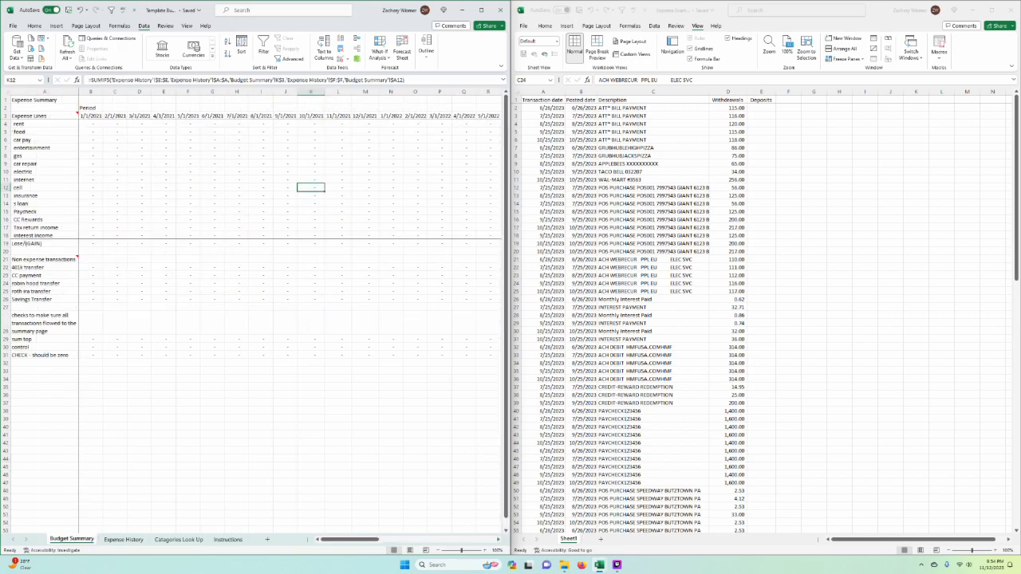
left_click(6, 267)
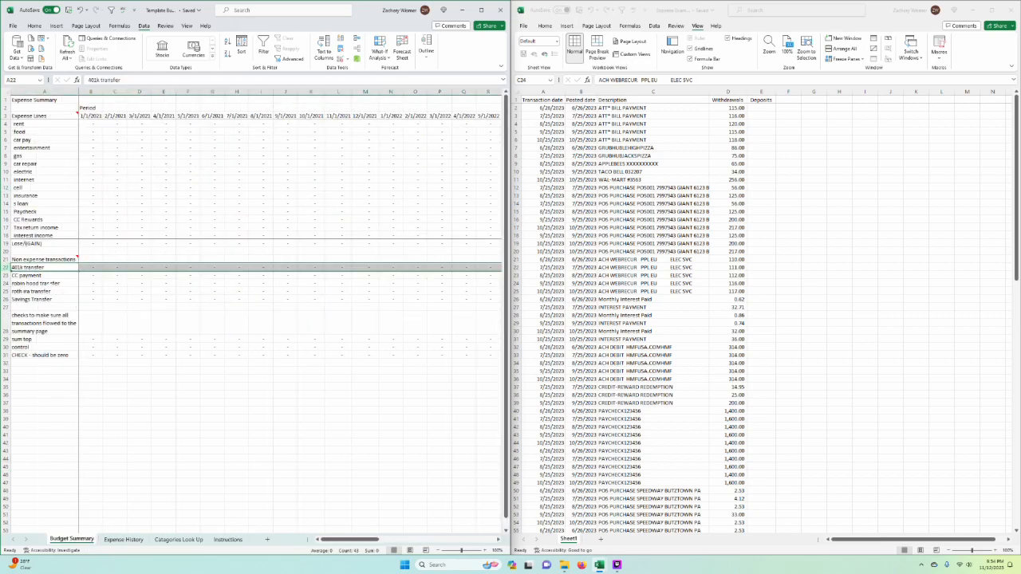
left_click(5, 291)
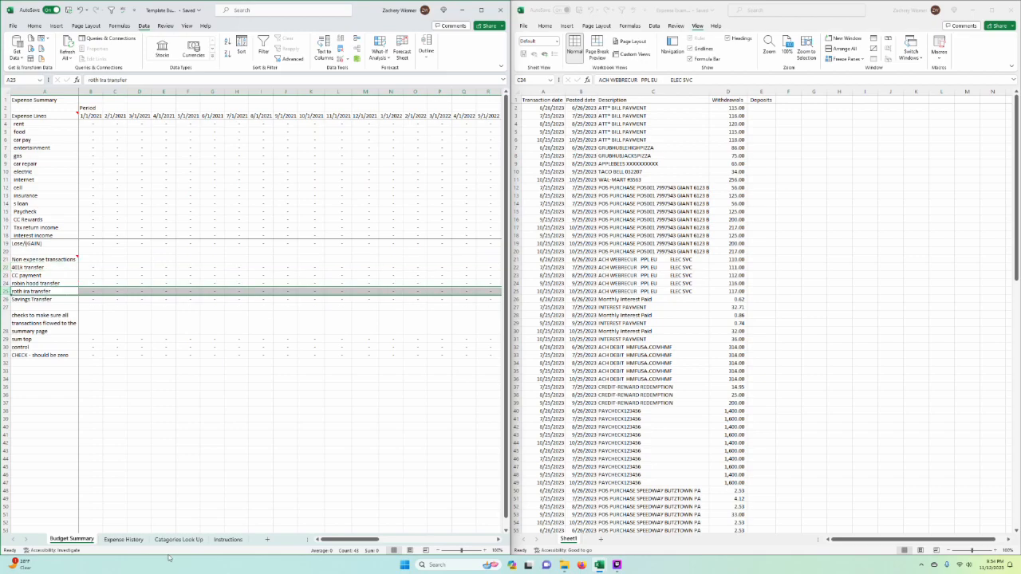
left_click(227, 540)
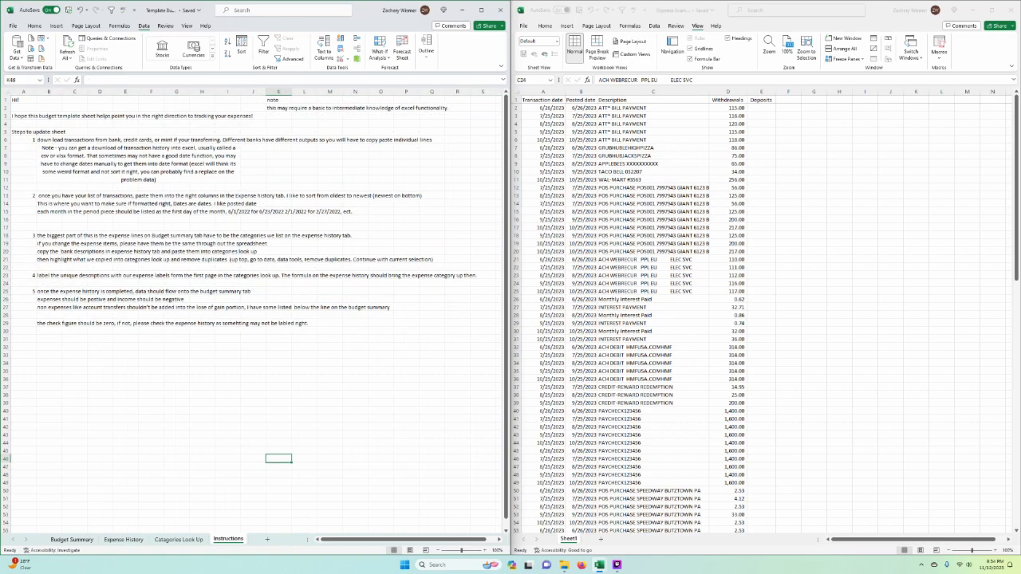
left_click(177, 394)
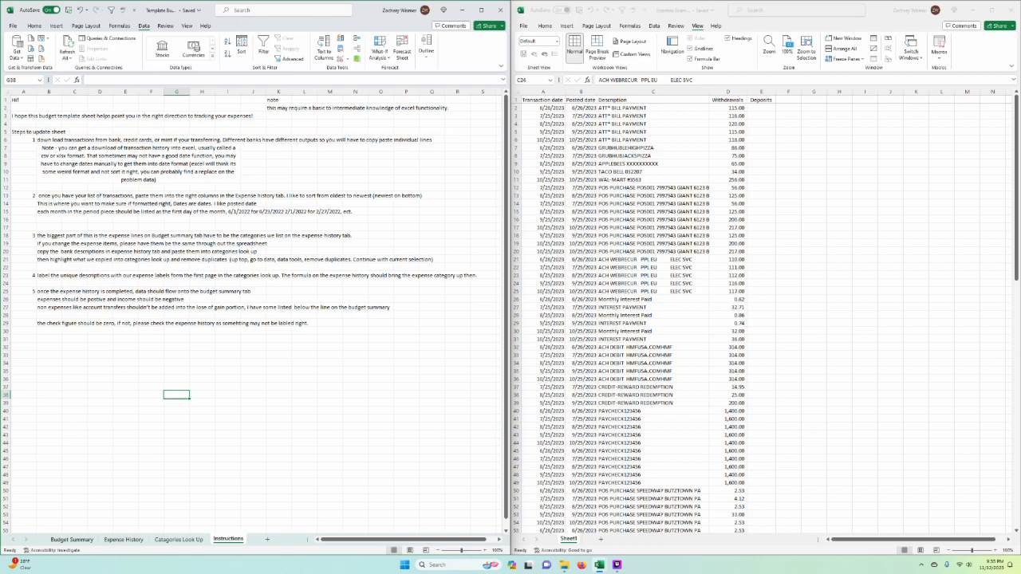
left_click(617, 565)
left_click(617, 565)
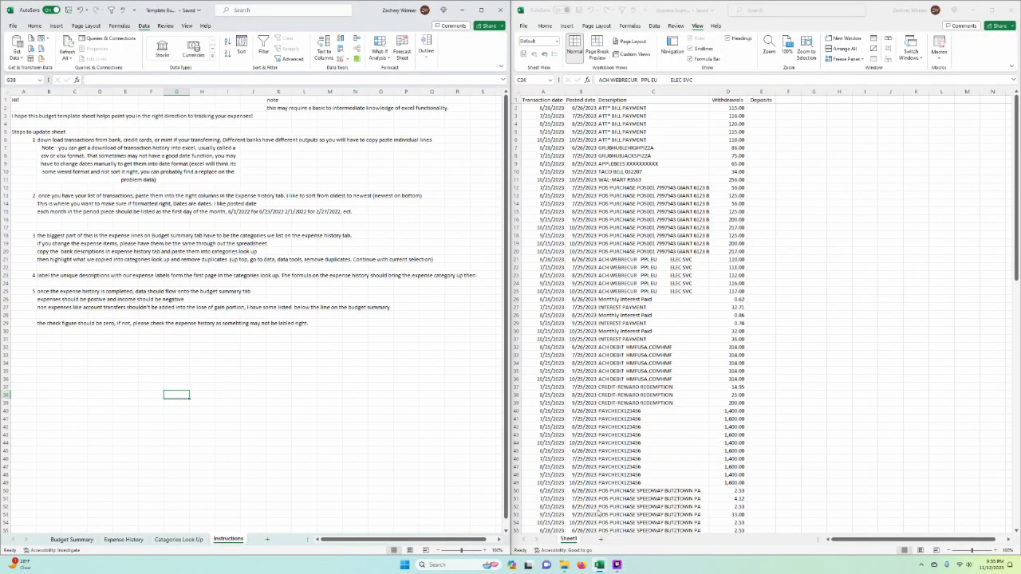
left_click(329, 156)
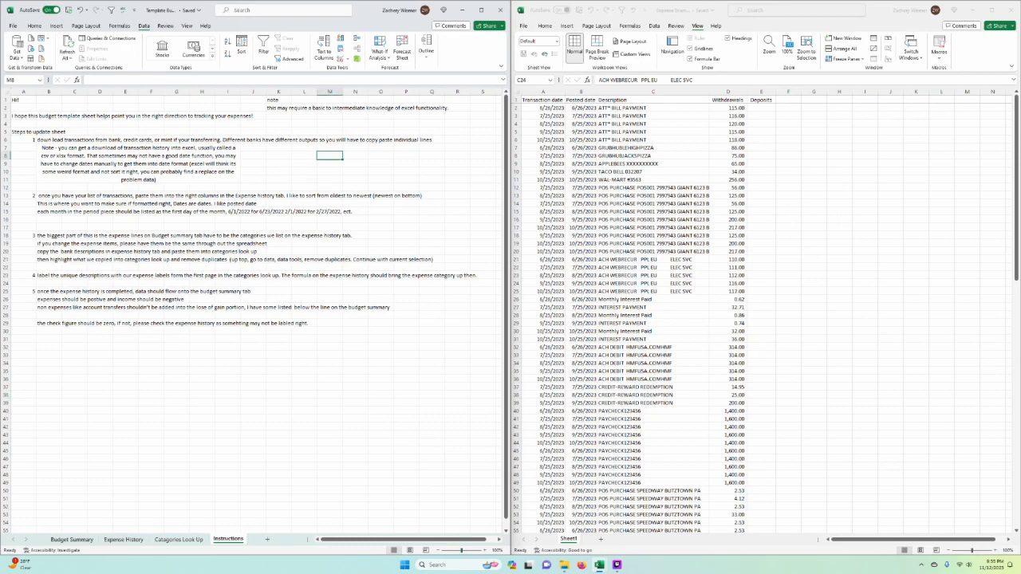
Step: Highlight the Transaction date, Posted date, Description and Withdrawals columns of the example transactions individually, followed by all of columns A:E
left_click(759, 179)
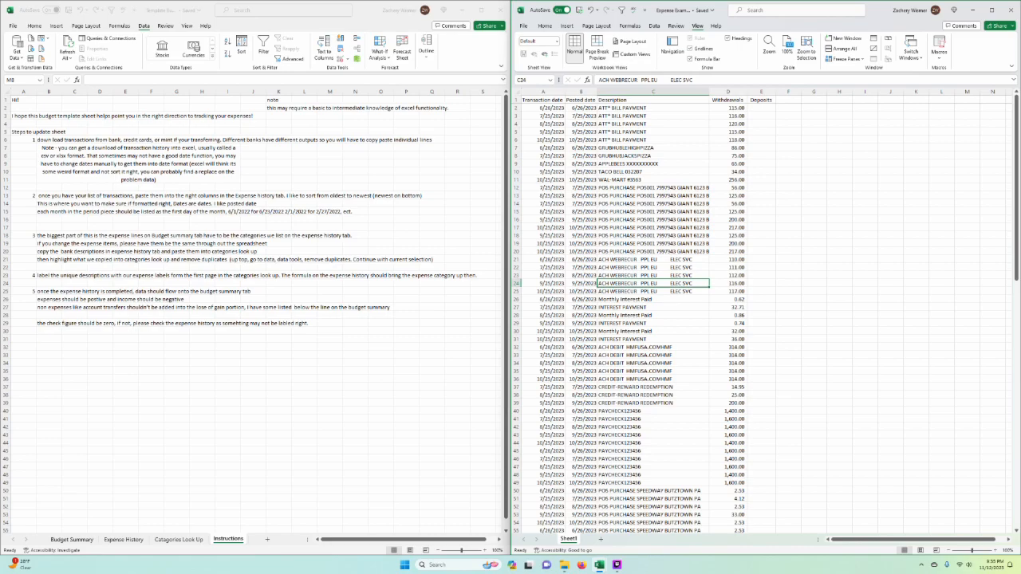
left_click(543, 91)
left_click(581, 92)
left_click(839, 220)
left_click(653, 92)
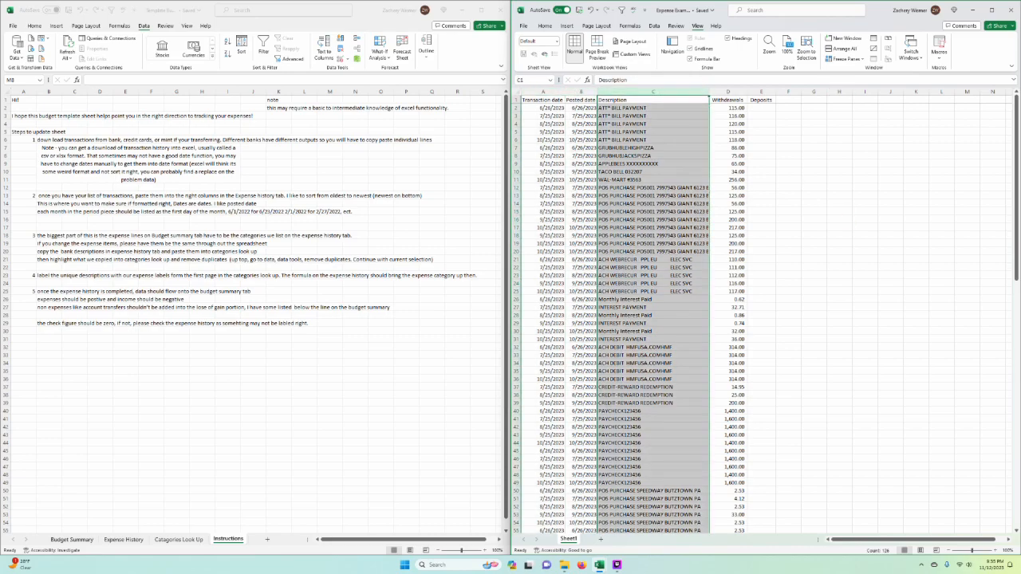
left_click(727, 91)
left_click(840, 147)
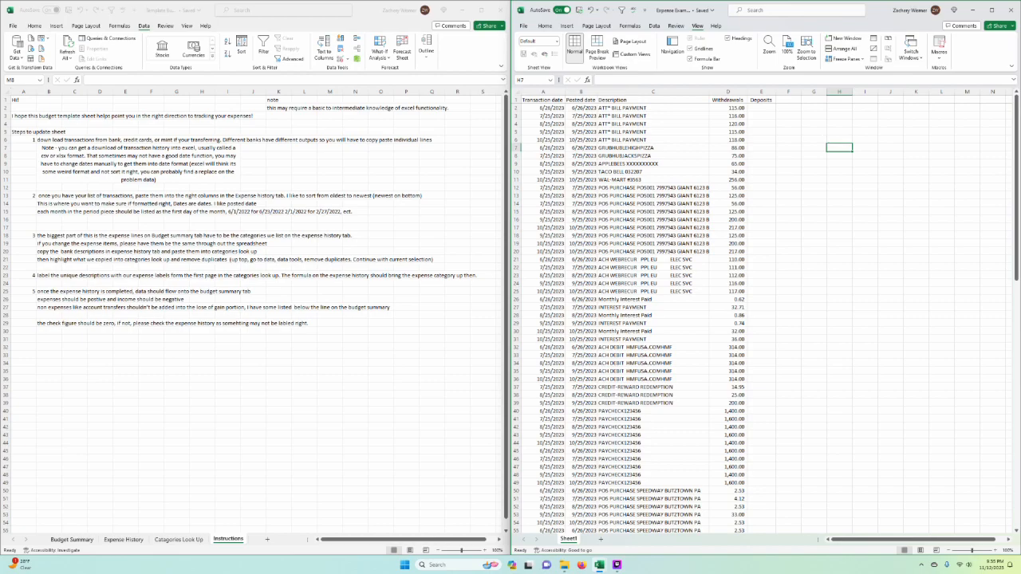
left_click(942, 299)
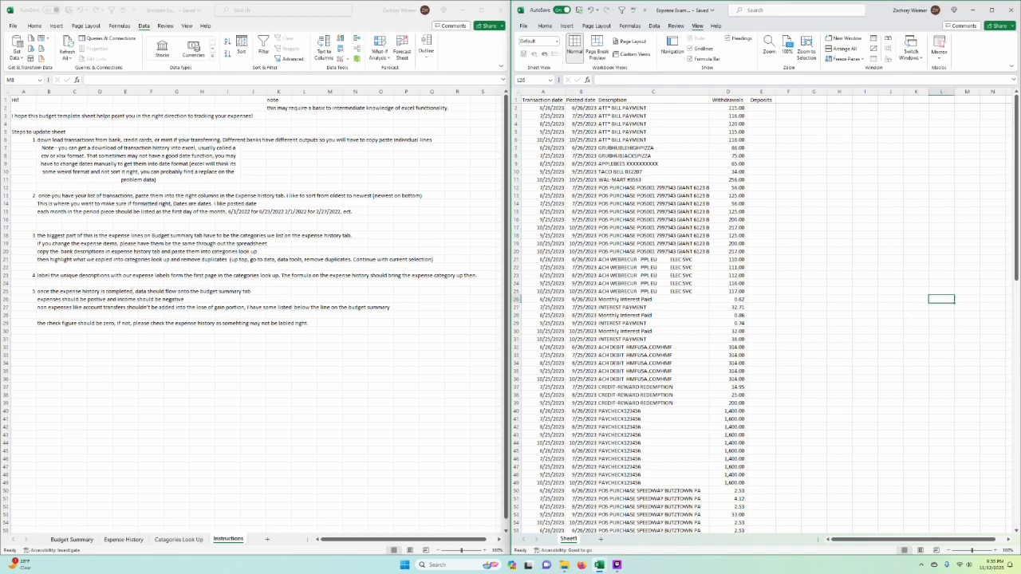
left_click_drag(543, 92, 766, 92)
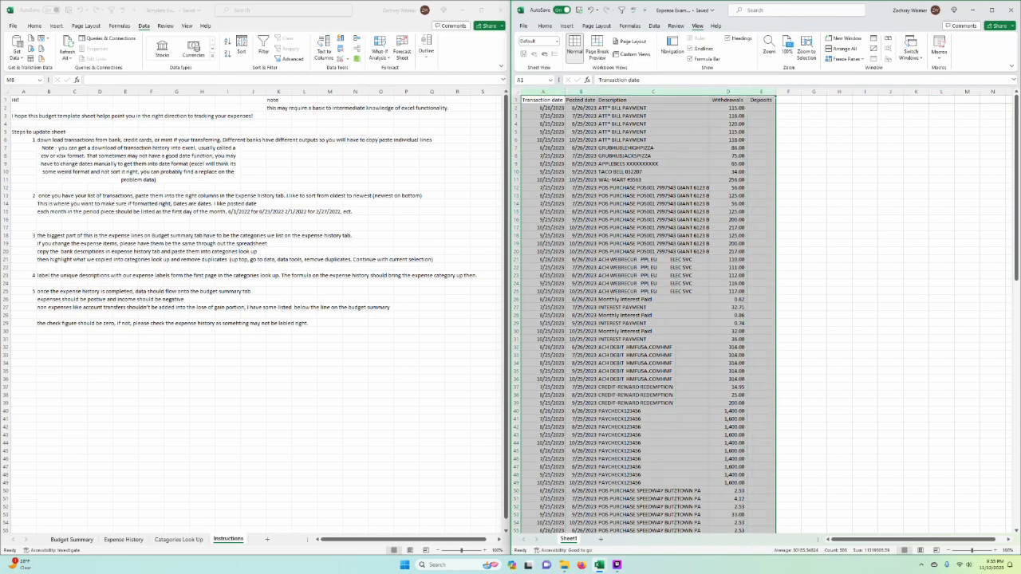
left_click(814, 267)
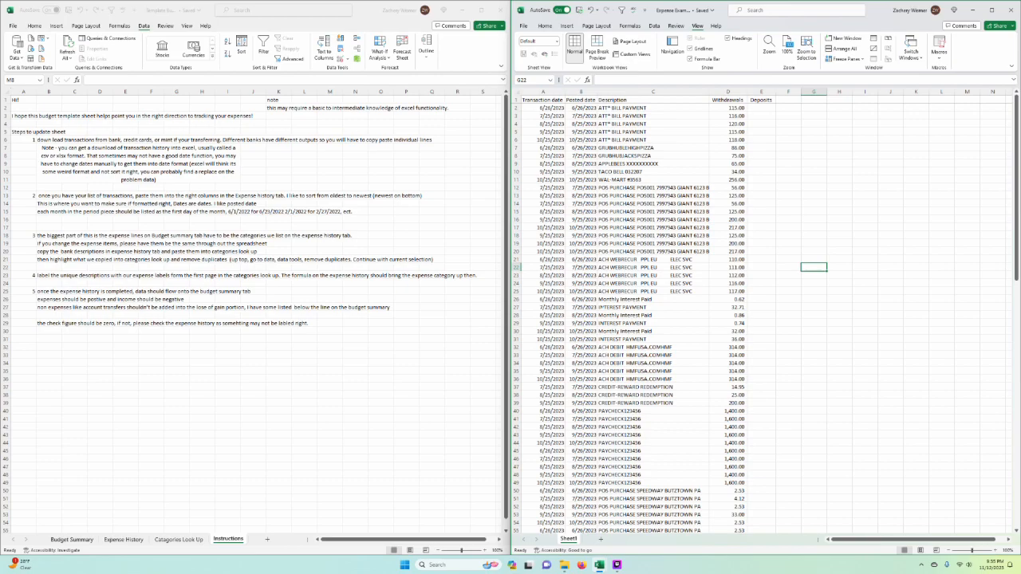
Step: Highlight the transaction dates in A2:A6 and the posted dates in B2:B20
left_click(543, 227)
left_click_drag(544, 107, 543, 139)
left_click_drag(580, 108, 579, 254)
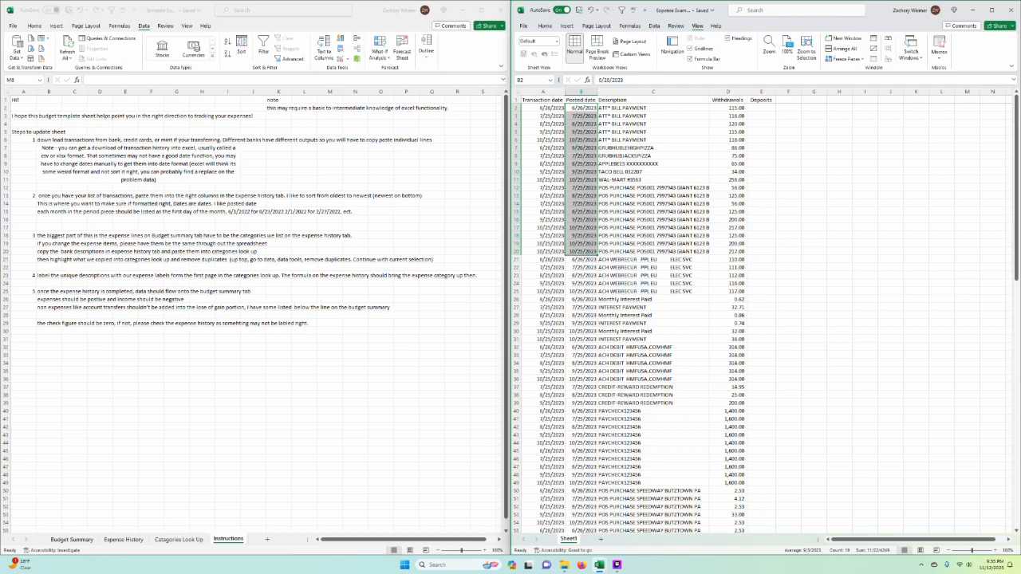
Step: Turn the posted date in B25 into text by adding a leading apostrophe before 10/25/2023
left_click(582, 290)
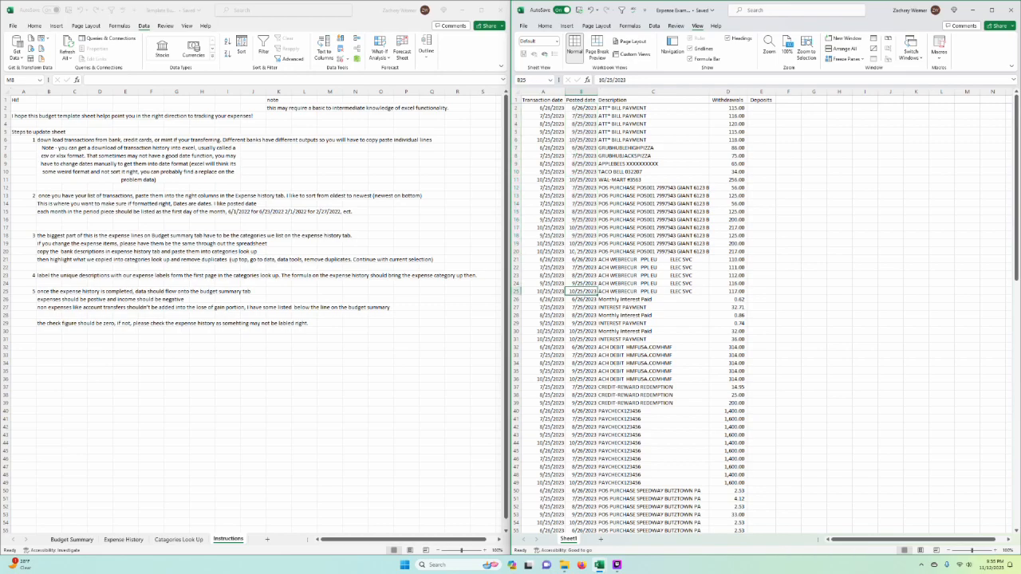
left_click(602, 79)
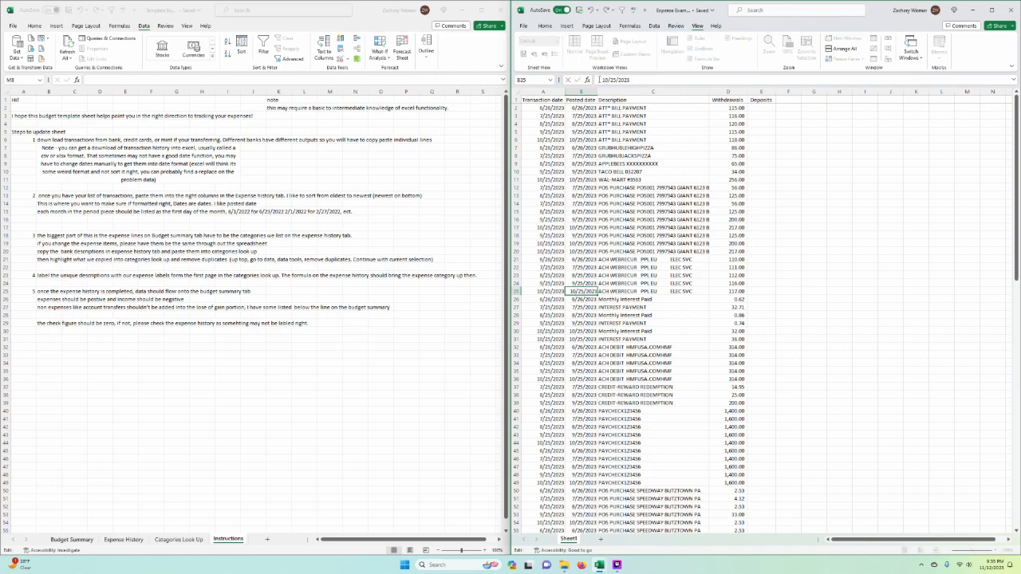
type("'")
key("ctrl+Return")
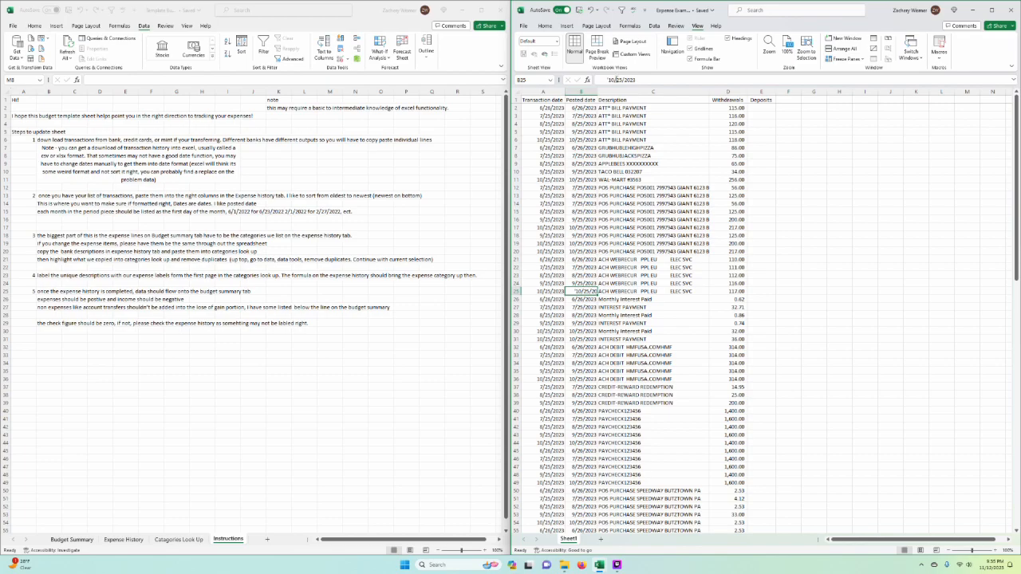
left_click(609, 80)
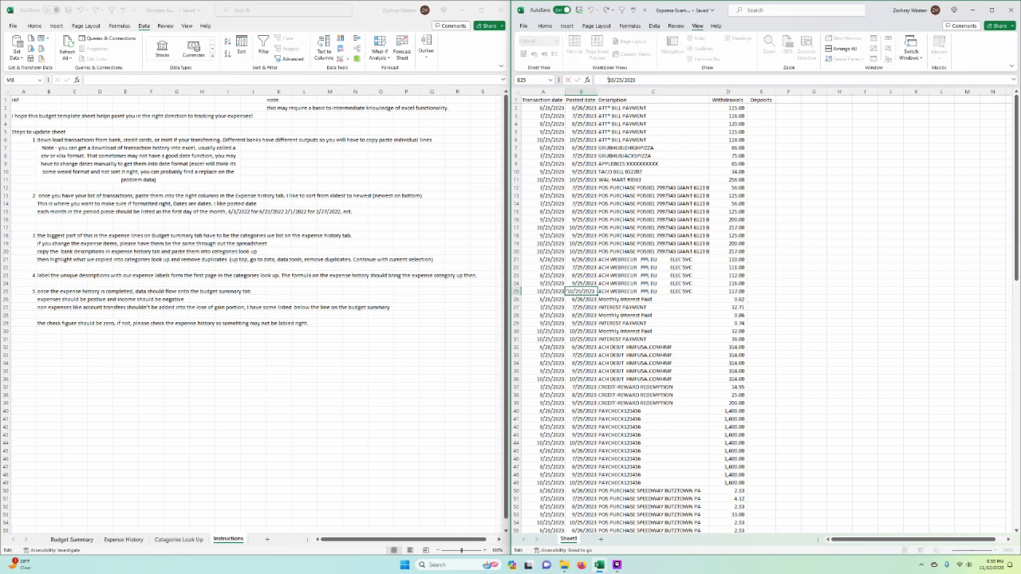
left_click(865, 243)
Step: Examine how the available number formats would display the text date in B25, without applying one
left_click(546, 27)
left_click(581, 292)
left_click(576, 291)
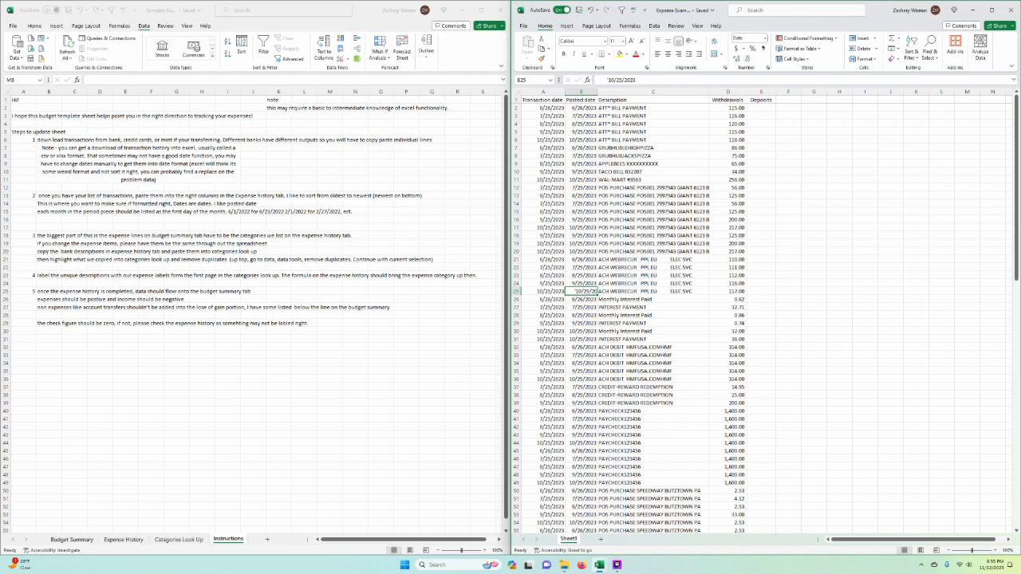
left_click(766, 37)
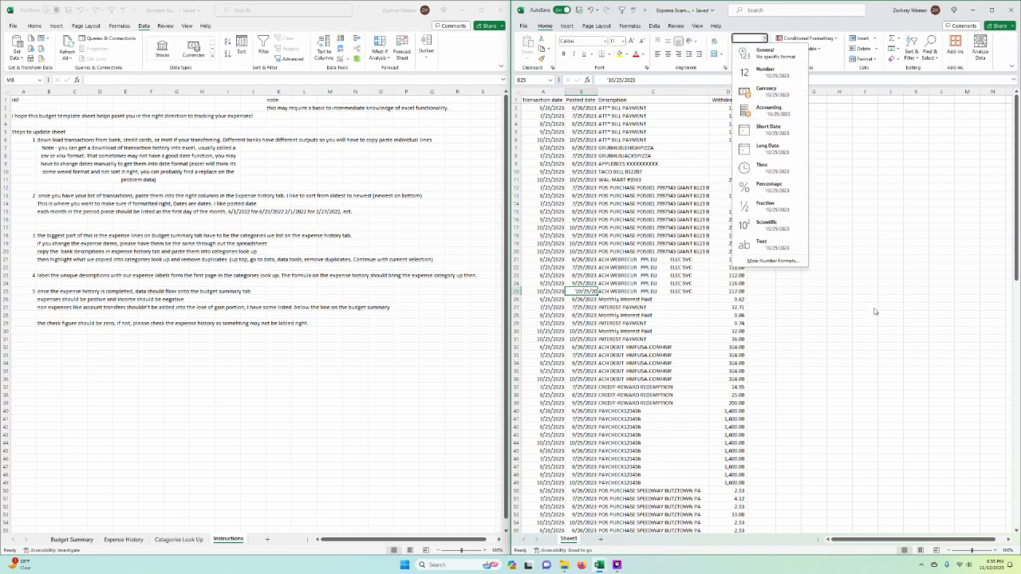
key("Escape")
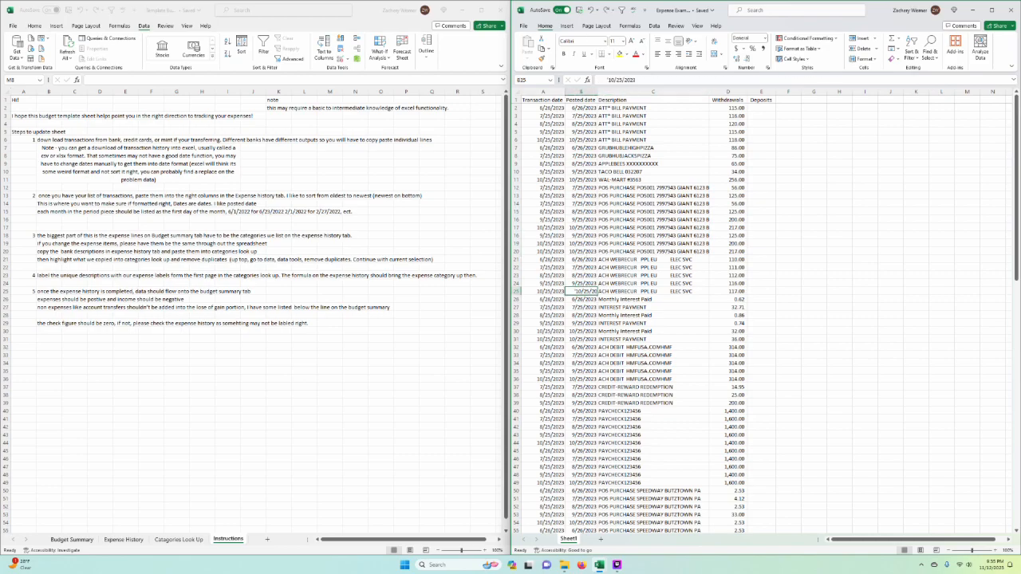
Step: Re-enter the posted date in B25 as 10/25/2023 and check the cell's stored content
type("10/25/2023")
key("Return")
key("Return")
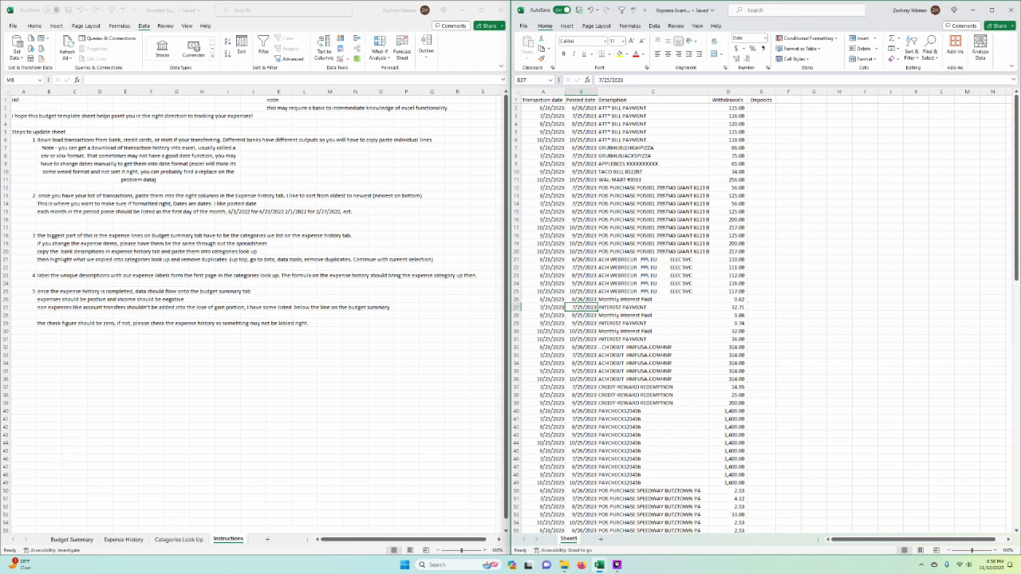
key("Up")
key("Up")
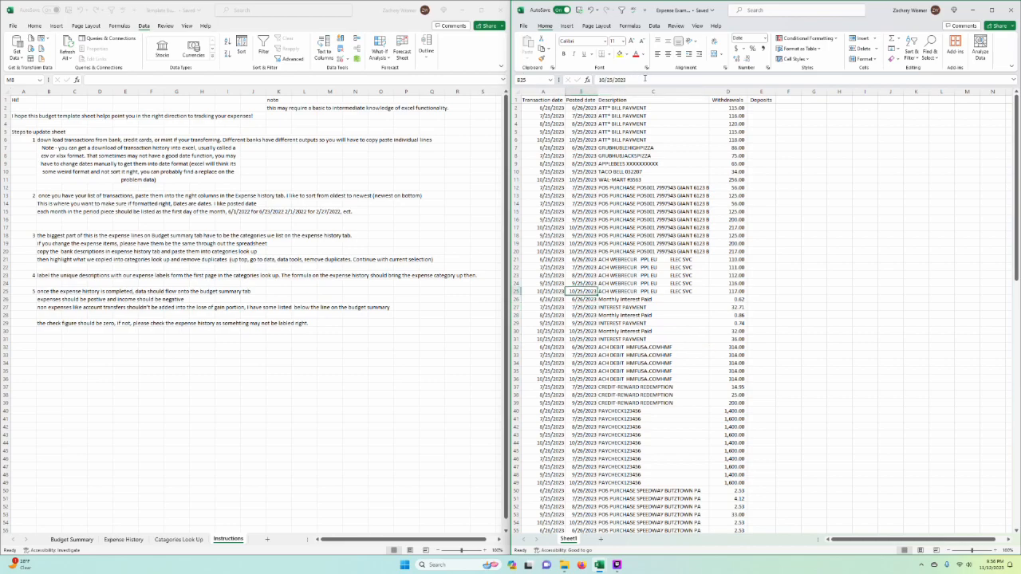
left_click_drag(645, 79, 598, 79)
Step: Replace all occurrences of 10/25/2023 with 10/25/2023 across the example transactions sheet, then close Find and Replace
left_click(654, 227)
left_click(654, 164)
key("ctrl+f")
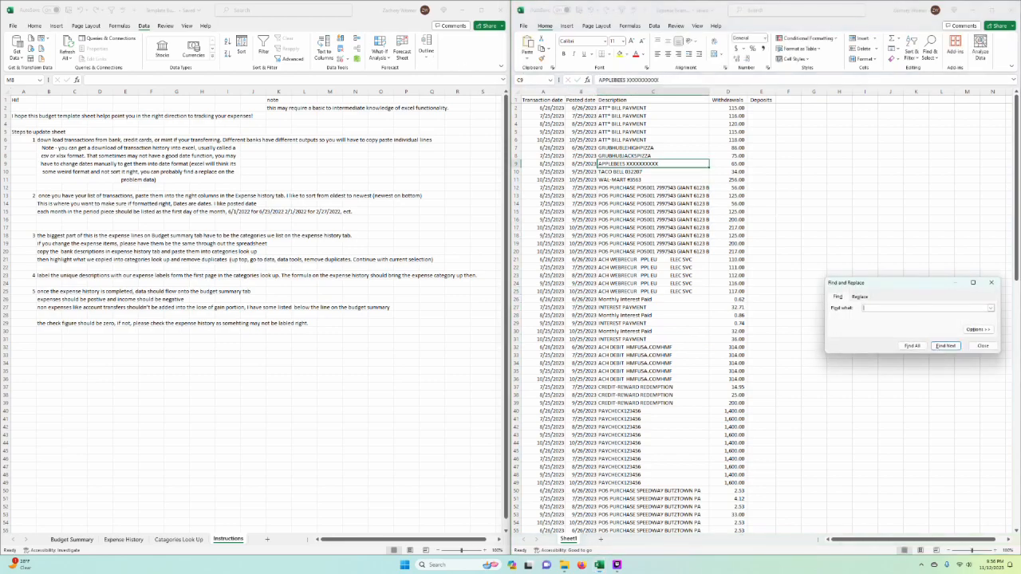
left_click(860, 297)
type("10/25/2023")
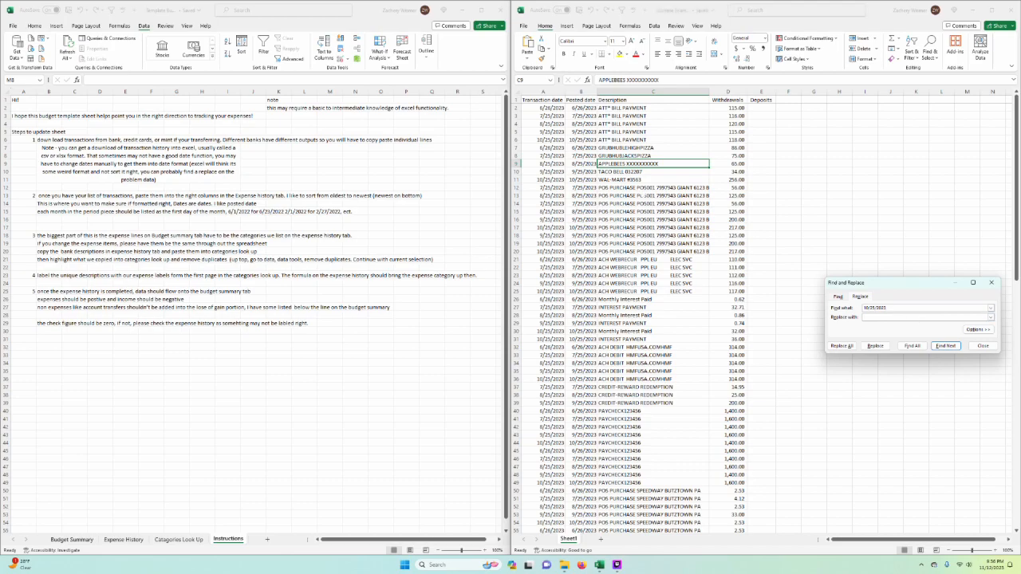
left_click(885, 317)
type("10/25/2023")
key("Return")
left_click(847, 352)
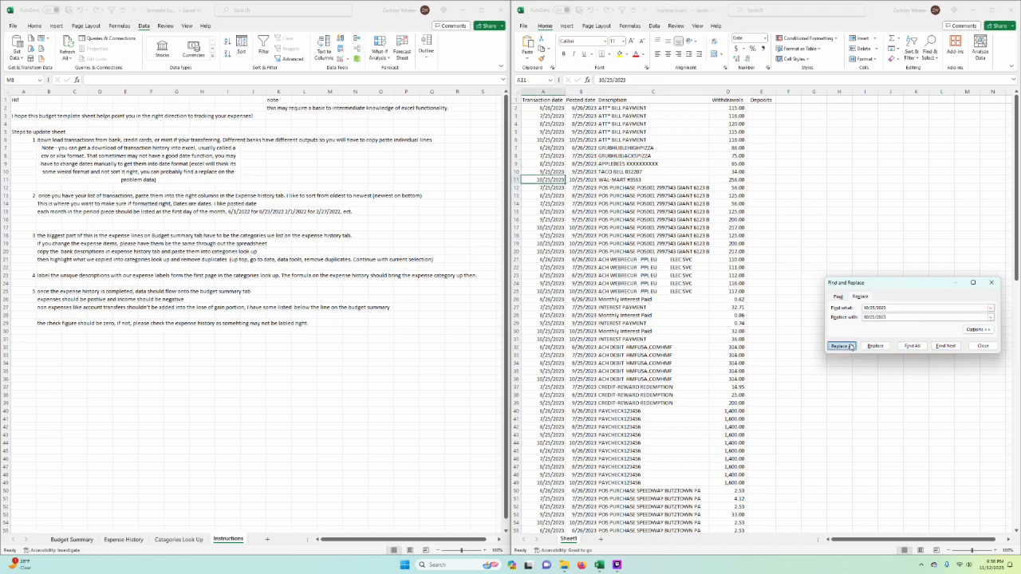
key("Return")
key("Escape")
Step: Look over the interest payment rows and highlight the whole Withdrawals column in the example transactions
left_click(638, 331)
type("M")
key("Return")
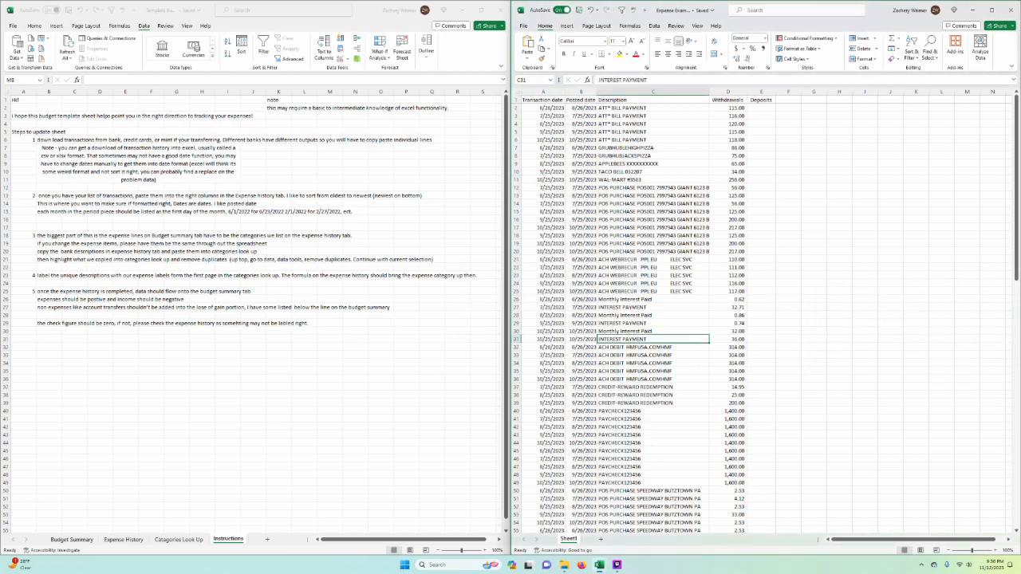
left_click(728, 307)
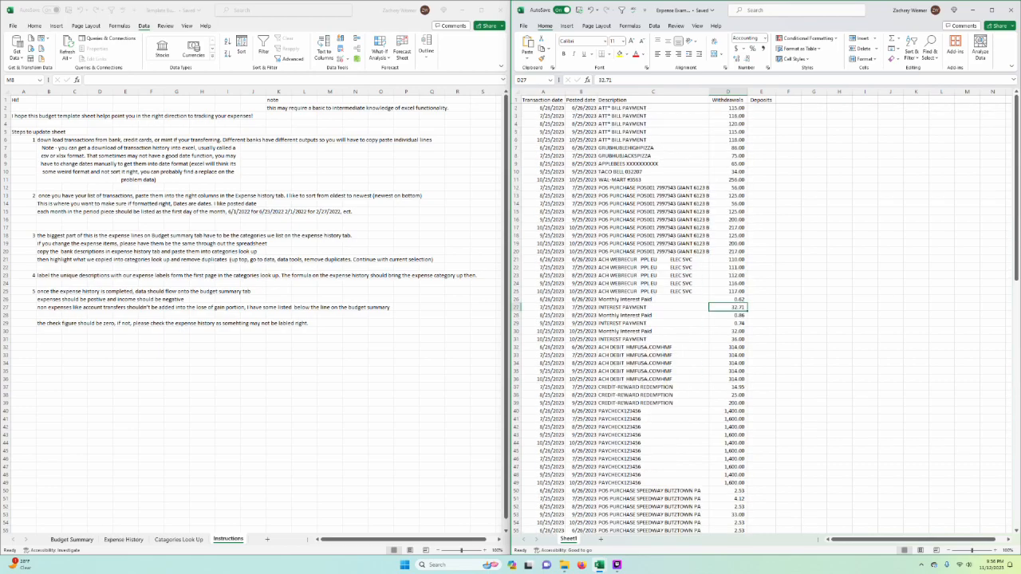
left_click(730, 91)
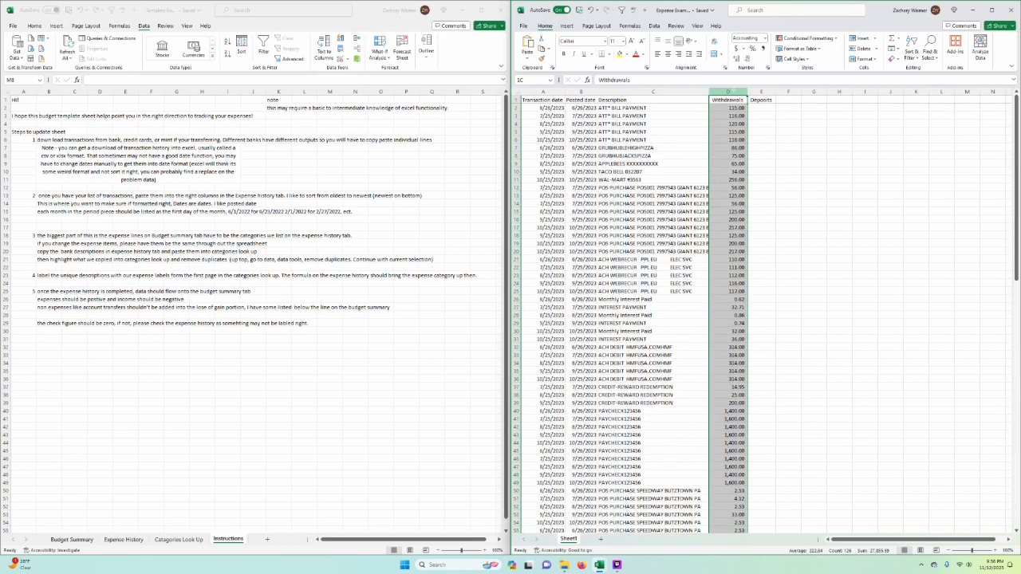
left_click(652, 307)
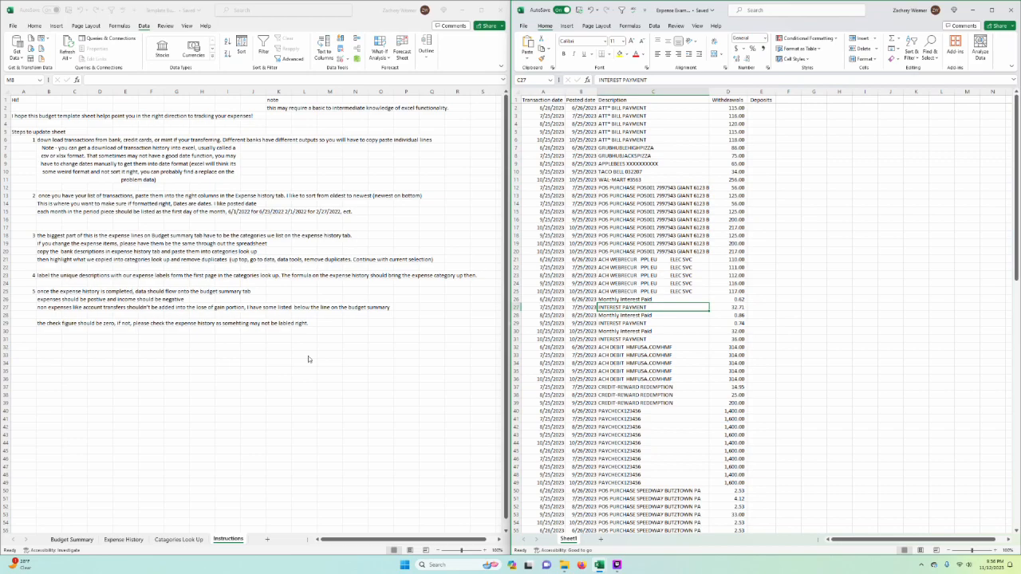
Step: Copy the example's posted dates from B2:B126 and paste them as values into the template's Expense History sheet, starting at B3
left_click(200, 550)
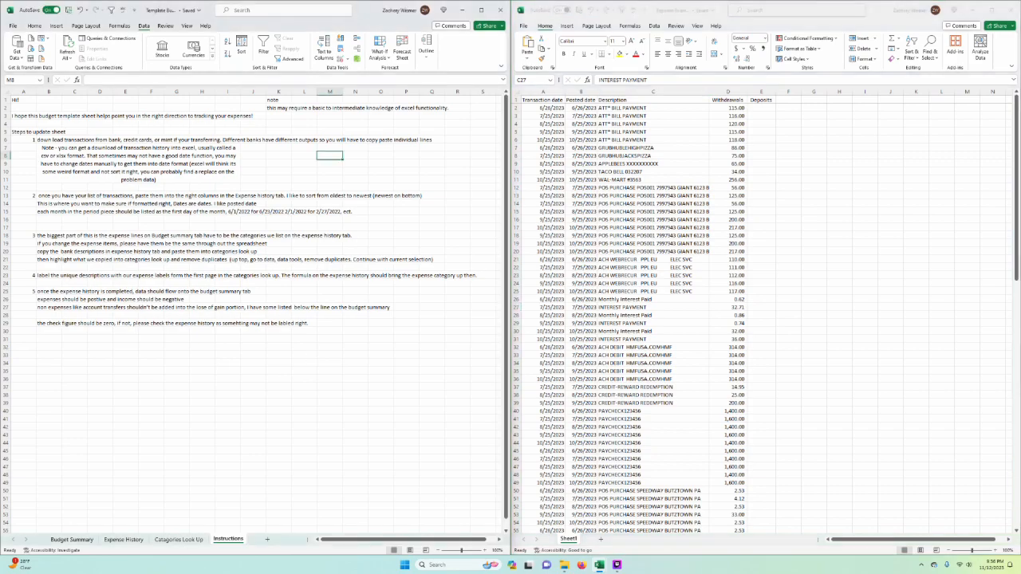
left_click(124, 540)
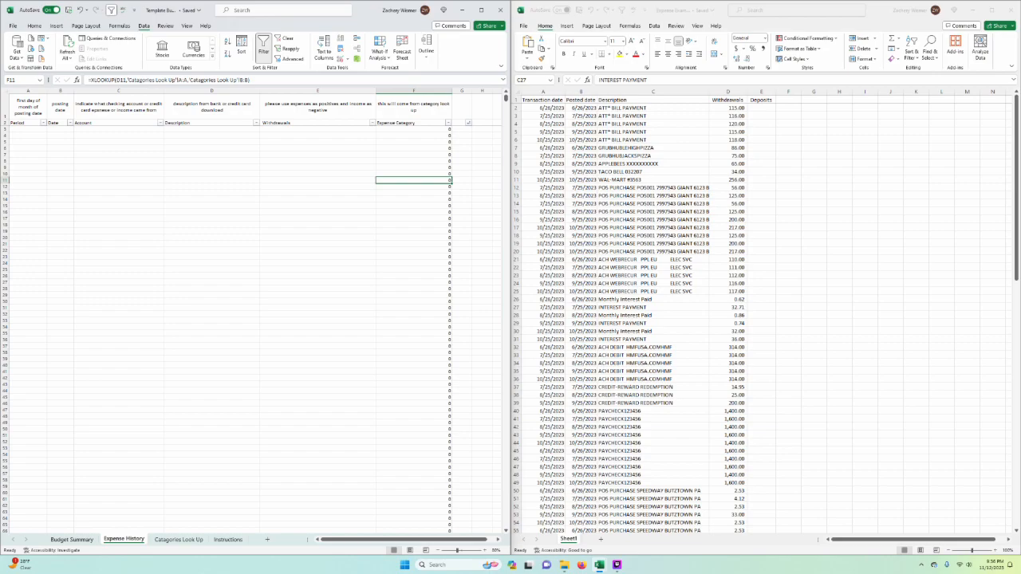
left_click(653, 307)
left_click_drag(581, 108, 611, 528)
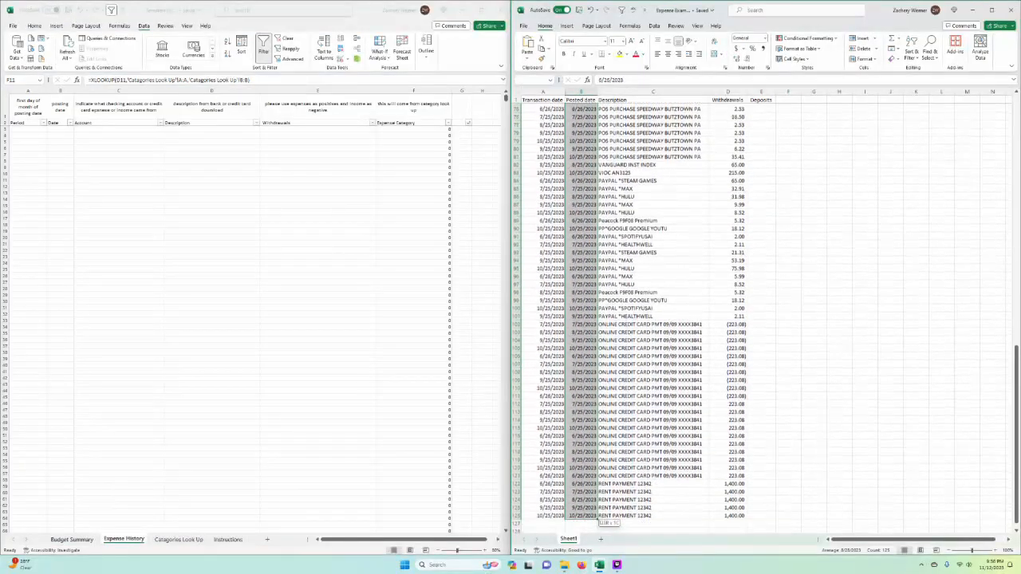
key("ctrl+c")
left_click(414, 179)
left_click(60, 129)
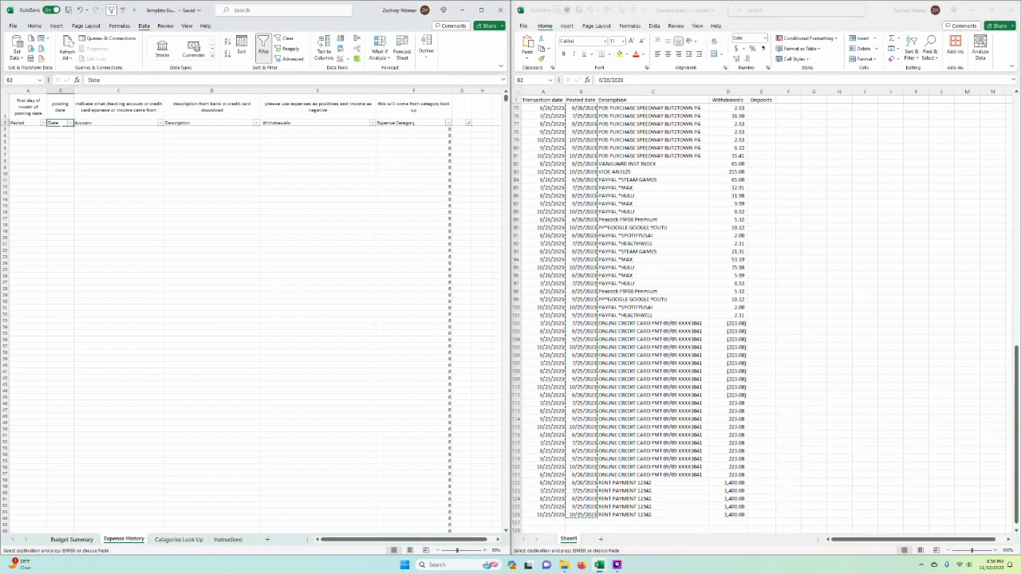
right_click(61, 128)
left_click(94, 182)
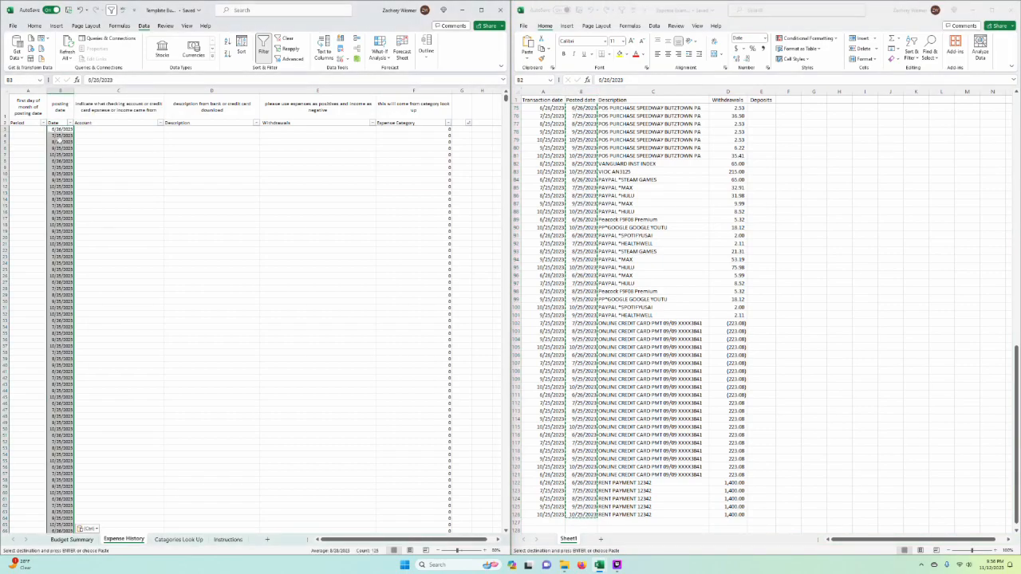
Step: Copy the same posted dates again and repeat the values-only paste into the Date column from B3
key("alt+Tab")
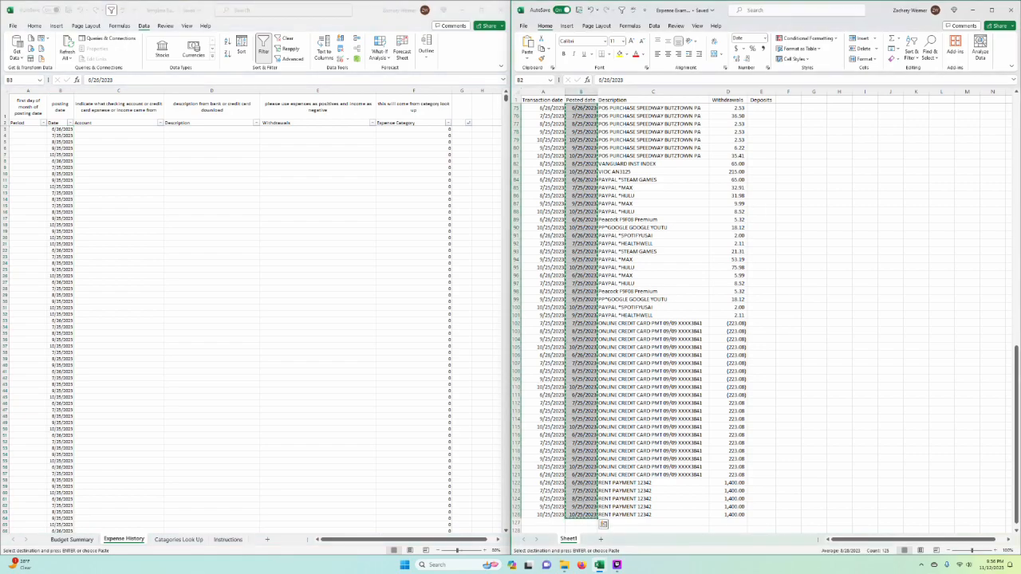
right_click(583, 128)
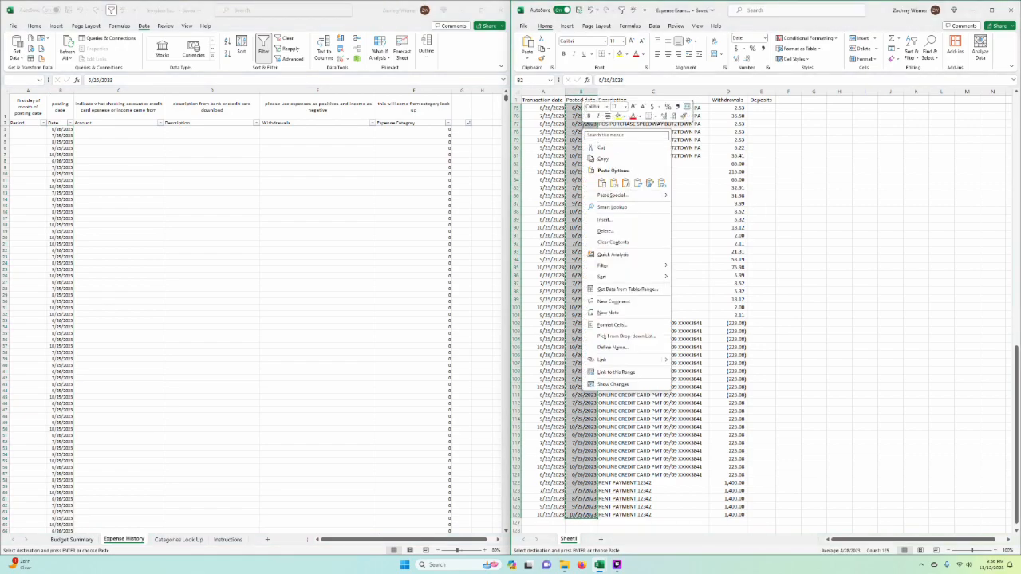
left_click(600, 159)
left_click(67, 128)
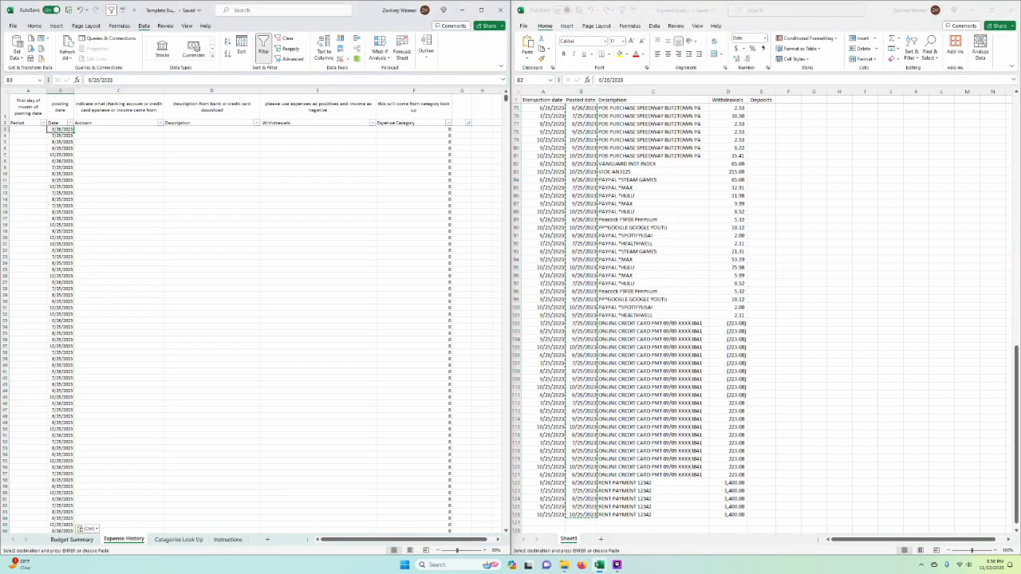
right_click(67, 129)
left_click(96, 186)
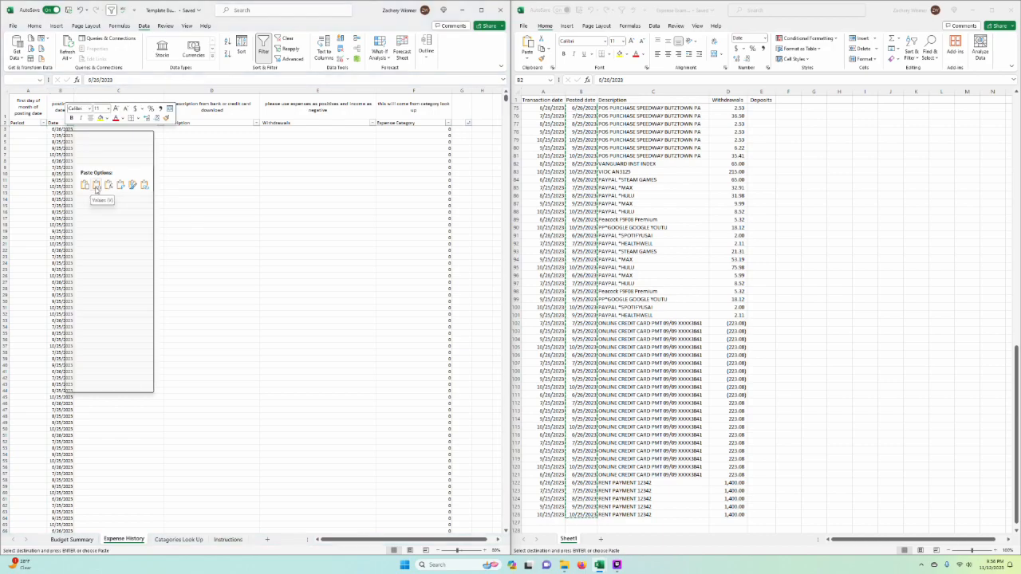
Step: Copy all transaction descriptions from C2 down to C126 in the example workbook
left_click(788, 219)
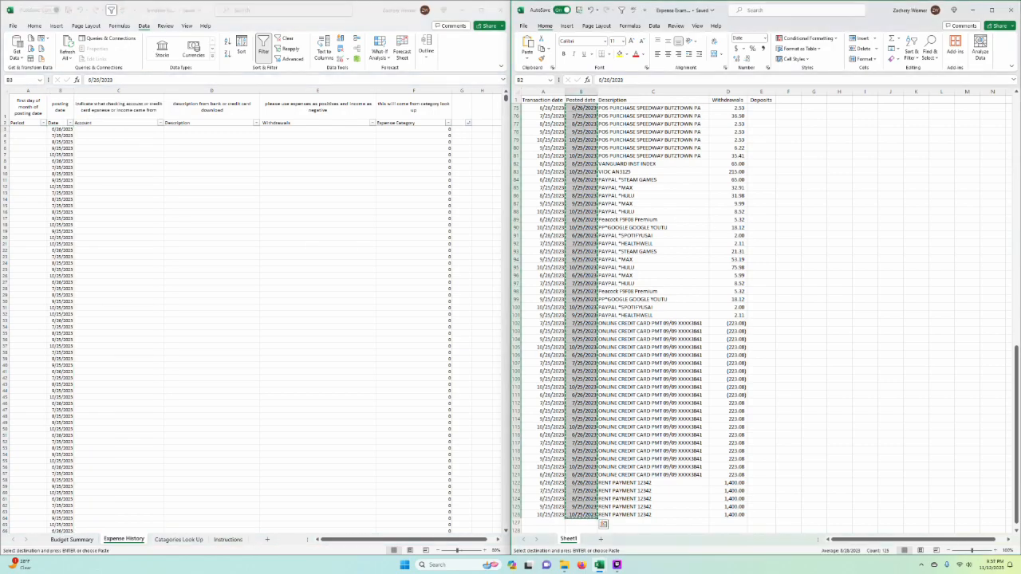
scroll(751, 371, "up", 20)
left_click(653, 108)
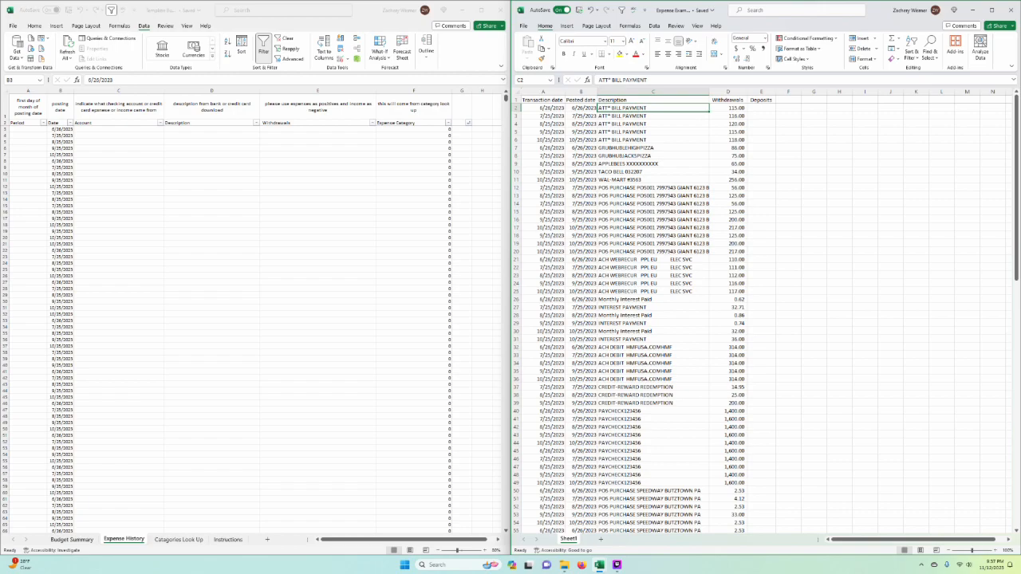
key("ctrl+shift+Down")
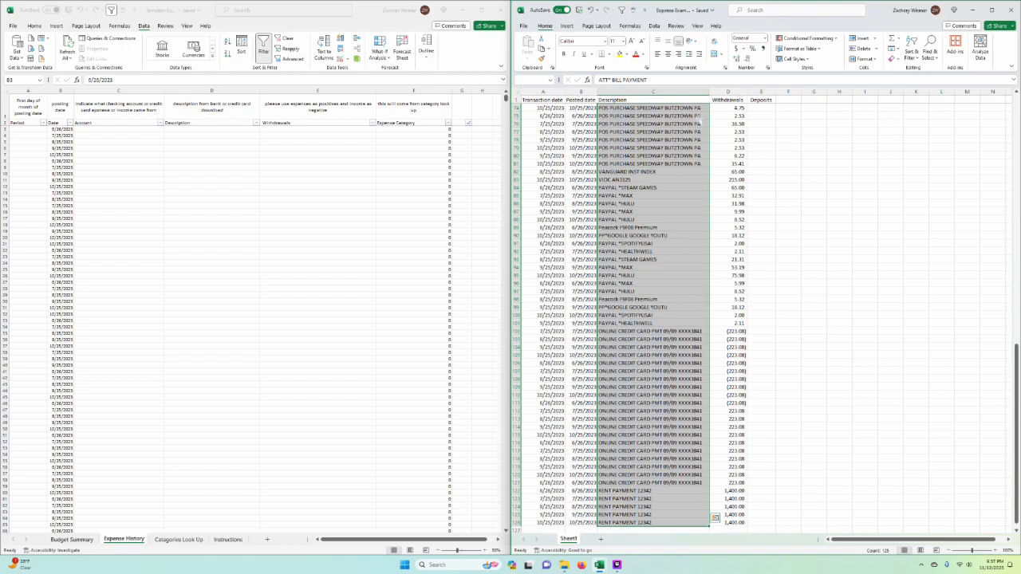
key("ctrl+c")
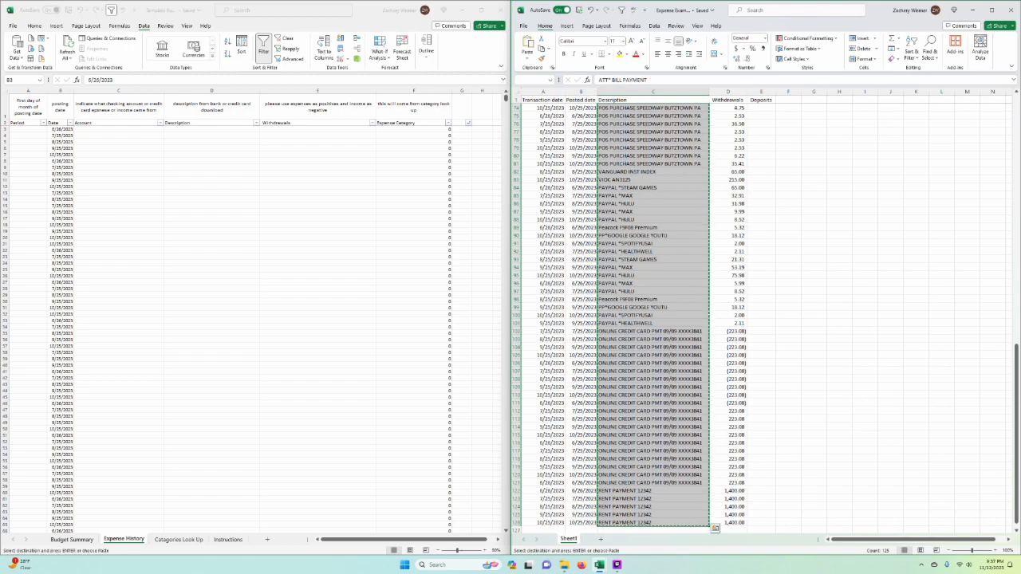
Step: Try to paste the descriptions as values into the Account column of Expense History, starting at C3
left_click(60, 129)
left_click(118, 129)
right_click(118, 129)
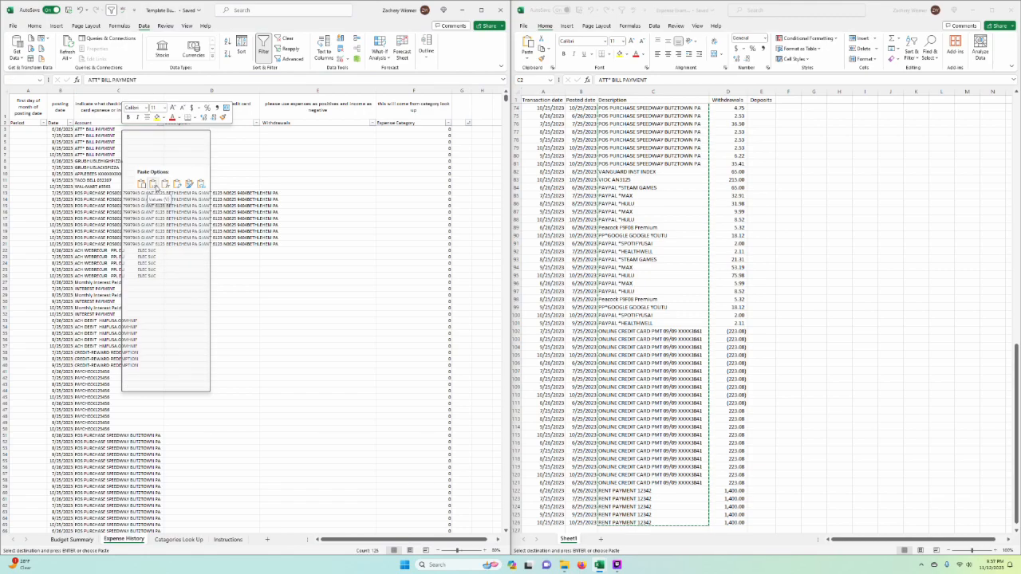
left_click(151, 186)
left_click(318, 218)
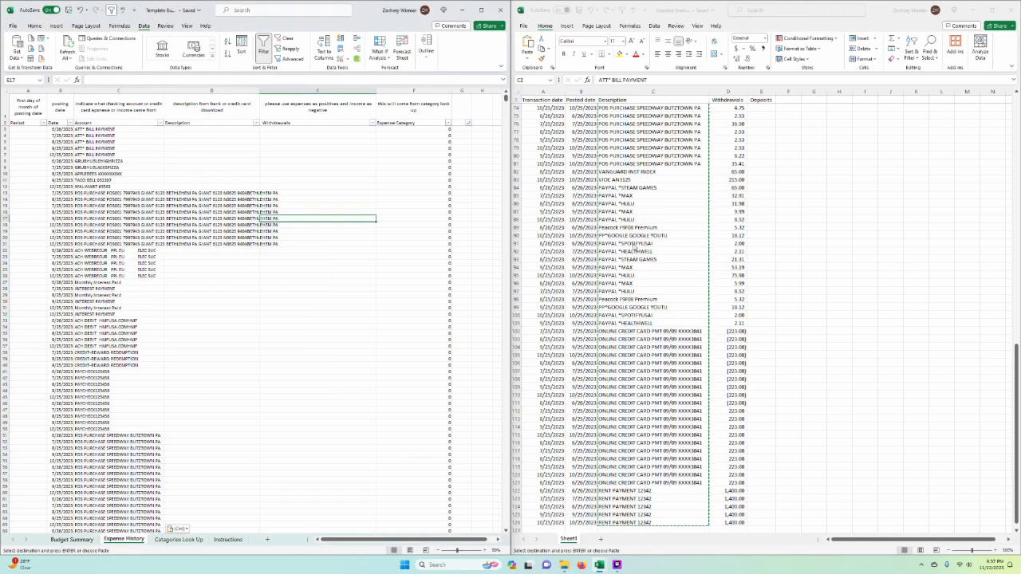
Step: Undo the paste in the Account column and paste the descriptions as values into the Description column, starting at D3
left_click(296, 205)
right_click(195, 128)
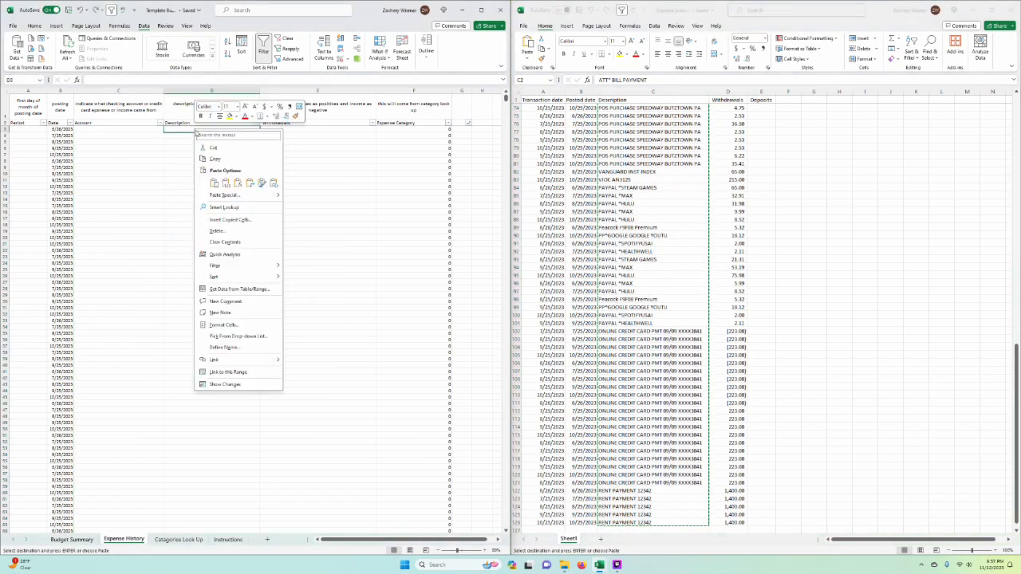
left_click(227, 181)
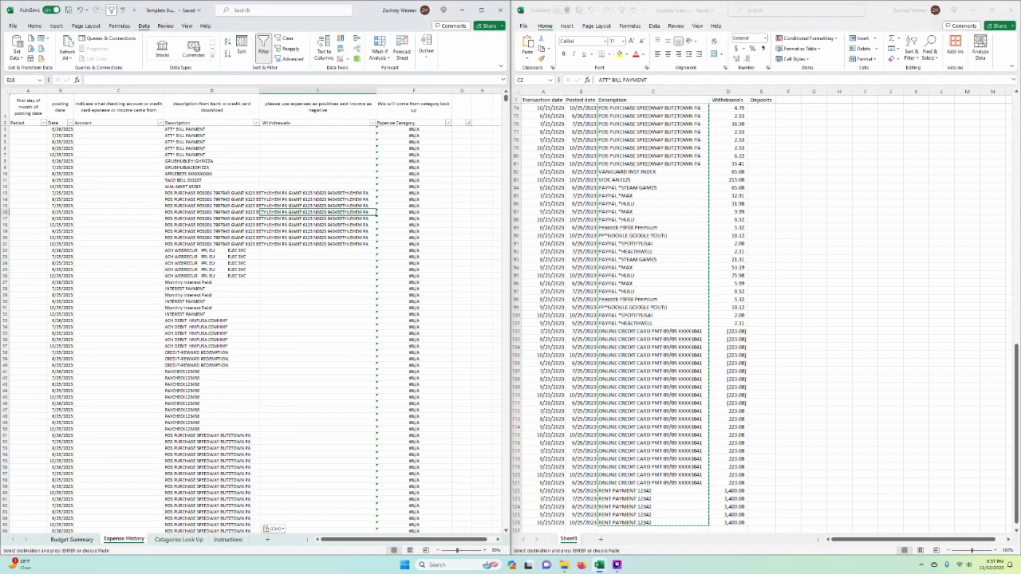
Step: Highlight the empty Account cells beside the pasted descriptions and view the first rows of the example transactions
left_click_drag(118, 129, 120, 401)
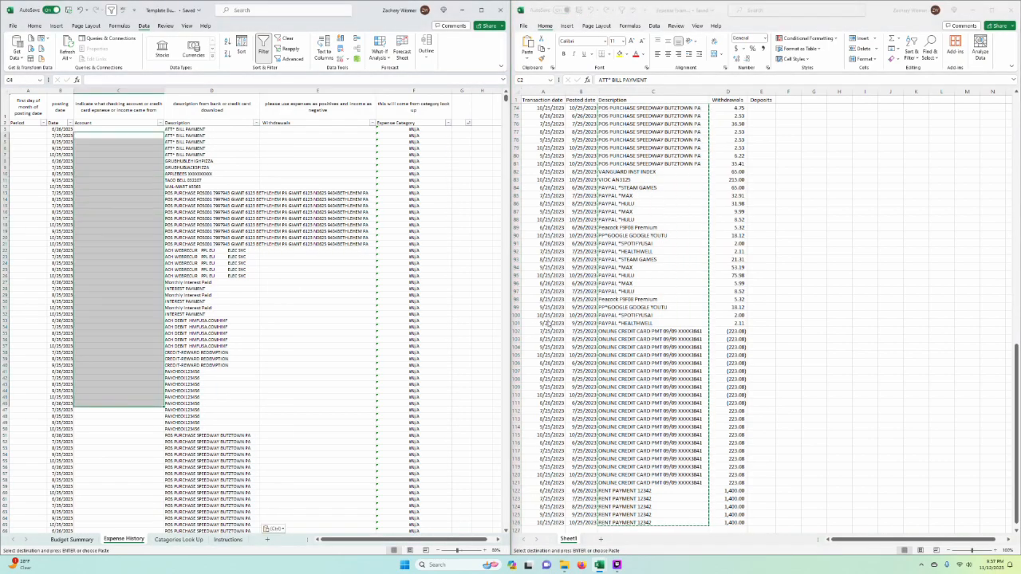
left_click(694, 359)
scroll(659, 219, "up", 20)
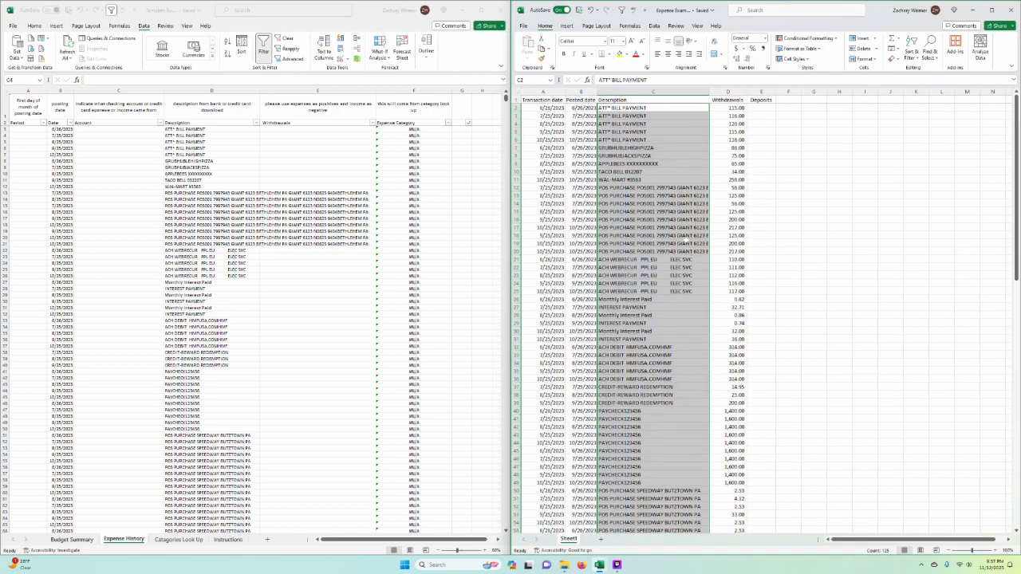
left_click(659, 243)
left_click(136, 132)
Step: Enter Quicksilver in C3 and Main Bank in C4 as account names in Expense History
left_click_drag(118, 129, 120, 136)
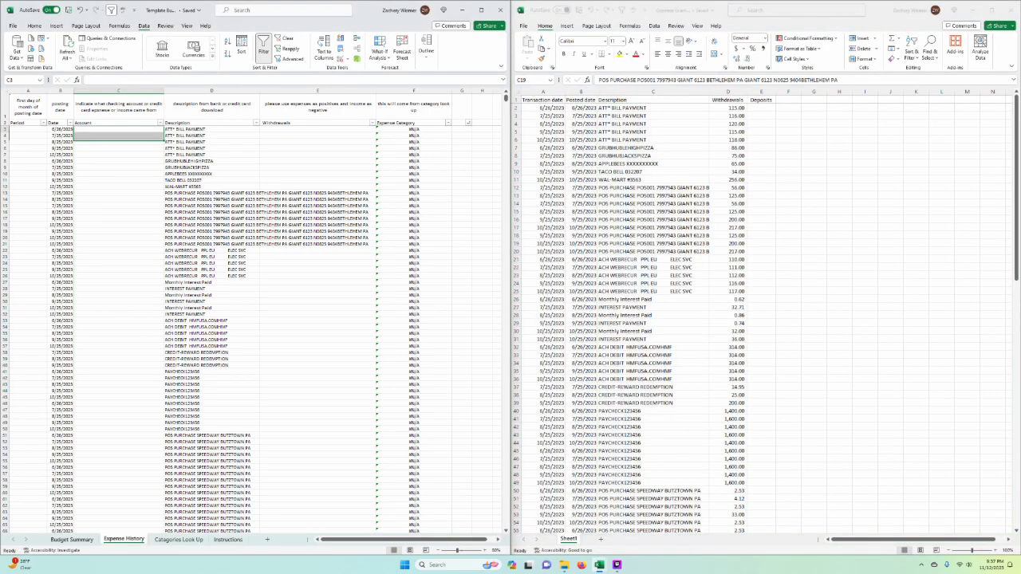
left_click(124, 129)
type("Quic")
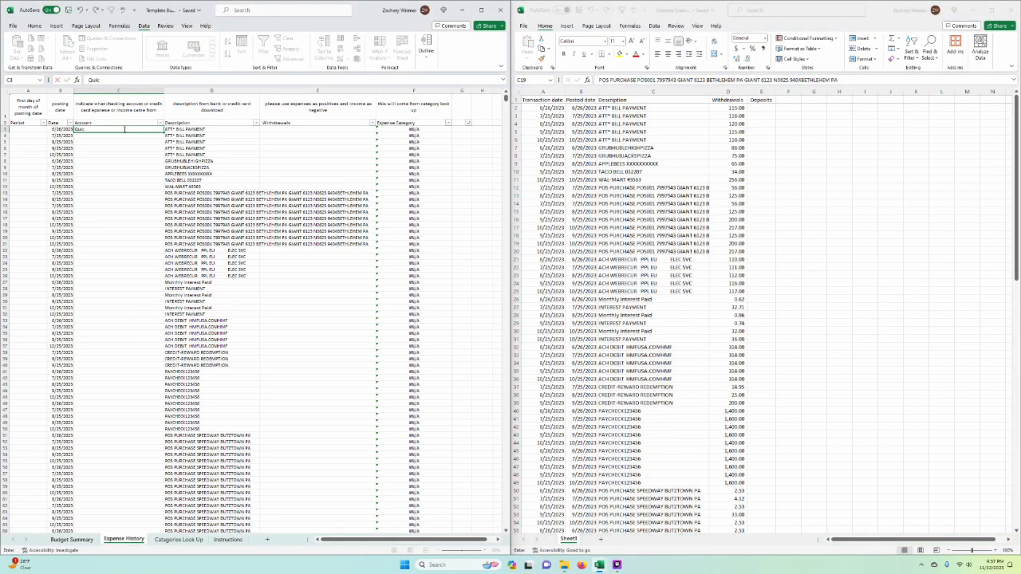
type("ksilver")
key("Return")
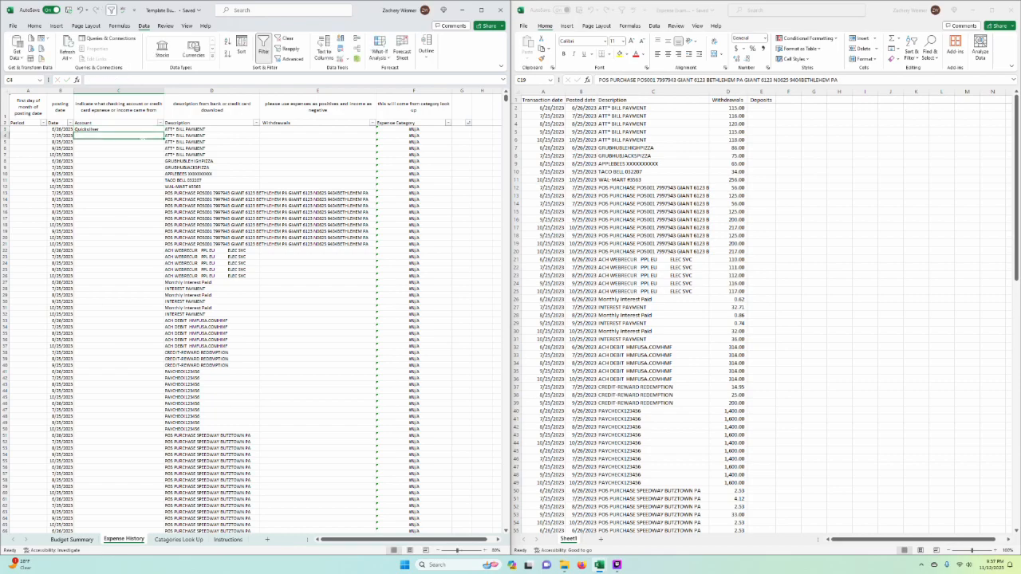
type("Main BNank")
key("Return")
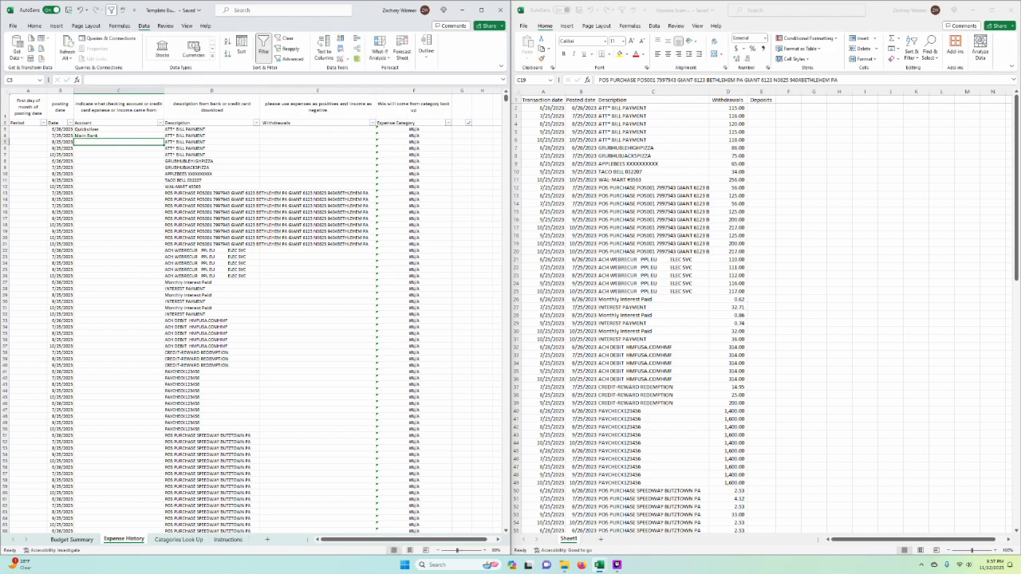
Step: Highlight the two account names in C3:C4 and a few dates in the Date column
left_click_drag(142, 129, 143, 137)
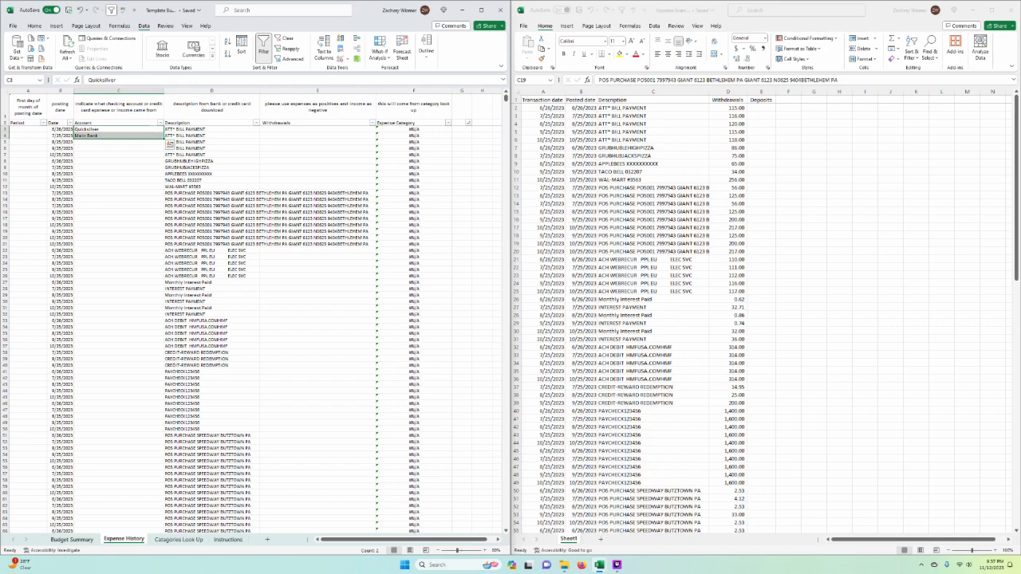
left_click(137, 199)
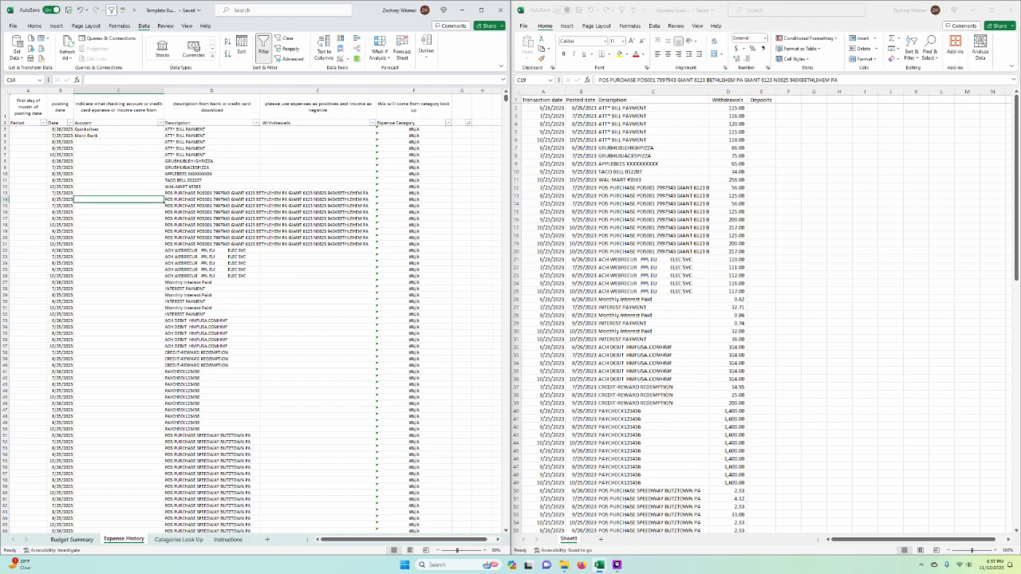
left_click(413, 257)
left_click_drag(62, 161, 64, 168)
Step: Fill Quicksilver from C3 down the Account column through the last transaction row, replacing the Main Bank entry
left_click_drag(109, 130, 110, 162)
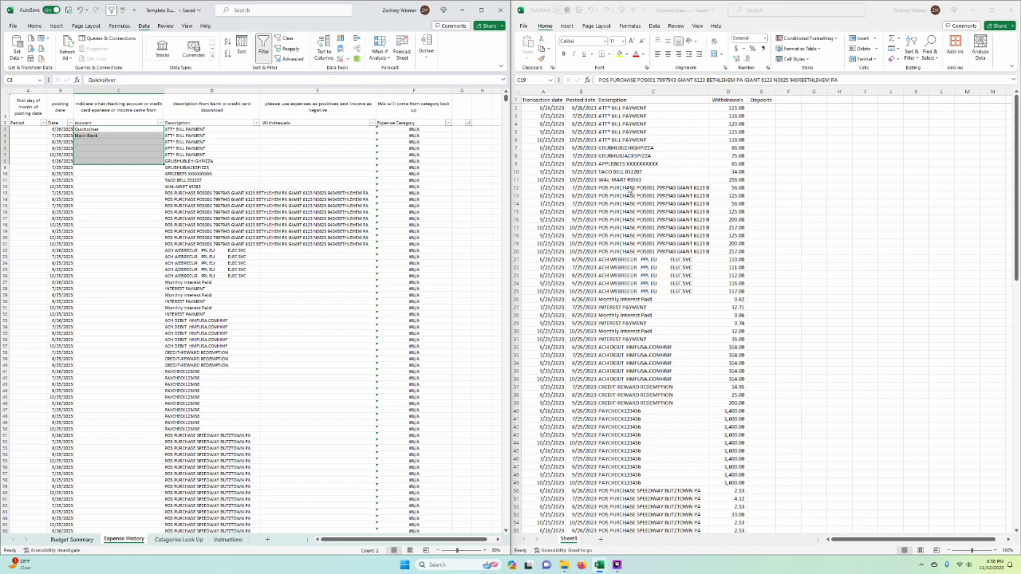
left_click_drag(163, 164, 164, 227)
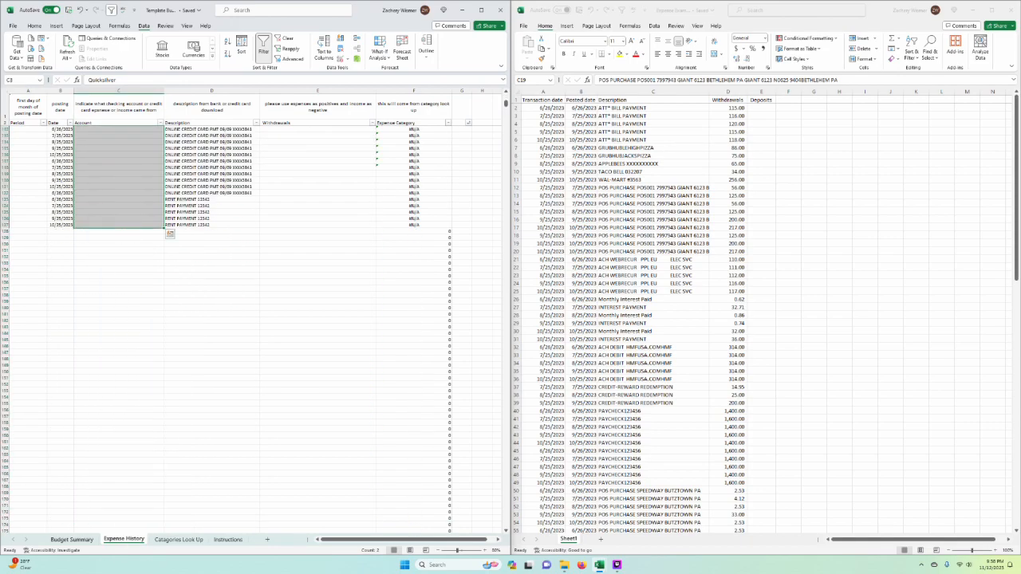
left_click(318, 321)
scroll(317, 321, "up", 15)
mouse_move(151, 187)
left_mouse_down()
mouse_move(152, 162)
mouse_move(151, 193)
left_mouse_up()
scroll(152, 193, "up", 20)
left_click(317, 193)
left_click(318, 181)
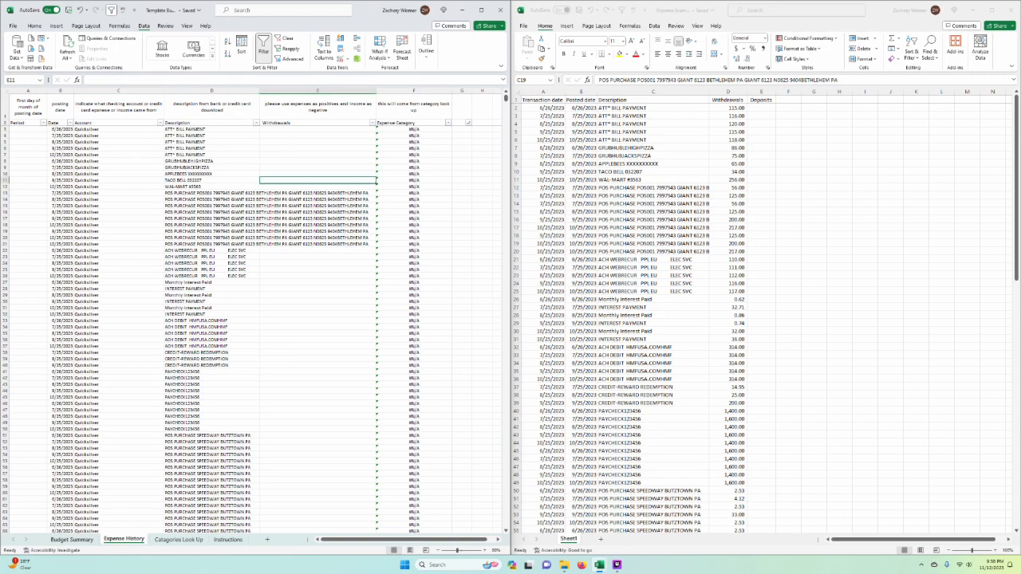
Step: Copy the example workbook's Withdrawals amounts from D2 to the last transaction and paste them into Expense History starting at E3
left_click(653, 195)
left_click_drag(761, 180, 761, 163)
left_click(742, 107)
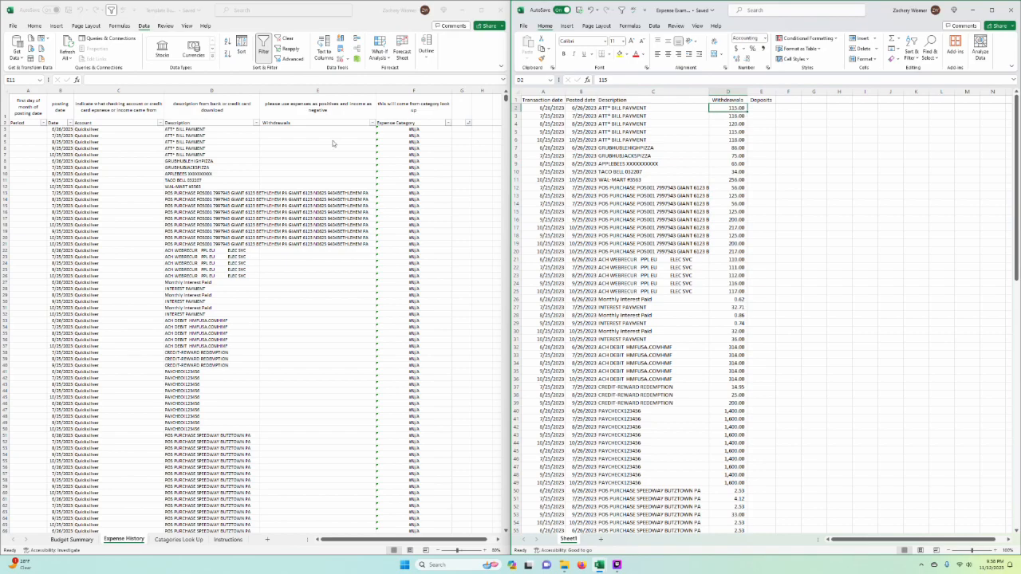
key("ctrl+shift+Down")
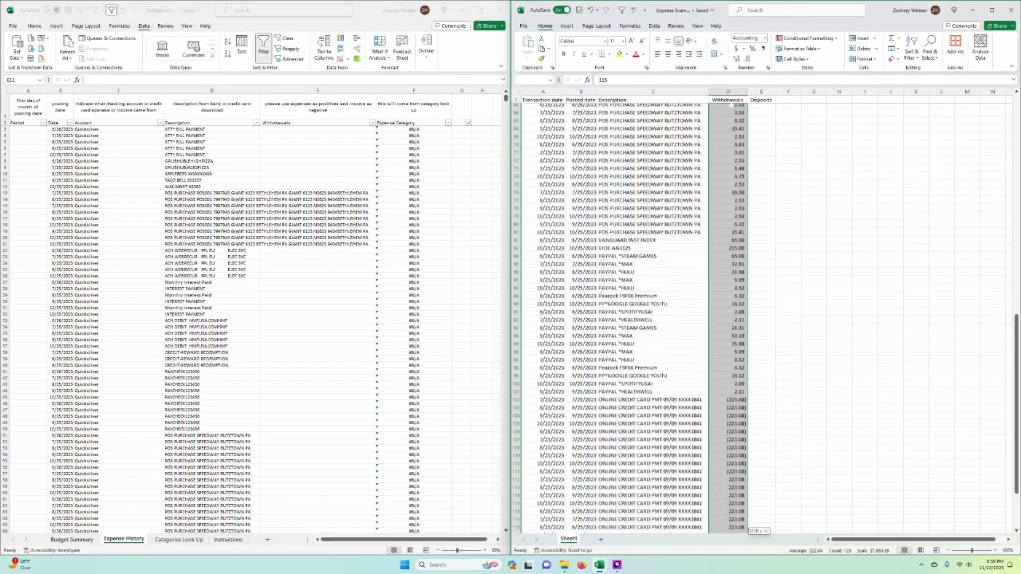
key("ctrl+c")
key("alt+Tab")
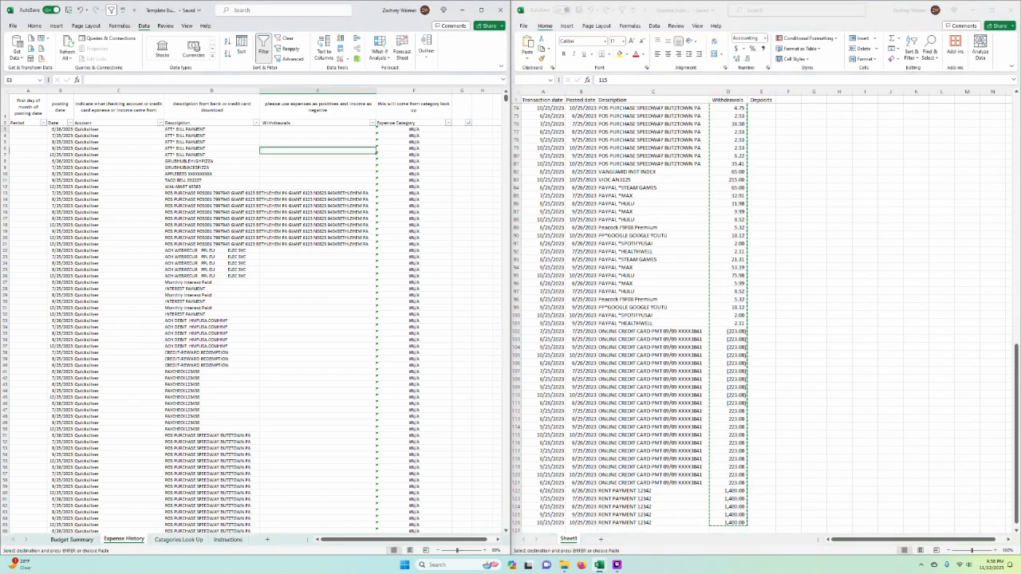
right_click(293, 129)
left_click(328, 185)
left_click(462, 231)
left_click(379, 237)
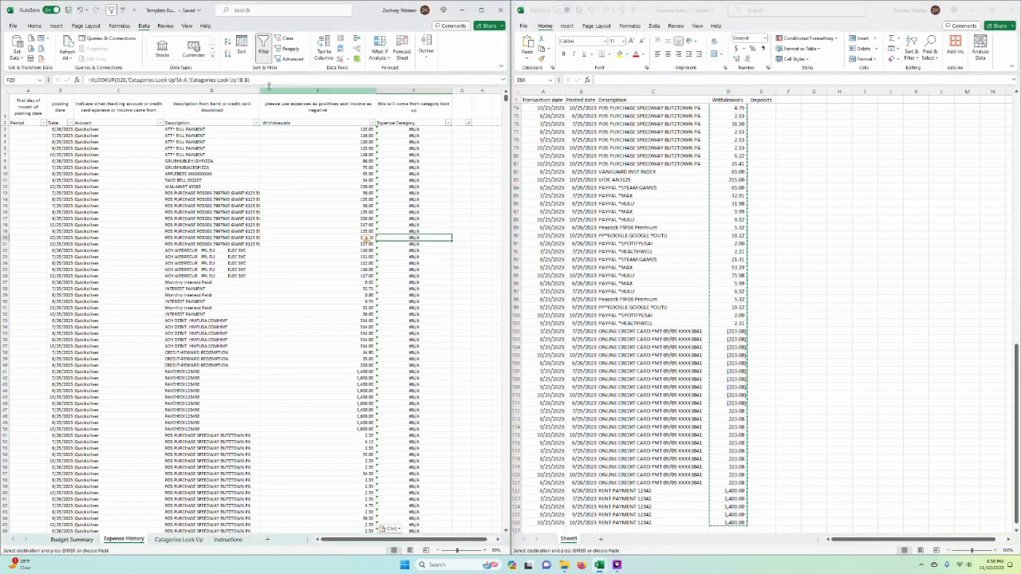
Step: Apply Comma Style number formatting to the entire Withdrawals column E in Expense History
left_click(269, 90)
left_click(386, 232)
left_click_drag(327, 168, 325, 174)
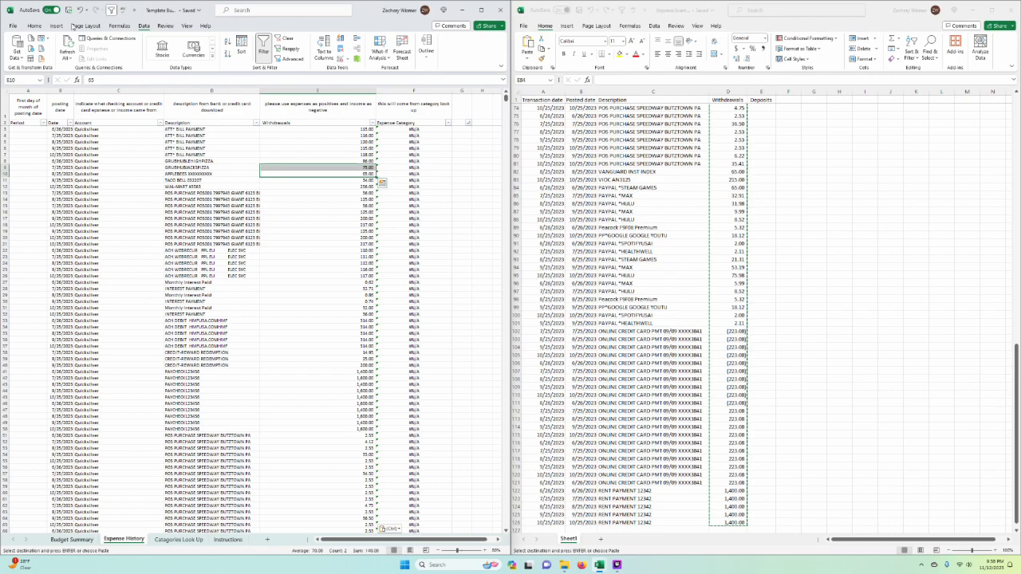
left_click(35, 26)
left_click(307, 180)
left_click(336, 91)
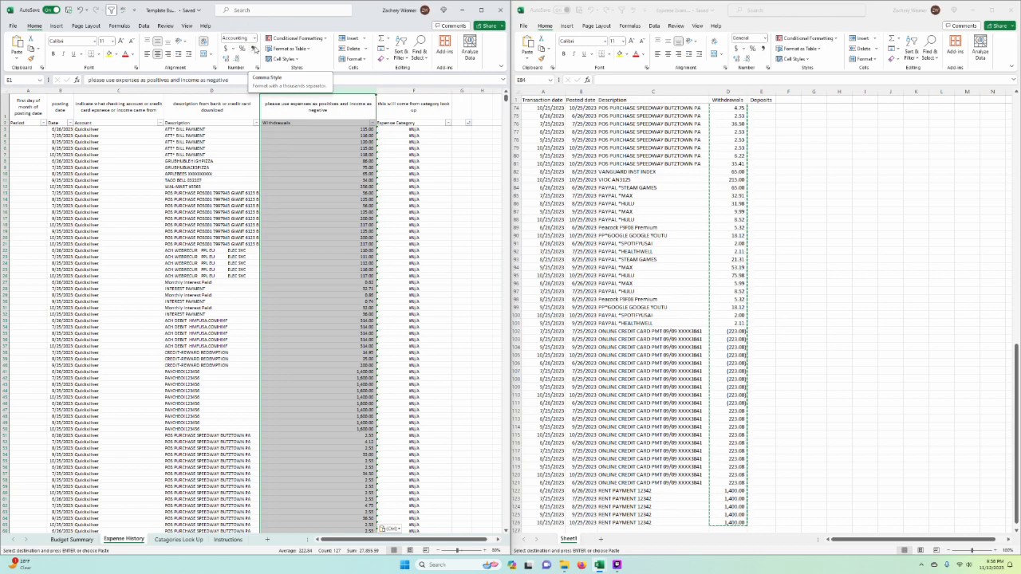
left_click(253, 49)
left_click(414, 225)
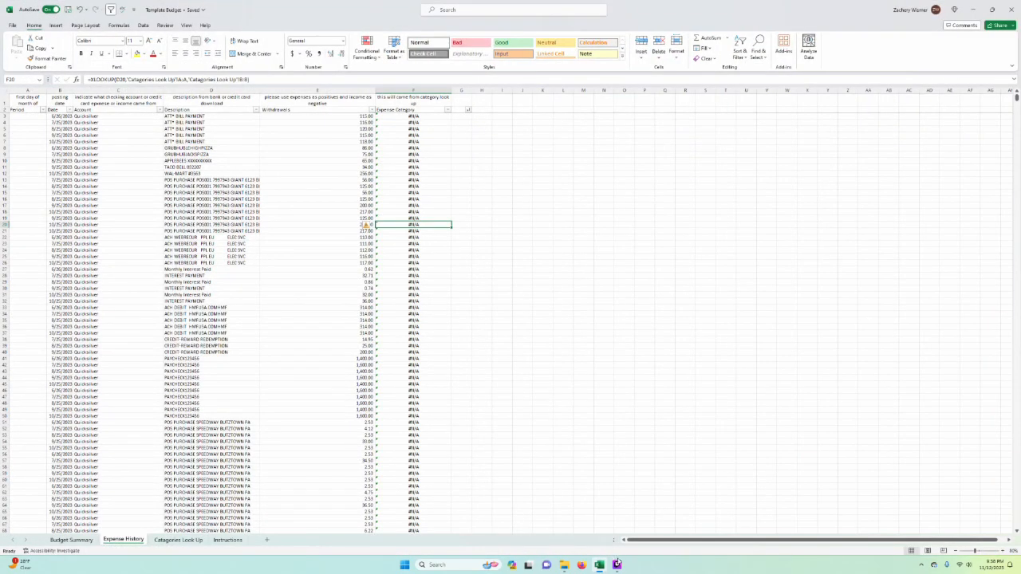
Step: Zoom the Expense History sheet to 110% and enlarge the Budget Summary sheet as well
left_click(617, 564)
left_click(617, 564)
left_click(624, 468)
left_click(998, 552)
left_click(998, 552)
left_click(998, 551)
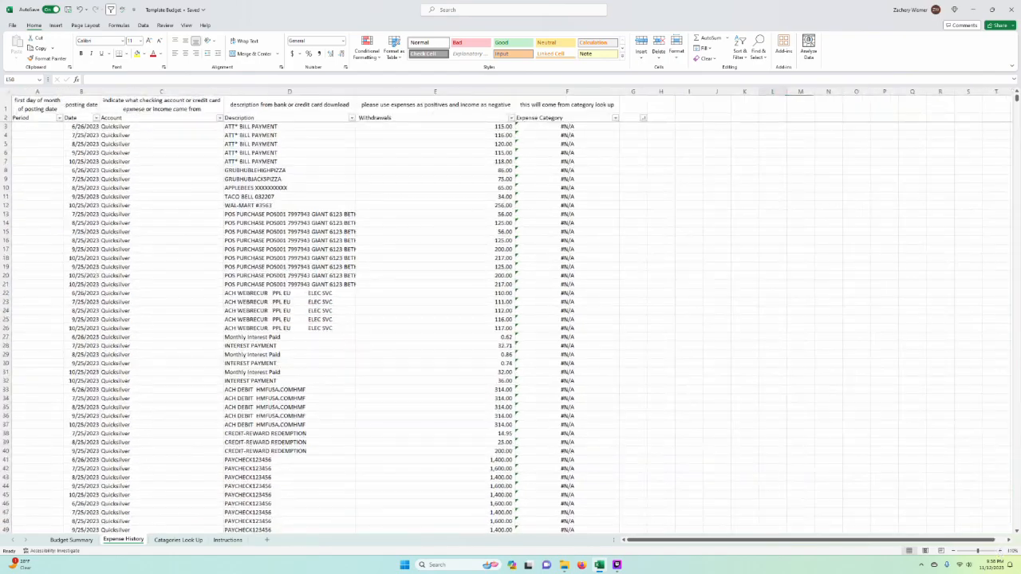
left_click(689, 355)
left_click(689, 328)
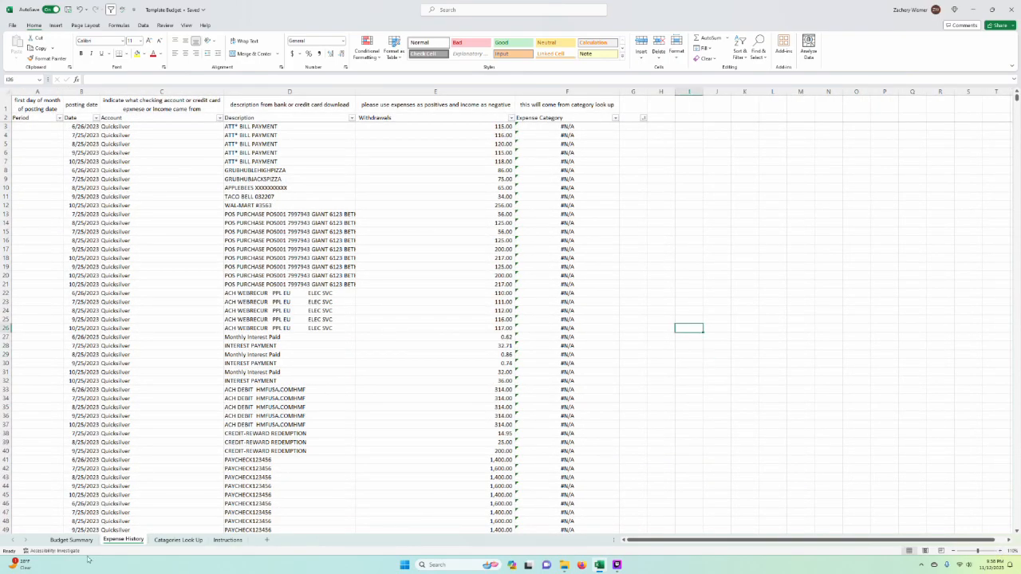
left_click(71, 540)
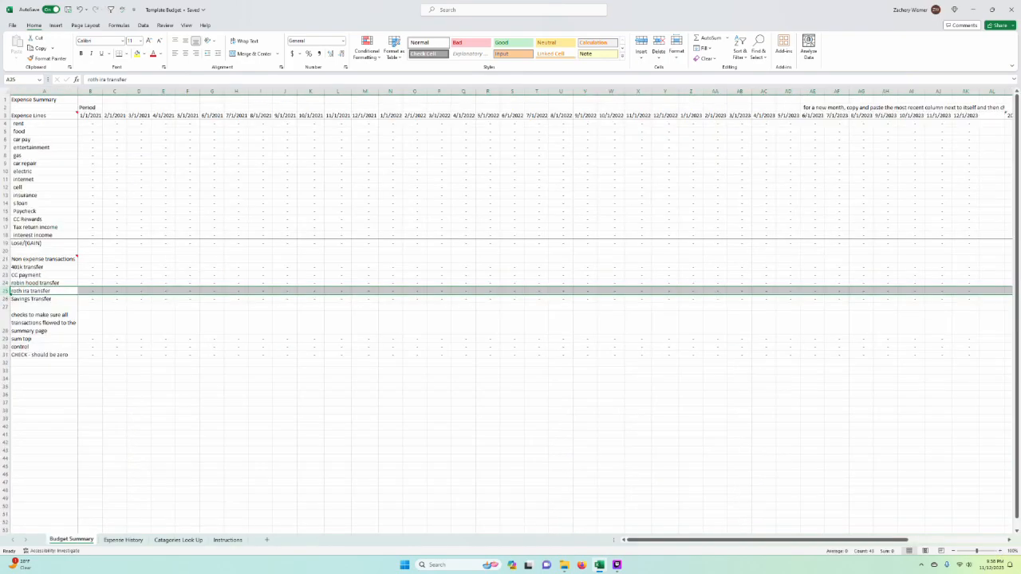
left_click(999, 552)
left_click(590, 461)
Step: Examine the Account, Expense Category and Withdrawals entries of the loaded transactions in Expense History
left_click(123, 540)
left_click(662, 390)
left_click(162, 188)
left_click(689, 213)
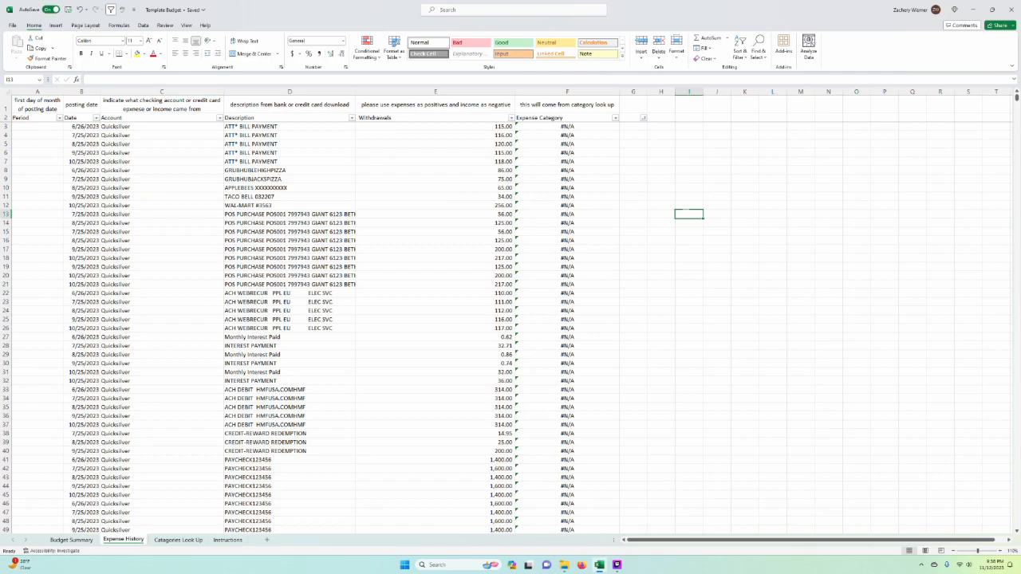
left_click(517, 135)
left_click(689, 213)
left_click(567, 144)
left_click(745, 275)
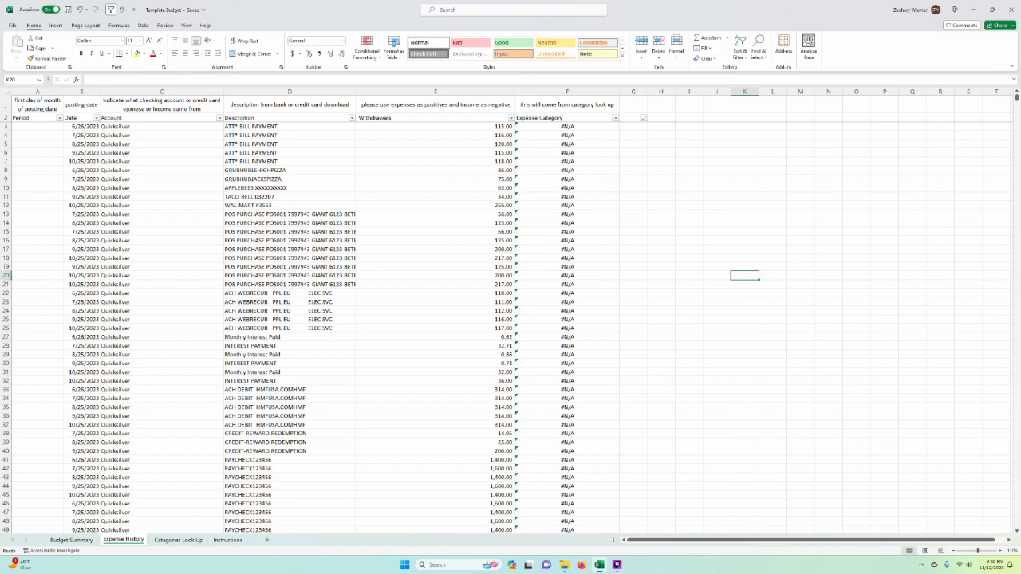
left_click(633, 311)
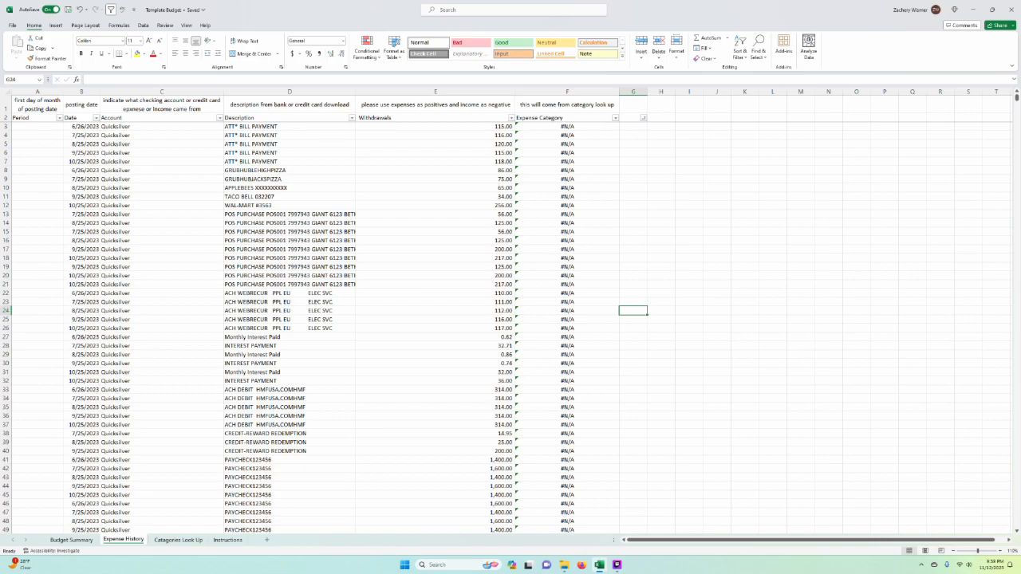
left_click(459, 293)
left_click(407, 179)
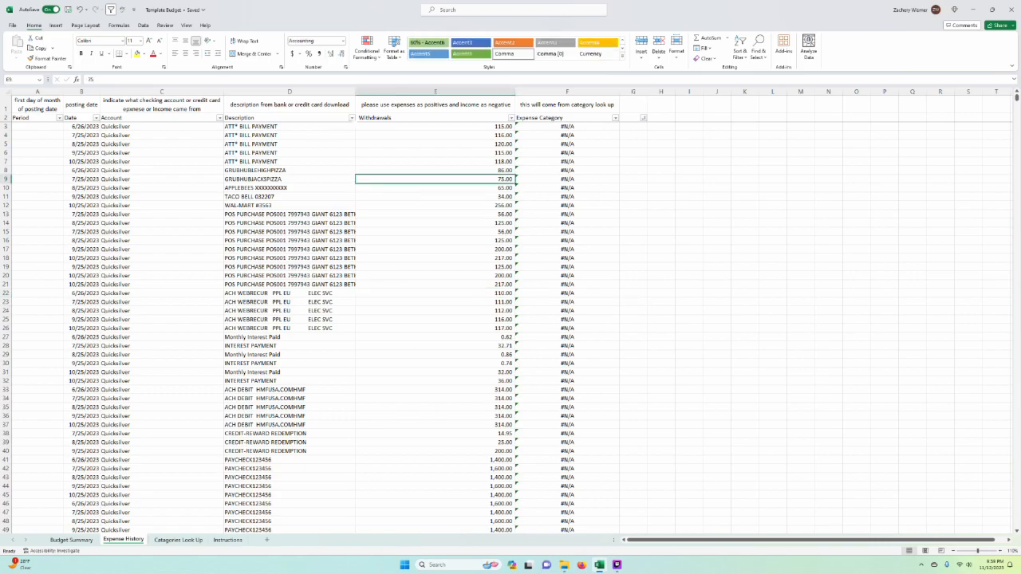
left_click_drag(415, 231, 414, 223)
Step: Copy all transaction descriptions D3:D127 from Expense History into the Description column of Catagories Look Up, starting at A3
left_click(289, 127)
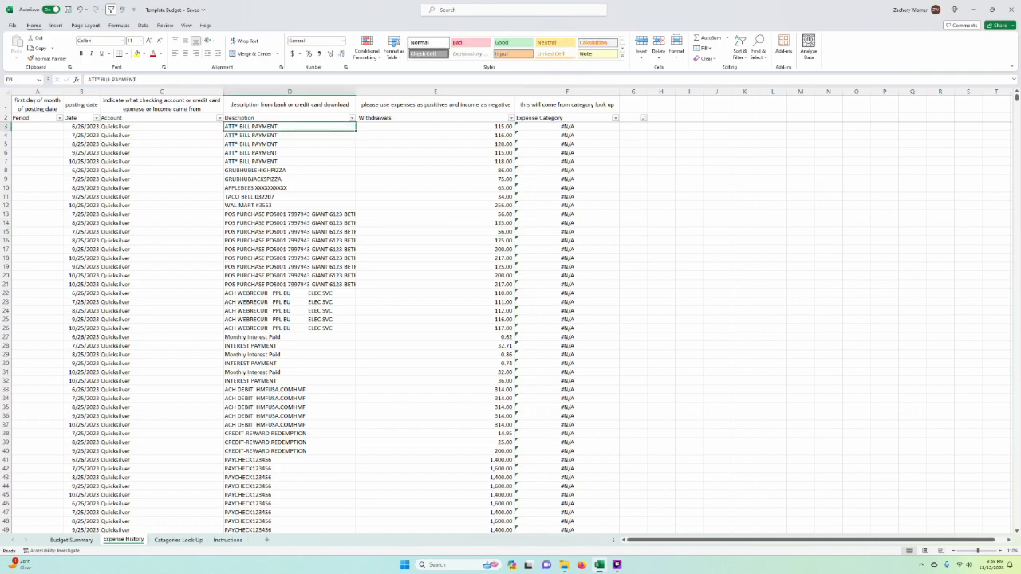
left_click_drag(289, 127, 356, 368)
key("ctrl+c")
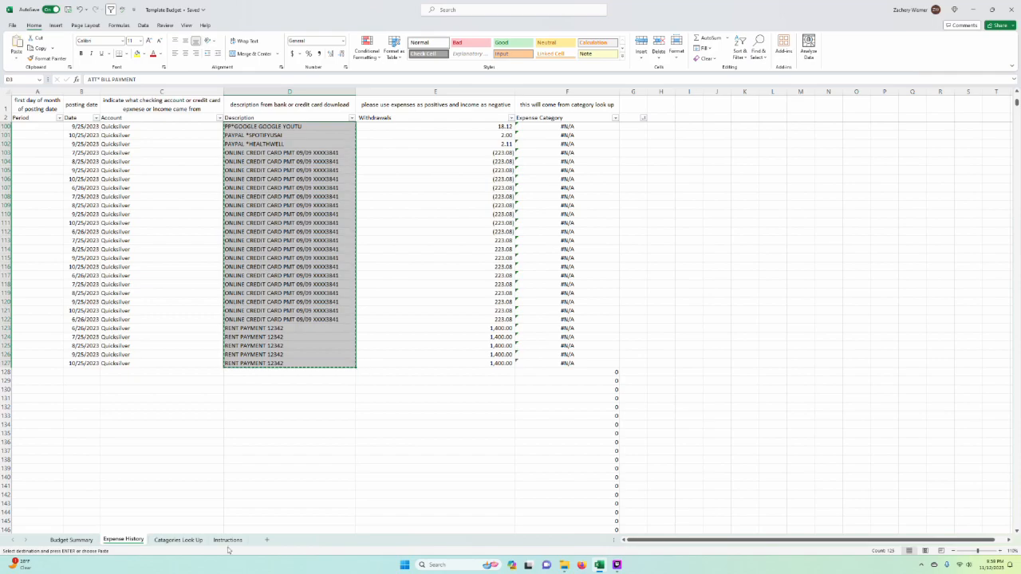
left_click(178, 541)
left_click(455, 331)
left_click(46, 147)
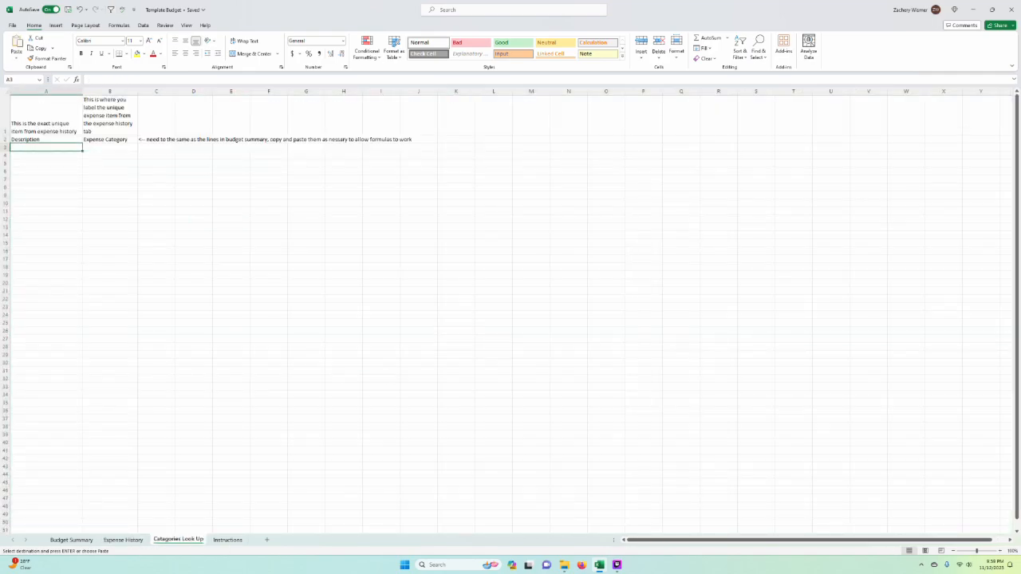
right_click(59, 148)
left_click(88, 201)
left_click(343, 314)
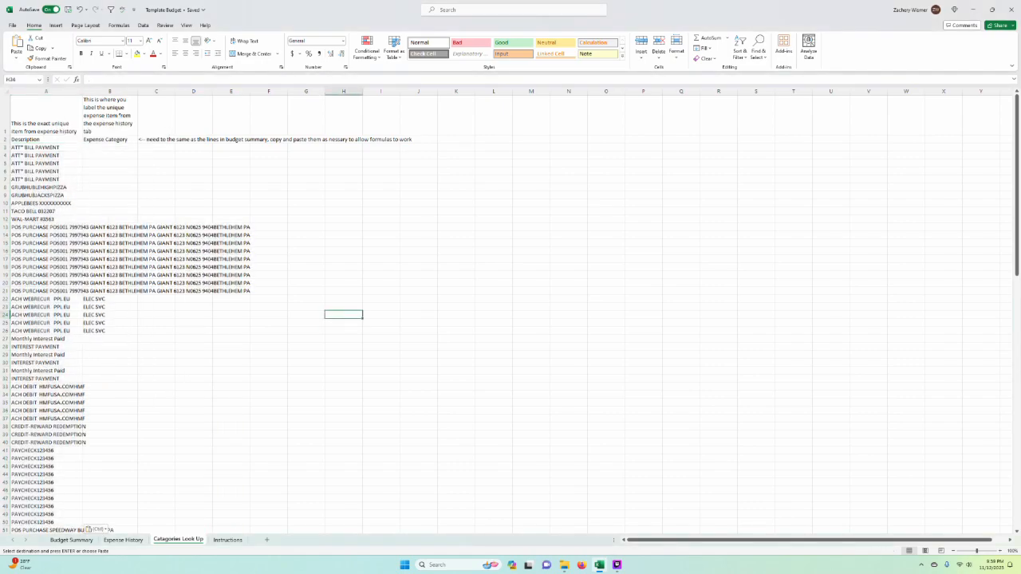
Step: Read the update steps on the Instructions sheet, then return to Expense History and clear the copy selection
left_click(228, 540)
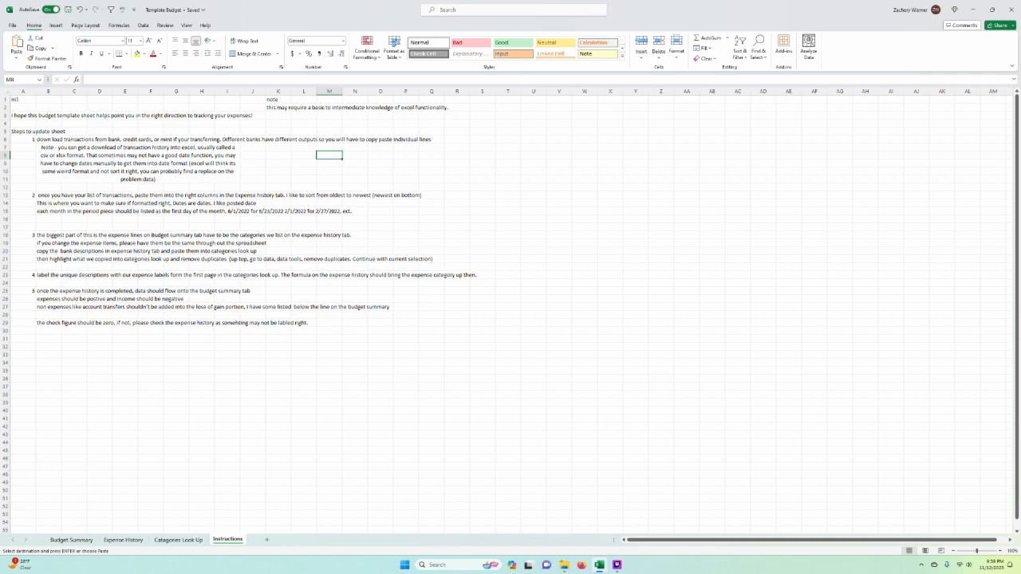
left_click(126, 531)
left_click(124, 540)
key("Escape")
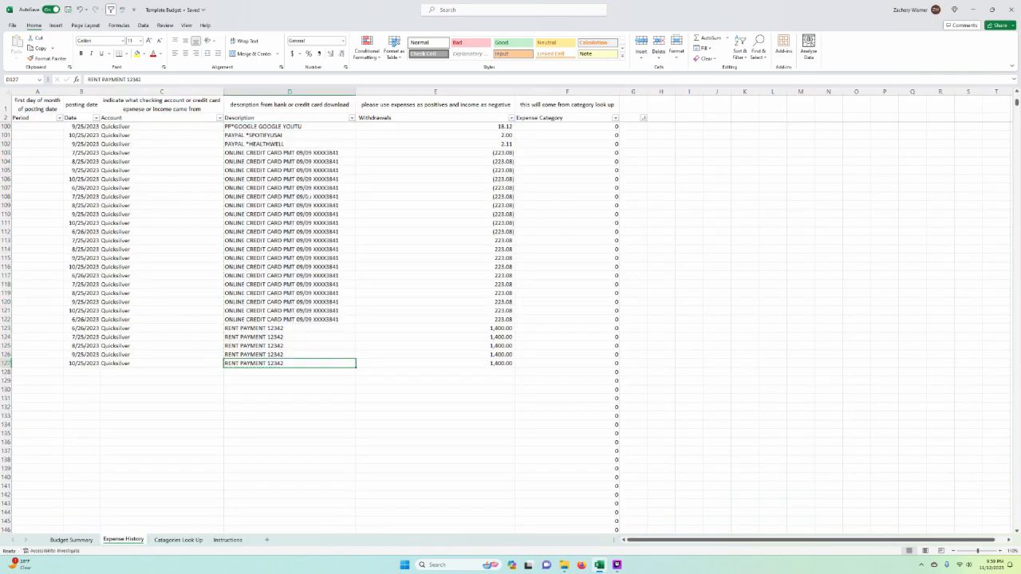
Step: Look through the Expense History descriptions and compare them with the pasted list in Catagories Look Up
scroll(317, 319, "up", 5)
left_click(289, 194)
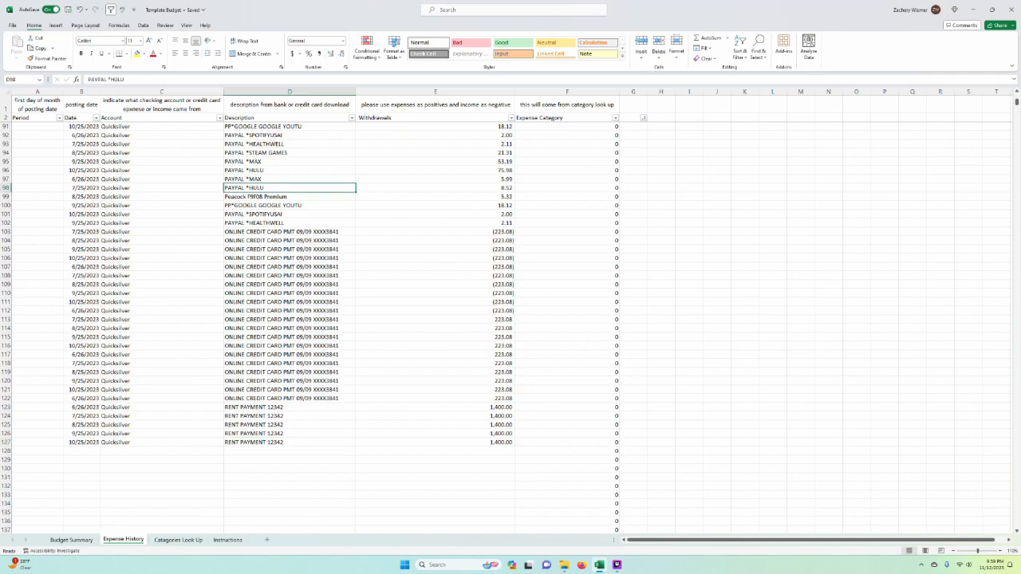
scroll(318, 523, "up", 20)
left_click(178, 540)
left_click(306, 403)
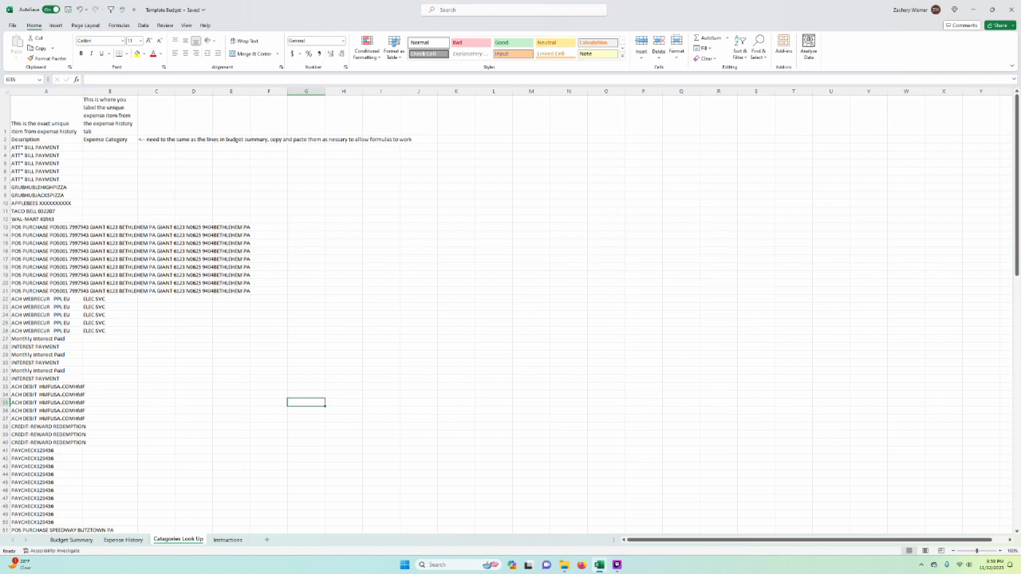
left_click(132, 540)
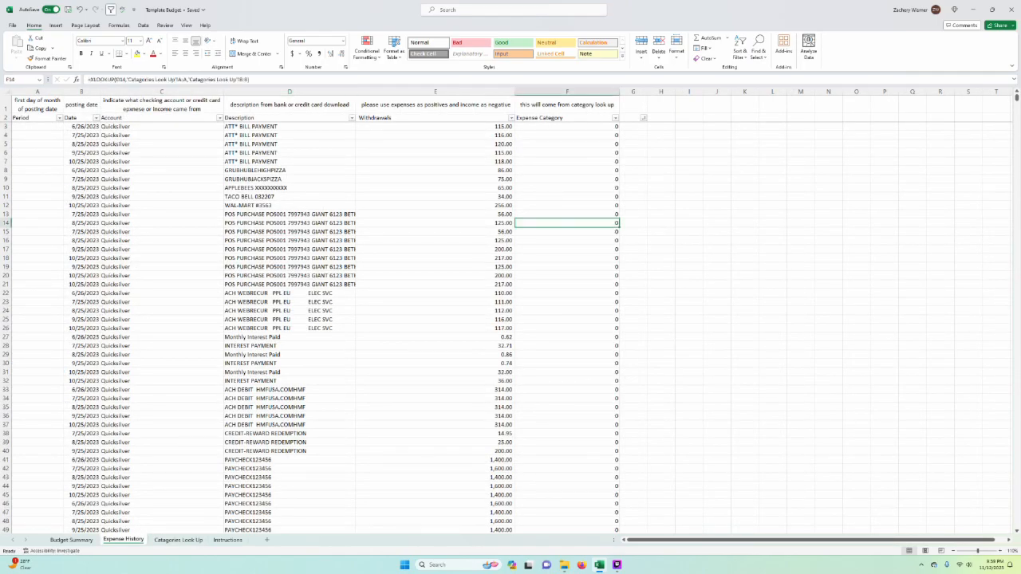
Step: Inspect the XLOOKUP formula in Expense Category cell F6 of Expense History
left_click_drag(1016, 97, 975, 29)
left_click_drag(858, 267, 828, 275)
left_click(178, 540)
left_click(122, 541)
left_click(566, 229)
left_click(567, 221)
left_click(593, 152)
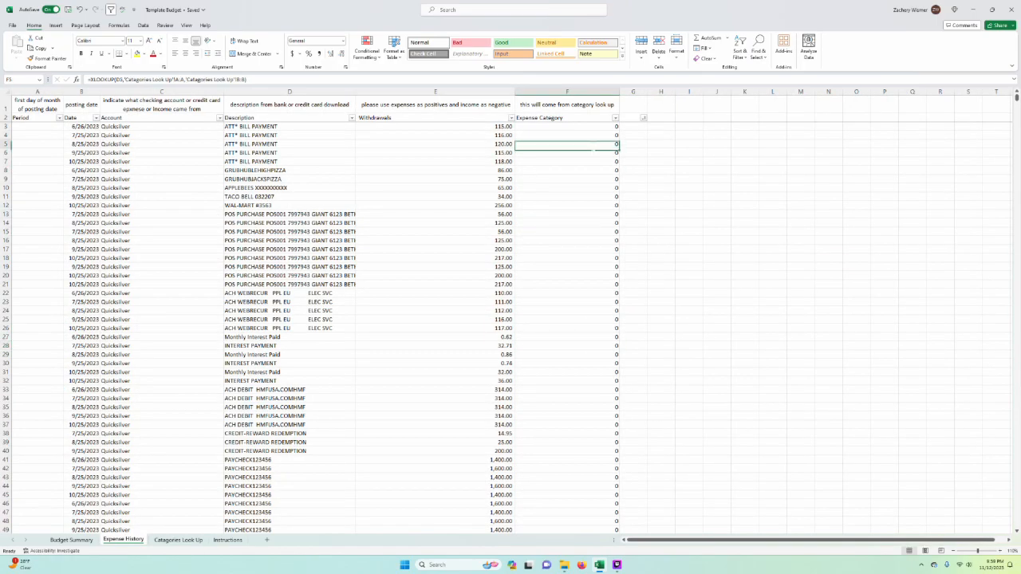
double_click(592, 152)
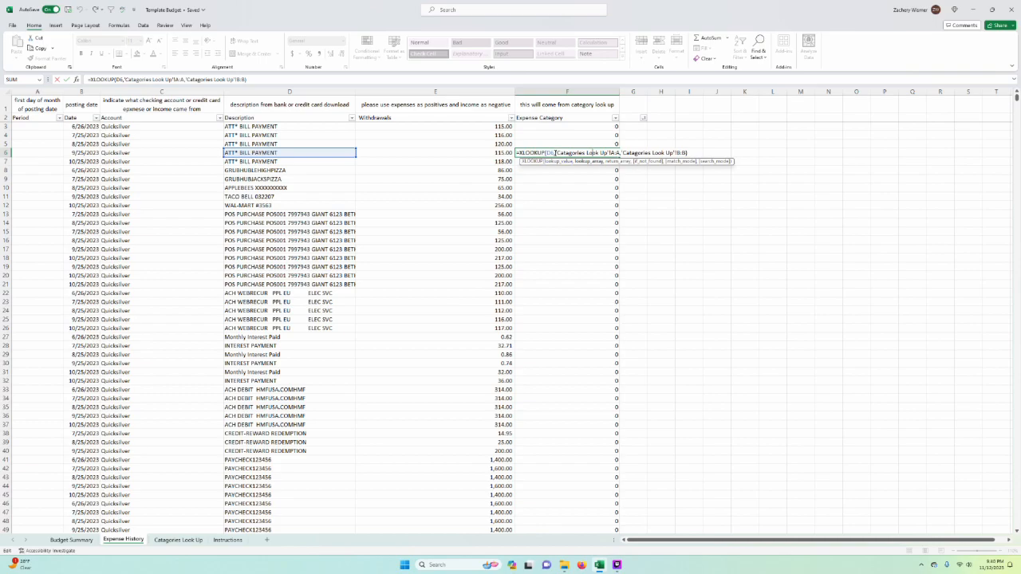
Step: Compare the formula's lookup columns in Catagories Look Up with the Expense Category column in Expense History
left_click(195, 540)
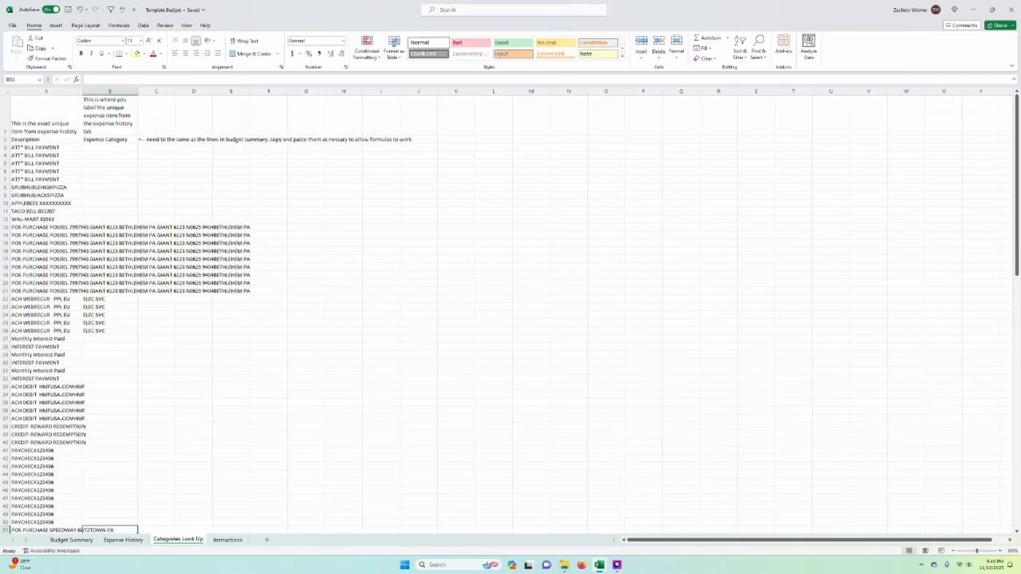
left_click(124, 540)
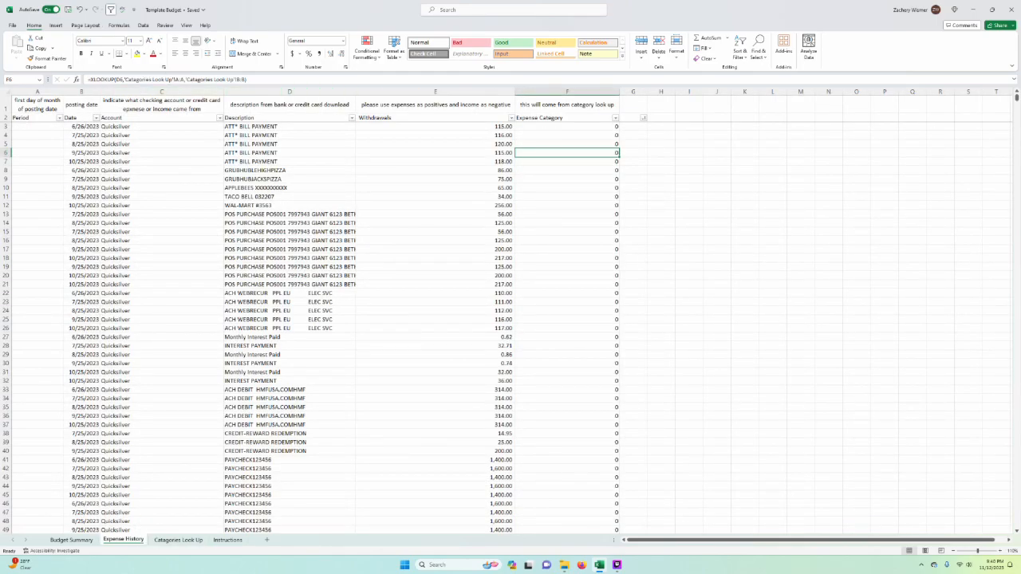
left_click(182, 544)
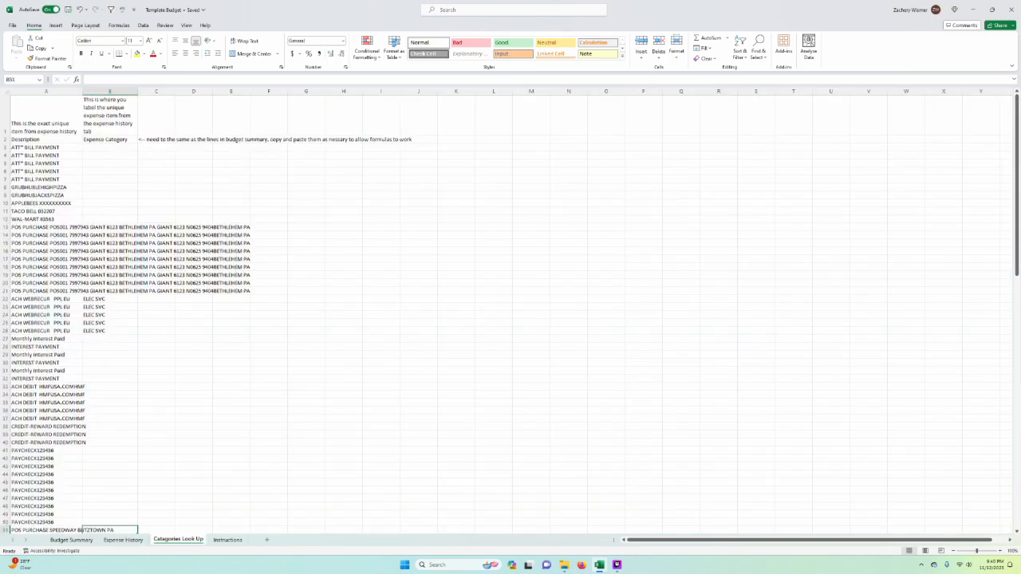
left_click(123, 540)
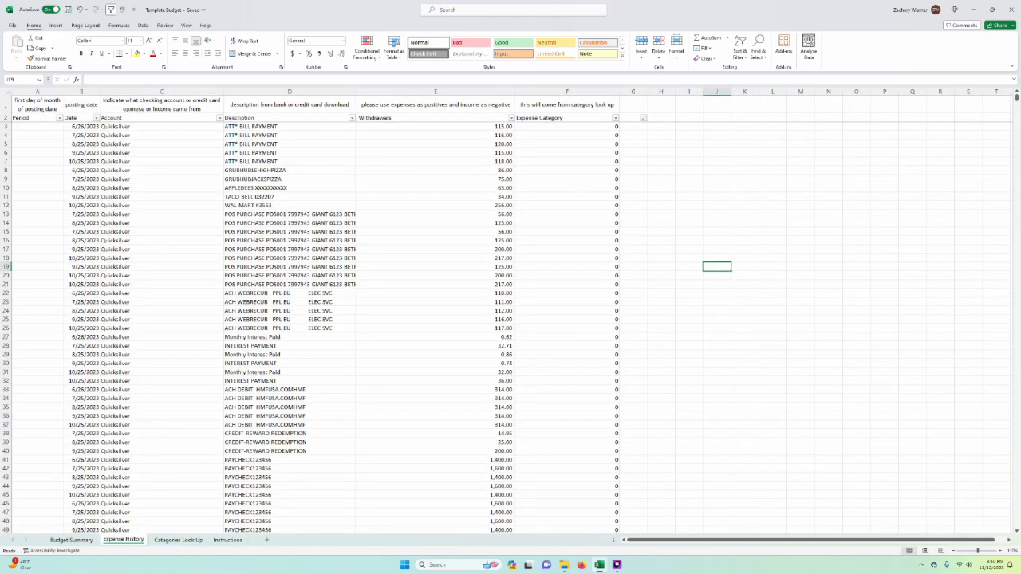
left_click(196, 546)
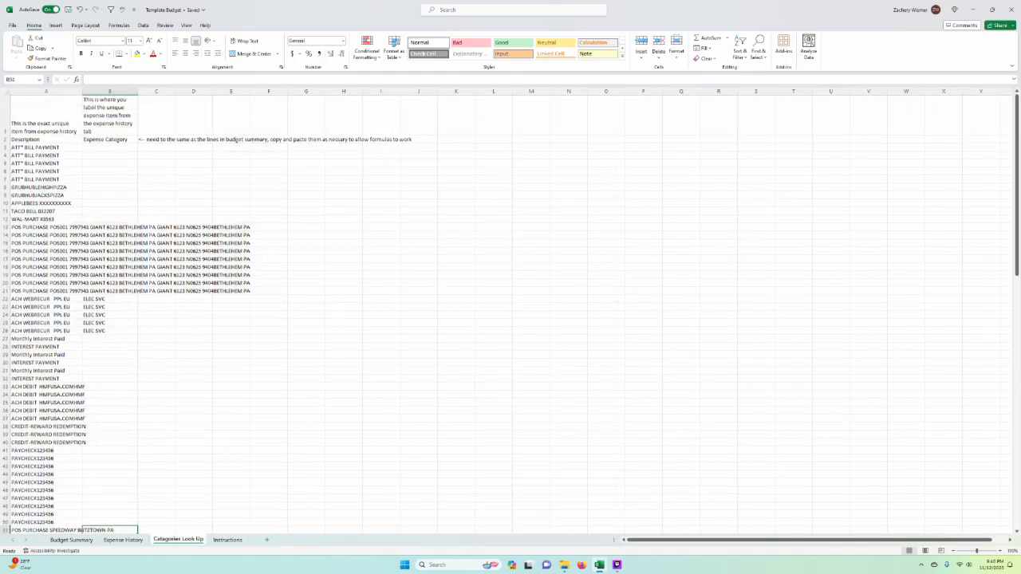
Step: Highlight the repeated descriptions in column A of Catagories Look Up from A4 down and review the list
left_click(568, 247)
left_click(418, 386)
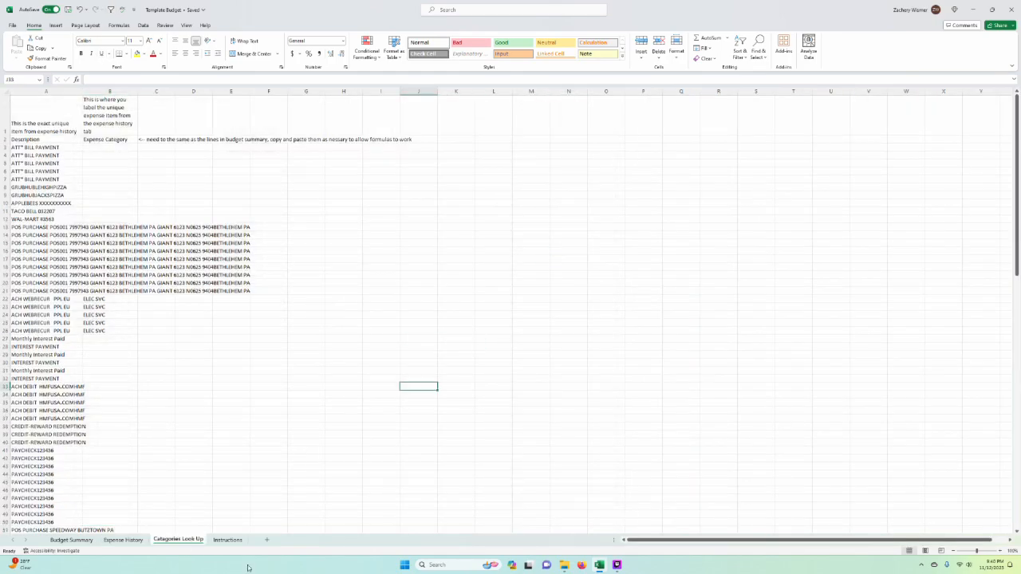
left_click(305, 450)
left_click(46, 155)
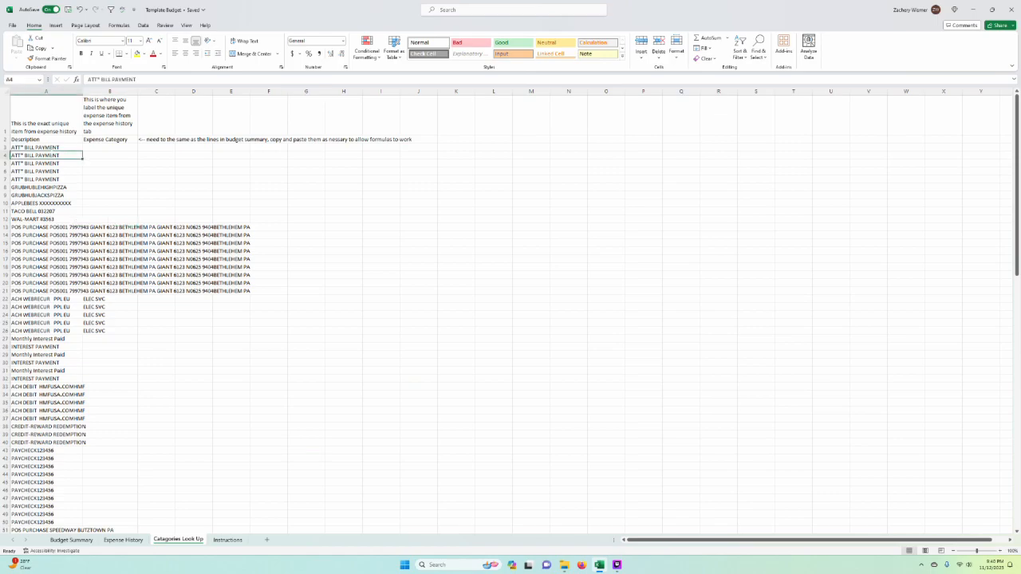
key("ctrl+shift+Down")
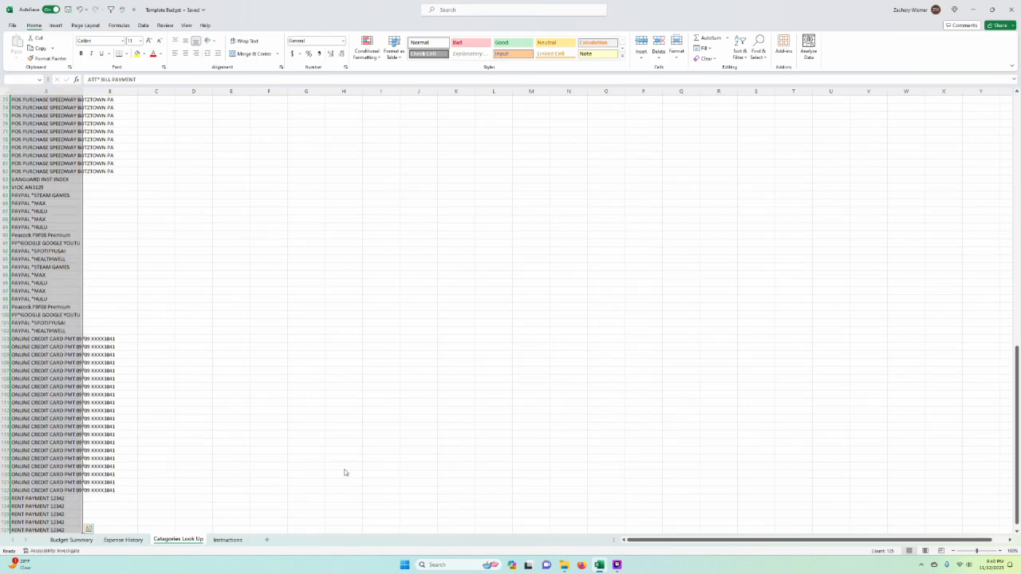
scroll(511, 311, "up", 20)
left_click(305, 203)
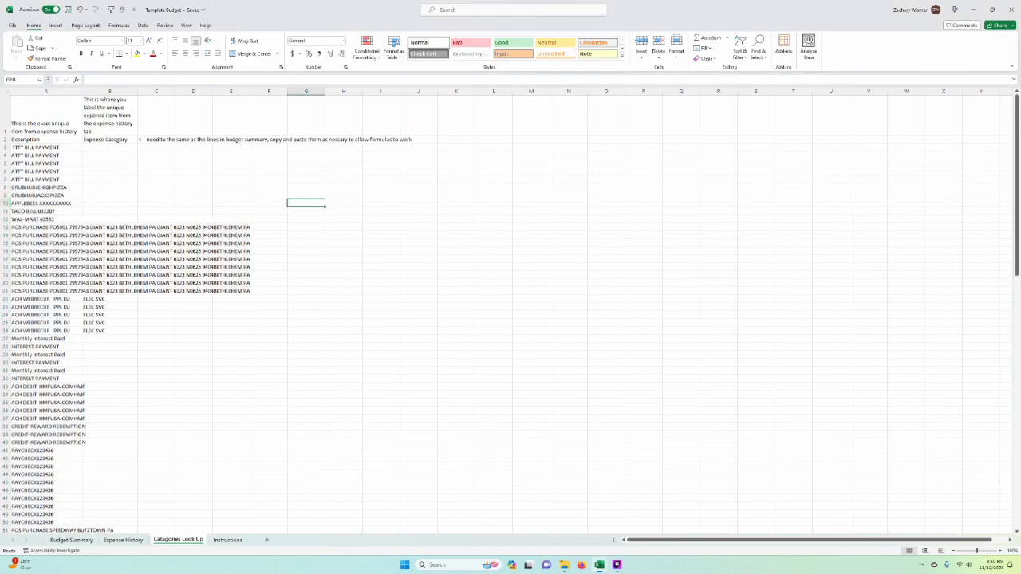
Step: Freeze the two header rows of Catagories Look Up above row 3
left_click(4, 147)
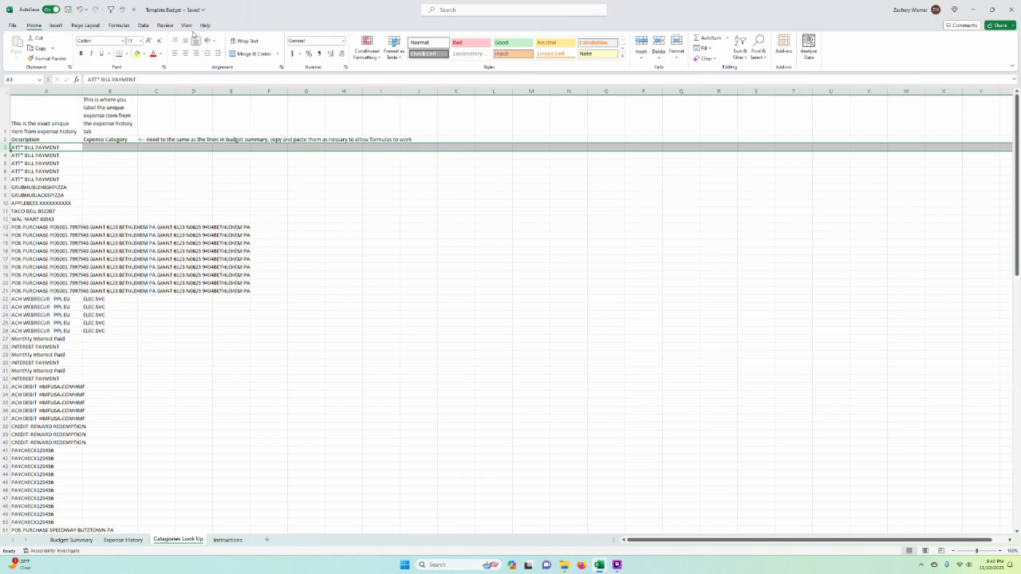
left_click(185, 26)
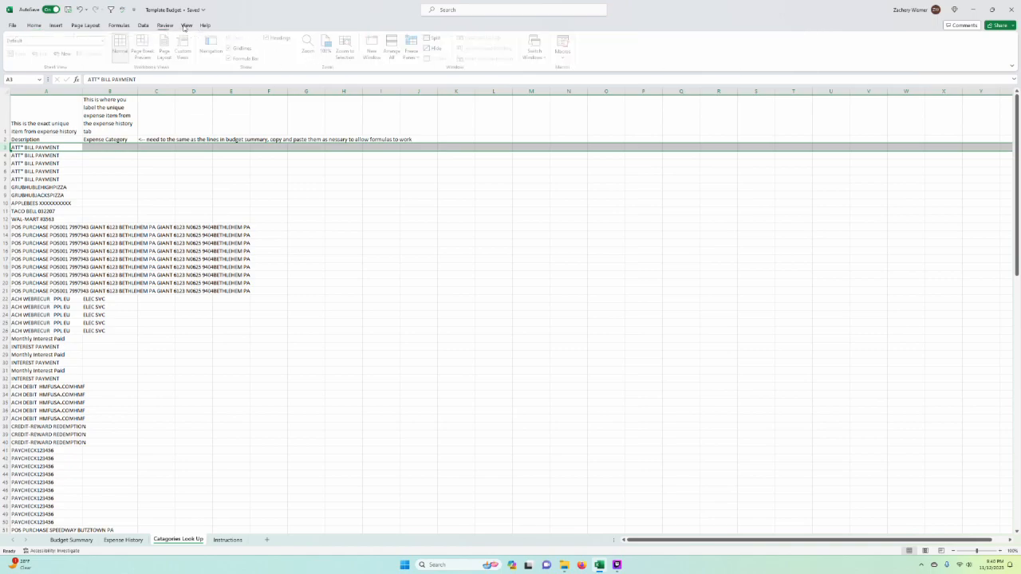
left_click(413, 53)
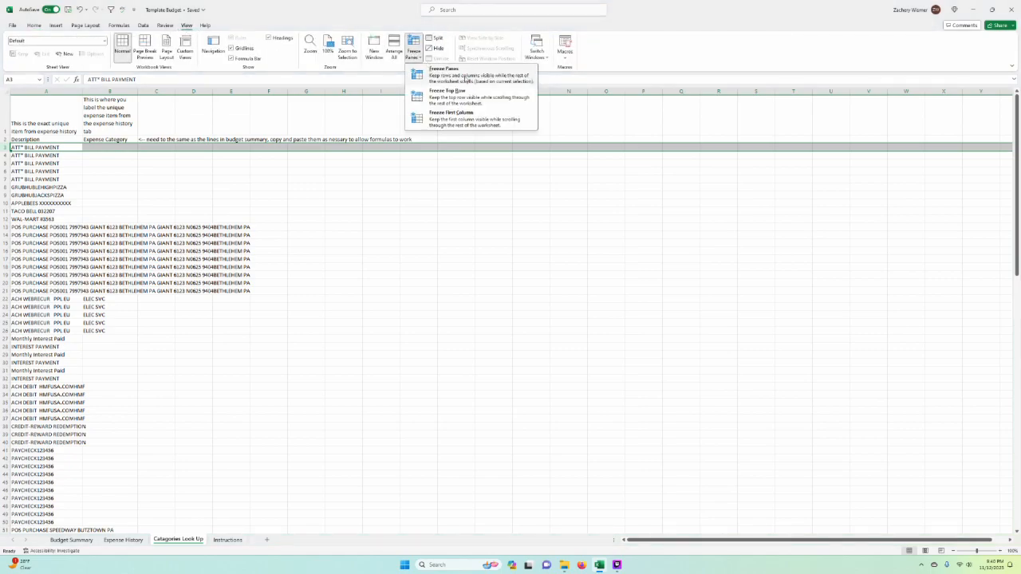
left_click(466, 80)
left_click(455, 258)
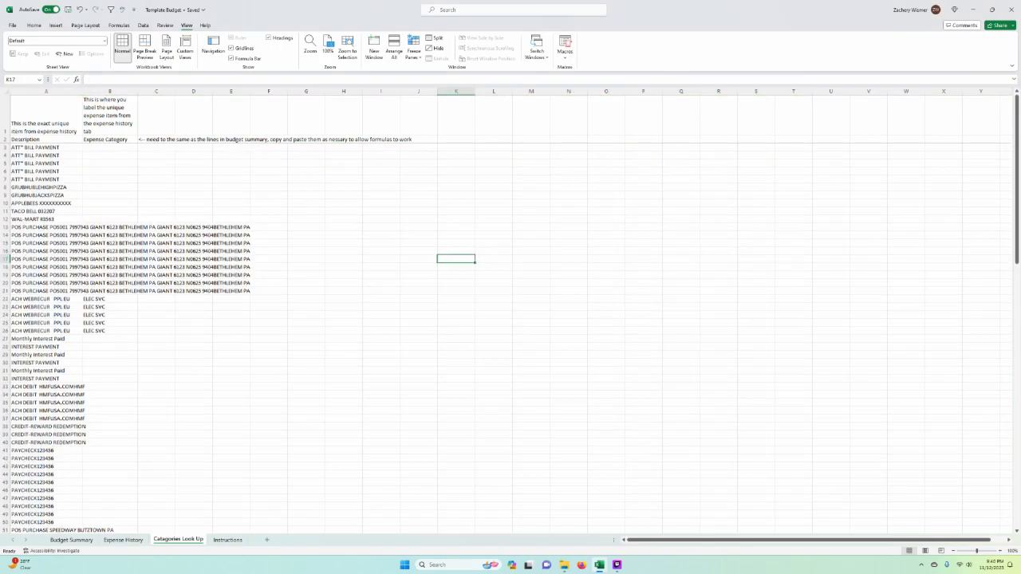
left_click(306, 306)
Step: Remove duplicate descriptions from column A of Catagories Look Up, starting at A3 and continuing with the current selection only
left_click(109, 195)
left_click(46, 155)
left_click(45, 147)
key("ctrl+shift+Down")
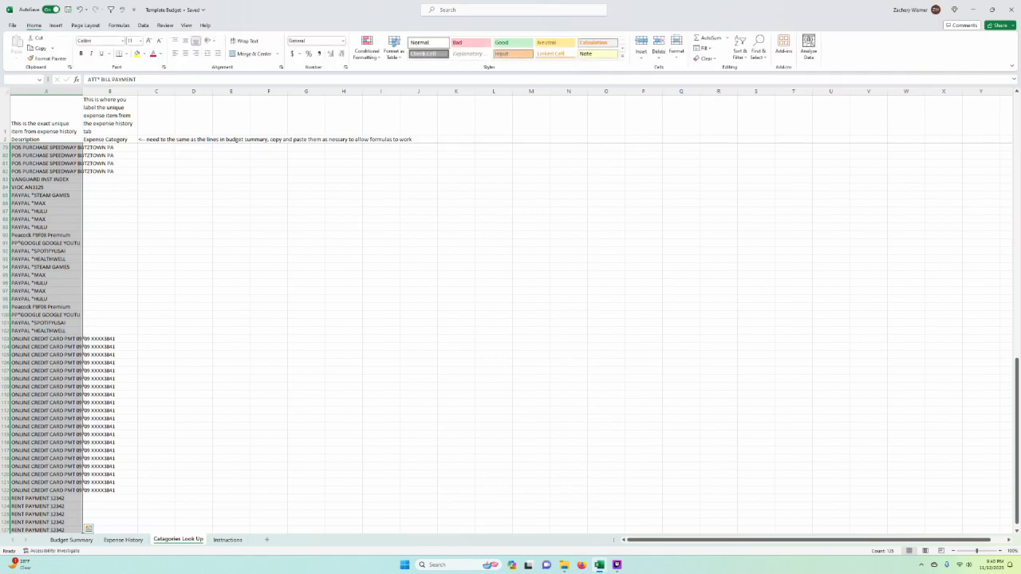
left_click(144, 26)
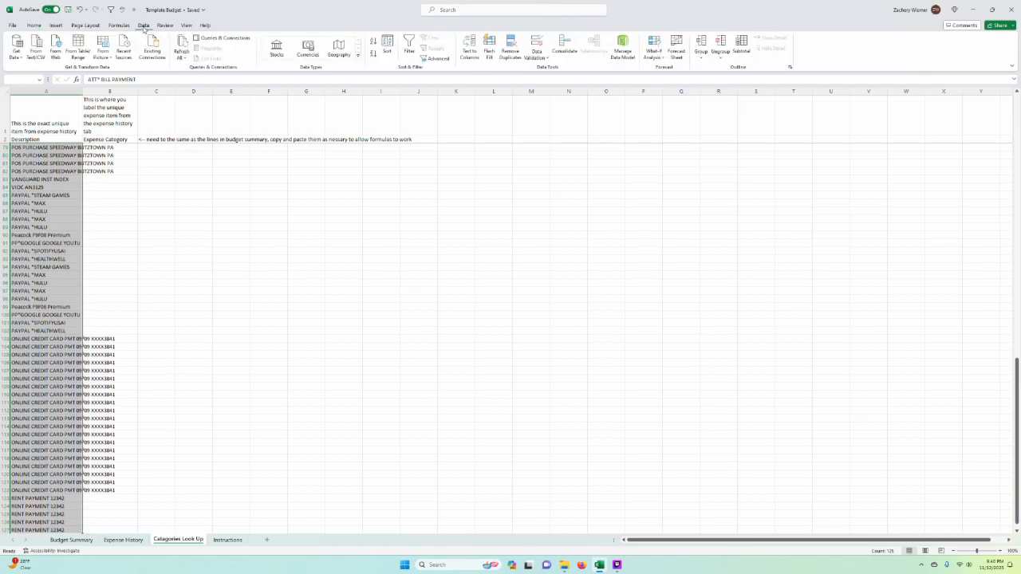
left_click(509, 54)
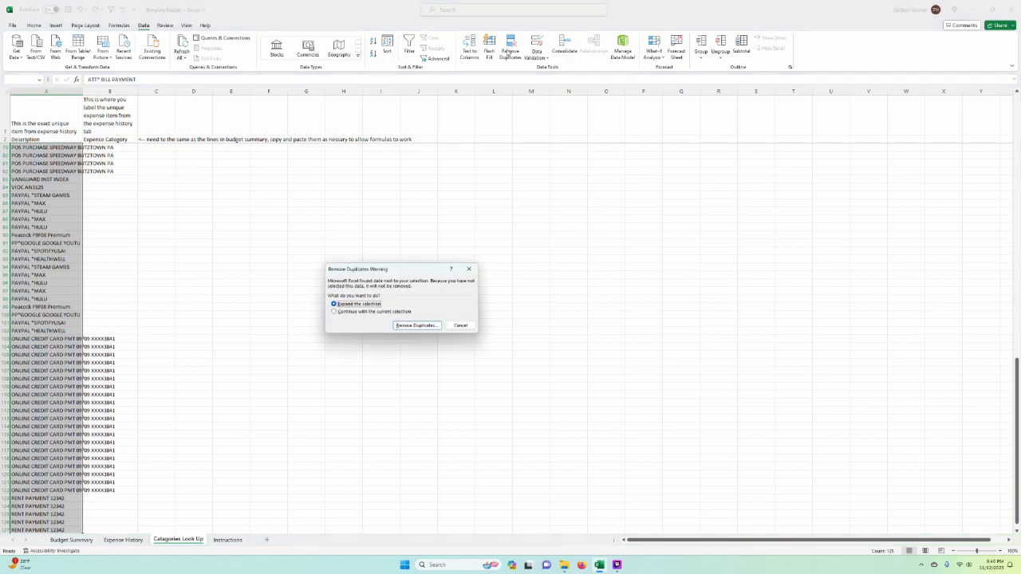
left_click(368, 312)
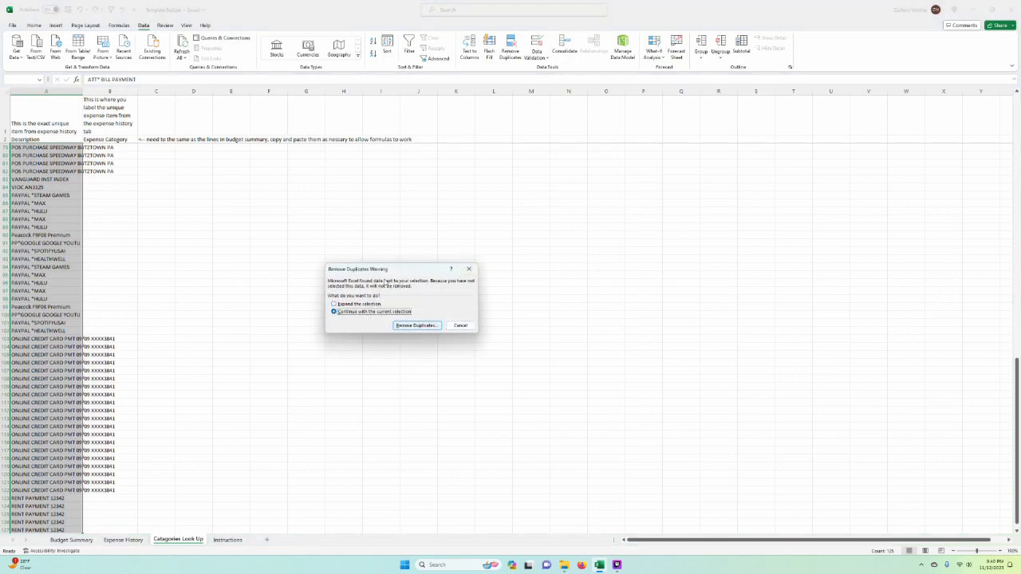
left_click(417, 326)
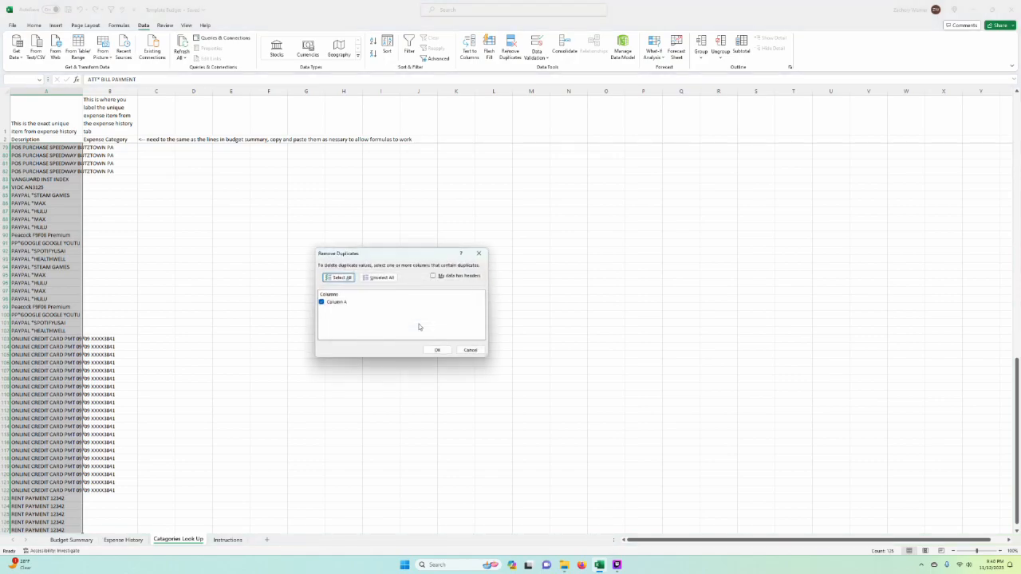
left_click(438, 352)
left_click(511, 311)
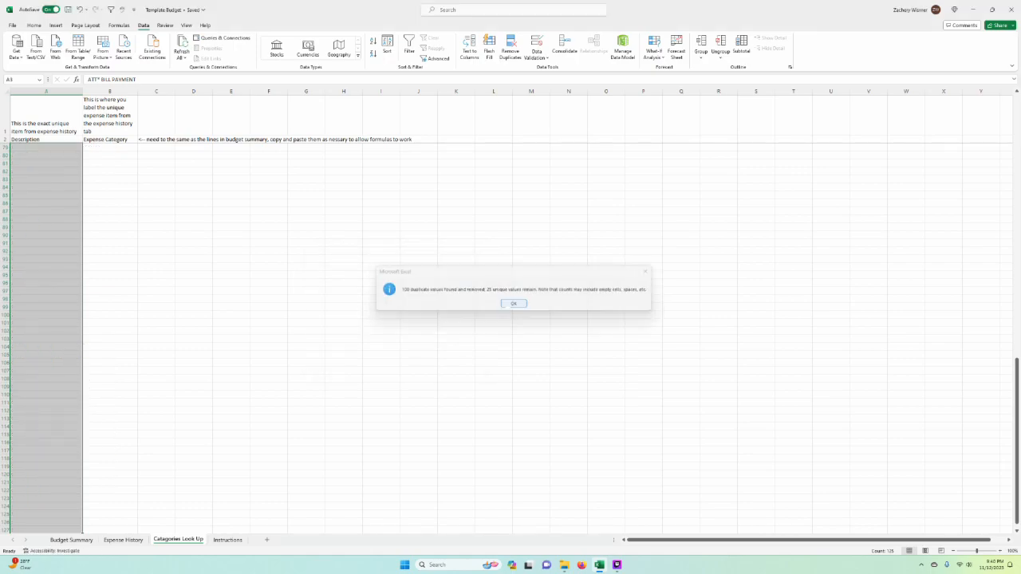
double_click(387, 219)
left_click(109, 187)
Step: Sort the descriptions in A3:A27 from A to Z, limited to the current selection
left_click_drag(56, 147, 80, 341)
left_click(33, 25)
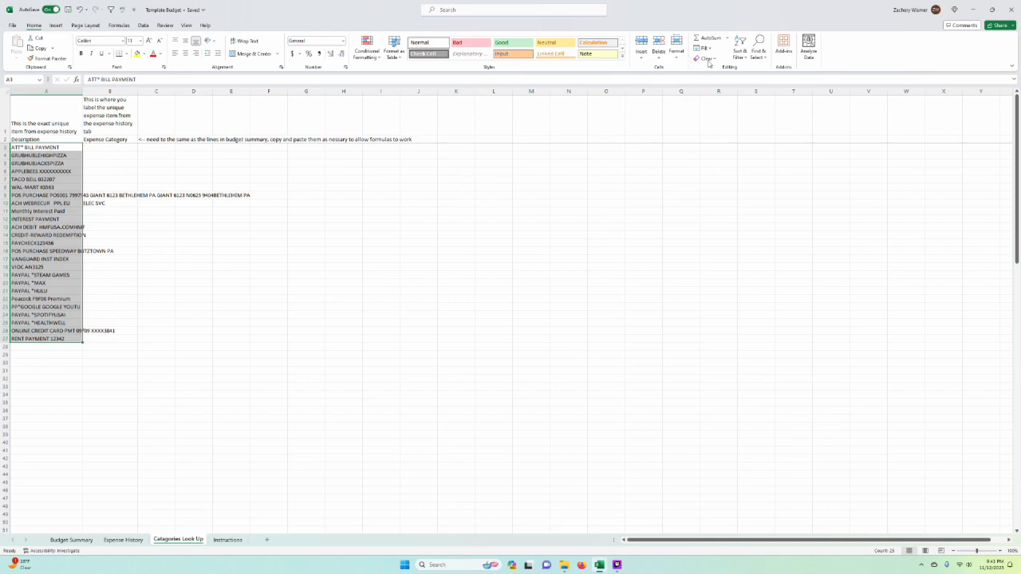
left_click(739, 49)
left_click(754, 70)
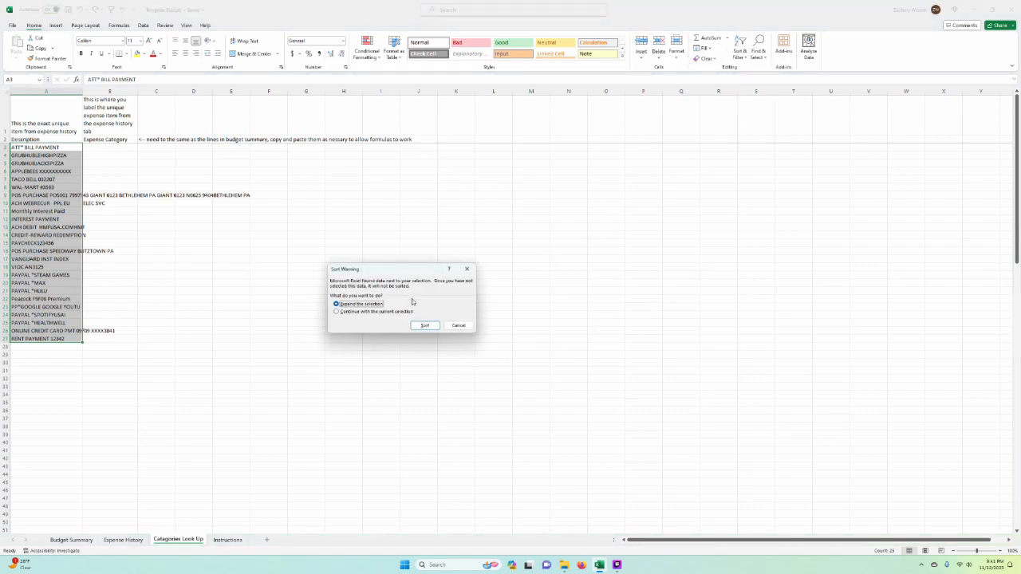
left_click(386, 312)
left_click(424, 326)
left_click(456, 314)
Step: Autofit column A to the longest description and narrow it slightly so column B sits closer
left_click_drag(82, 91, 83, 91)
double_click(82, 91)
left_click_drag(371, 235, 371, 228)
left_click(287, 195)
left_click(287, 155)
mouse_move(126, 155)
left_mouse_down()
mouse_move(128, 217)
mouse_move(127, 152)
left_mouse_up()
left_click(126, 148)
left_click(333, 371)
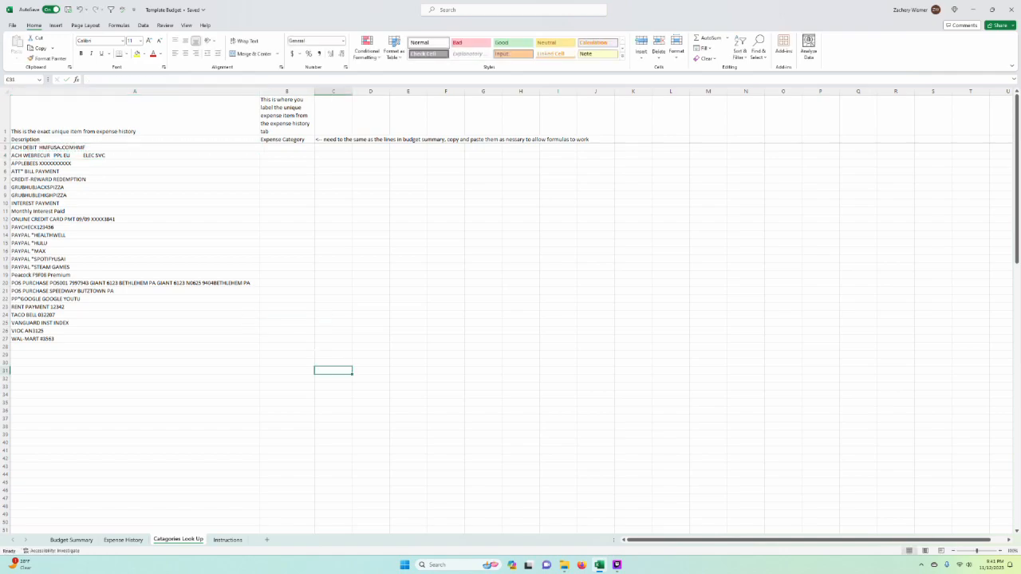
left_click_drag(260, 91, 206, 91)
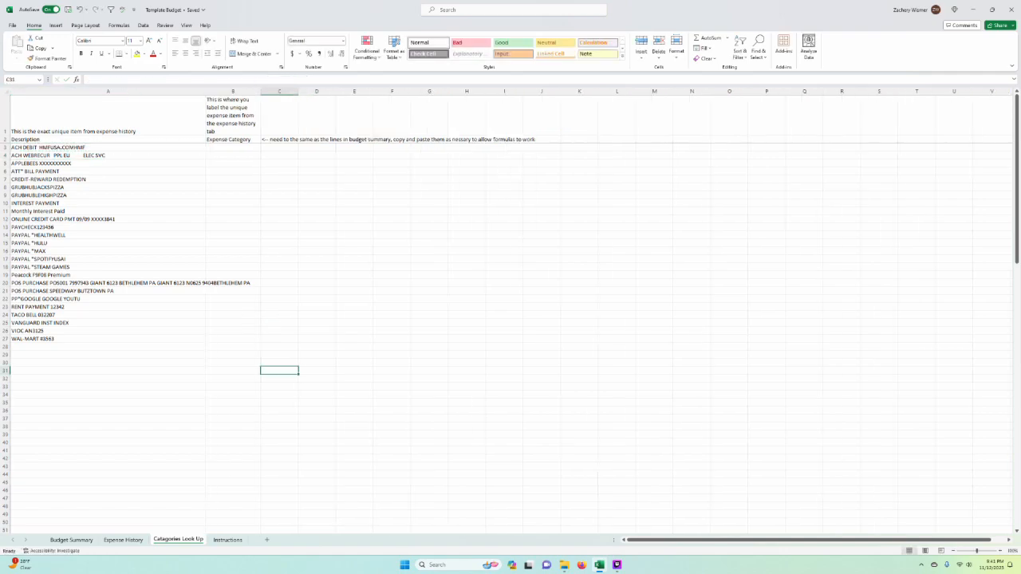
Step: Enlarge the Catagories Look Up view to 120%
left_click(1002, 552)
left_click(1002, 552)
left_click_drag(736, 370, 727, 363)
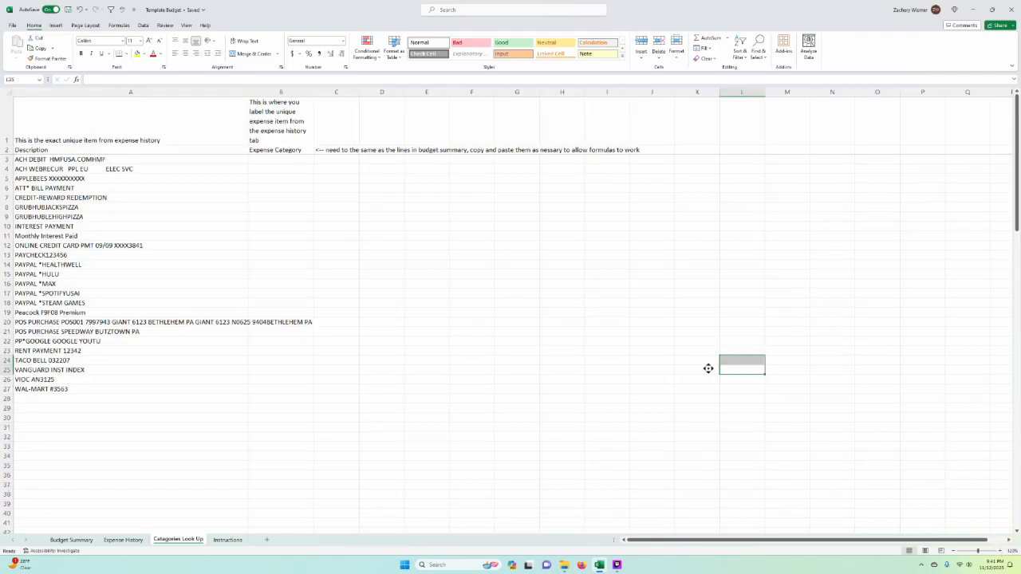
left_click_drag(430, 416, 423, 410)
left_click(281, 437)
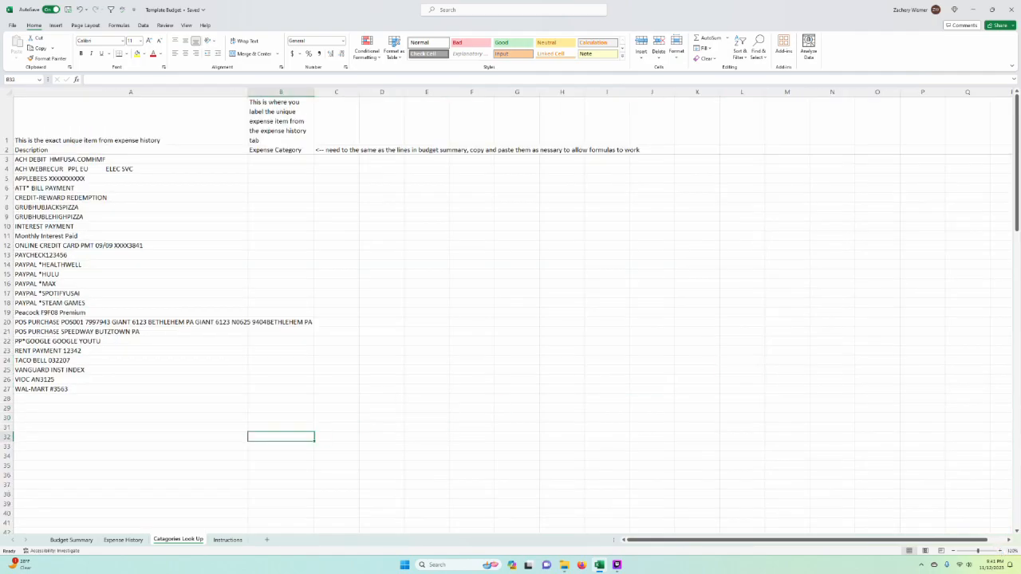
Step: Review the expense lines in Budget Summary and copy A4:A18, from rent to interest income
left_click(81, 540)
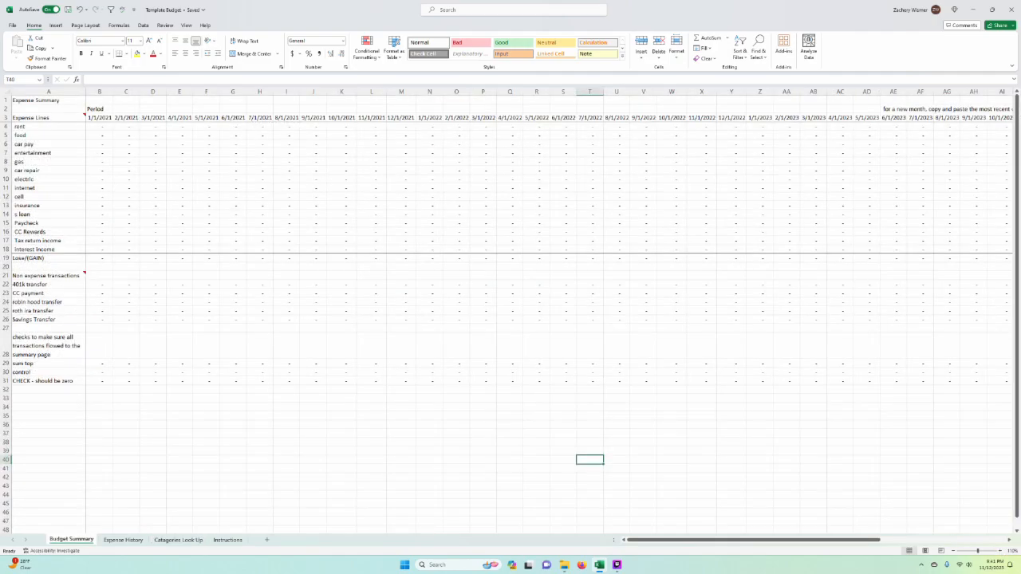
left_click_drag(66, 127, 72, 250)
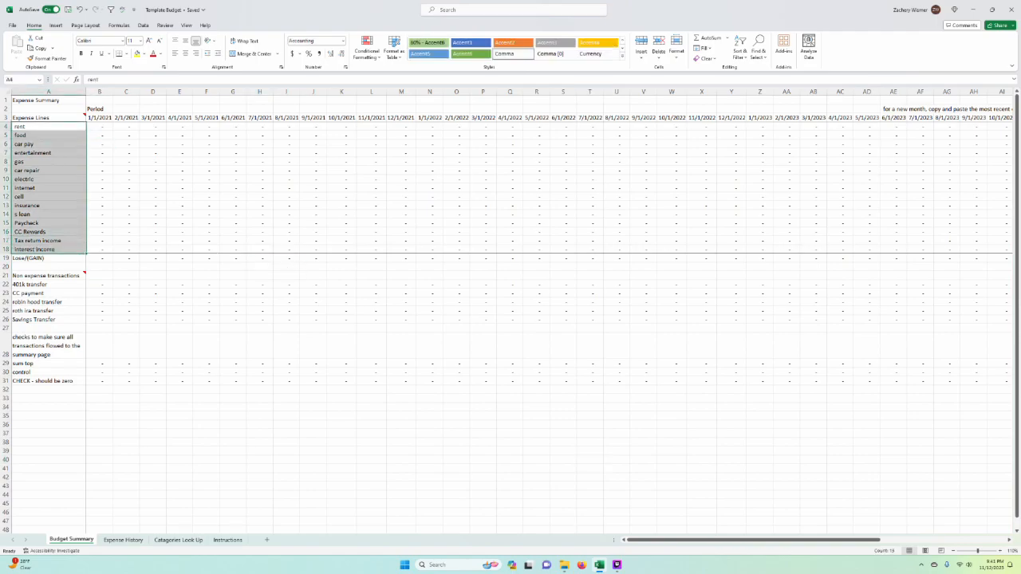
left_click(99, 145)
left_click(50, 144)
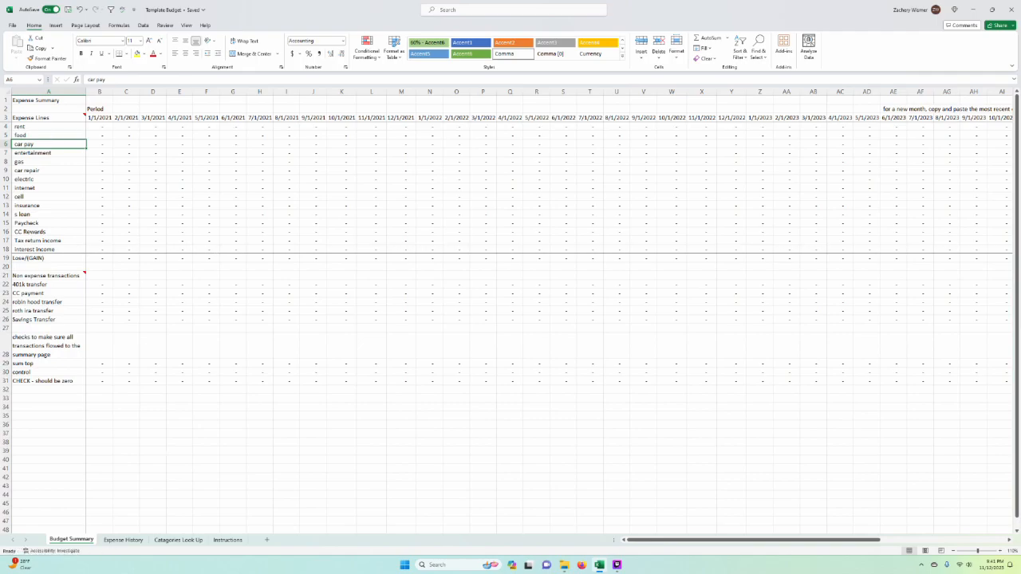
left_click(179, 206)
left_click_drag(49, 127, 51, 249)
key("ctrl+c")
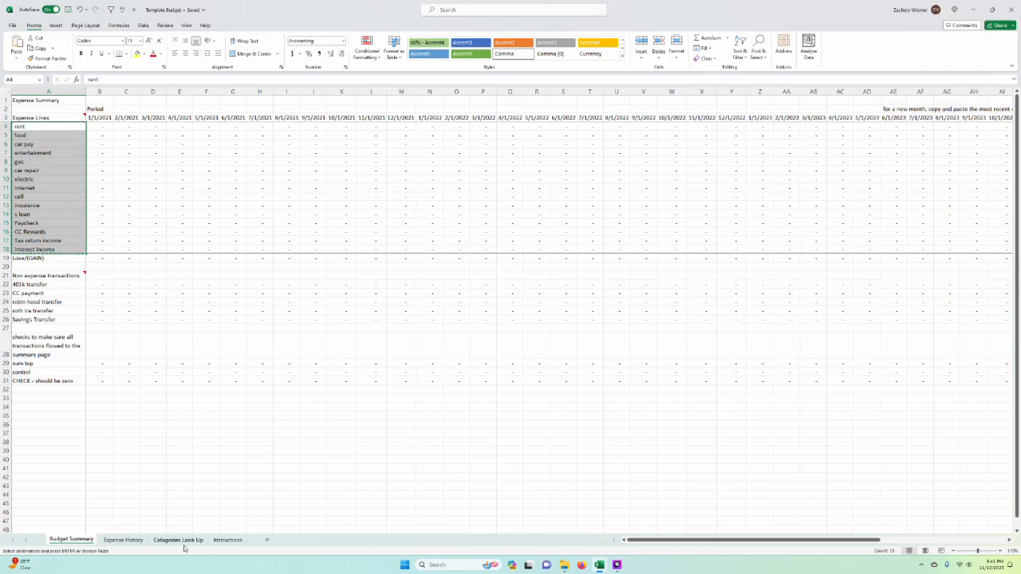
Step: Try to paste the copied expense lines into Catagories Look Up starting at G4, and undo the paste
left_click(190, 543)
left_click(517, 187)
left_click(517, 178)
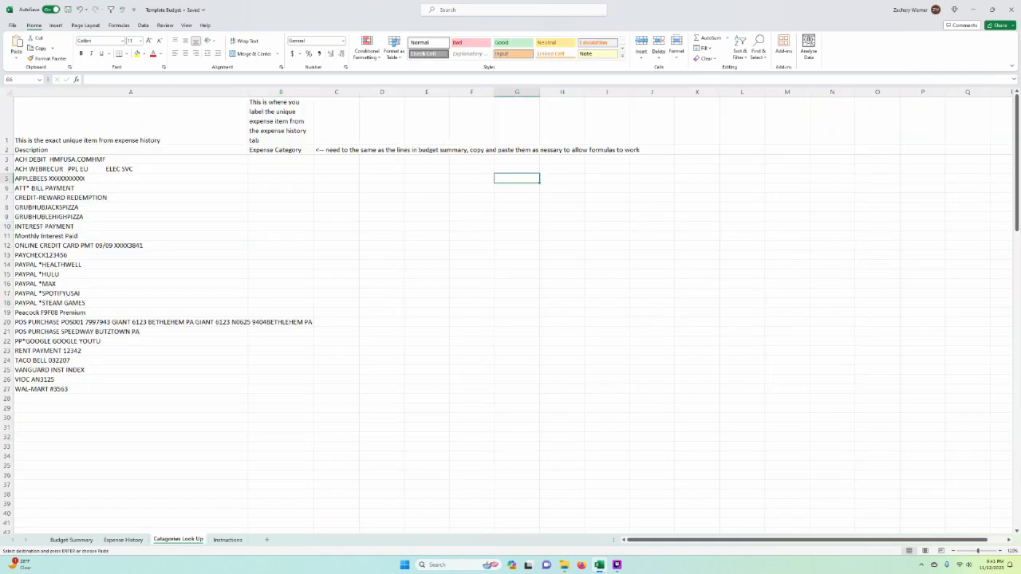
left_click(517, 168)
right_click(519, 169)
left_click(562, 235)
left_click(614, 294)
right_click(506, 168)
left_click(539, 225)
key("ctrl+z")
left_click(652, 236)
left_click_drag(562, 245, 519, 246)
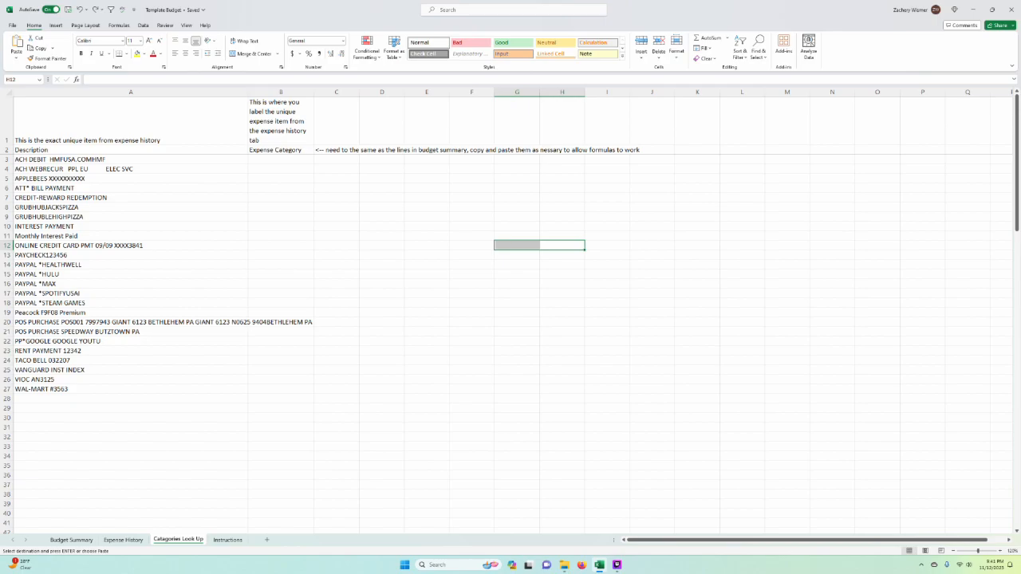
left_click(472, 217)
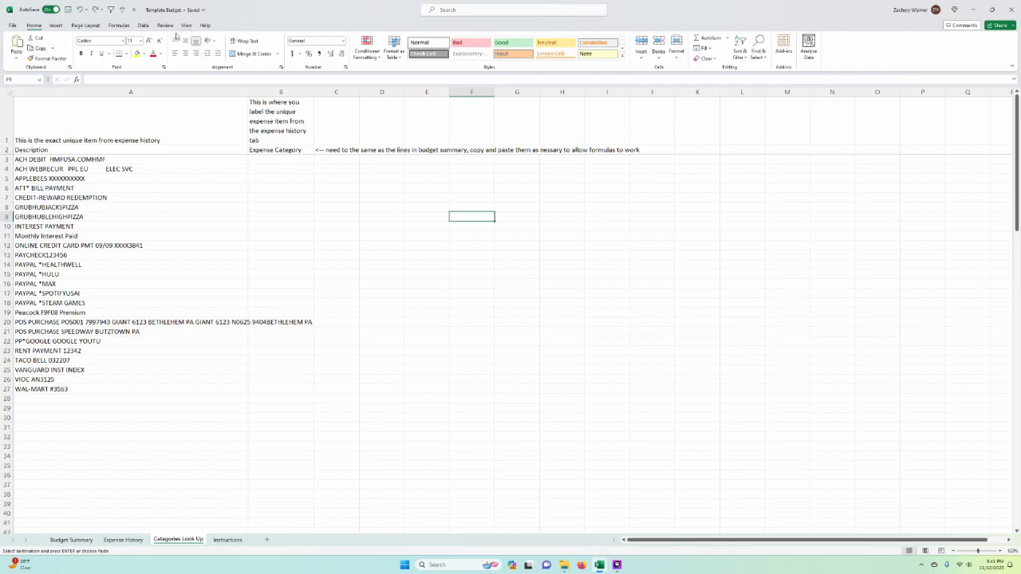
Step: Open a second window of the workbook and arrange both windows side by side
left_click(186, 25)
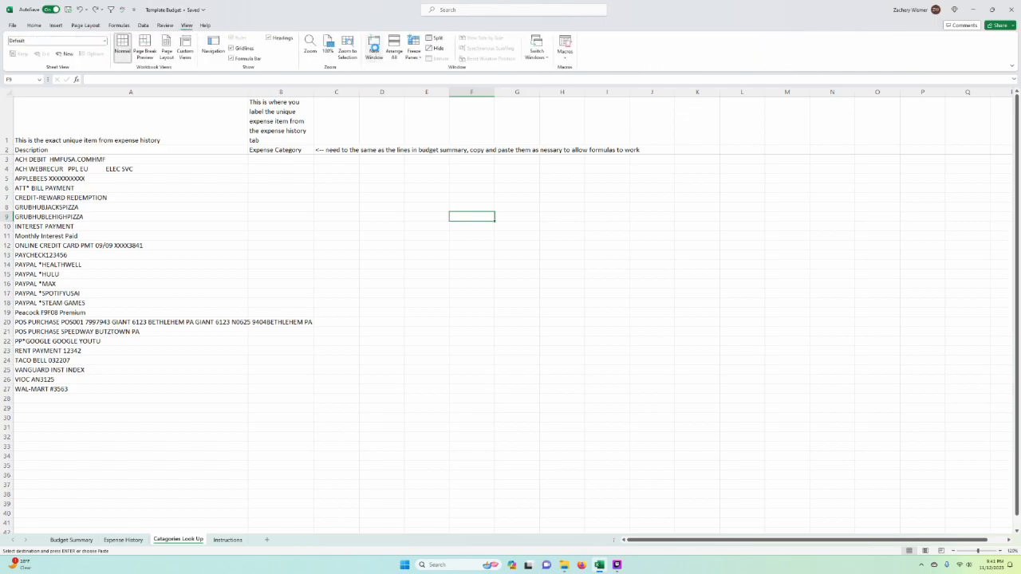
left_click(374, 49)
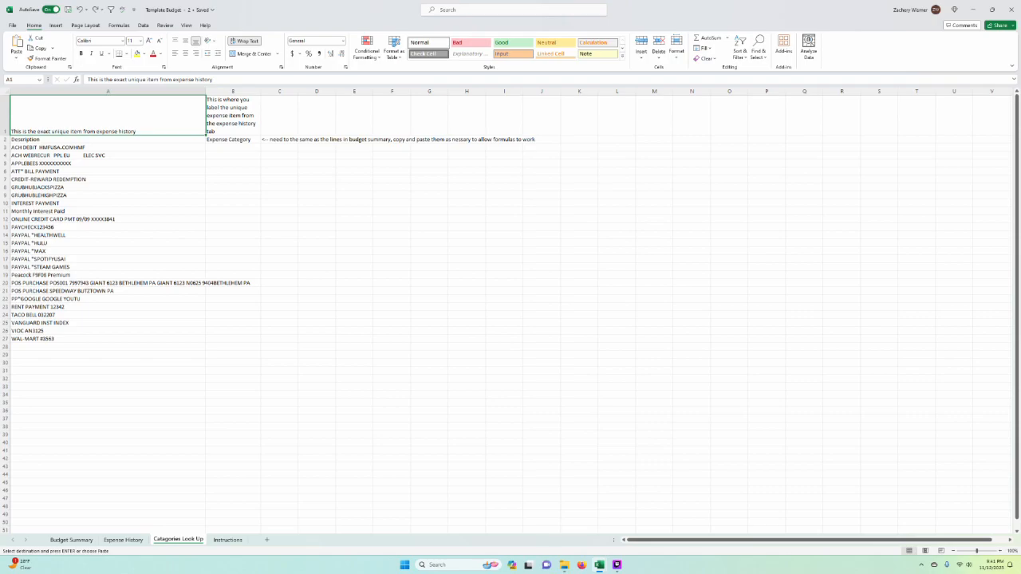
key("super+Right")
left_click(294, 192)
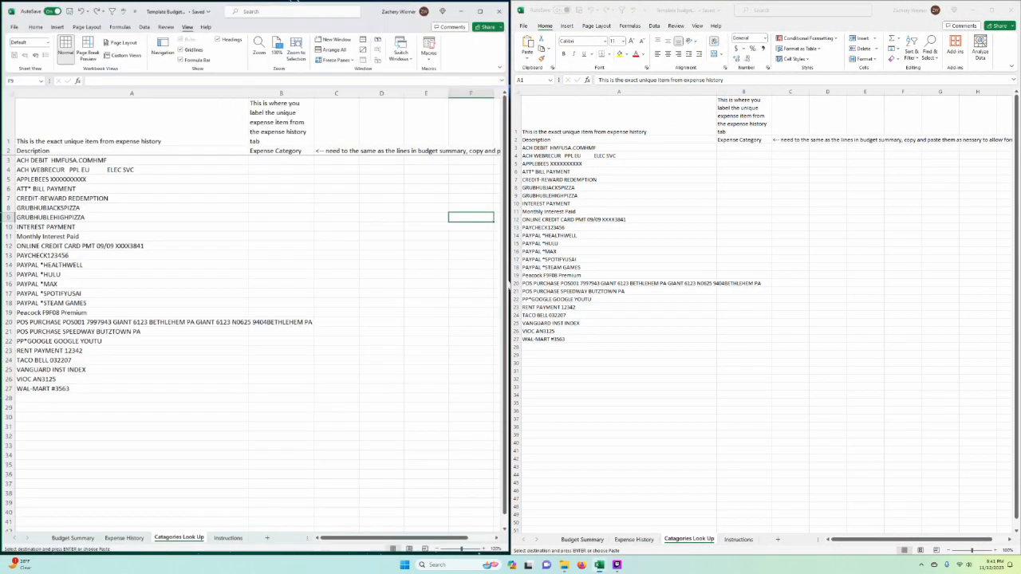
left_click(680, 204)
left_click(343, 303)
left_click(644, 419)
Step: Show Budget Summary in the original window, cancel the pending copy, and enlarge that sheet's view to 140%
left_click(78, 540)
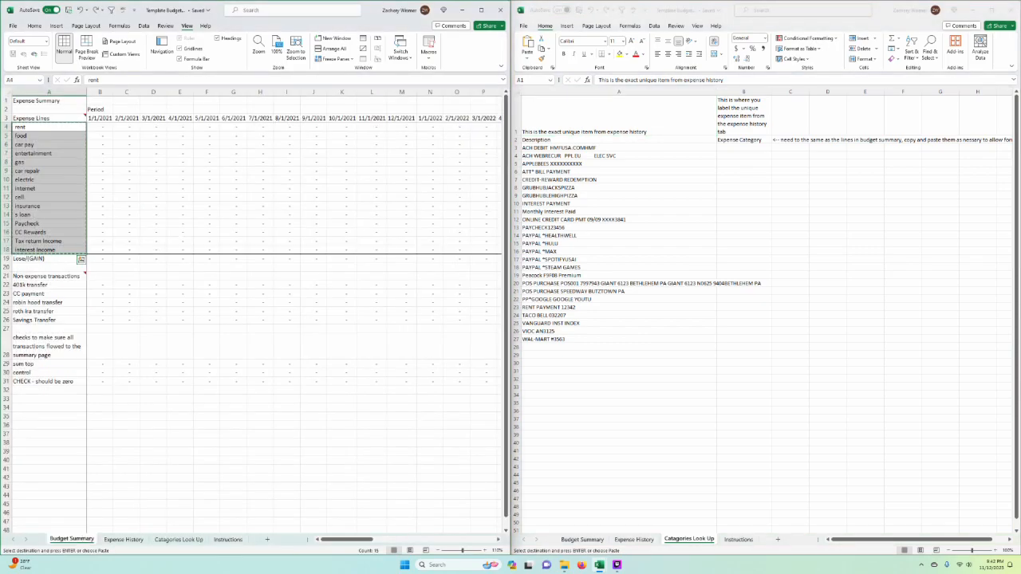
key("Escape")
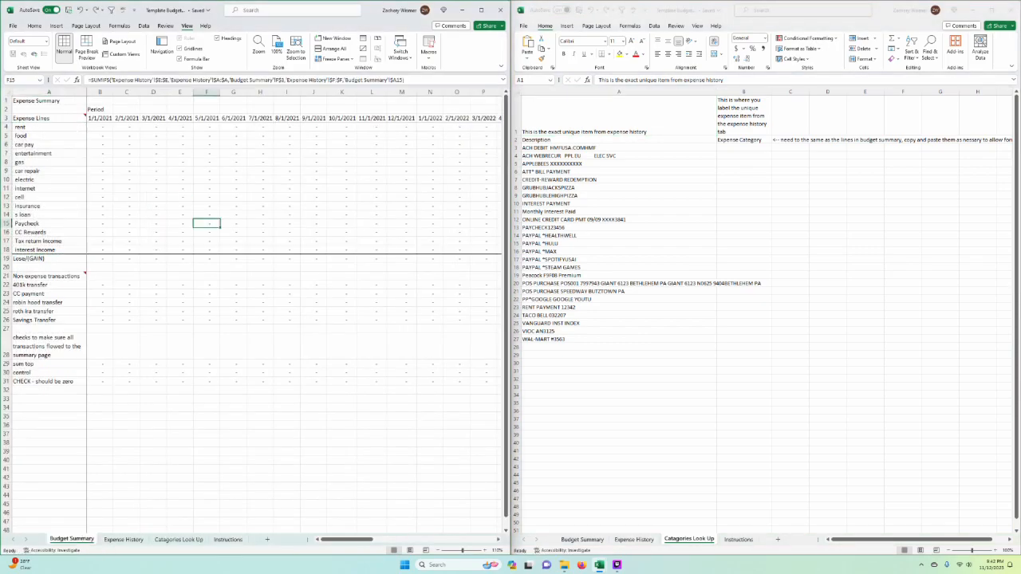
left_click(790, 180)
left_click(789, 180)
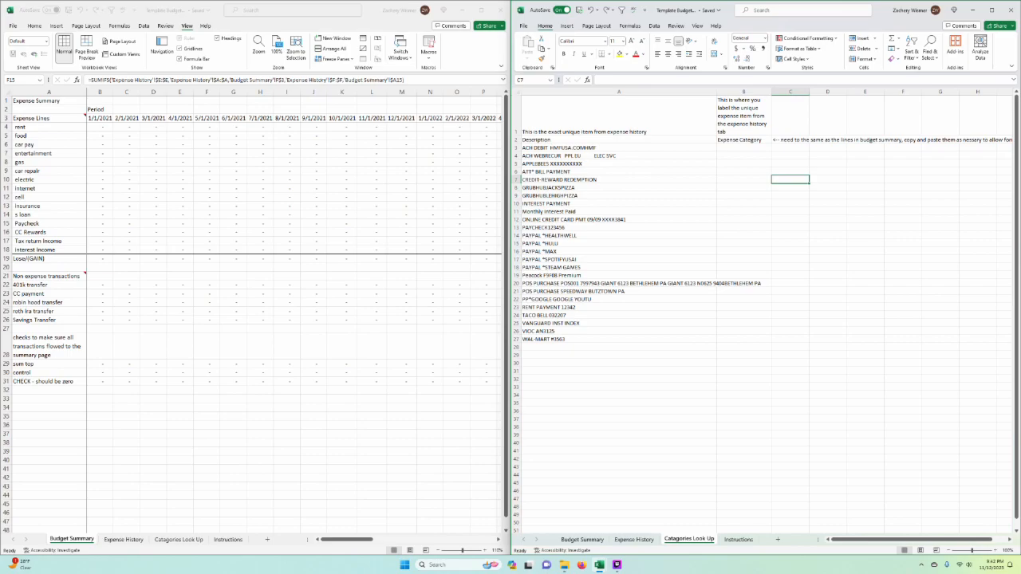
left_click(487, 552)
left_click(487, 552)
left_click(487, 552)
left_click(399, 417)
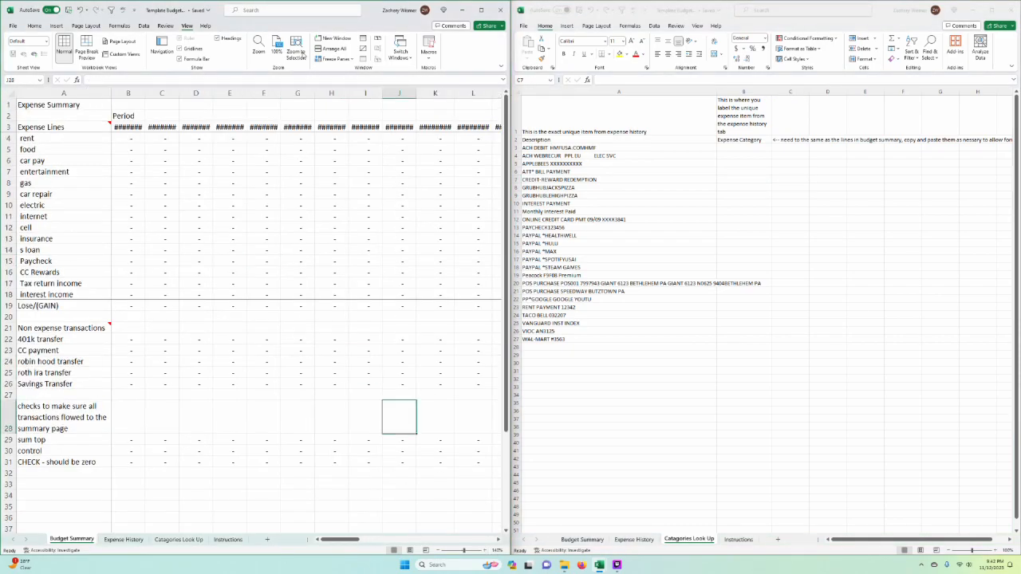
Step: Snap the Budget Summary window to the right half of the screen, with Catagories Look Up on the left half
left_click_drag(372, 10, 547, 94)
key("super+Right")
key("Return")
left_click(638, 93)
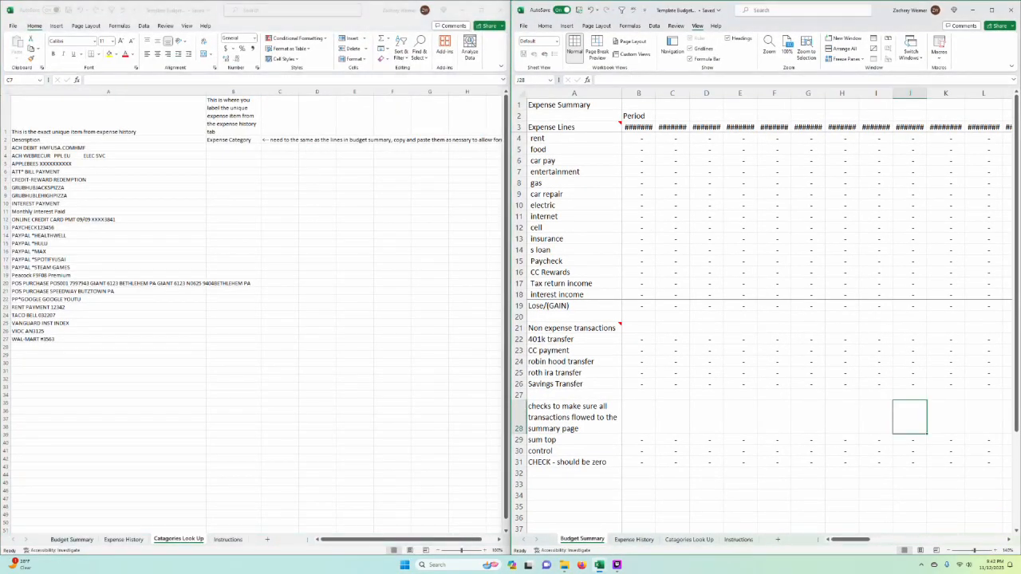
Step: Reduce the Budget Summary view to 110% so its month headings fit the columns
left_click(948, 551)
key("alt+Tab")
left_click(948, 551)
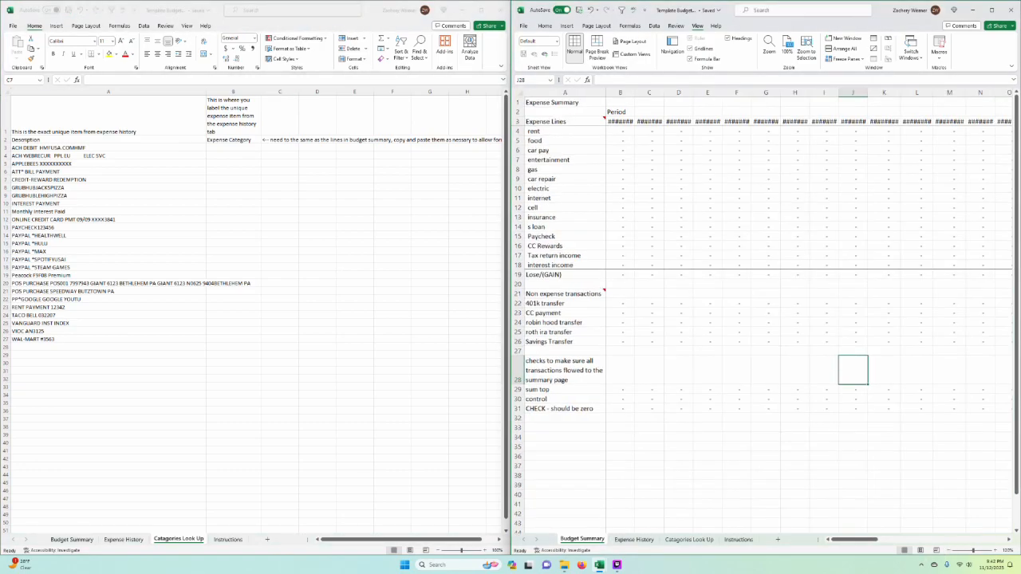
left_click(949, 551)
left_click(949, 550)
left_click(796, 403)
left_click(558, 292)
left_click(319, 269)
left_click(317, 268)
left_click(558, 275)
left_click(995, 550)
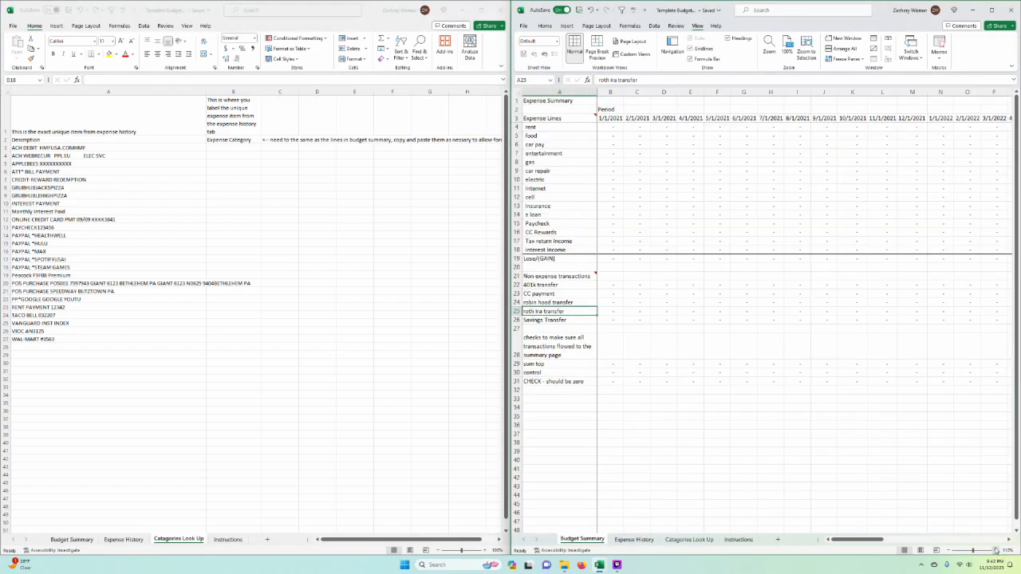
Step: Copy the "car pay" line from Budget Summary into Expense Category cell B3 for ACH DEBIT HMFUSA.COMHMF
left_click(318, 204)
left_click(233, 179)
left_click(150, 149)
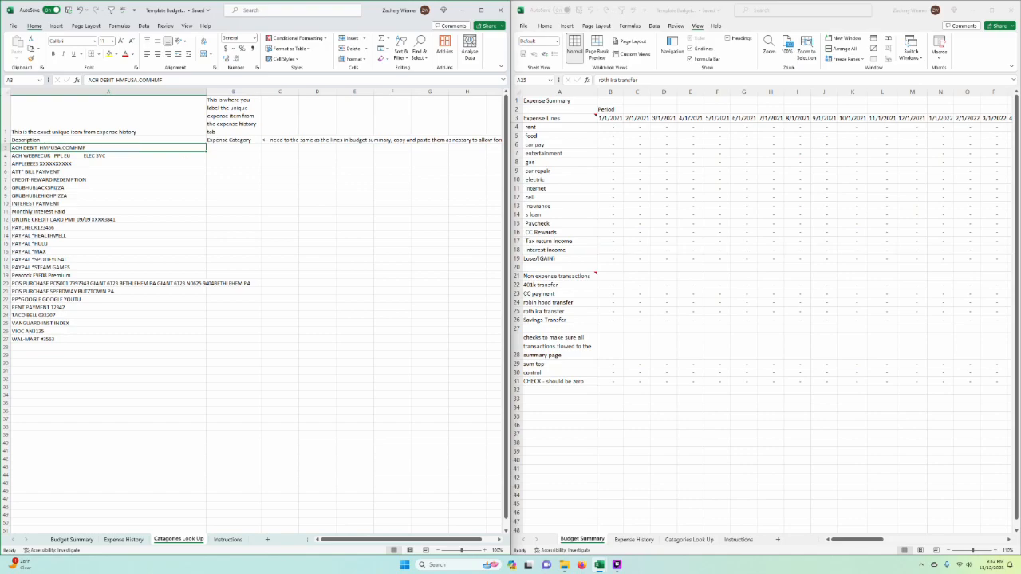
left_click(559, 145)
key("ctrl+c")
left_click(233, 148)
key("ctrl+v")
left_click(354, 275)
key("Escape")
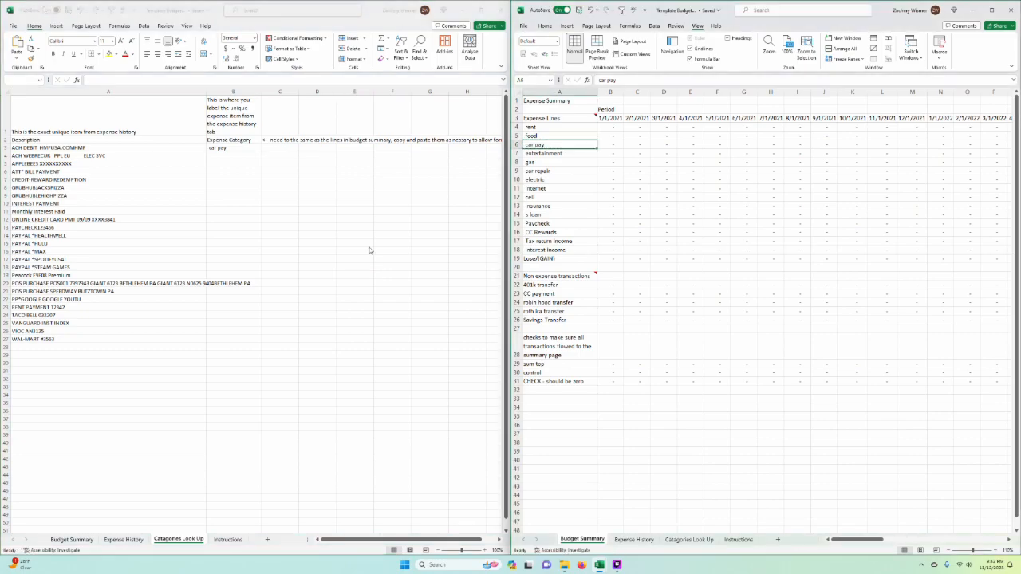
Step: Check the categories returned in Expense History against the car pay entry in Catagories Look Up
left_click(84, 540)
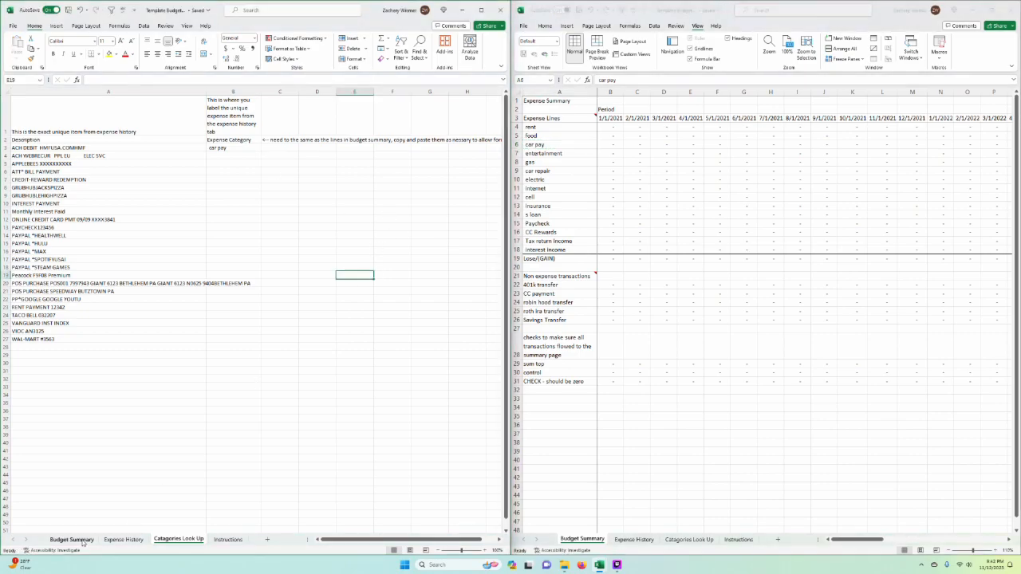
left_click(118, 540)
scroll(319, 292, "right", 1)
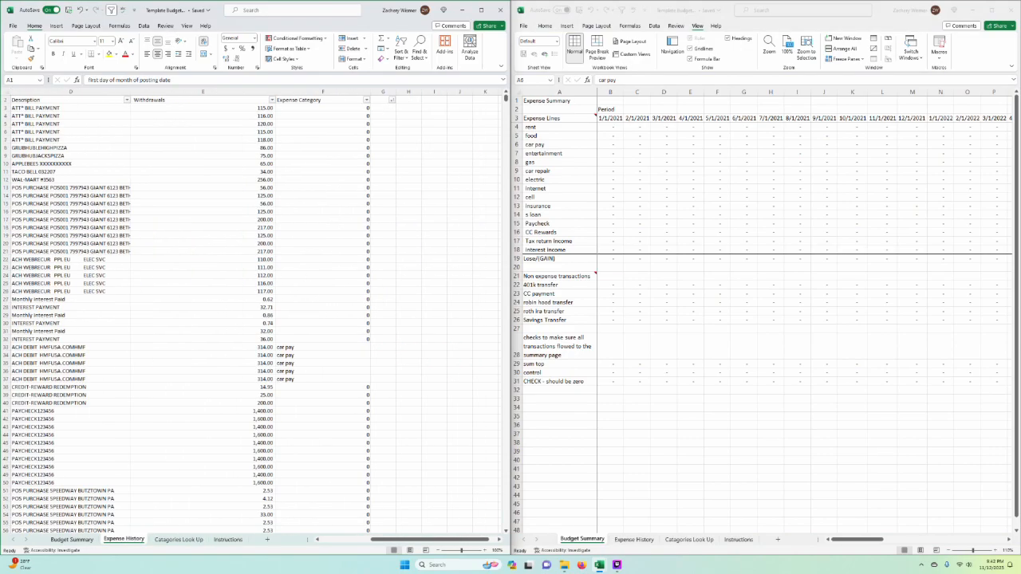
left_click(178, 540)
left_click(109, 148)
key("Right")
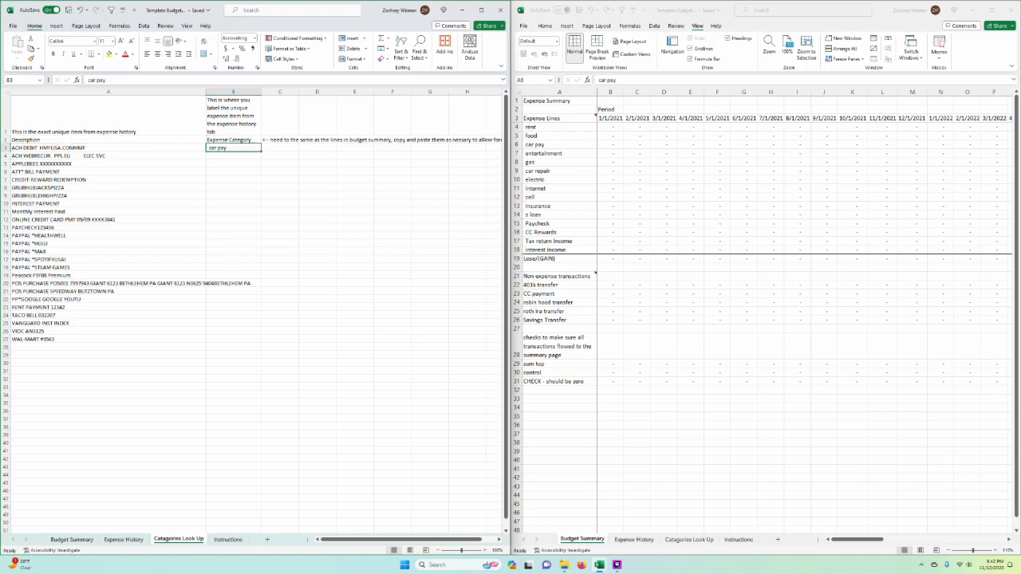
Step: Maximize the window on Expense History and examine the ACH DEBIT HMFUSA.COMHMF descriptions with their expense categories
left_click(124, 539)
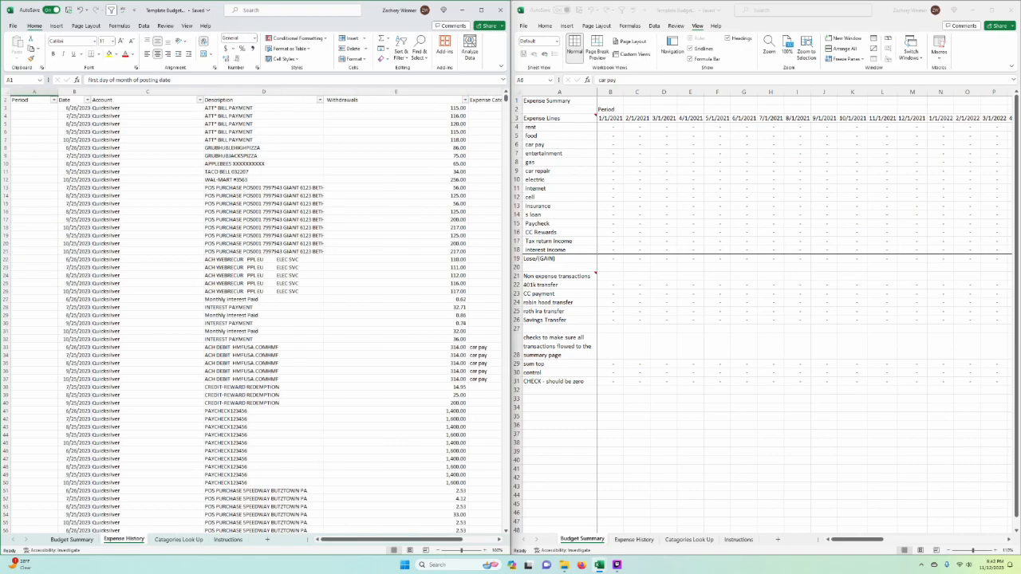
left_click(481, 10)
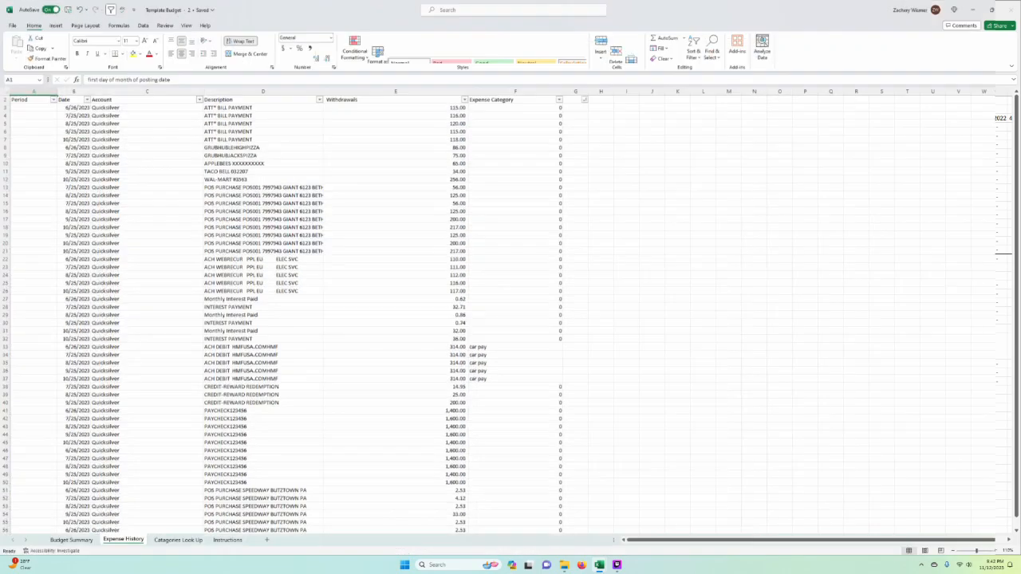
scroll(647, 303, "up", 1)
left_click_drag(482, 363, 495, 418)
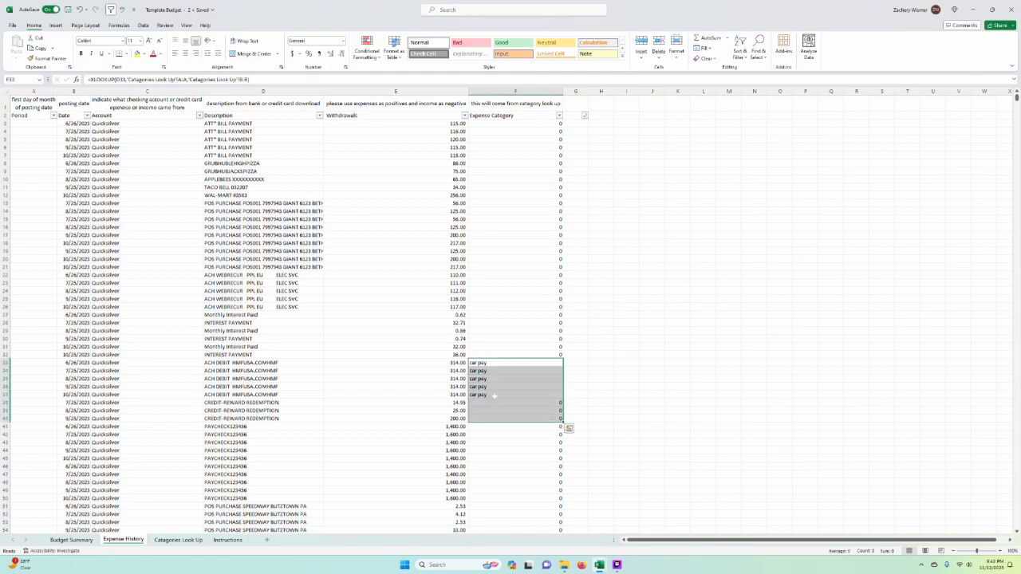
left_click_drag(256, 363, 257, 403)
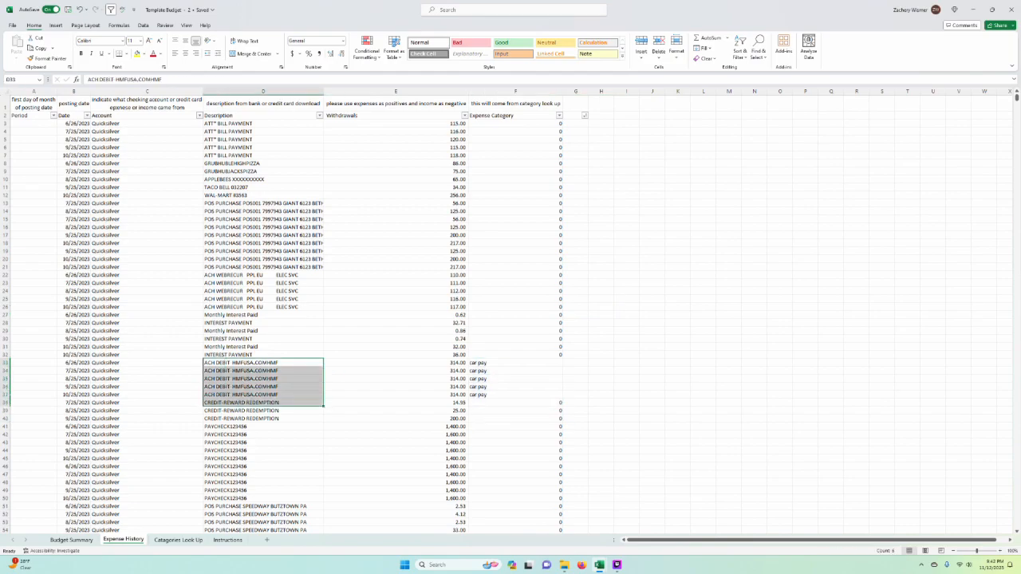
Step: Review the month columns in Budget Summary, and return to Catagories Look Up alongside the Budget Summary window
left_click(80, 541)
scroll(600, 428, "right", 4)
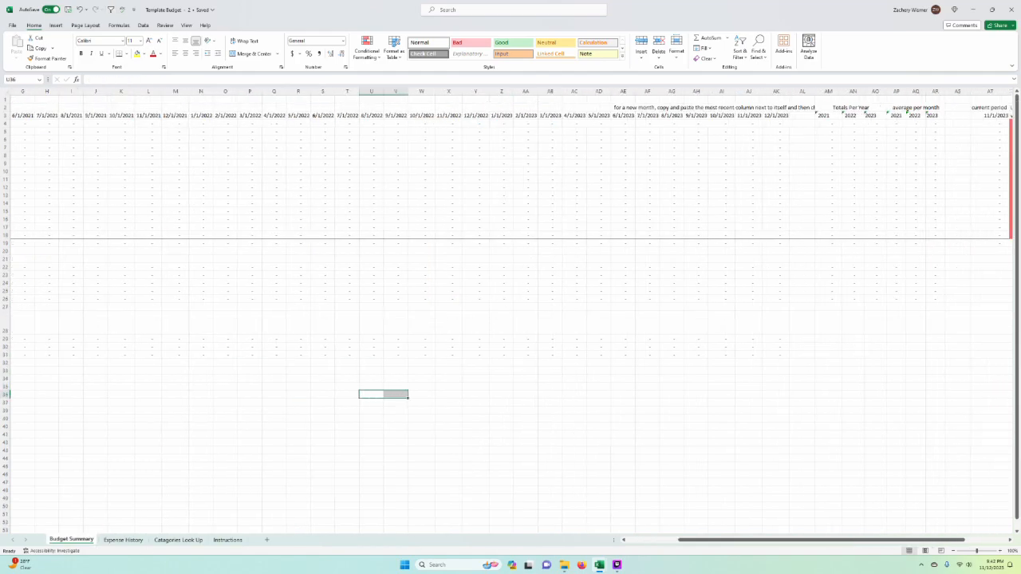
scroll(599, 428, "left", 4)
left_click(123, 541)
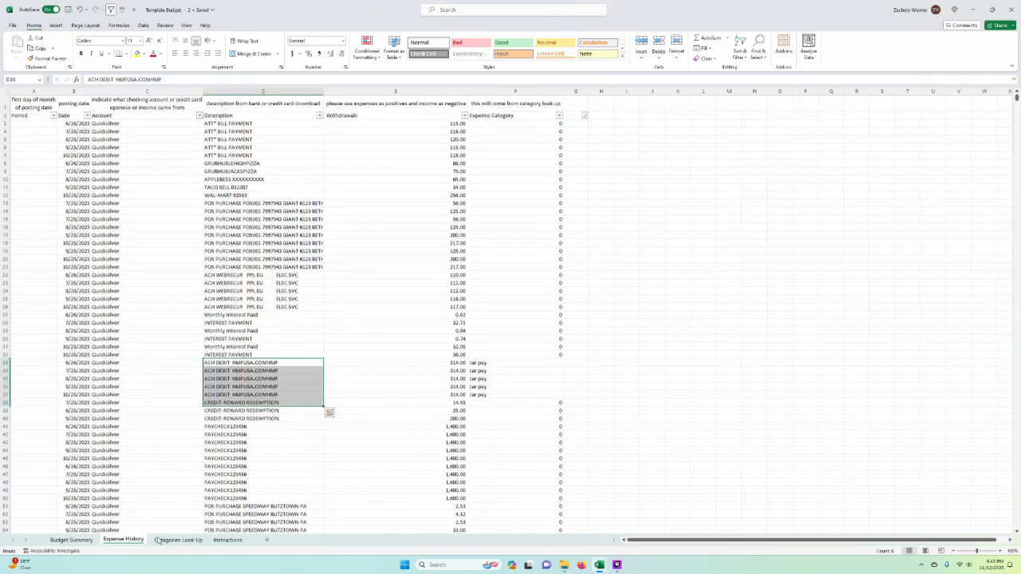
left_click(178, 540)
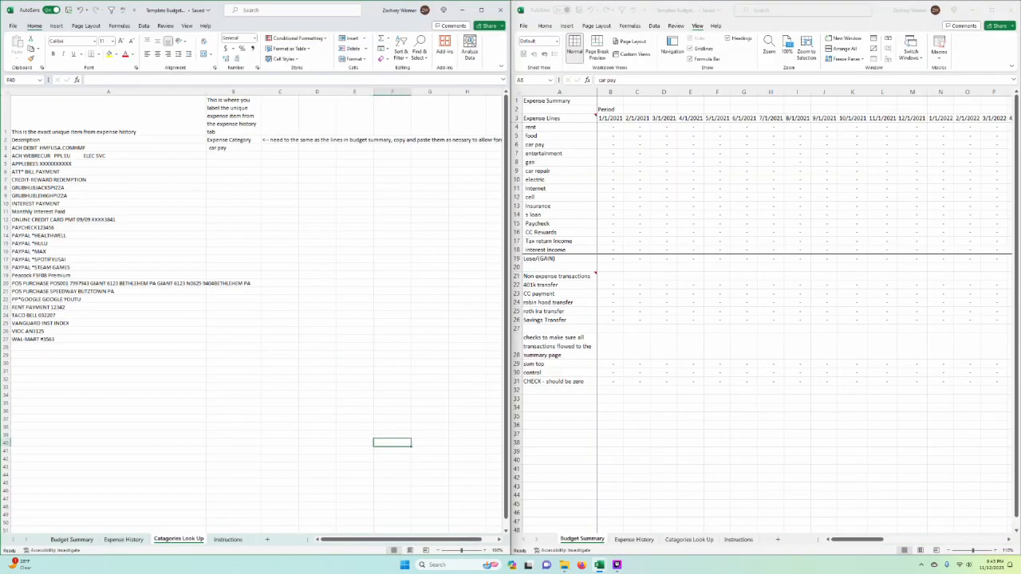
Step: Copy the "electric" line from Budget Summary into Expense Category cell B4 for ACH WEBRECUR PPL EU ELEC SVC
left_click(108, 155)
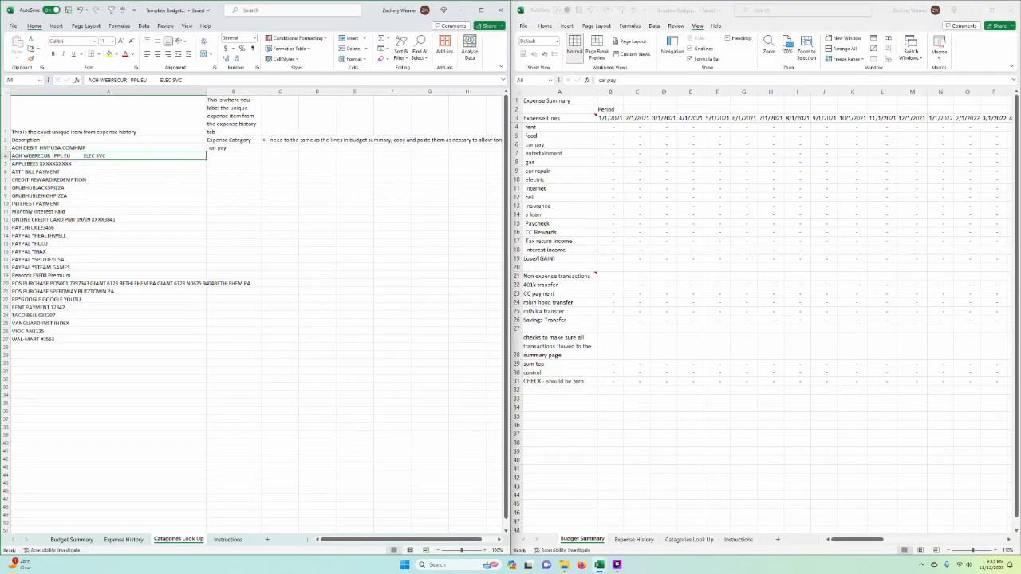
left_click(559, 144)
key("Down")
key("Down")
key("Down")
key("Down")
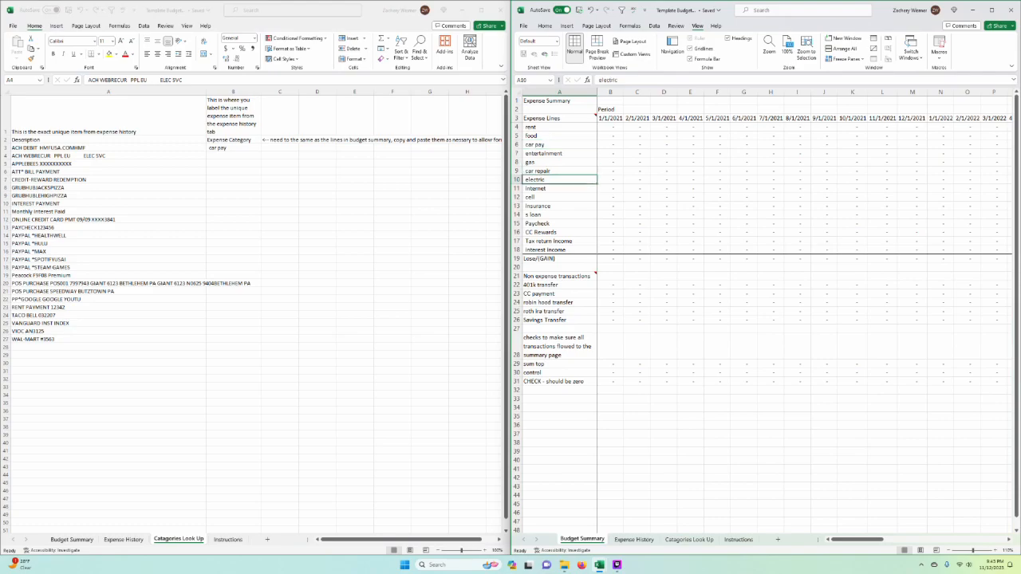
key("ctrl+c")
key("alt+Tab")
key("Right")
key("ctrl+v")
Step: Copy the "food" line from Budget Summary into Expense Category cell B5 for the APPLEBEES description
key("Left")
key("Down")
key("alt+Tab")
key("Up")
key("Up")
key("Up")
key("Up")
key("Up")
key("ctrl+c")
key("alt+Tab")
key("Right")
key("ctrl+v")
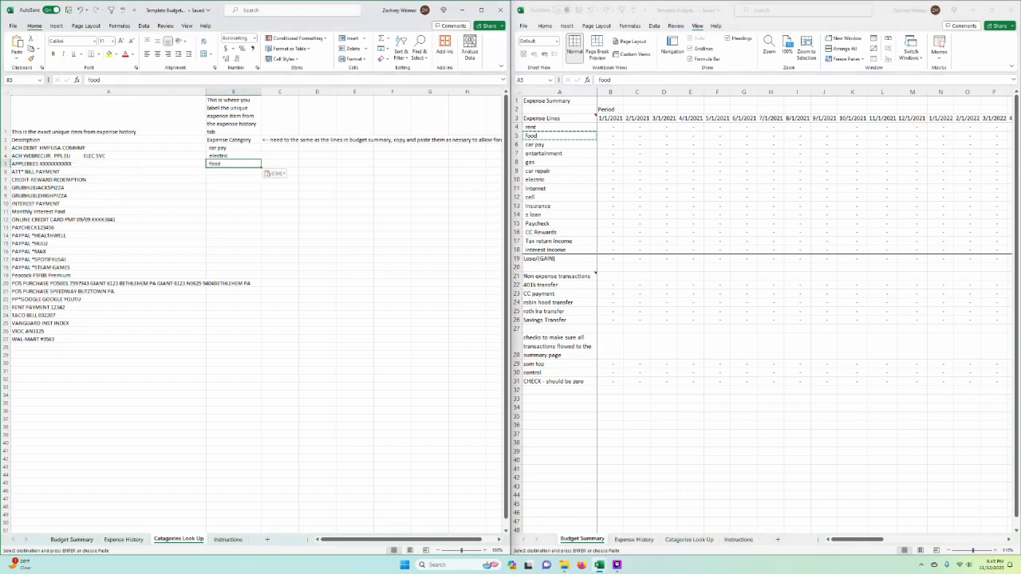
Step: Copy the "cell" line from Budget Summary into Expense Category cell B6 for ATT* BILL PAYMENT
key("alt+Tab")
key("Down")
key("Down")
key("Down")
key("Down")
key("Down")
key("Down")
key("Down")
key("ctrl+c")
key("alt+Tab")
key("Down")
key("ctrl+v")
Step: Copy the "CC Rewards" line from Budget Summary into Expense Category cell B7 for CREDIT-REWARD REDEMPTION
key("Down")
key("Down")
key("Down")
key("Down")
key("Down")
key("Up")
key("Up")
key("Up")
key("Up")
key("Left")
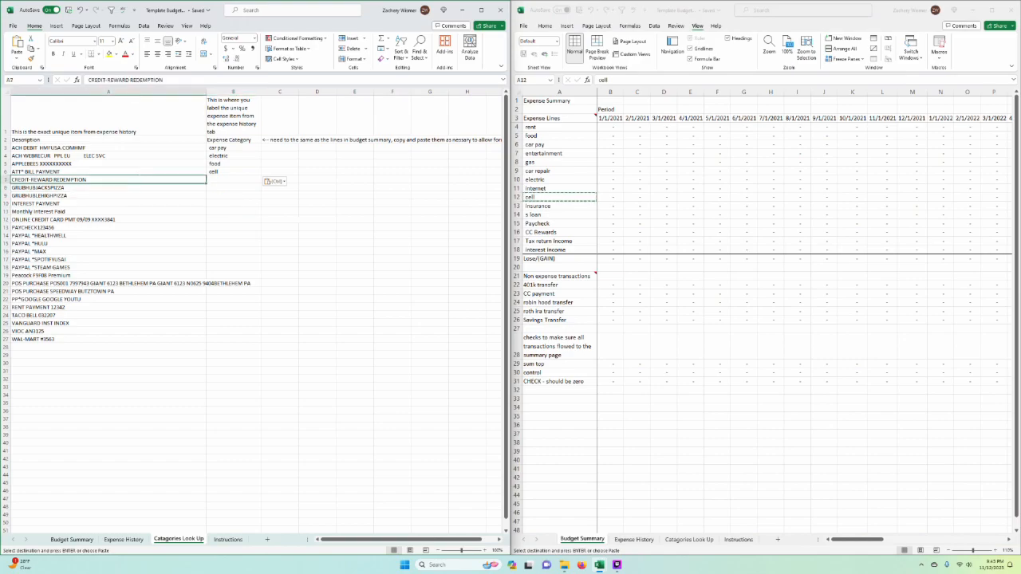
key("alt+Tab")
key("Down")
key("Down")
key("Down")
key("Down")
key("Down")
key("Down")
key("Down")
key("Down")
key("Down")
key("Down")
key("Down")
key("Down")
key("Down")
key("Down")
key("Down")
key("Down")
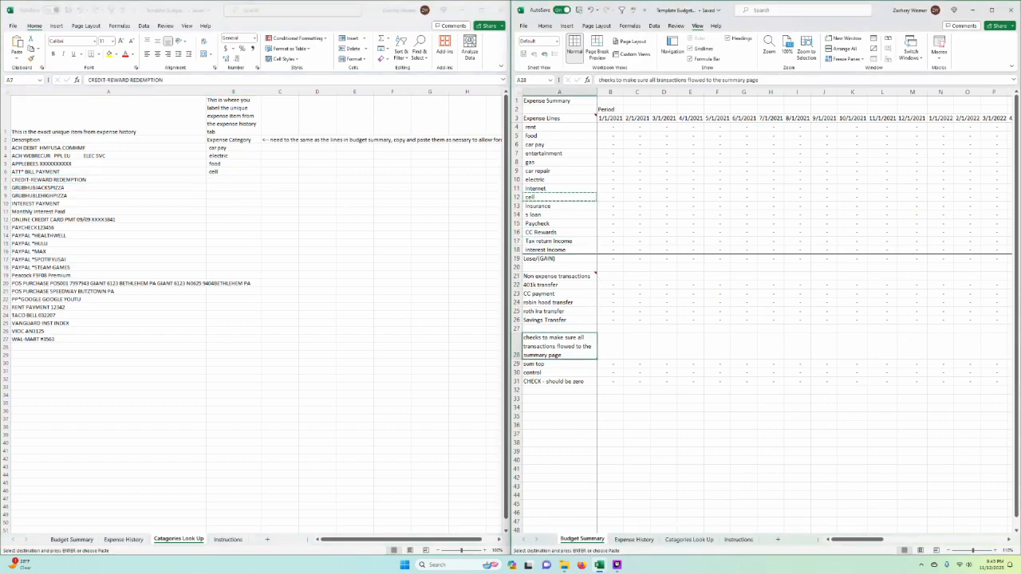
key("Up")
key("Up")
key("Up")
key("Up")
key("Up")
key("Up")
key("Up")
key("Up")
key("Up")
key("Up")
key("Up")
key("Up")
key("ctrl+c")
key("alt+Tab")
key("Right")
key("ctrl+v")
Step: Enter "food" as the expense category in B8 and B9 for the two GRUBHUB descriptions
left_click(108, 243)
left_click(233, 187)
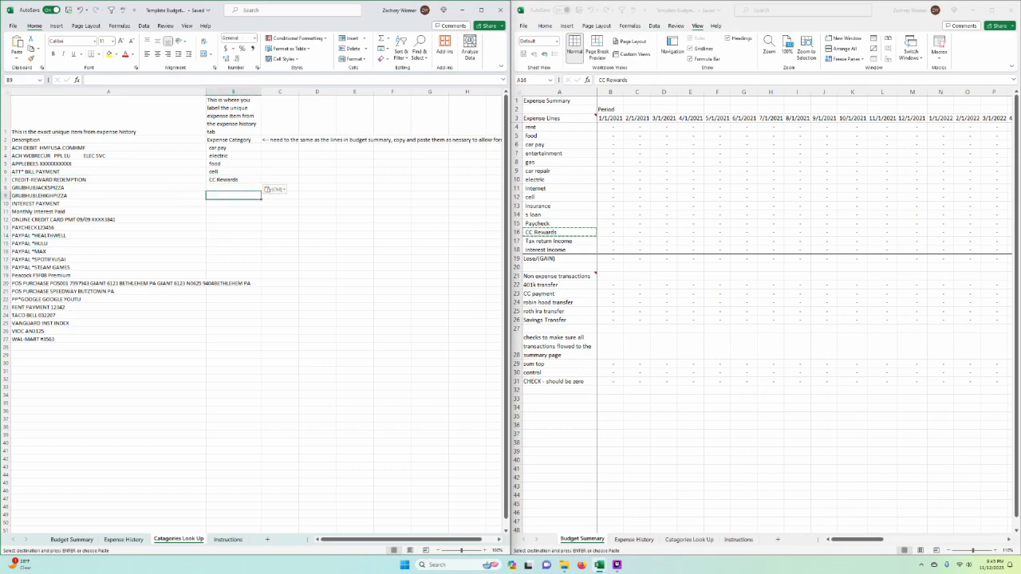
type("food")
key("Return")
type("food")
key("Return")
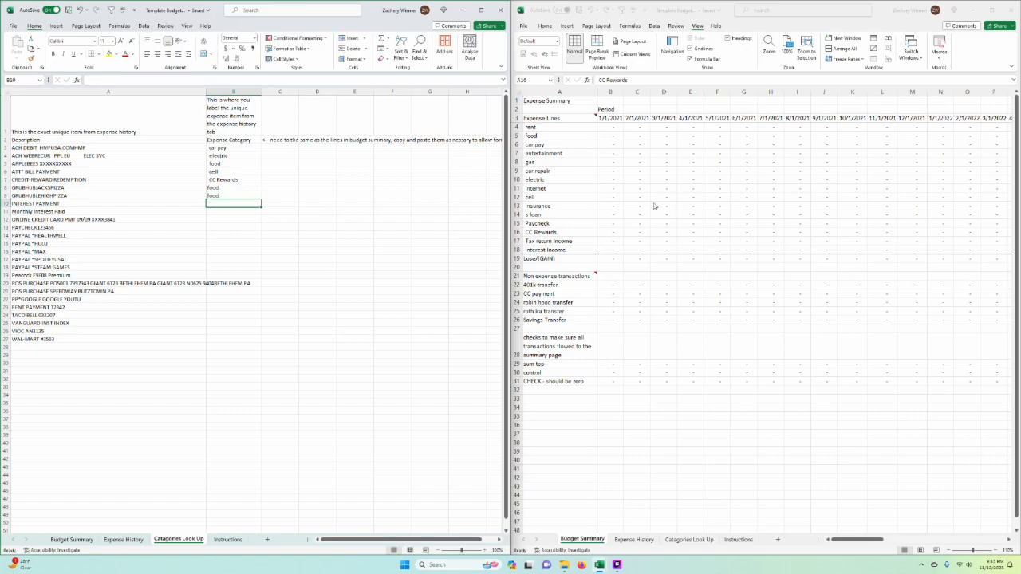
Step: Copy the "Interest Income" line from Budget Summary into Expense Category cell B10 for INTEREST PAYMENT
left_click(719, 11)
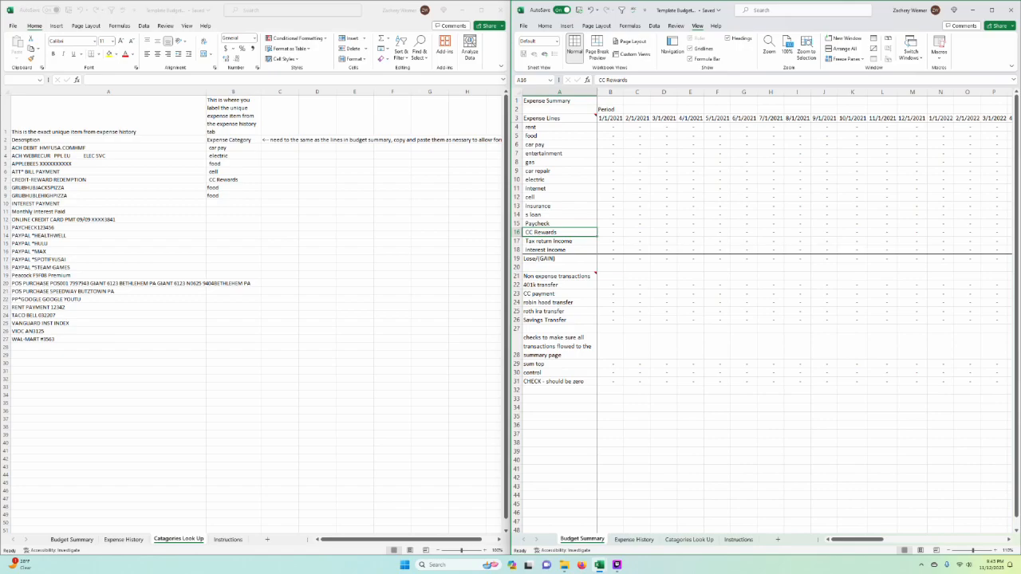
key("alt+Tab")
key("alt+Tab")
key("Down")
key("Down")
key("ctrl+c")
key("alt+Tab")
key("ctrl+v")
left_click(316, 303)
Step: Apply the formatting of the "cell" entry in B6 to the Interest Income entry in B10
left_click(233, 204)
left_click(233, 172)
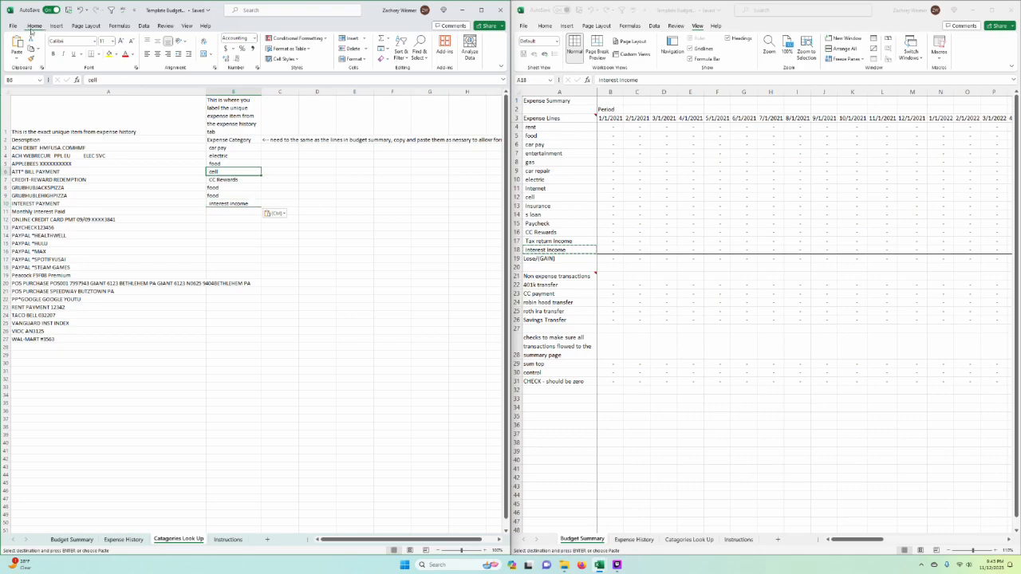
left_click(31, 59)
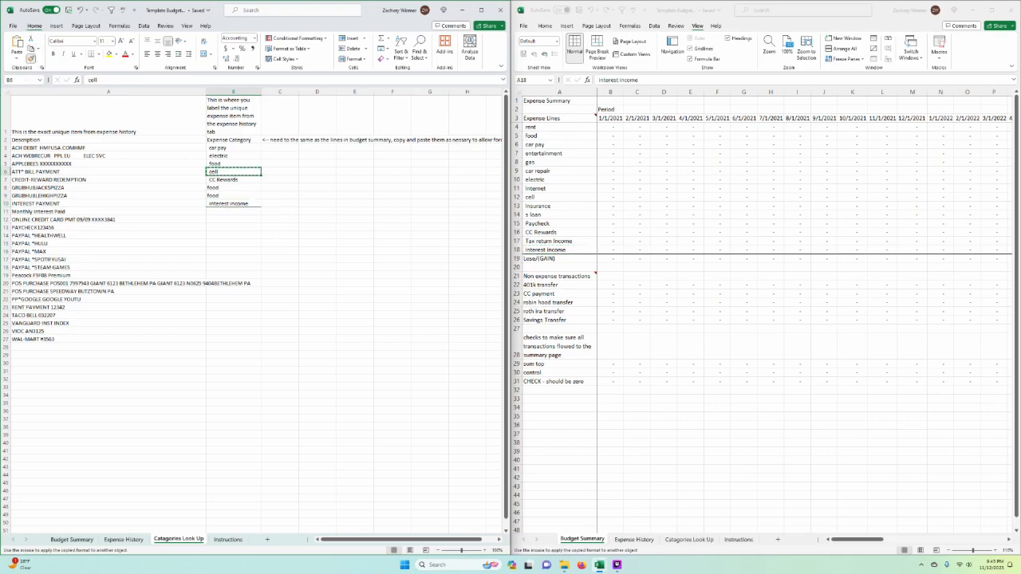
left_click(317, 252)
left_click_drag(233, 188, 261, 214)
left_click(232, 203)
left_click(317, 219)
Step: Try to copy the Interest Income category from B10 into B11 for Monthly Interest Paid
key("ctrl+z")
key("ctrl+c")
key("Return")
left_click(354, 244)
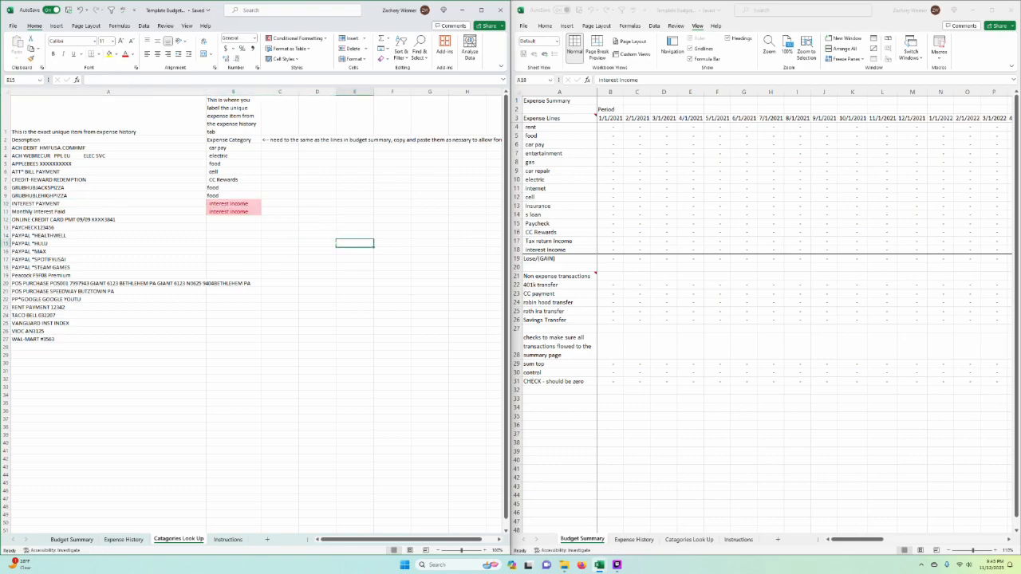
key("ctrl+z")
left_click(354, 235)
Step: Clear the conditional formatting rules from column A of Budget Summary
left_click(233, 92)
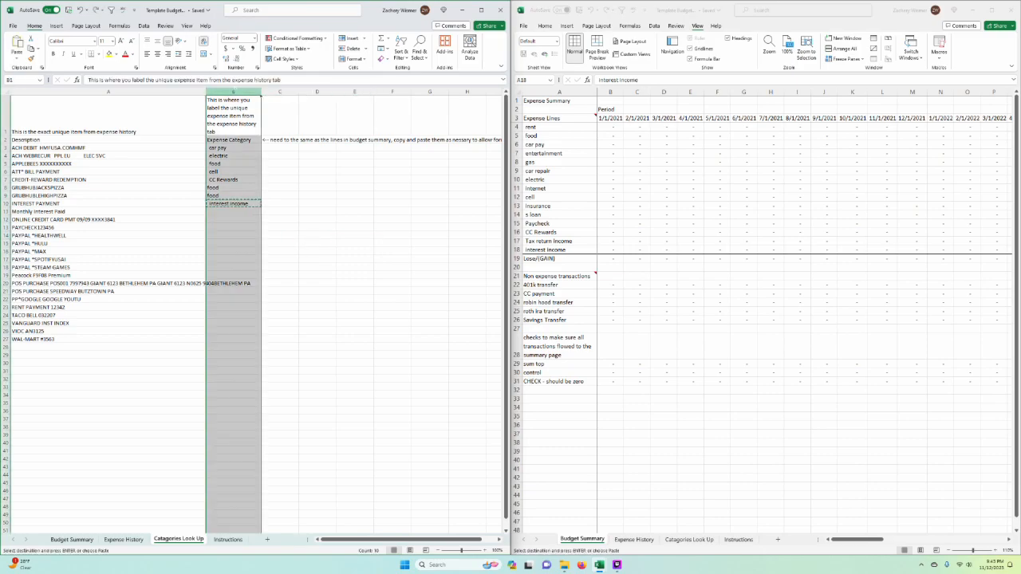
left_click(559, 92)
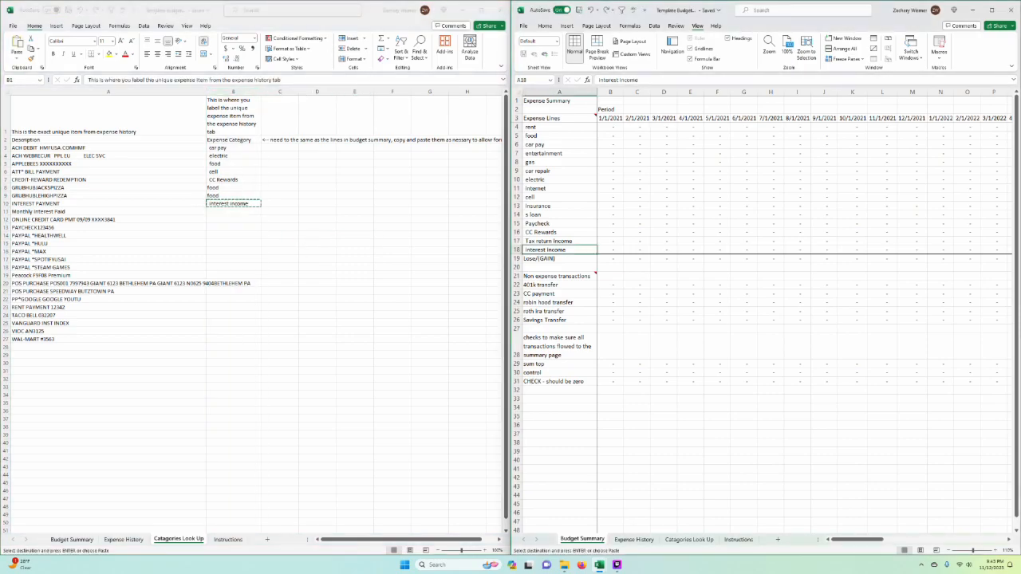
left_click(658, 26)
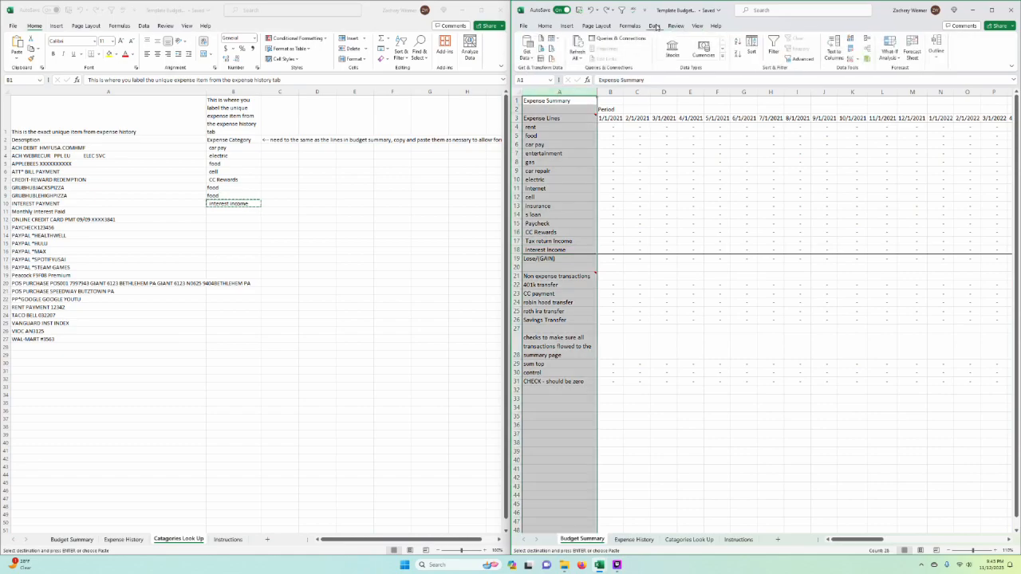
left_click(547, 27)
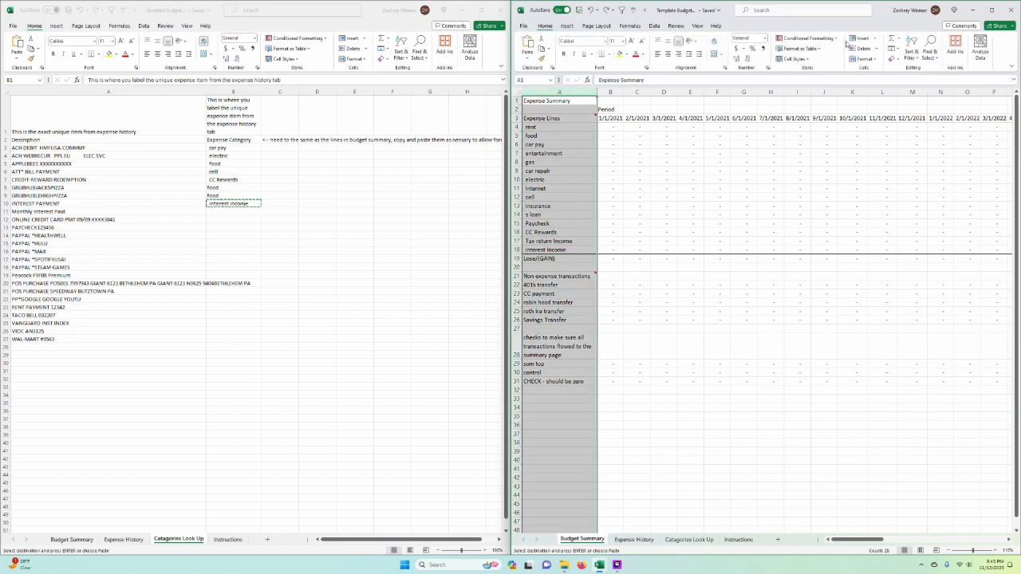
left_click(808, 38)
mouse_move(841, 151)
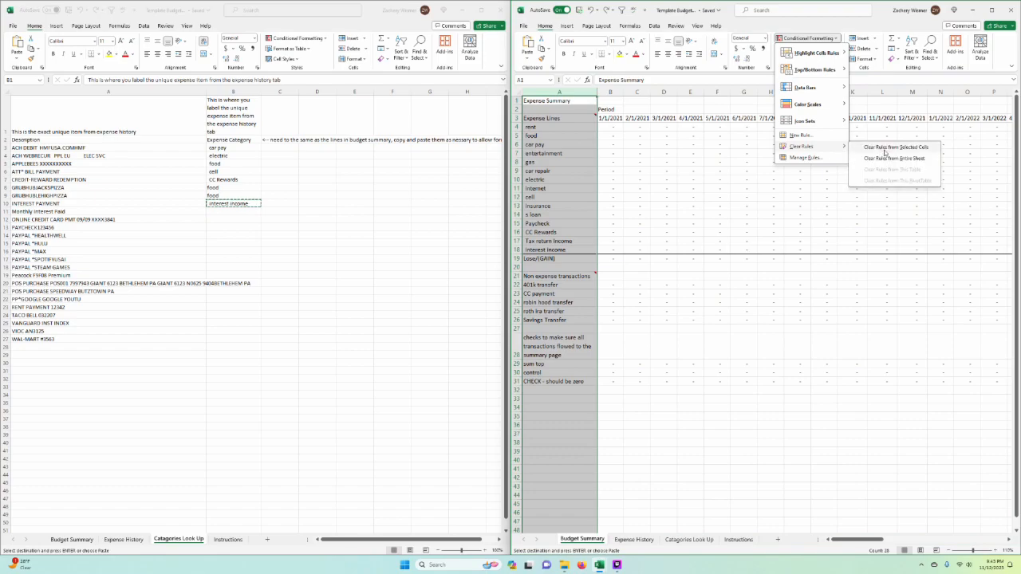
left_click(885, 152)
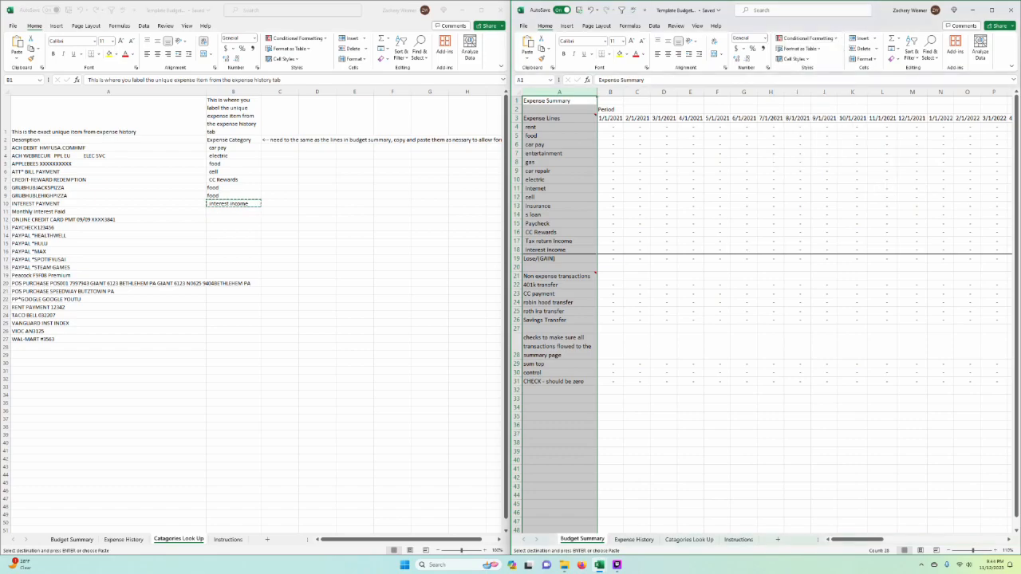
left_click(690, 276)
Step: Copy the Interest Income category into B11 for Monthly Interest Paid and cancel the pending copy
left_click(233, 227)
key("ctrl+c")
left_click(239, 212)
key("ctrl+v")
left_click(392, 212)
key("Escape")
Step: Clear the conditional formatting rules from the Expense Category column B in Catagories Look Up
left_click(234, 92)
left_click(323, 39)
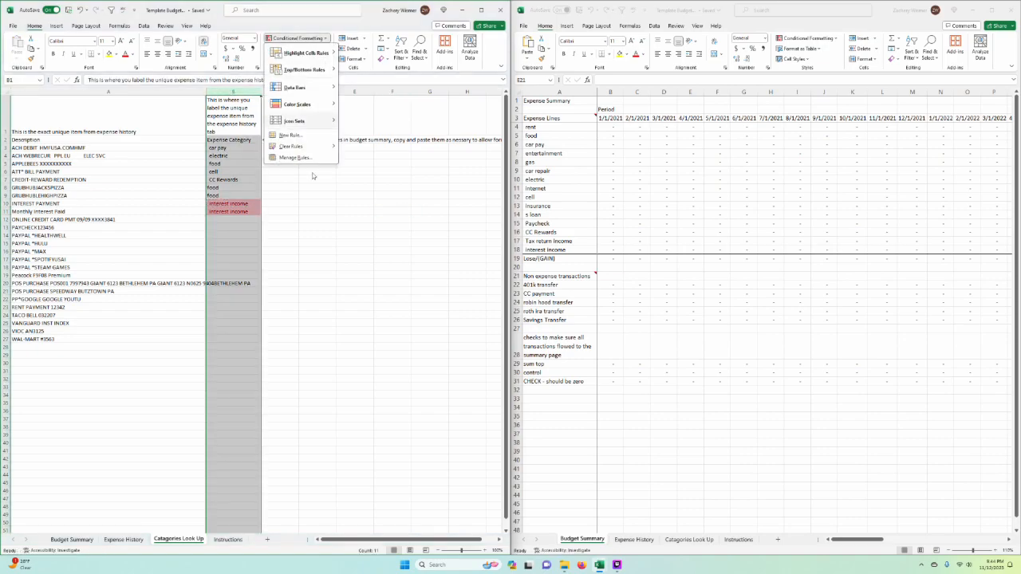
left_click(379, 143)
left_click(392, 228)
left_click(317, 267)
left_click(280, 235)
left_click(234, 243)
left_click(317, 259)
Step: Copy the "CC payment" line from Budget Summary into Expense Category cell B12 for the ONLINE CREDIT CARD PMT description
left_click(108, 220)
key("Down")
key("Up")
key("Up")
key("Down")
left_click(691, 276)
left_click(559, 329)
key("Up")
key("Up")
key("Up")
key("Up")
key("ctrl+c")
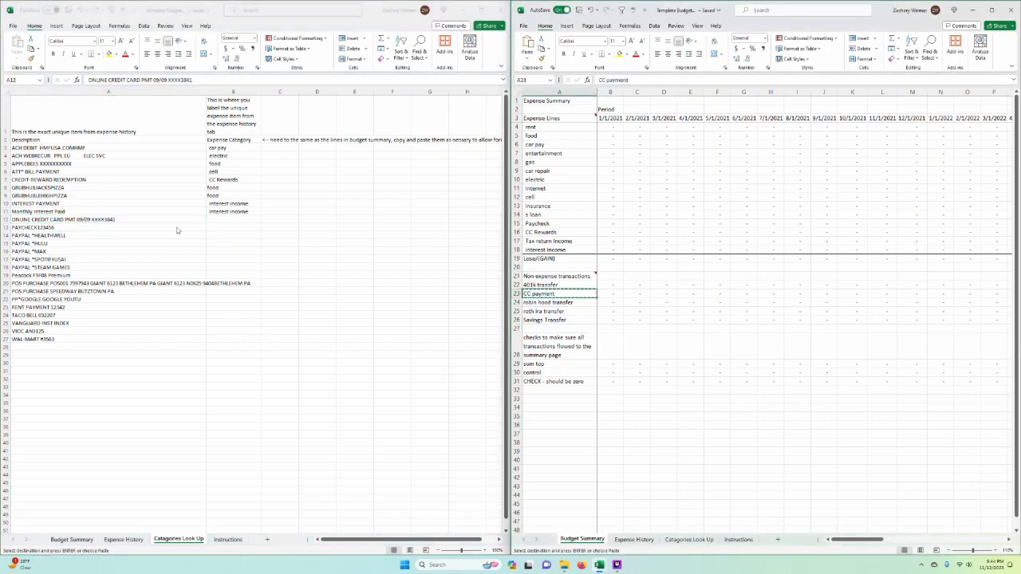
left_click(176, 228)
key("Right")
key("ctrl+v")
left_click(355, 228)
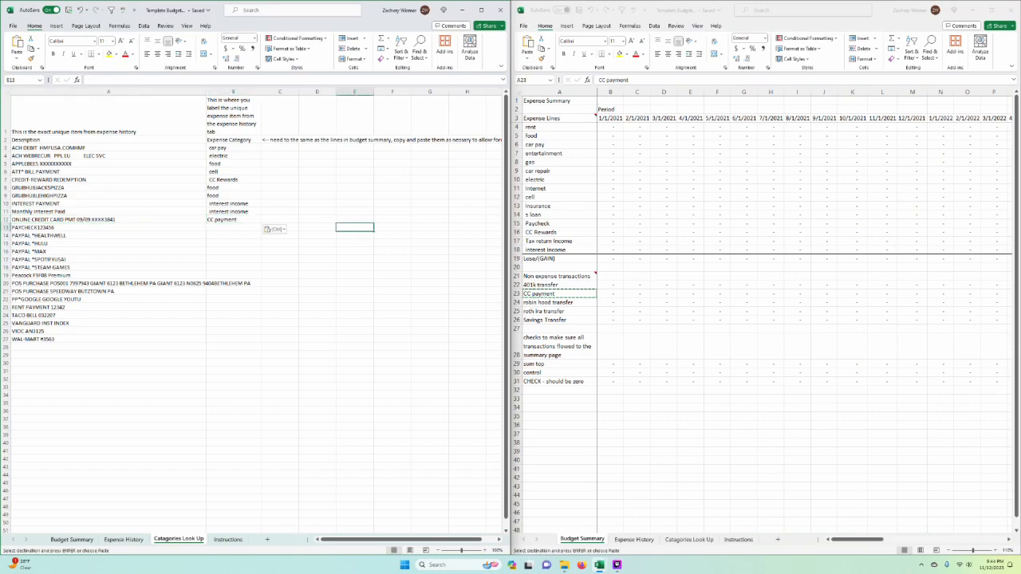
key("Left")
key("Up")
key("Up")
key("Up")
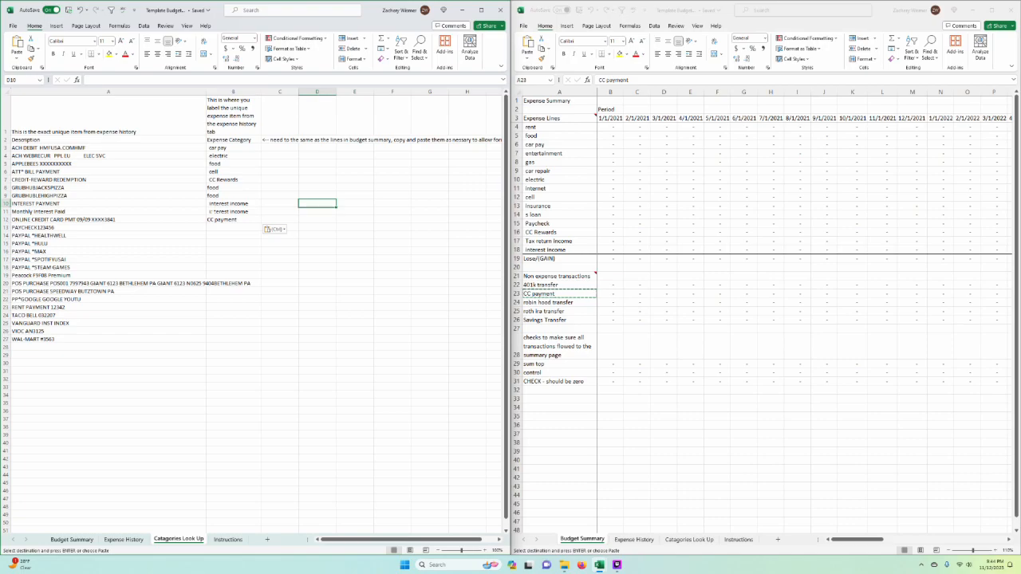
left_click(64, 219)
left_click(655, 256)
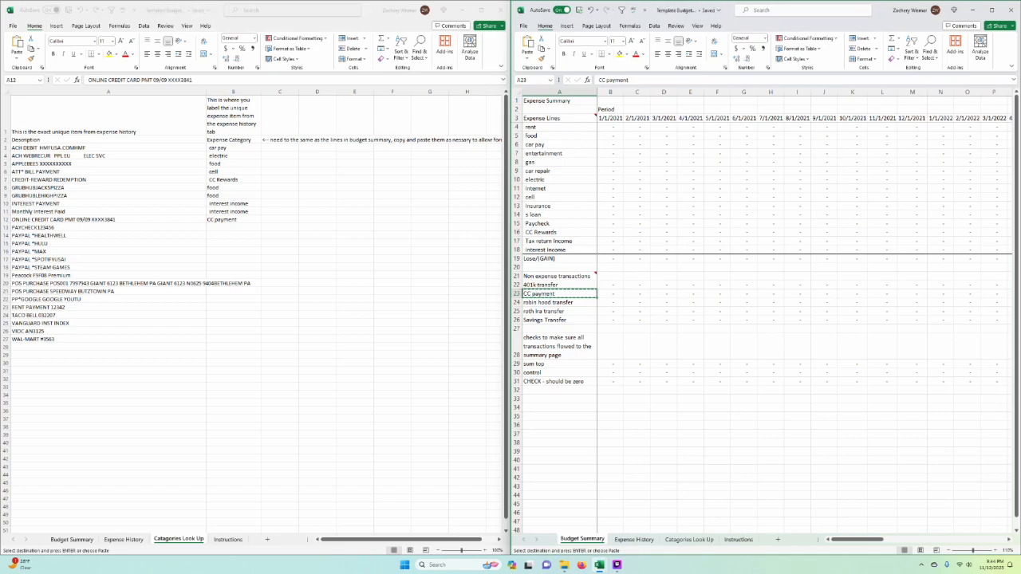
Step: Cancel the pending copy of the CC payment line from Budget Summary
left_click(564, 217)
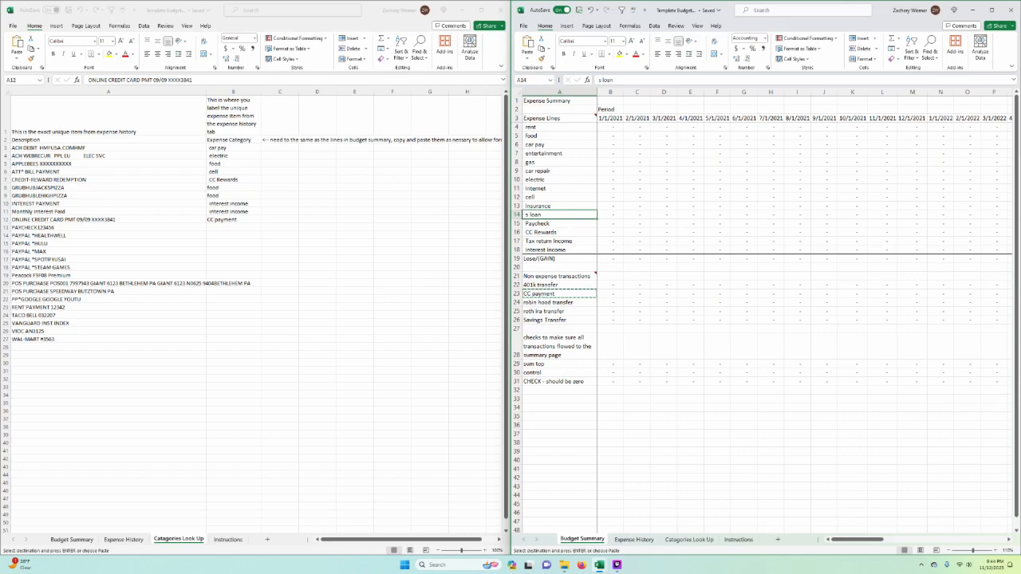
left_click(556, 224)
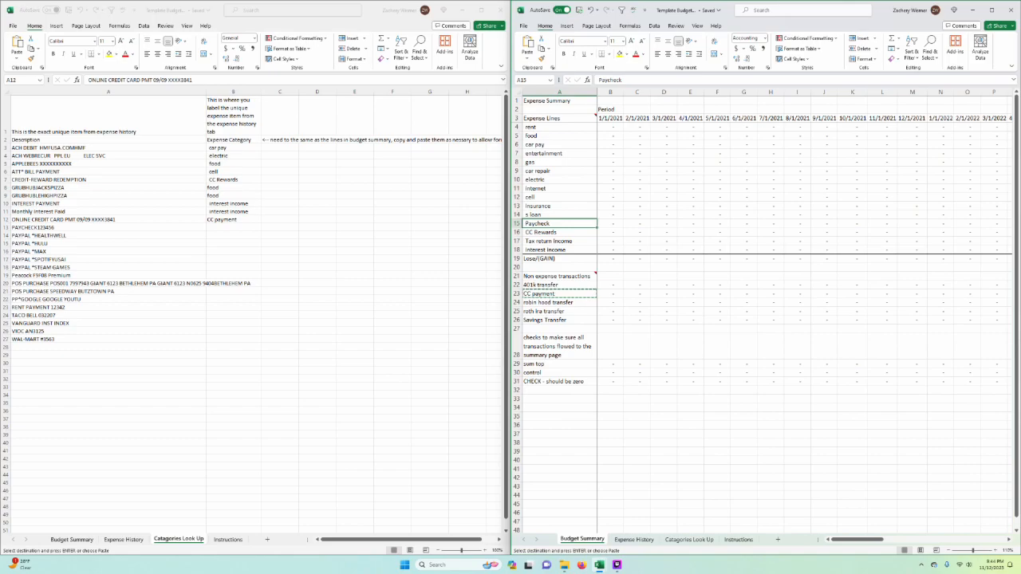
left_click(192, 351)
key("Escape")
left_click(233, 307)
left_click(392, 275)
Step: Copy the Paycheck line from Budget Summary into Expense Category cell B13 for the paycheck description
left_click(108, 227)
left_click(233, 227)
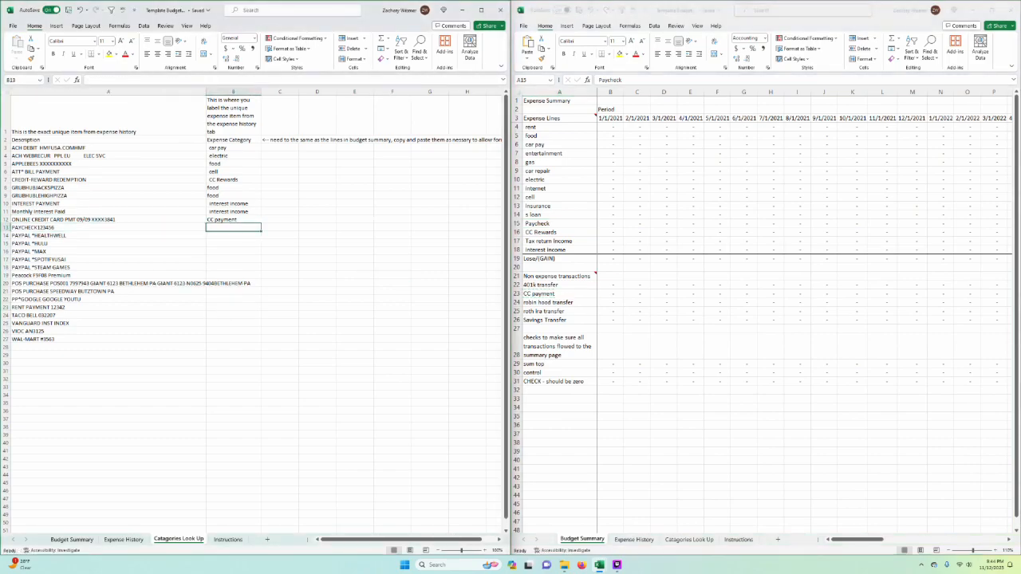
left_click(558, 224)
left_click(559, 233)
left_click(559, 224)
key("ctrl+c")
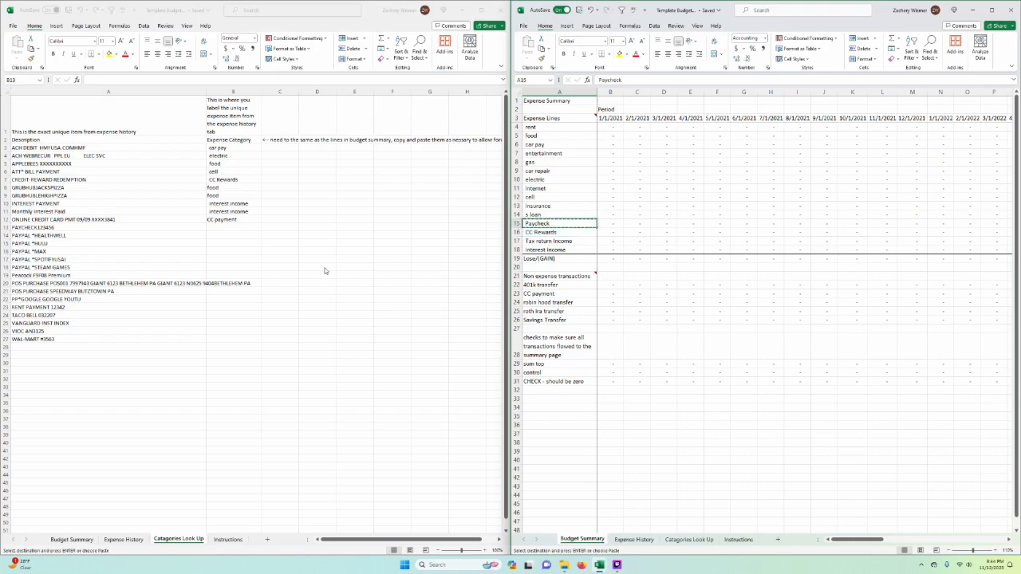
left_click(232, 228)
key("ctrl+v")
left_click(316, 275)
left_click(142, 236)
left_click(142, 228)
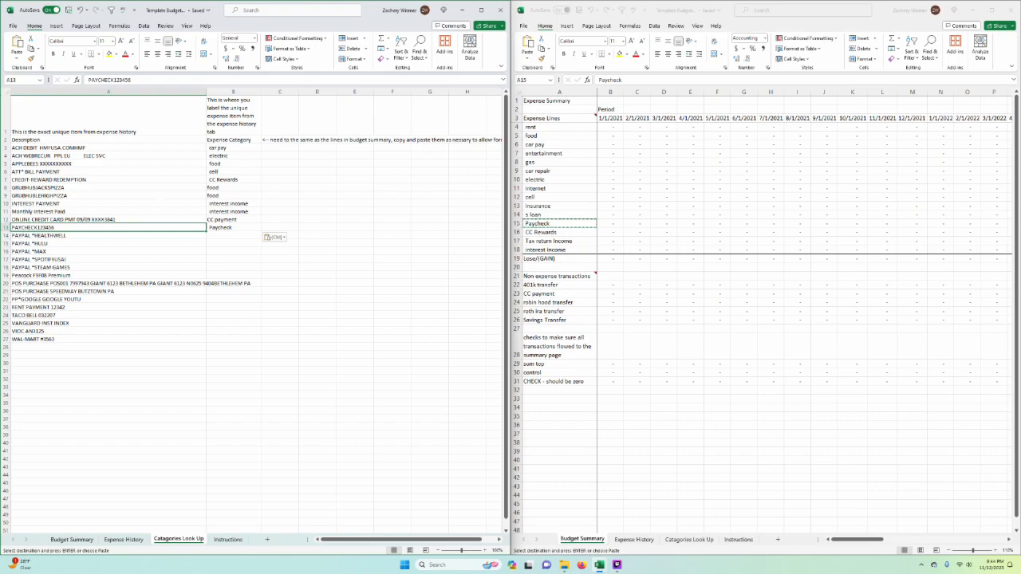
Step: Examine the category results in Expense History and the descriptions in Catagories Look Up that still lack a category
left_click(233, 331)
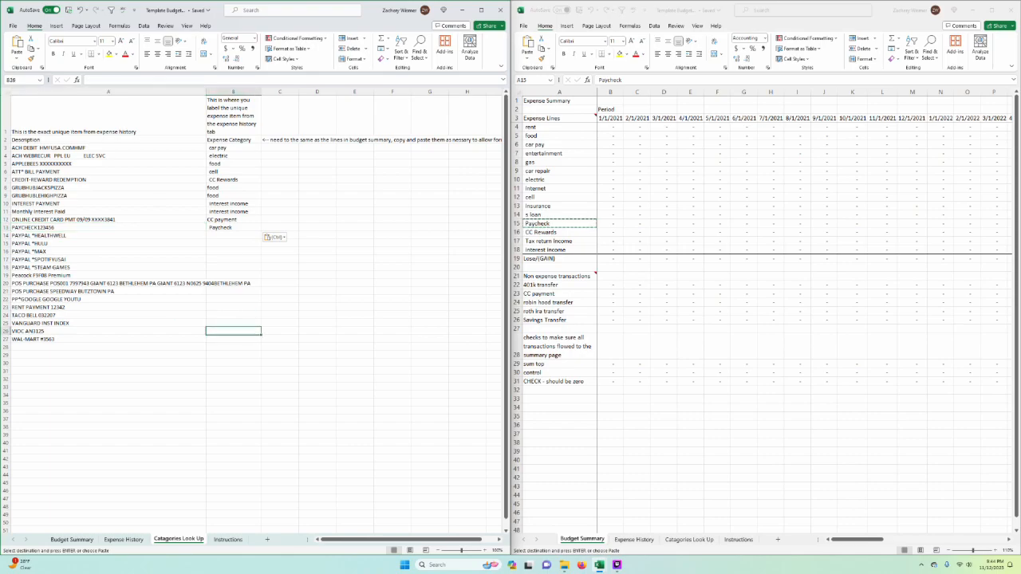
left_click(124, 539)
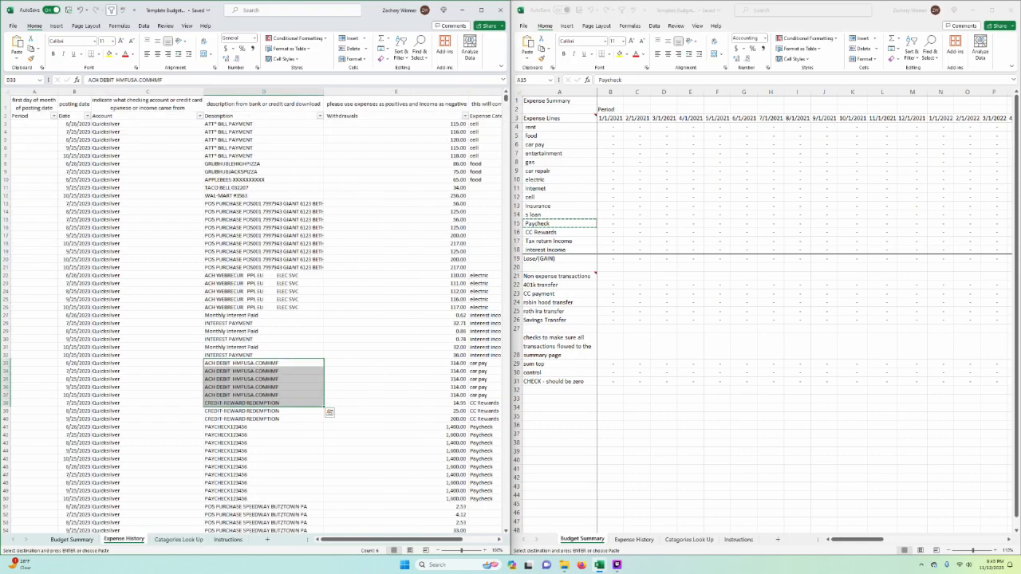
left_click(178, 539)
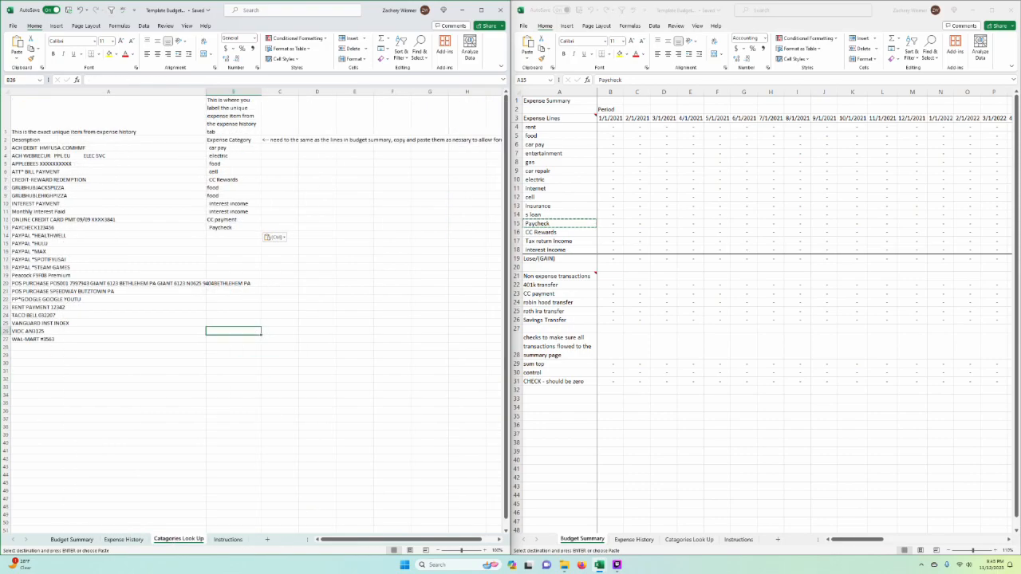
left_click(52, 355)
left_click(50, 339)
left_click(50, 355)
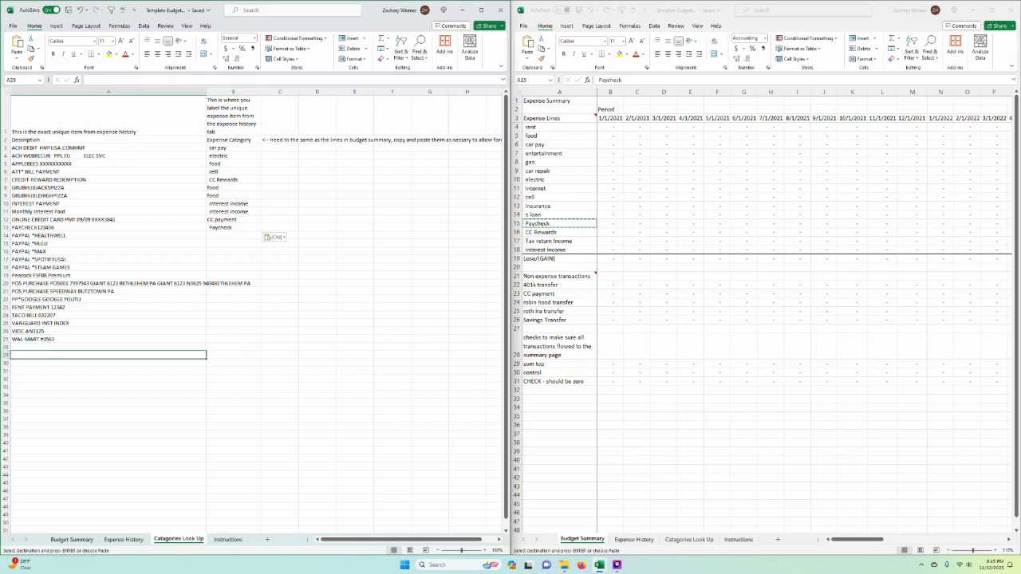
left_click(124, 539)
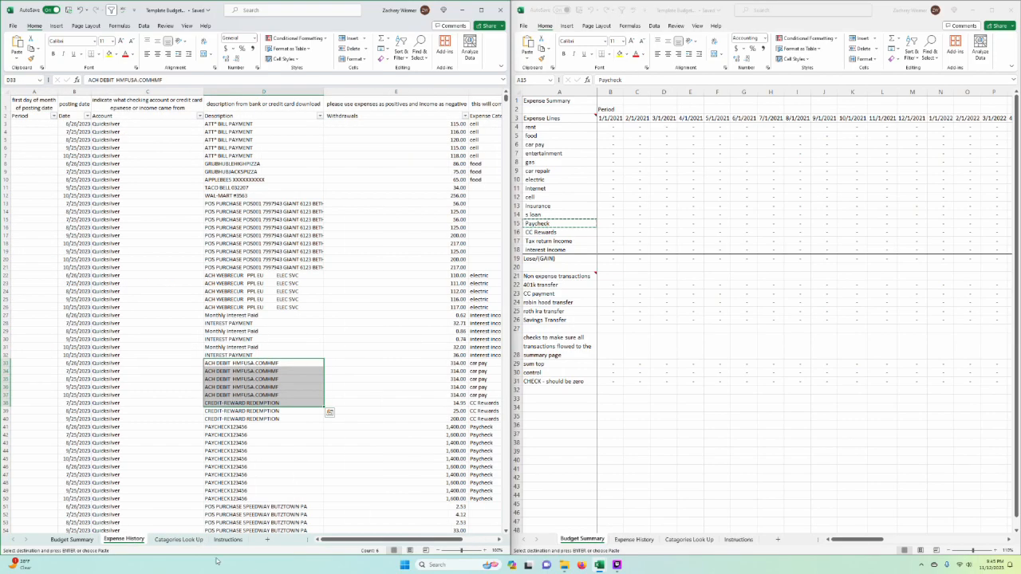
left_click(177, 543)
left_click(355, 427)
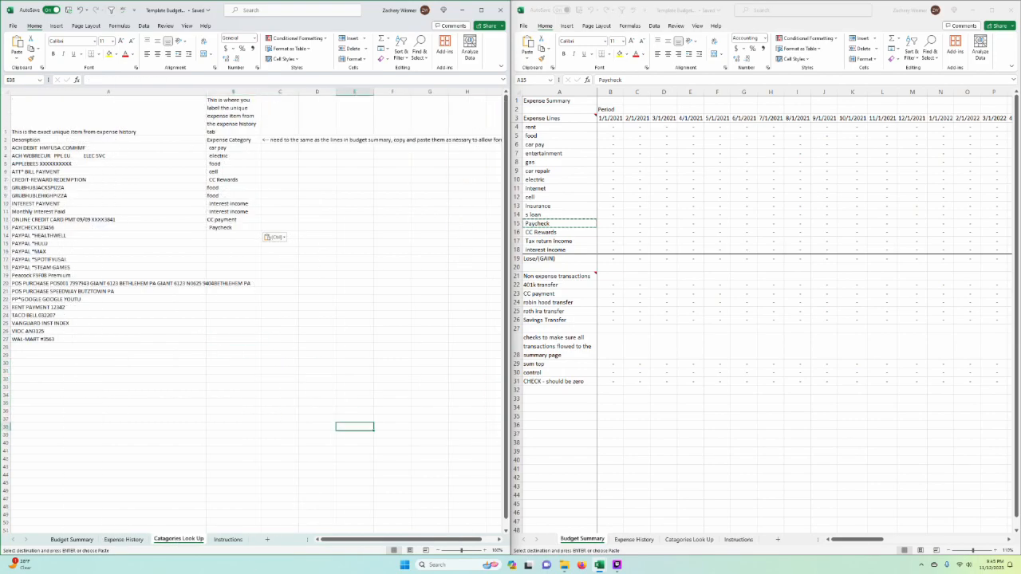
left_click(234, 323)
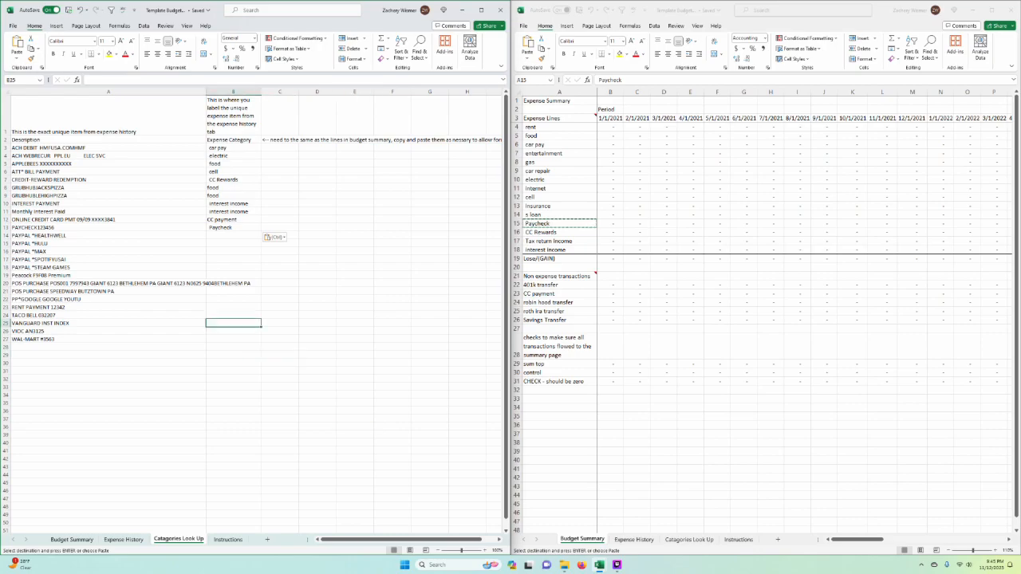
Step: Copy the entertainment line from Budget Summary into Expense Category cell B14 for PAYPAL *HEALTHWELL
left_click(234, 283)
left_click(233, 235)
key("Left")
left_click(559, 223)
key("Escape")
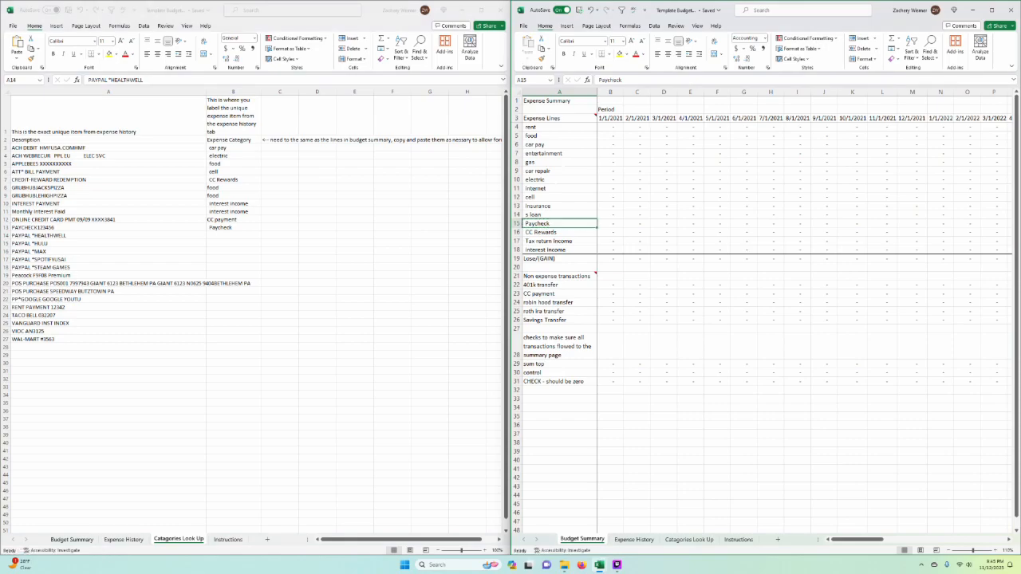
left_click(559, 153)
key("ctrl+c")
key("alt+Tab")
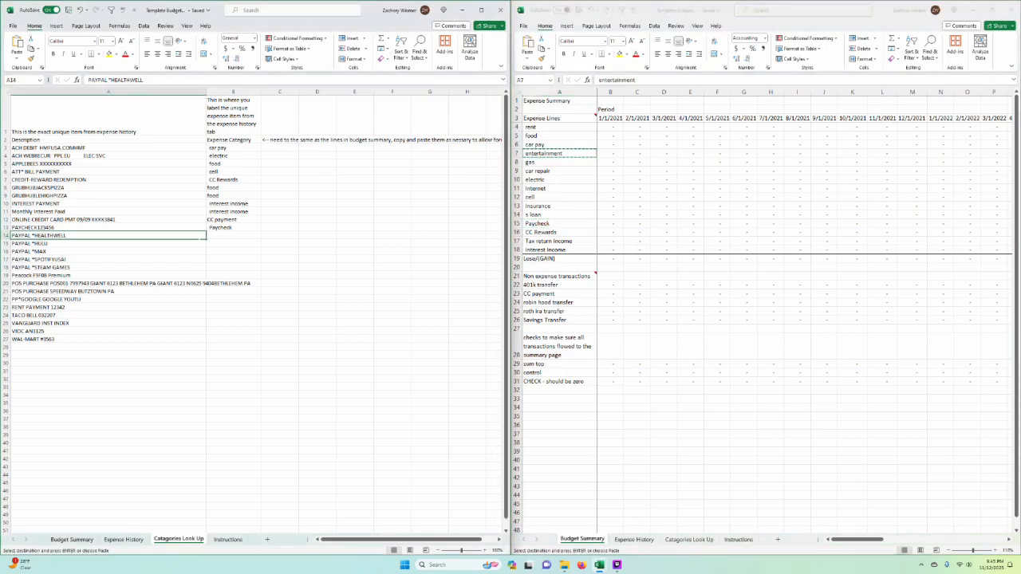
left_click(233, 235)
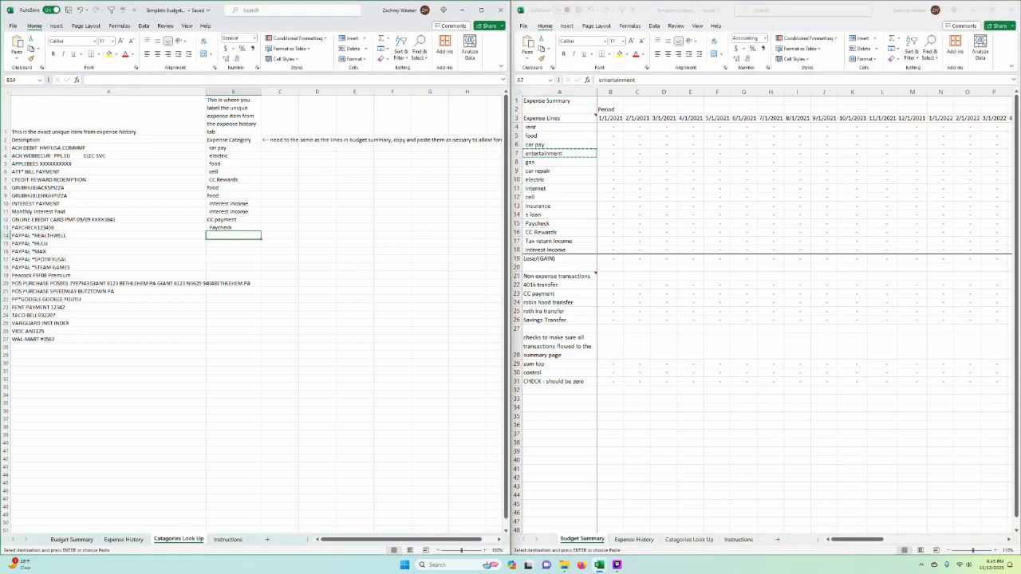
key("ctrl+v")
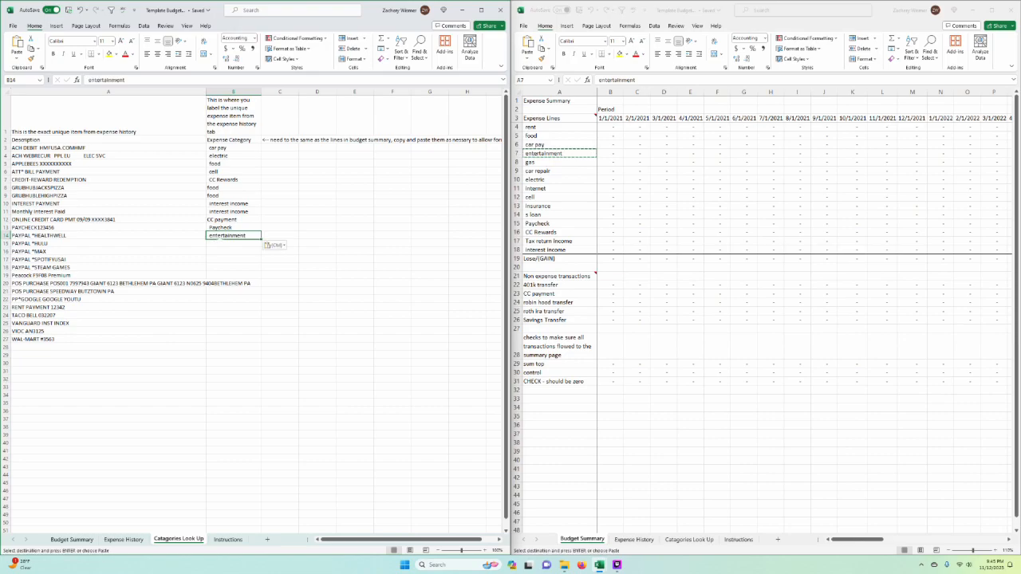
Step: Copy the entertainment category from B14 into B15 through B19, covering the remaining PayPal descriptions and Peacock Premium
key("ctrl+c")
key("Down")
key("ctrl+v")
key("Down")
key("ctrl+v")
key("Down")
key("ctrl+v")
key("Down")
key("ctrl+v")
key("Down")
key("ctrl+v")
Step: Enter food in B20 for the GIANT purchase and gas in B21 for the SPEEDWAY purchase
key("Down")
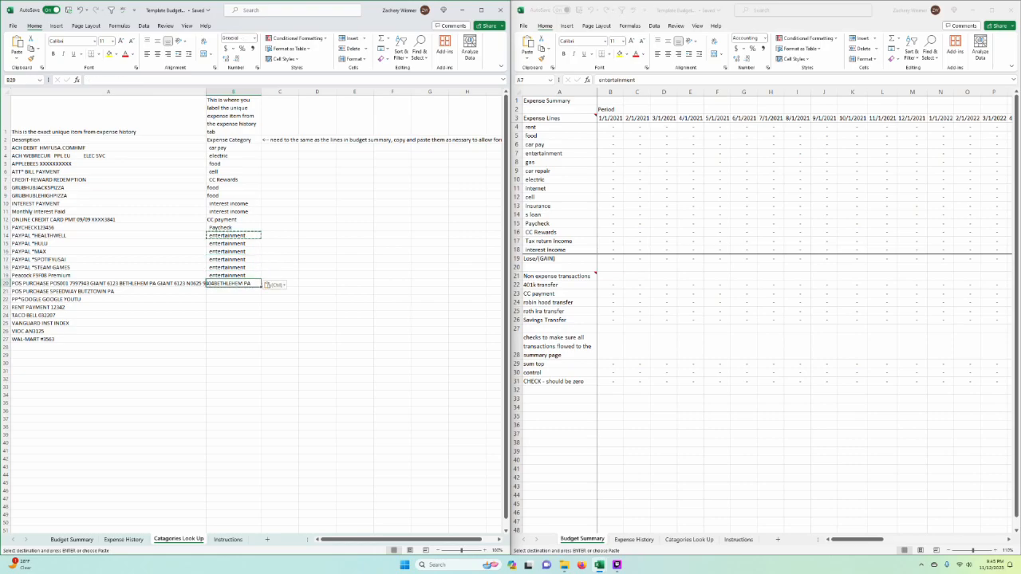
type("food")
key("Return")
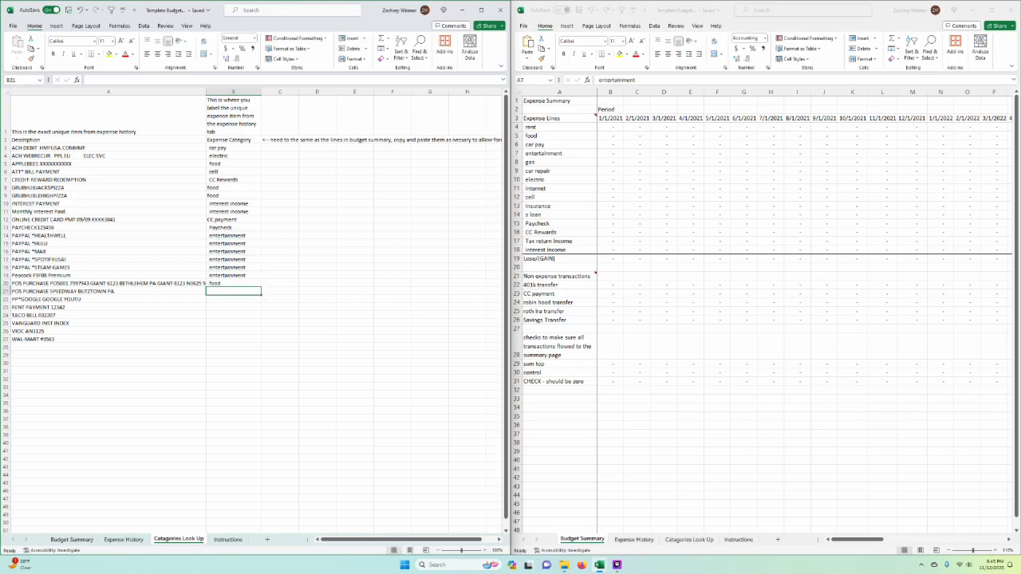
type("gas")
key("Return")
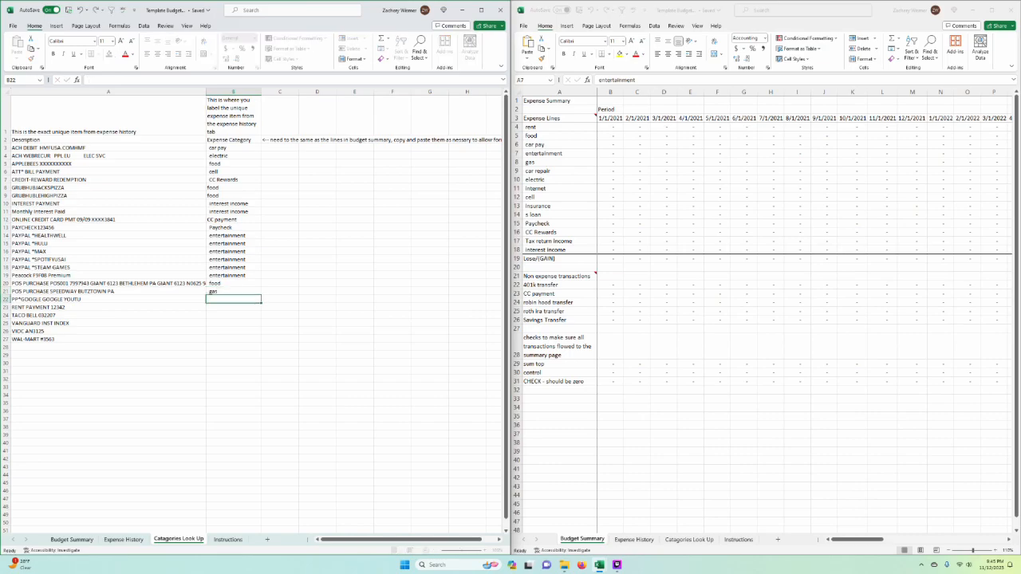
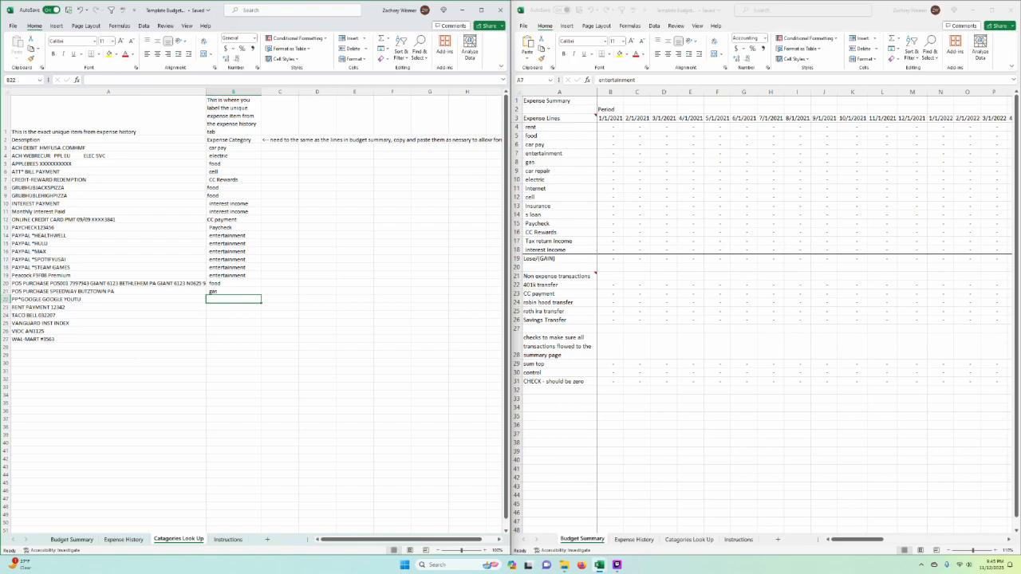
Step: Copy the entertainment category from the PayPal rows into B22 for the PP*GOOGLE GOOGLE YOUTU description
type("e")
key("Return")
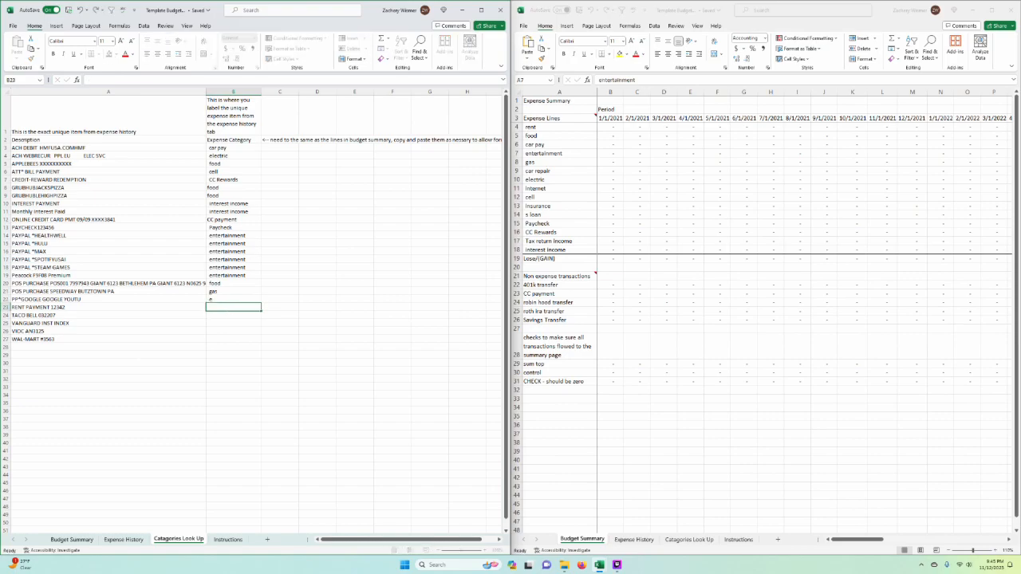
left_click(233, 260)
key("ctrl+c")
left_click(233, 299)
key("Return")
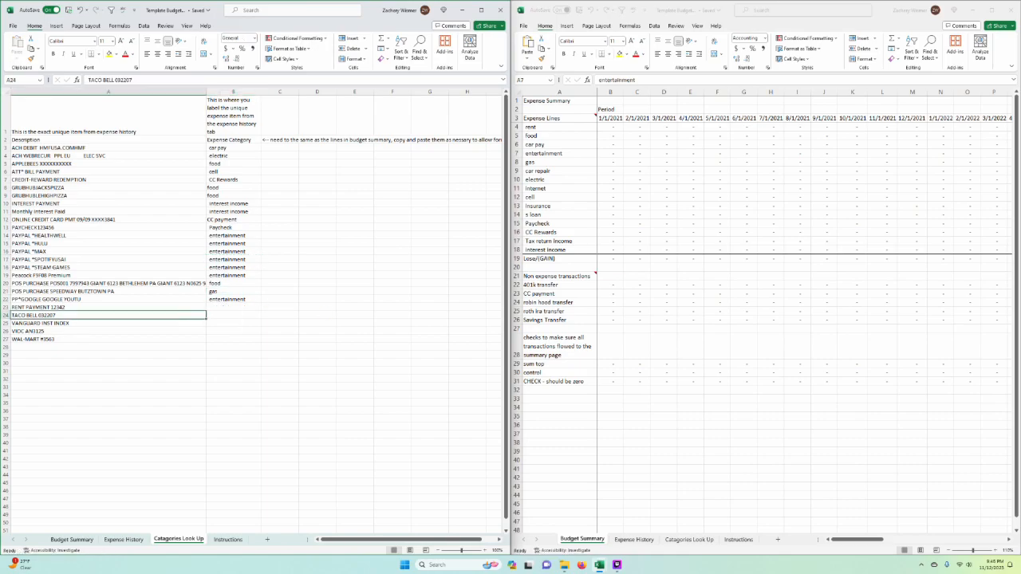
Step: Copy the rent line from Budget Summary into Expense Category cell B23 for the rent payment description
key("Return")
left_click(563, 169)
left_click(561, 171)
left_click(560, 129)
key("ctrl+c")
left_click(233, 308)
key("ctrl+v")
left_click_drag(318, 299, 281, 355)
Step: Copy the food category from B9 into B24 for the TACO BELL description
left_click(233, 315)
left_click(233, 196)
key("ctrl+c")
left_click(233, 323)
key("Up")
key("ctrl+v")
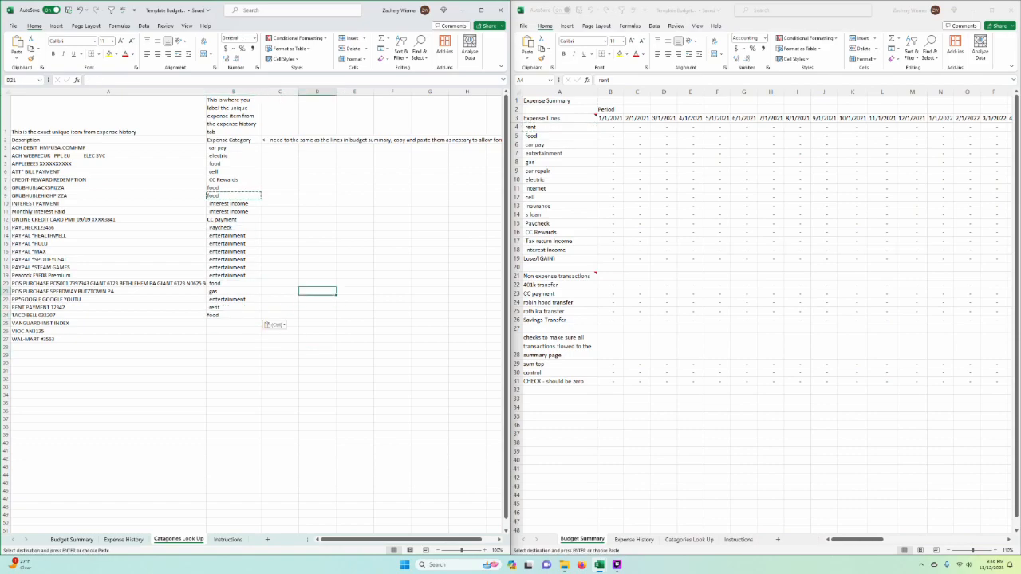
Step: Copy the 401k transfer line from Budget Summary into B25 for the VANGUARD INST INDEX description
key("Down")
left_click(559, 311)
left_click(559, 312)
left_click(559, 294)
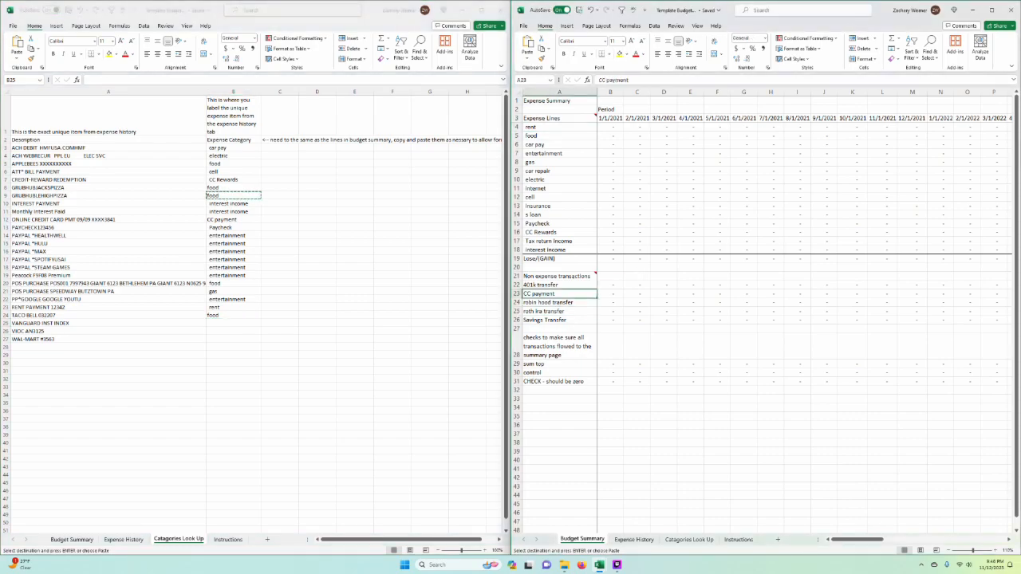
key("Up")
key("ctrl+c")
left_click(331, 339)
key("ctrl+v")
left_click(330, 339)
left_click(234, 323)
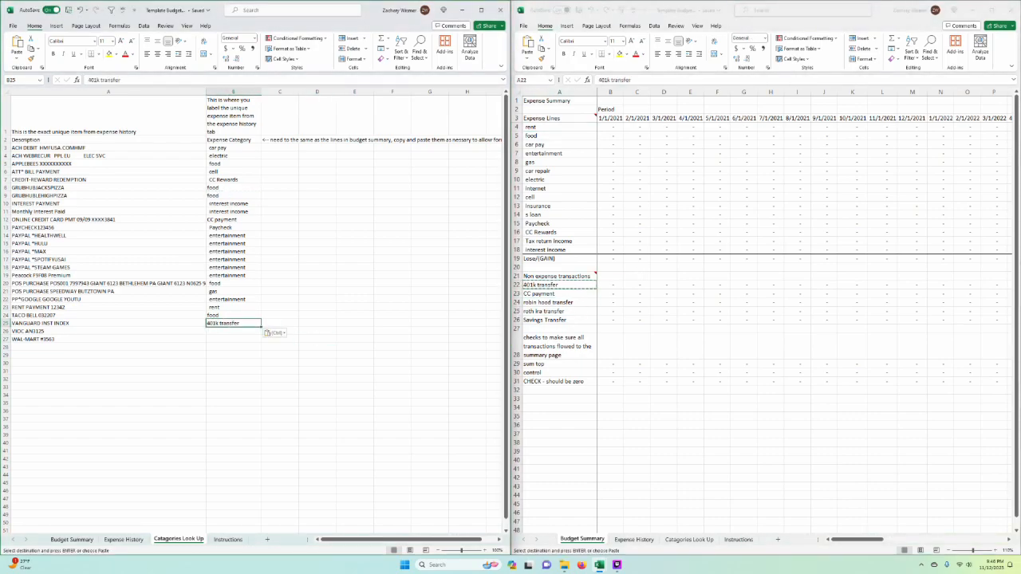
key("Escape")
left_click(559, 284)
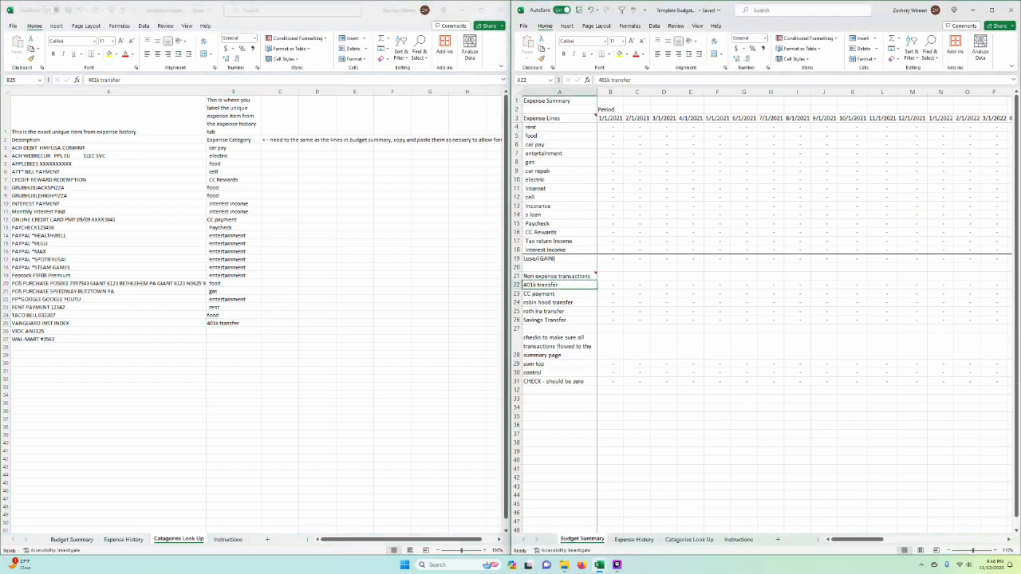
left_click(559, 329)
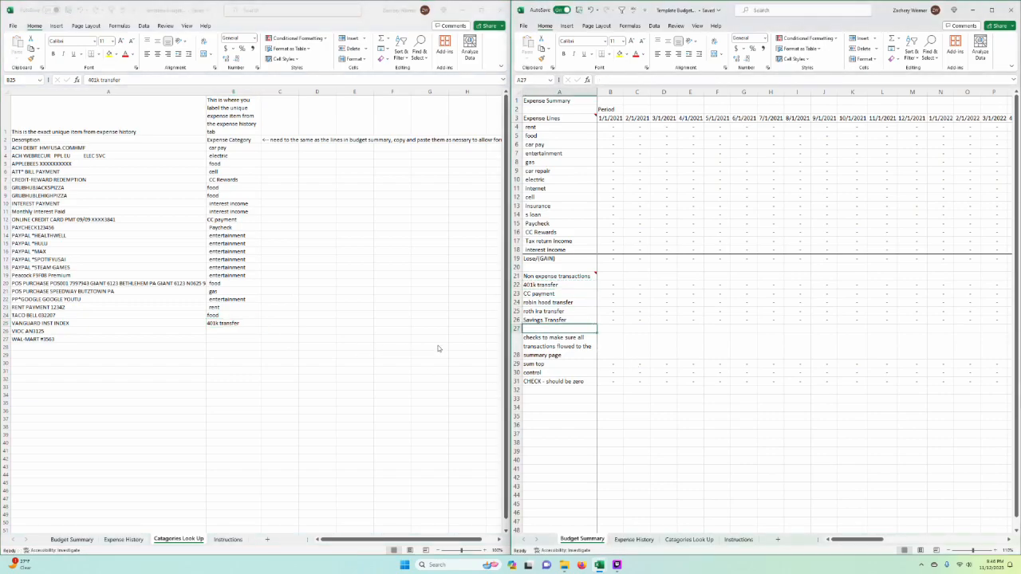
left_click(309, 336)
key("Left")
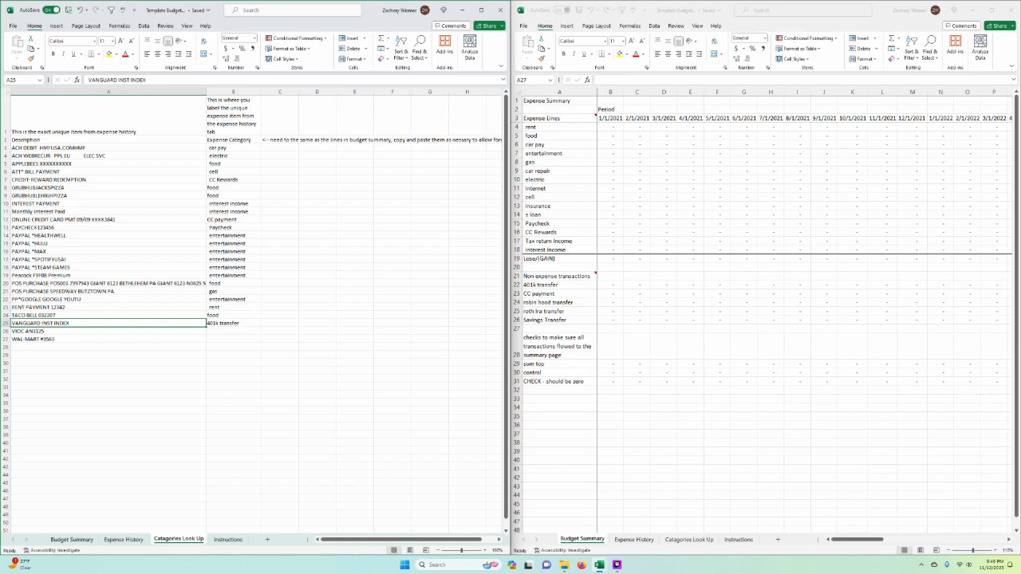
left_click(233, 387)
left_click(107, 347)
Step: Search Expense History for the VIOC description copied from A26 of Catagories Look Up and select its transaction
left_click(108, 331)
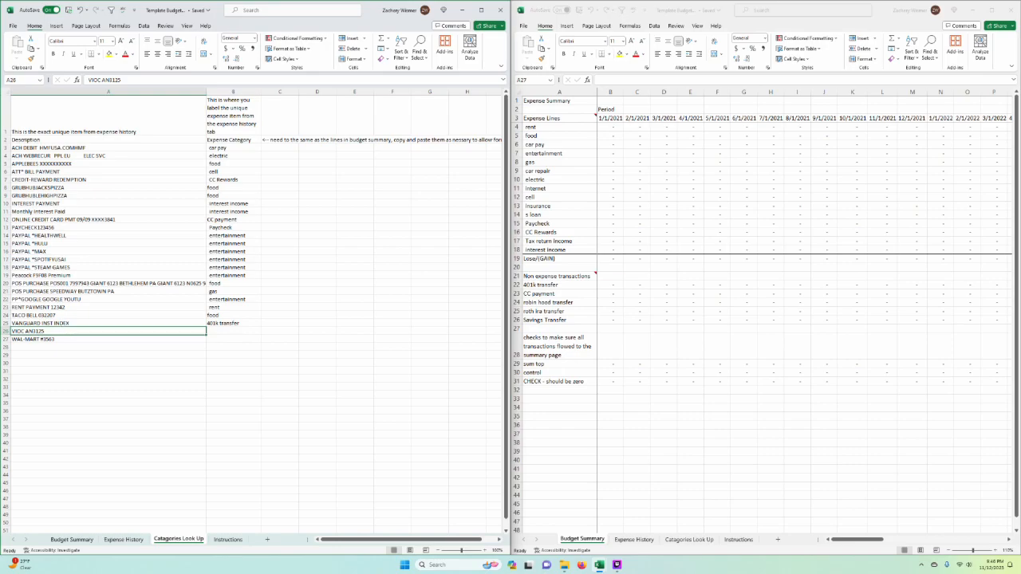
key("ctrl+c")
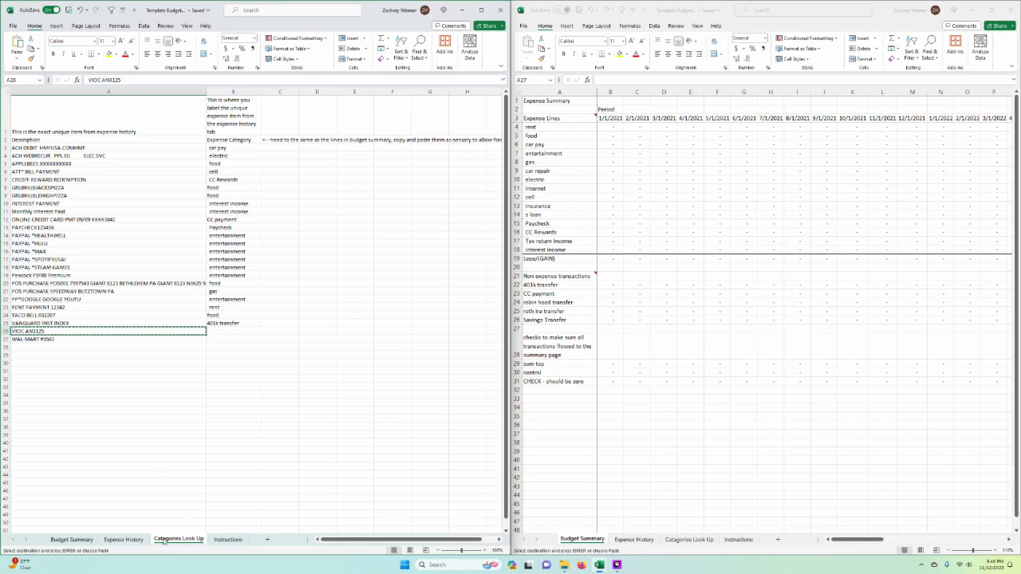
key("Escape")
key("ctrl+c")
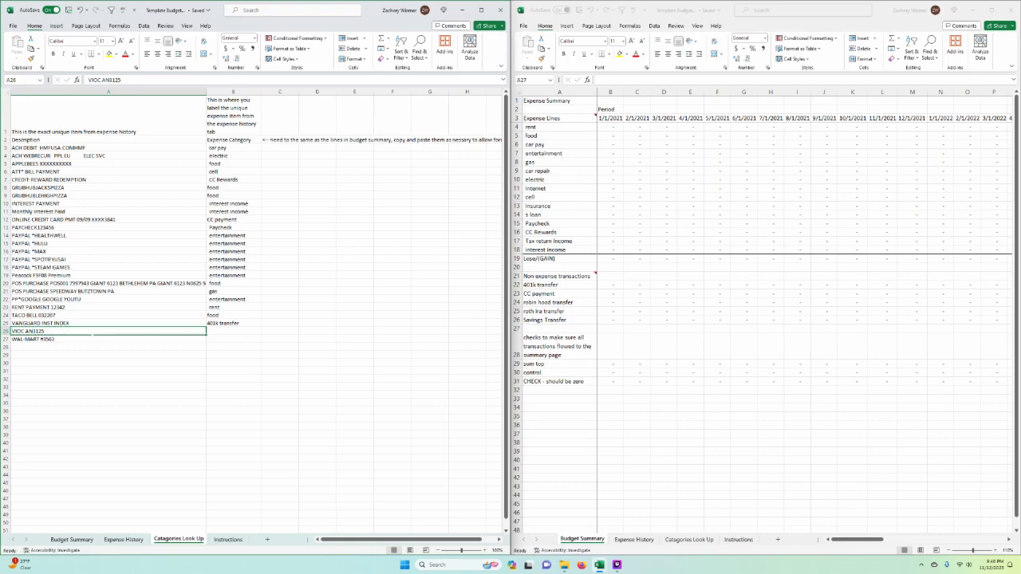
key("ctrl+Page_Up")
left_click(396, 259)
key("ctrl+f")
key("ctrl+v")
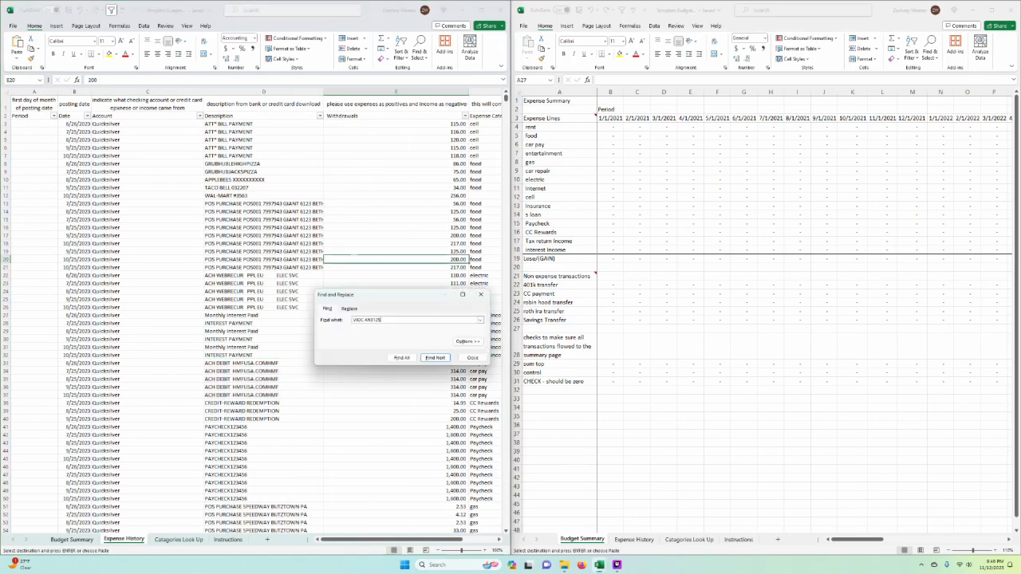
key("Return")
key("Home")
left_click(263, 315)
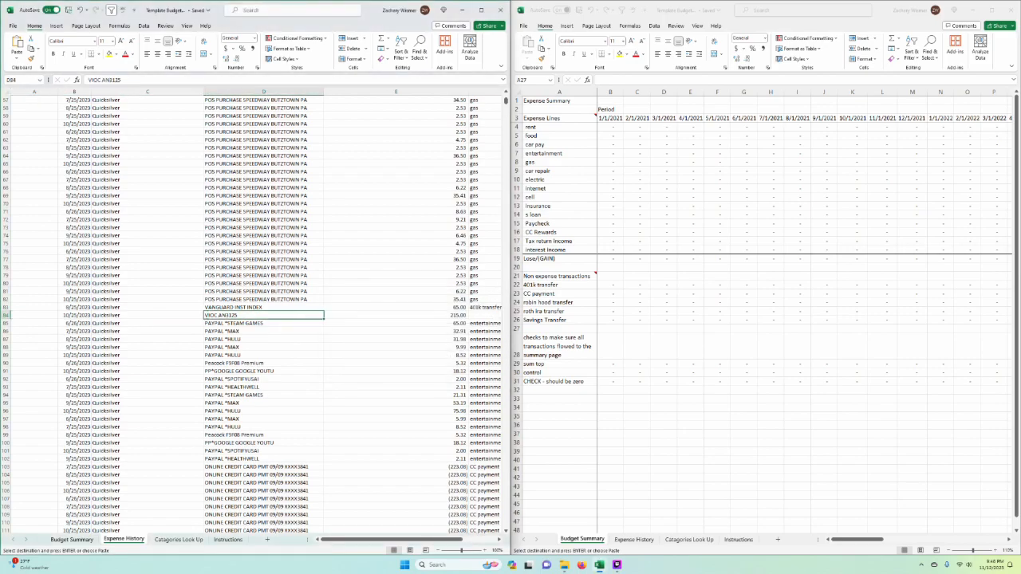
Step: Copy the car repair line from Budget Summary into B26 of Catagories Look Up for the VIOC description
left_click(179, 539)
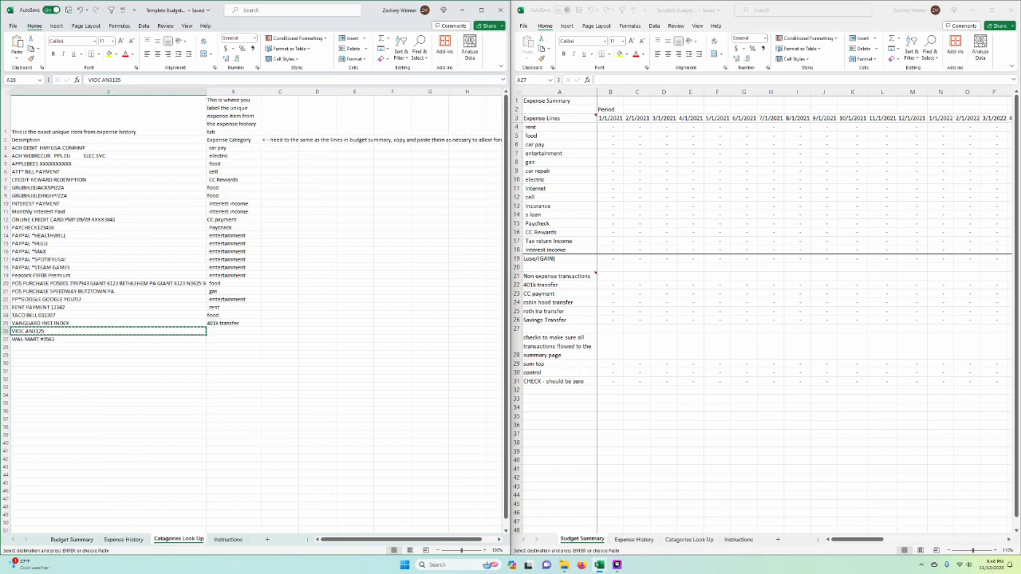
left_click(233, 331)
left_click(558, 171)
key("ctrl+c")
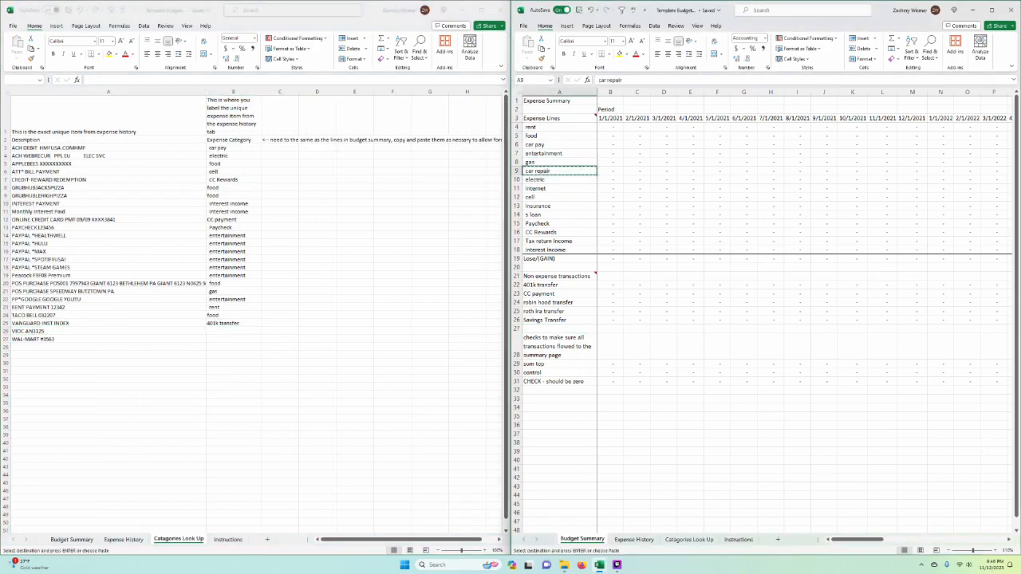
key("ctrl+v")
Step: Copy the food category from B24 into B27 for the WAL-MART description
left_click(233, 315)
key("ctrl+c")
left_click(233, 339)
key("ctrl+v")
left_click(317, 324)
key("Escape")
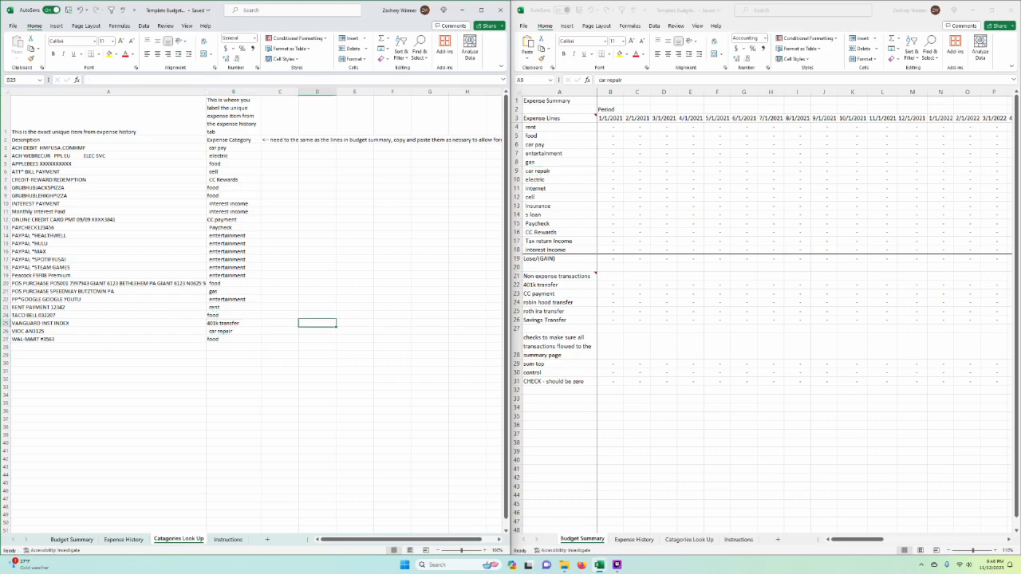
left_click(316, 411)
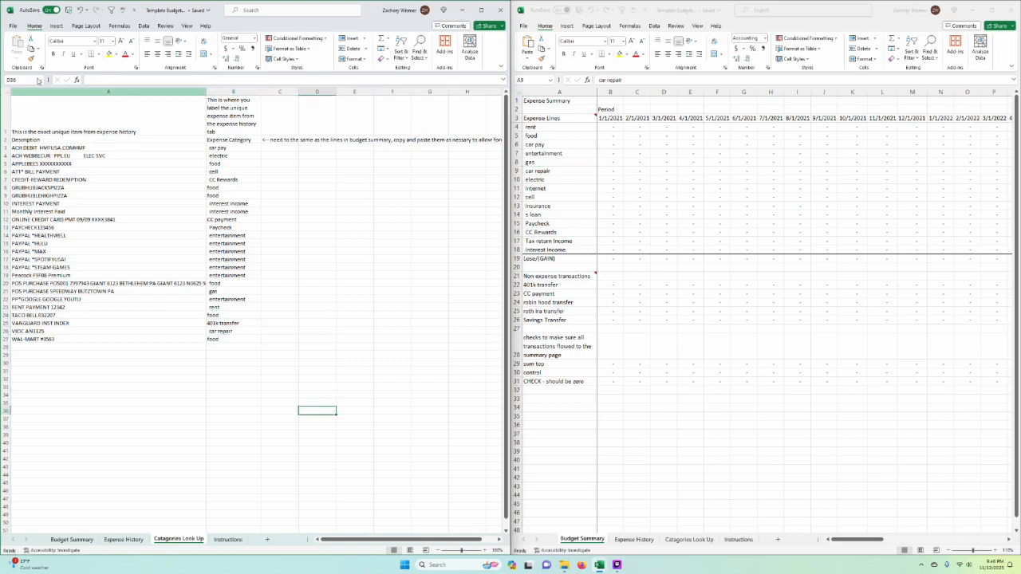
Step: Show Expense History in the first workbook window, close the second window, and maximize the remaining one
left_click(124, 540)
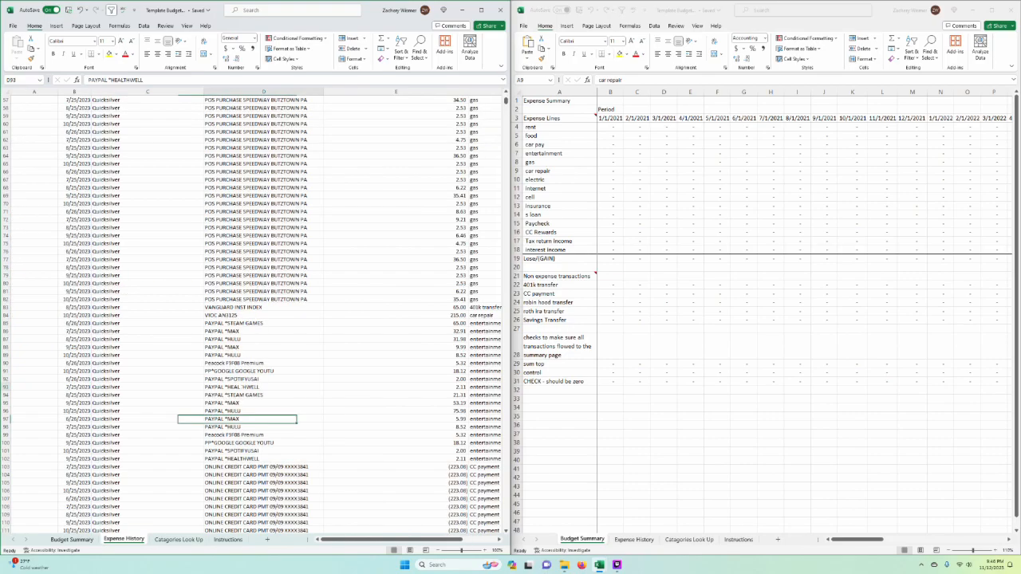
key("Down")
key("Down")
key("Down")
key("Down")
key("Down")
key("Down")
key("Down")
key("Down")
key("Down")
key("Down")
key("Down")
left_click(1012, 10)
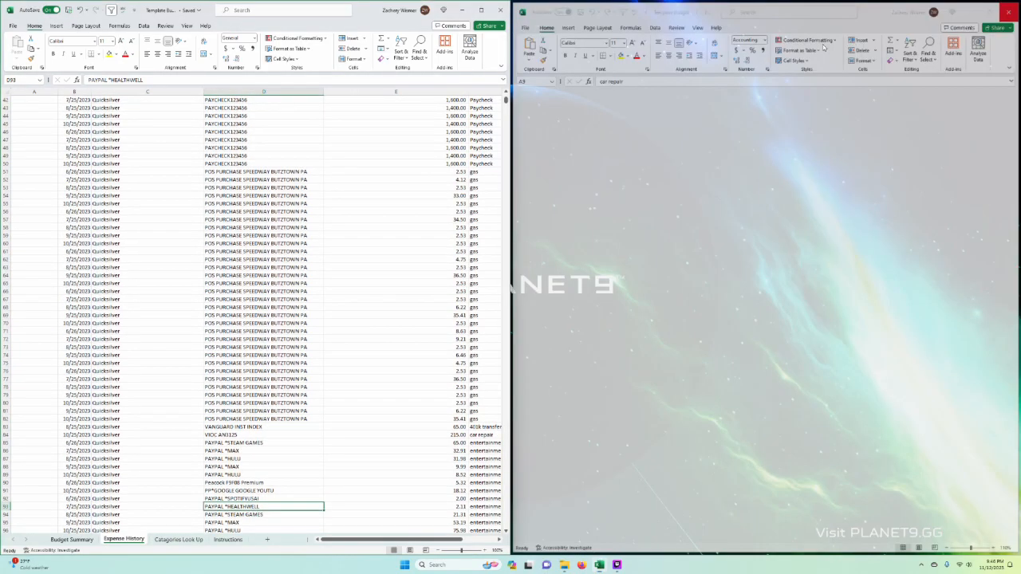
left_click(482, 10)
scroll(450, 319, "up", 15)
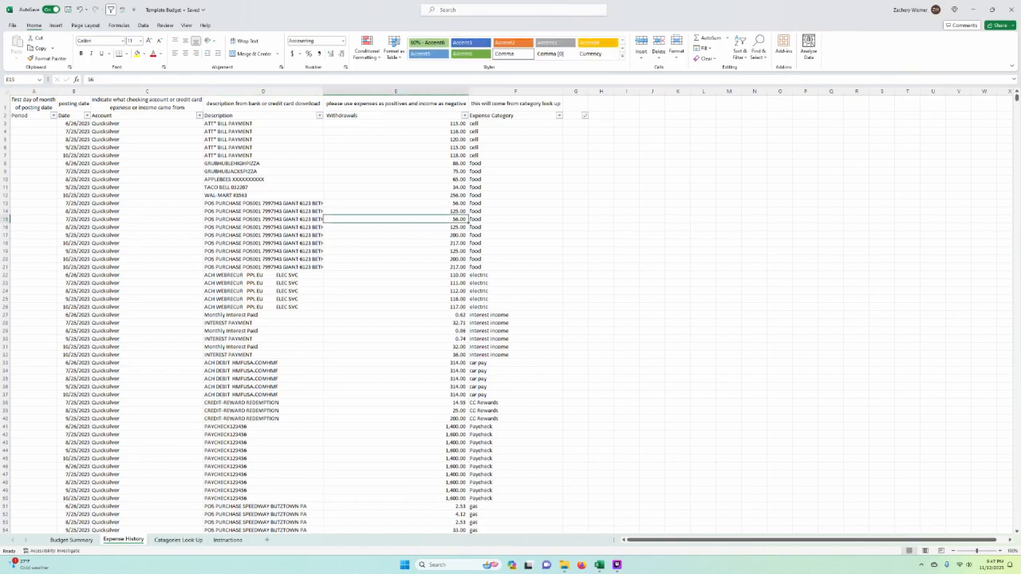
Step: Freeze the two header rows of Expense History by freezing panes at row 3
left_click(148, 163)
scroll(295, 319, "up", 1)
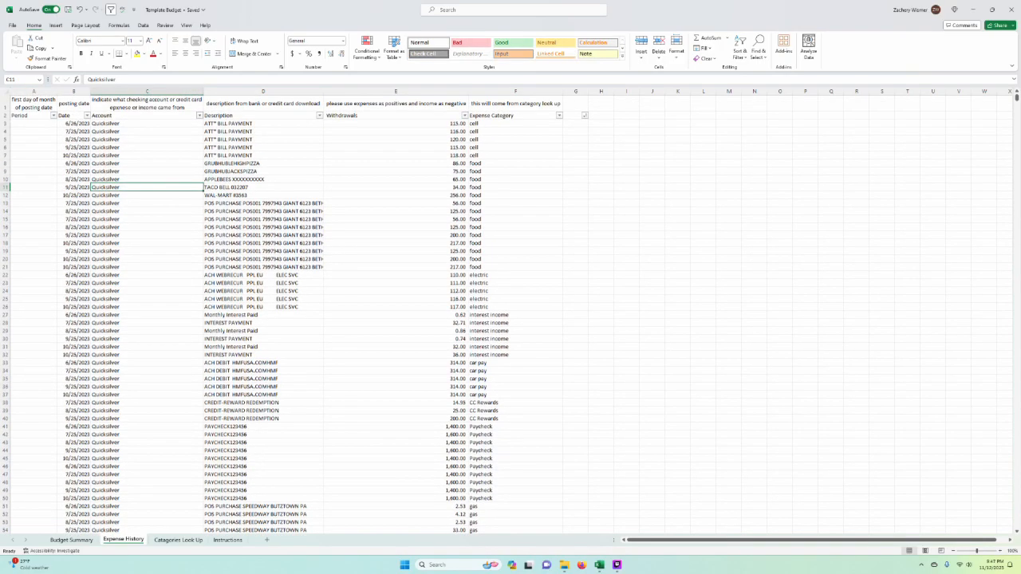
left_click(4, 123)
left_click(186, 25)
left_click(423, 49)
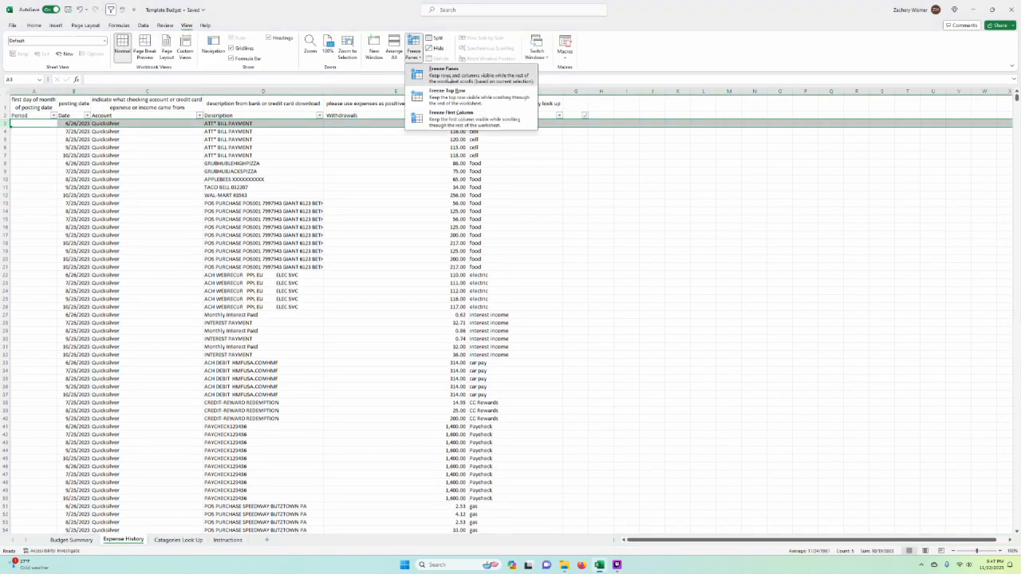
left_click(447, 72)
Step: Examine the Expense Category results for all transactions in Expense History down to the last filled row
left_click(515, 146)
scroll(515, 319, "down", 15)
scroll(515, 319, "down", 15)
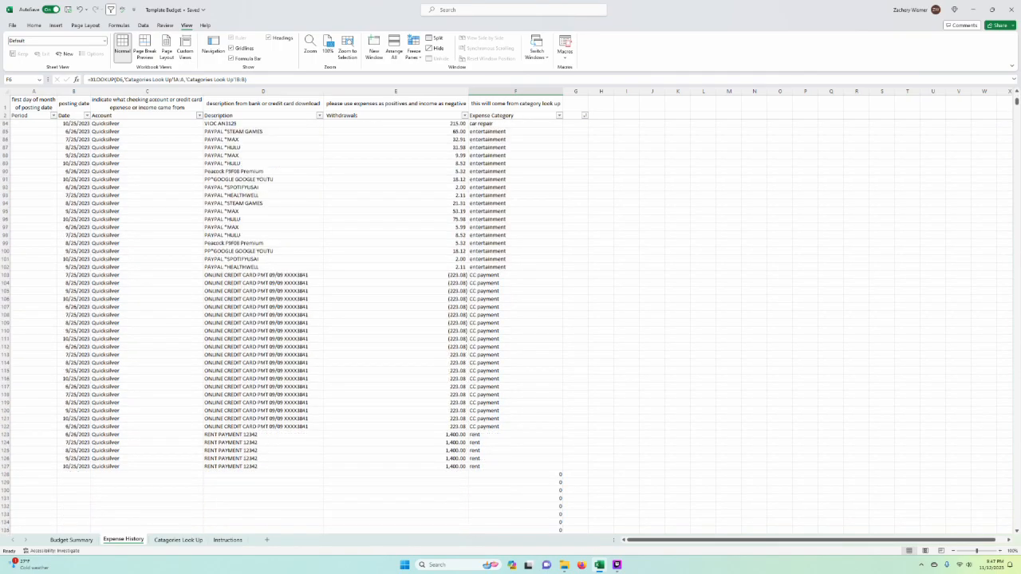
scroll(559, 354, "up", 20)
left_click_drag(627, 227, 653, 228)
left_click(263, 195)
left_click(147, 178)
left_click(263, 154)
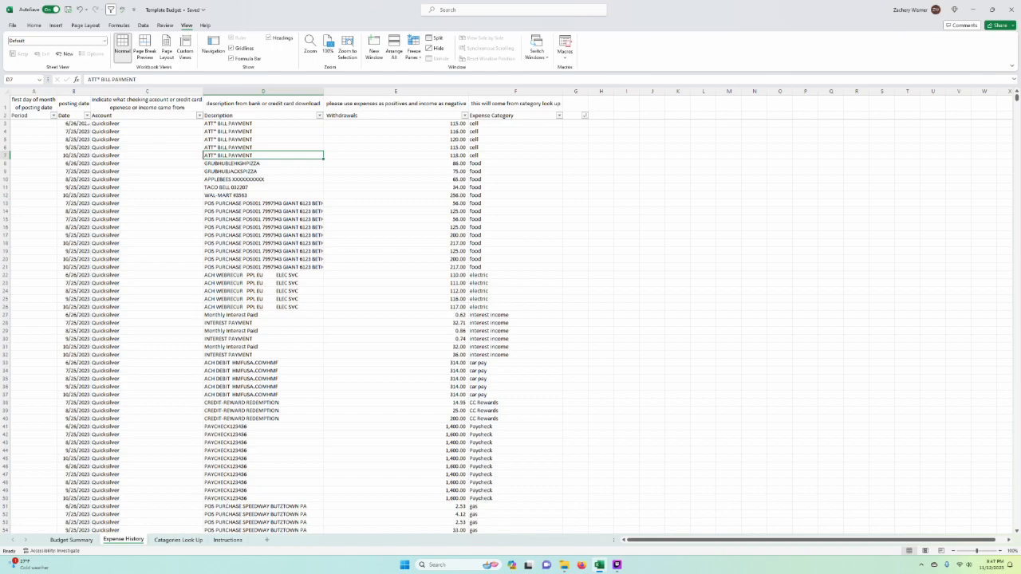
Step: Try sorting Expense History by Date, first oldest to newest and then newest to oldest
left_click(87, 116)
left_click(80, 126)
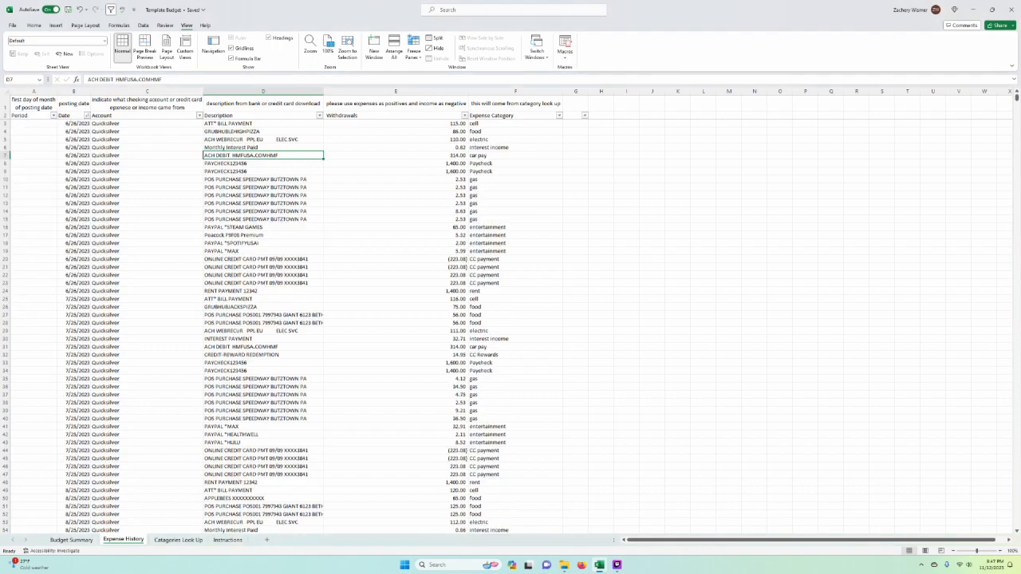
left_click(87, 116)
left_click(88, 138)
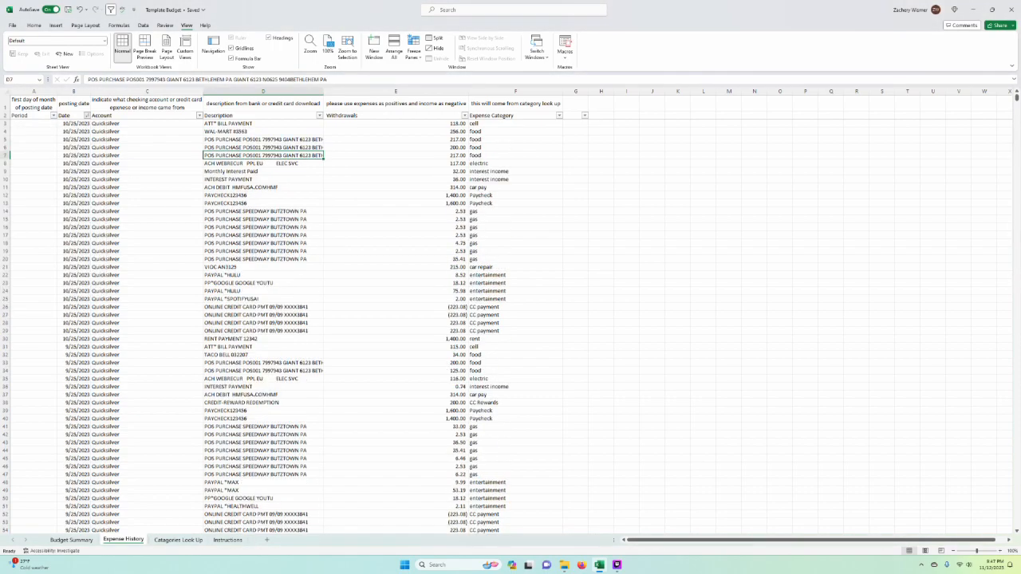
Step: Sort Expense History by Date from oldest to newest and review the sorted transactions down to the last entry
left_click(87, 116)
left_click(80, 126)
left_click(515, 258)
scroll(283, 327, "down", 20)
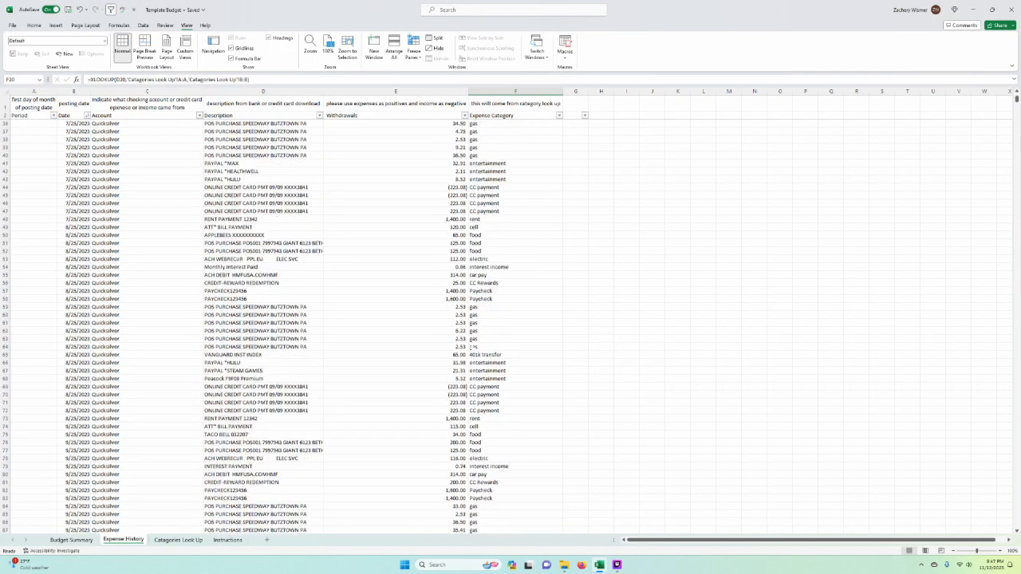
scroll(282, 327, "down", 5)
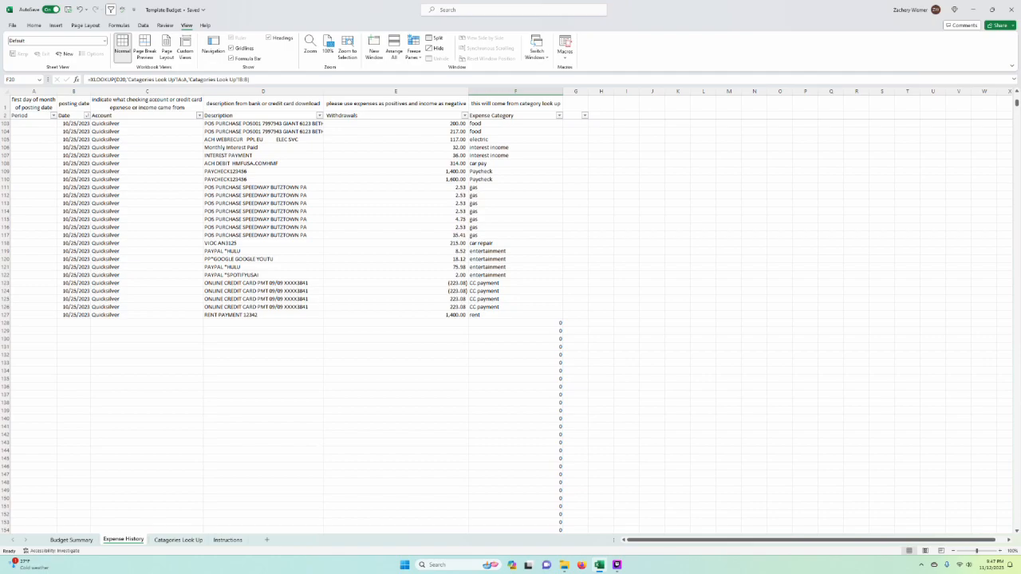
scroll(311, 362, "up", 6)
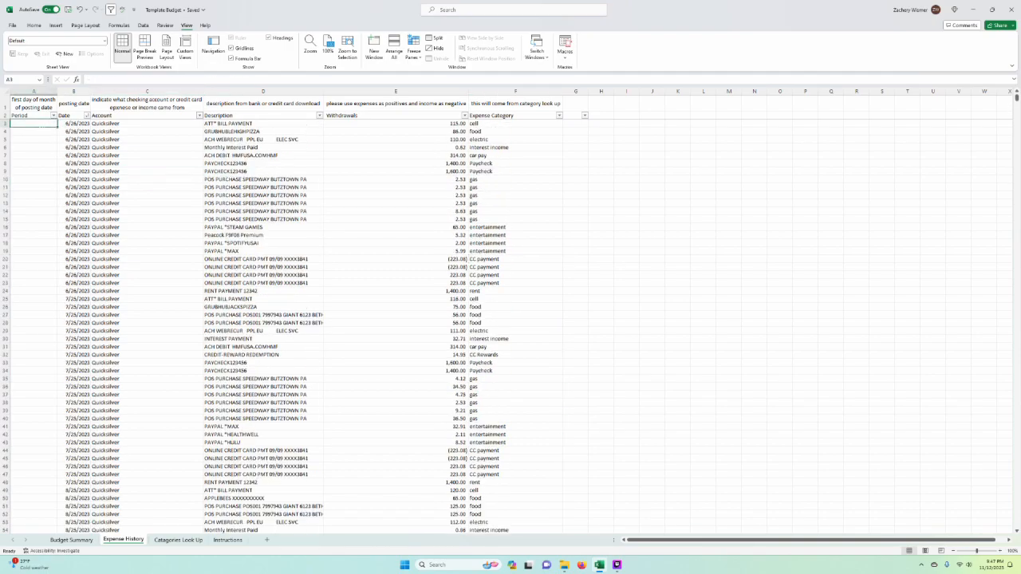
Step: Read steps 4 and 2 on the Instructions sheet about category labels, sort order and period dates
left_click(227, 540)
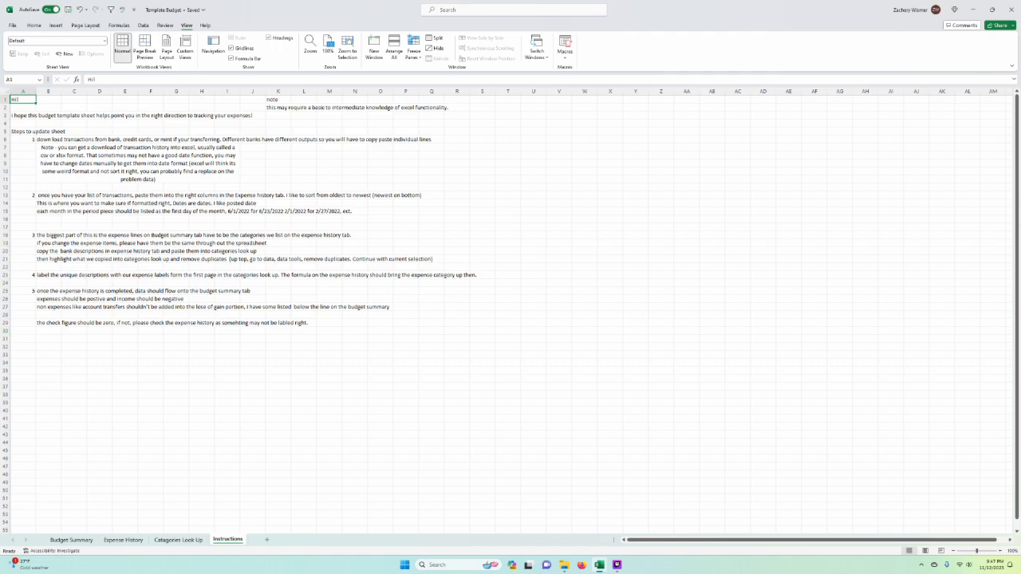
left_click(5, 274)
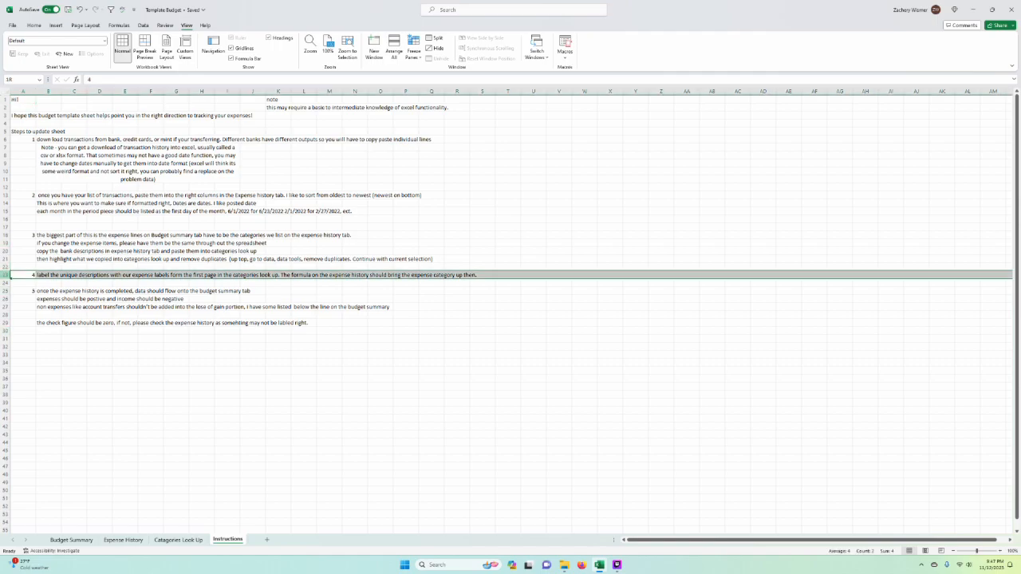
left_click_drag(6, 223, 6, 223)
left_click(5, 195)
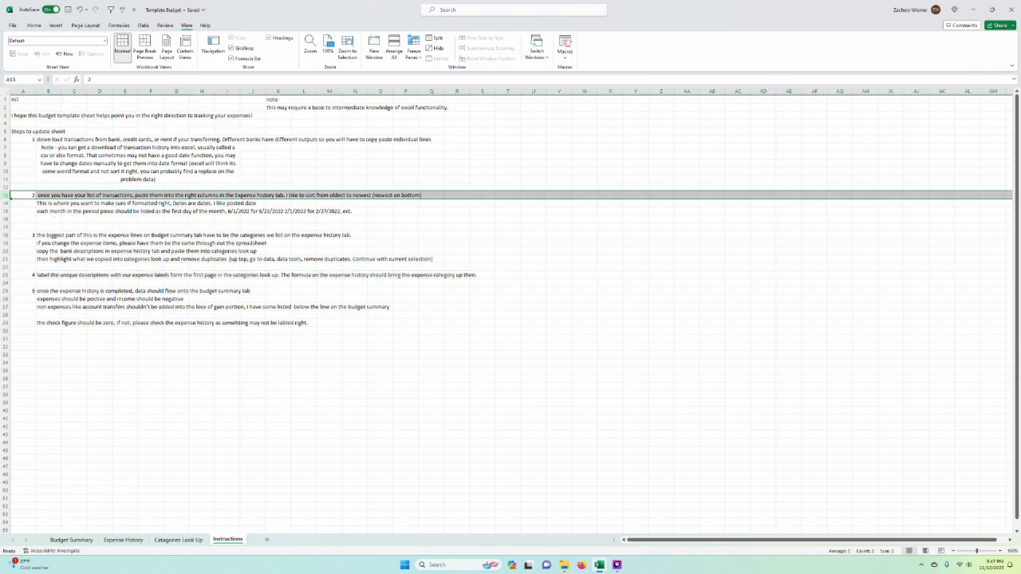
Step: Check the empty Period column in Expense History against the first-of-month dates in the Budget Summary header row
left_click(123, 540)
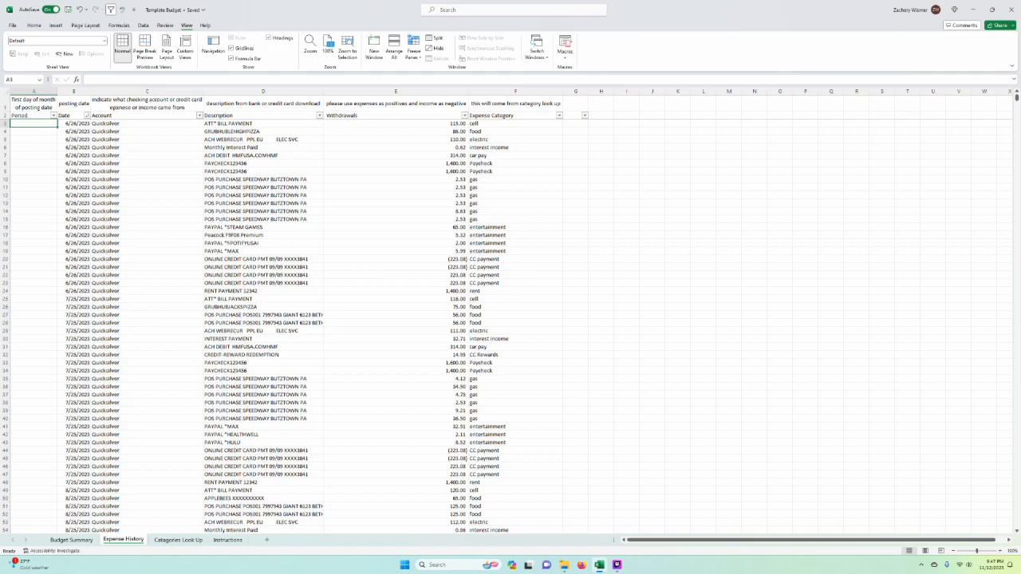
left_click(89, 540)
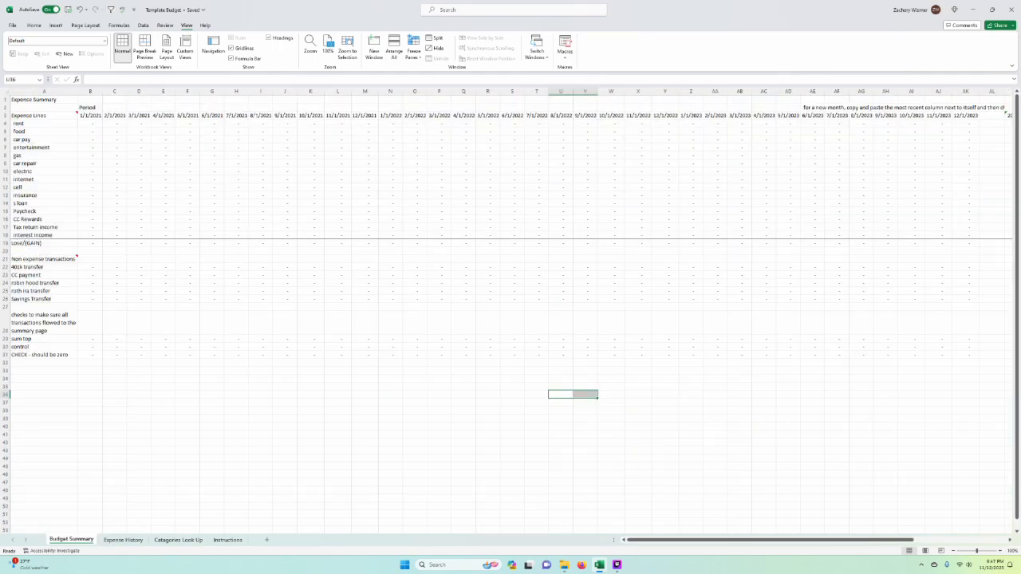
left_click(370, 115)
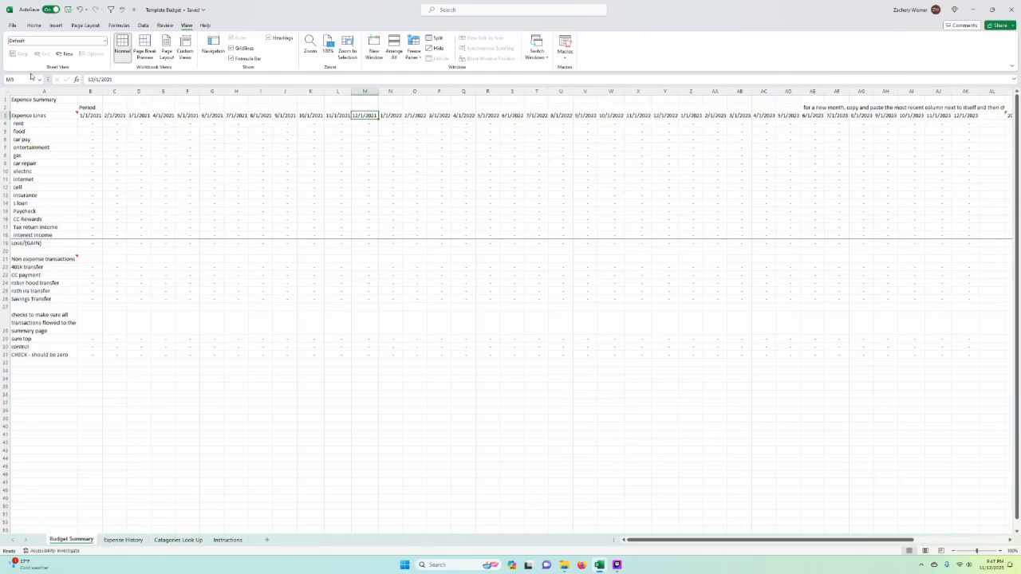
Step: Enter 6/1/2023 as the period for the first June row in Expense History and fill it down through row 24
left_click(124, 540)
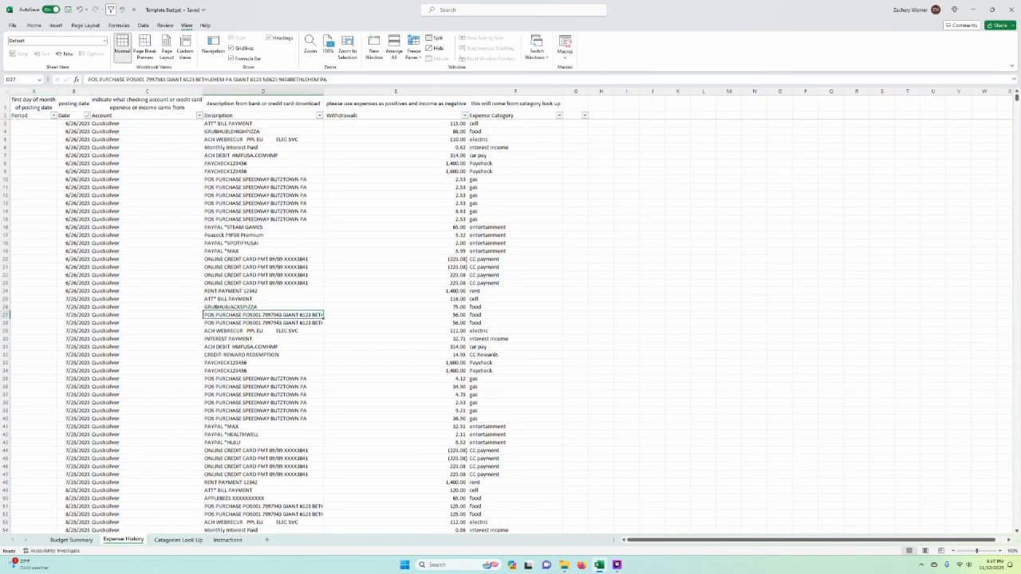
left_click(86, 539)
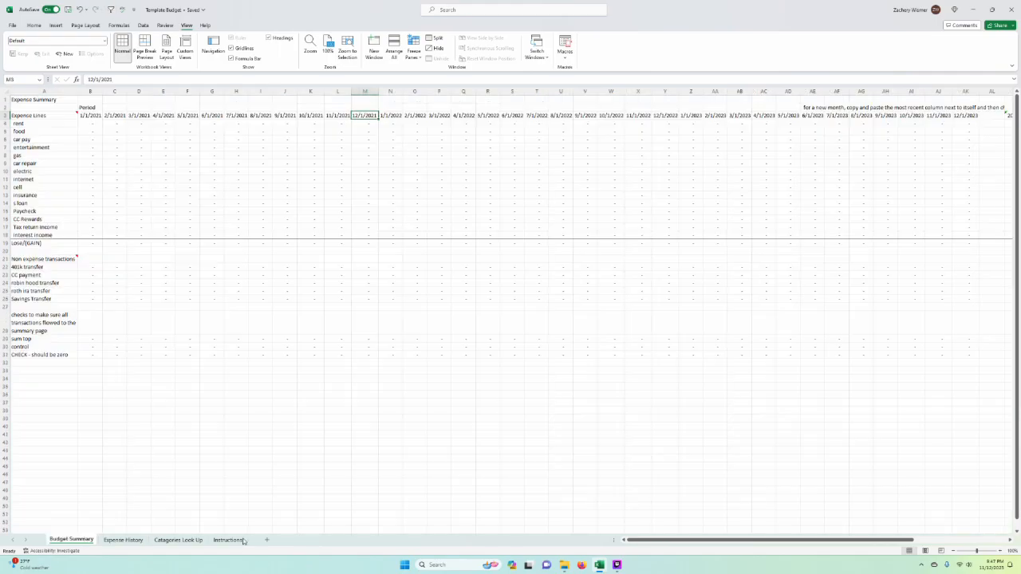
left_click(136, 541)
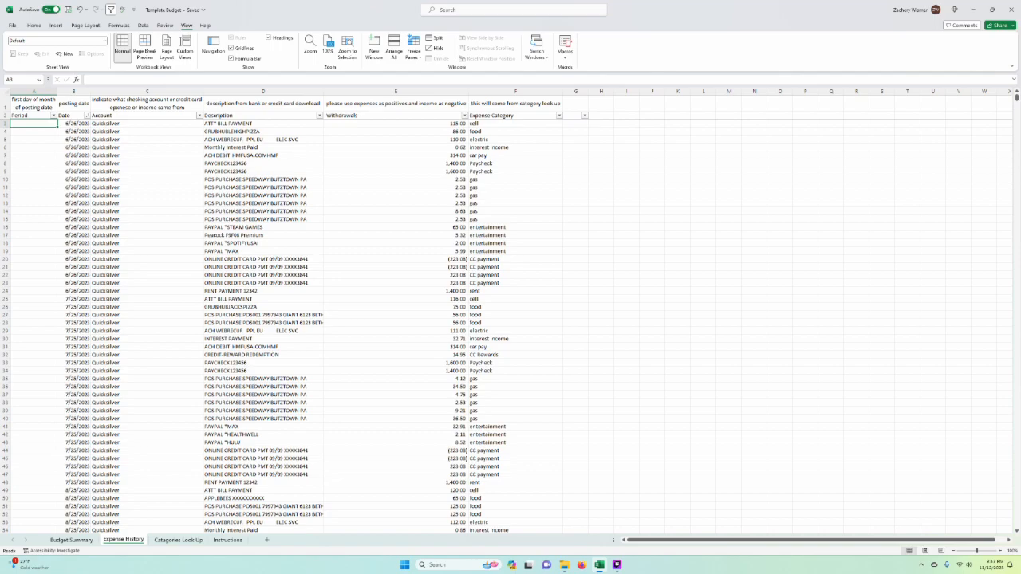
type("6/1/2023")
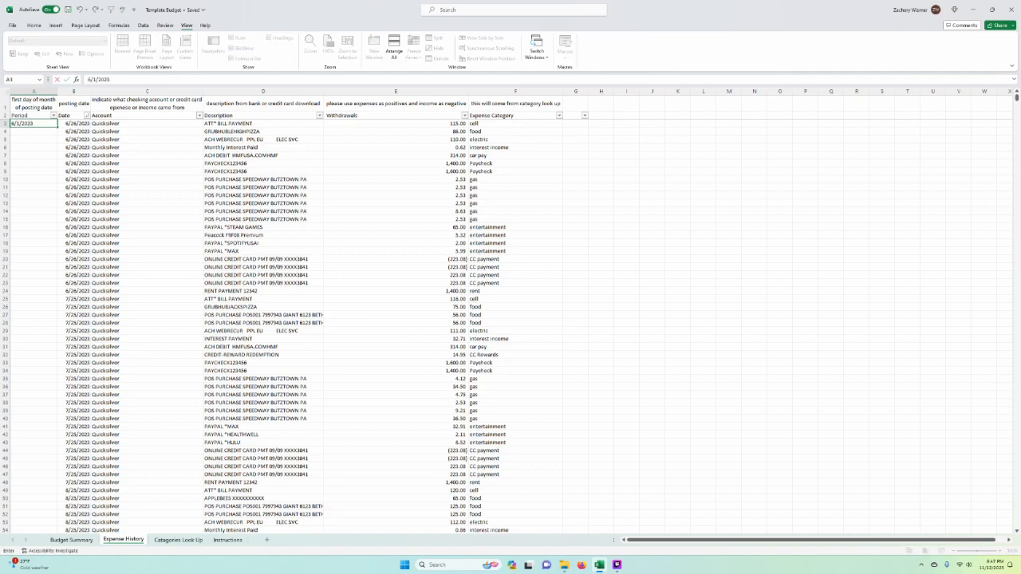
key("Return")
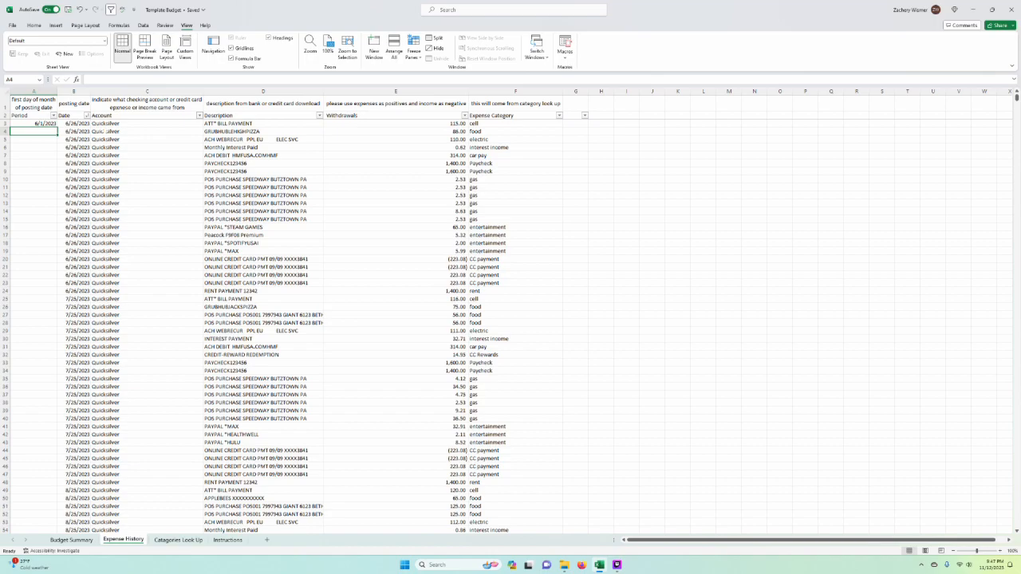
left_click_drag(44, 124, 44, 291)
key("ctrl+d")
left_click(135, 283)
Step: Enter 7/1/2023 as the period in row 25 and fill it down through the last July transaction in row 48
left_click(34, 299)
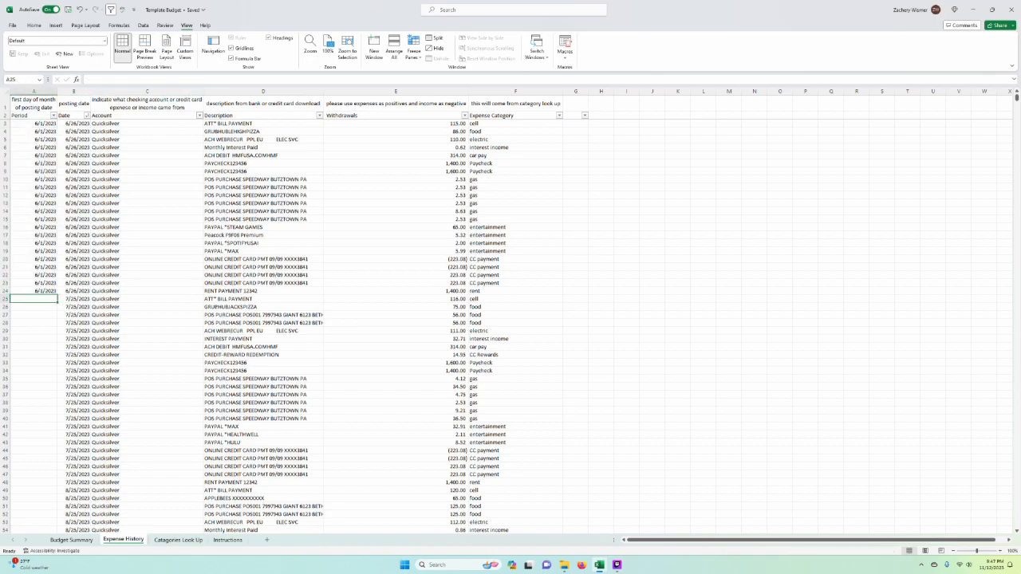
type("7/1/2023")
key("Return")
left_click_drag(42, 300, 48, 466)
key("ctrl+d")
left_click(111, 458)
scroll(112, 457, "down", 4)
Step: Enter 8/1/2023 as the period in row 49 and fill it down through the last August transaction in row 73
left_click(46, 379)
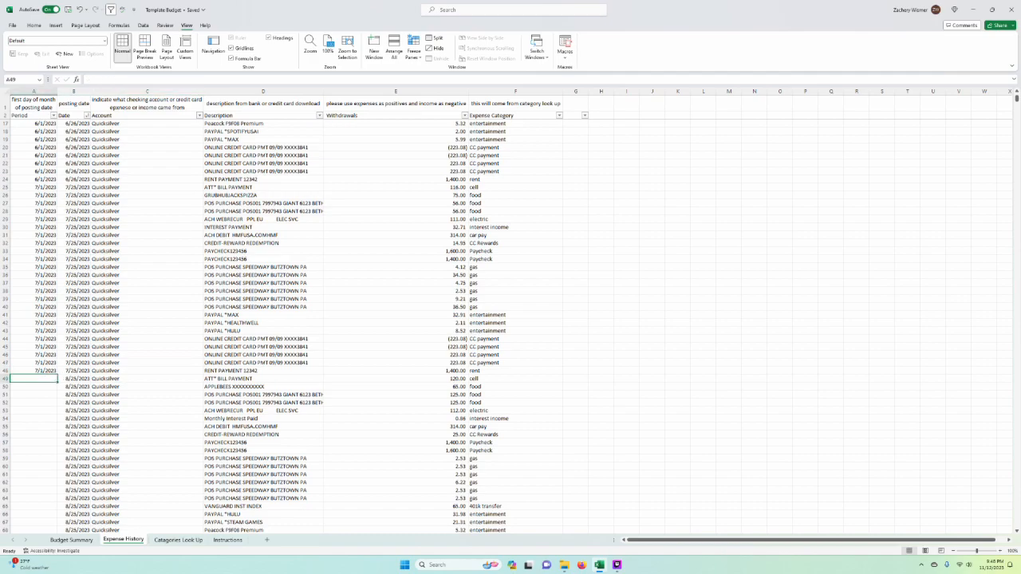
scroll(120, 387, "down", 3)
type("8/1/2023")
key("Return")
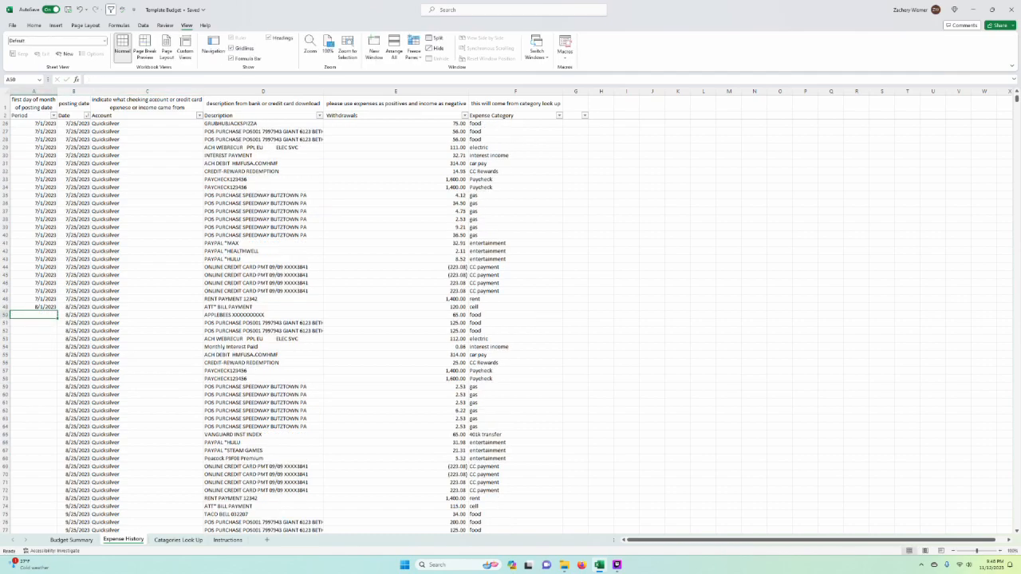
scroll(119, 387, "down", 4)
left_click_drag(46, 212, 45, 405)
key("ctrl+d")
Step: Set the period of all September transactions, rows 74 to 99, to 9/1/2023
left_click(32, 410)
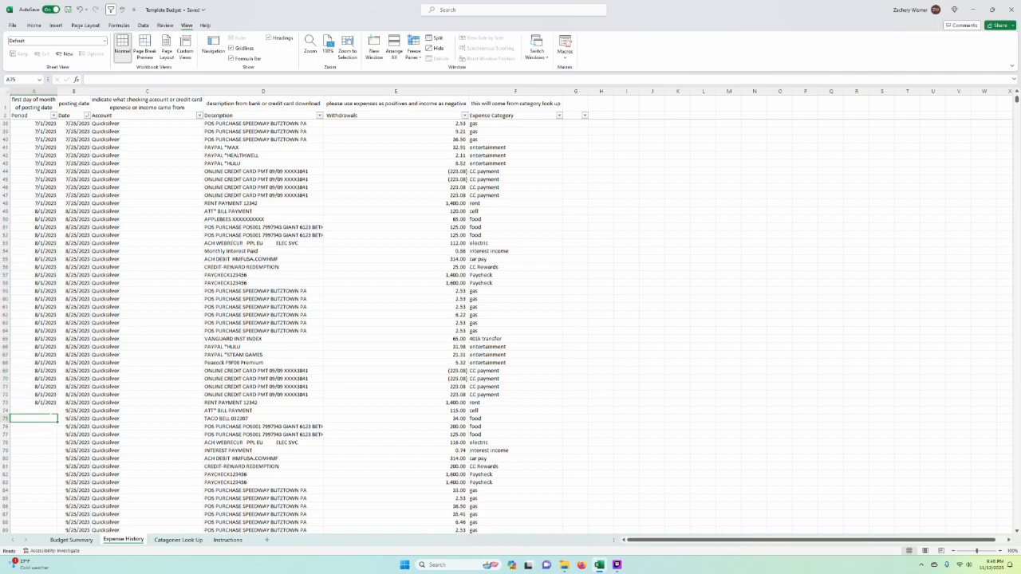
scroll(32, 410, "down", 3)
type("9/1/2023")
key("Return")
left_click_drag(36, 339, 39, 363)
key("ctrl+d")
Step: Enter 10/1/2023 as the period in row 100 and fill it down through the last October transaction in row 127
left_click(36, 370)
type("1")
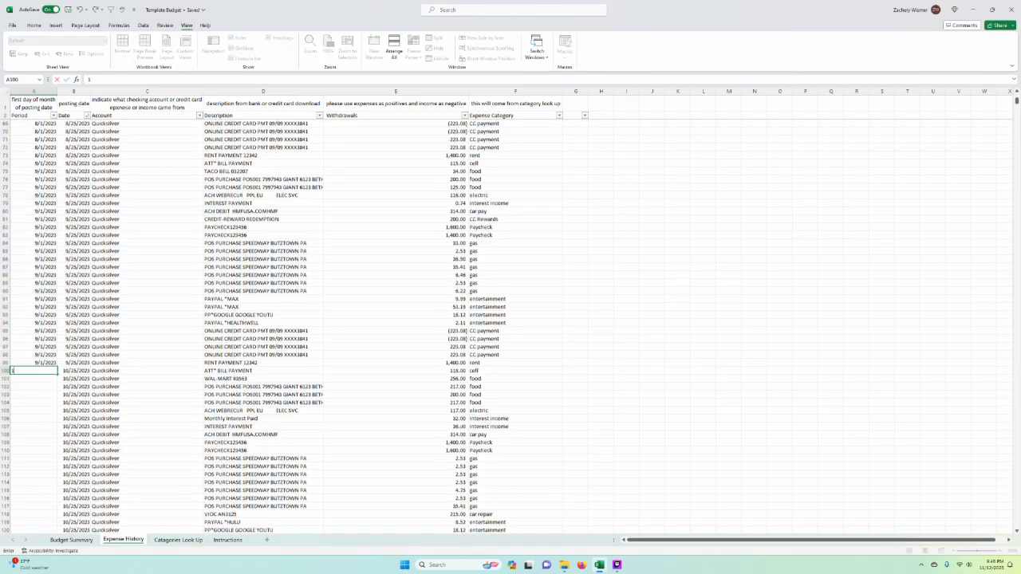
type("0/1/2023")
key("Return")
scroll(511, 319, "down", 6)
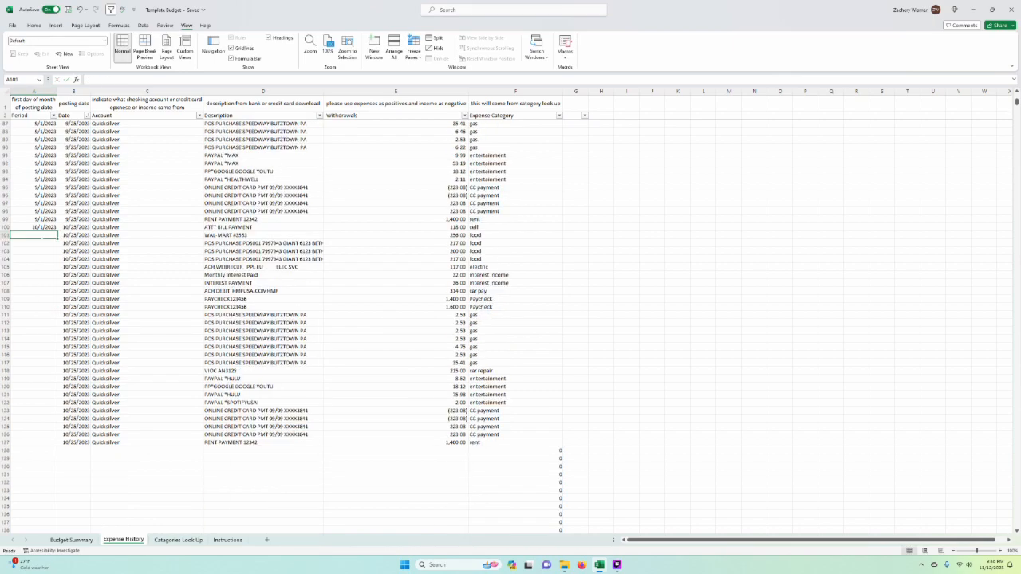
left_click_drag(49, 228, 52, 443)
key("ctrl+d")
left_click(144, 427)
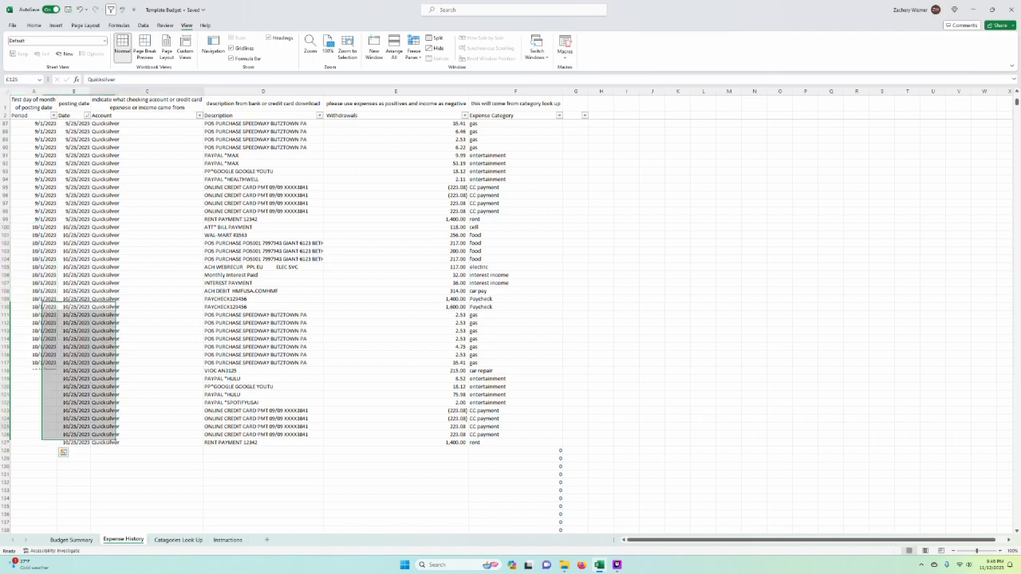
Step: Review the Expense History columns one by one, covering period, date, account, description and withdrawals
scroll(265, 499, "up", 20)
left_click_drag(447, 275, 467, 284)
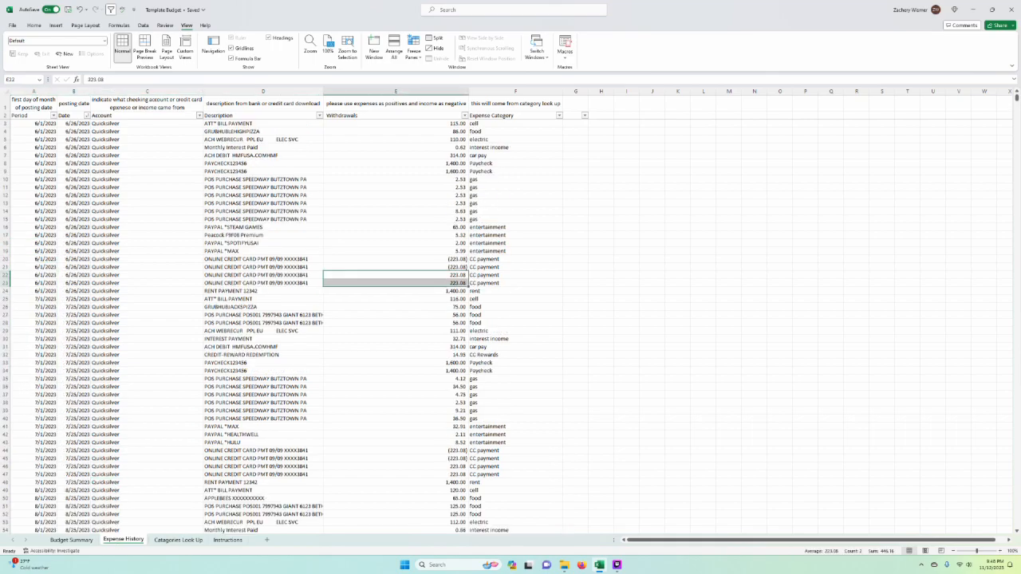
left_click(73, 164)
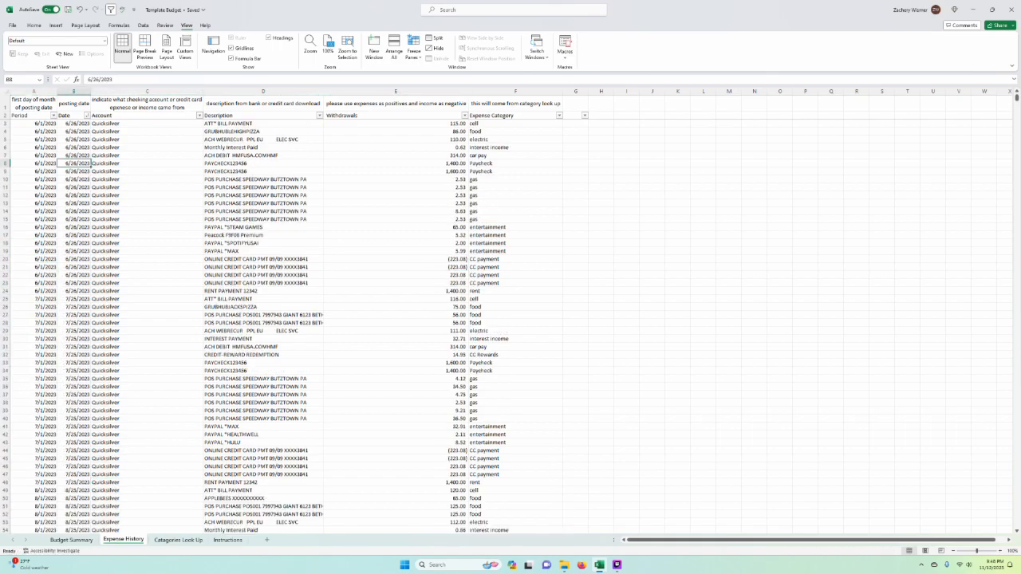
left_click(34, 92)
left_click(263, 227)
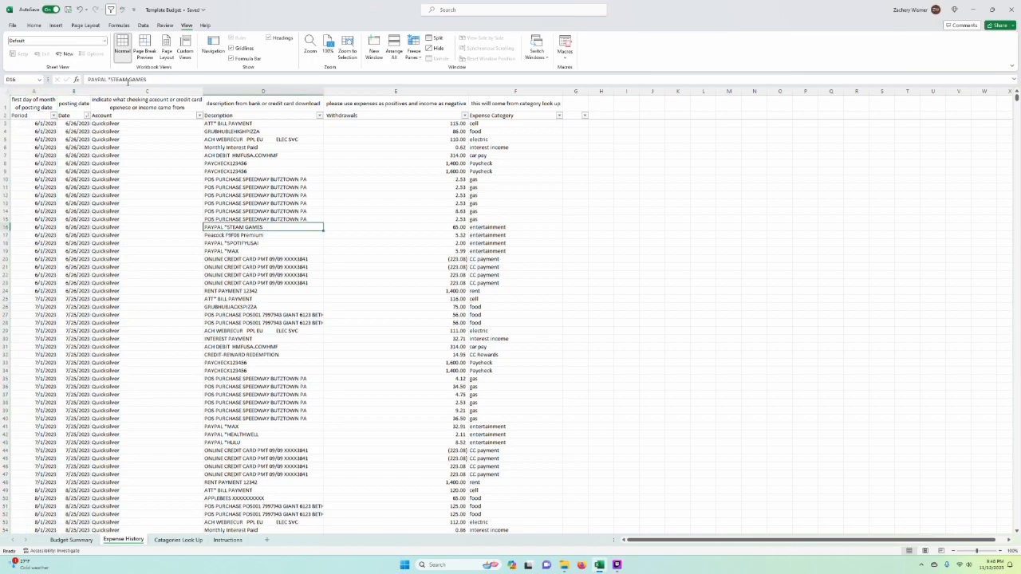
left_click(159, 92)
left_click(263, 259)
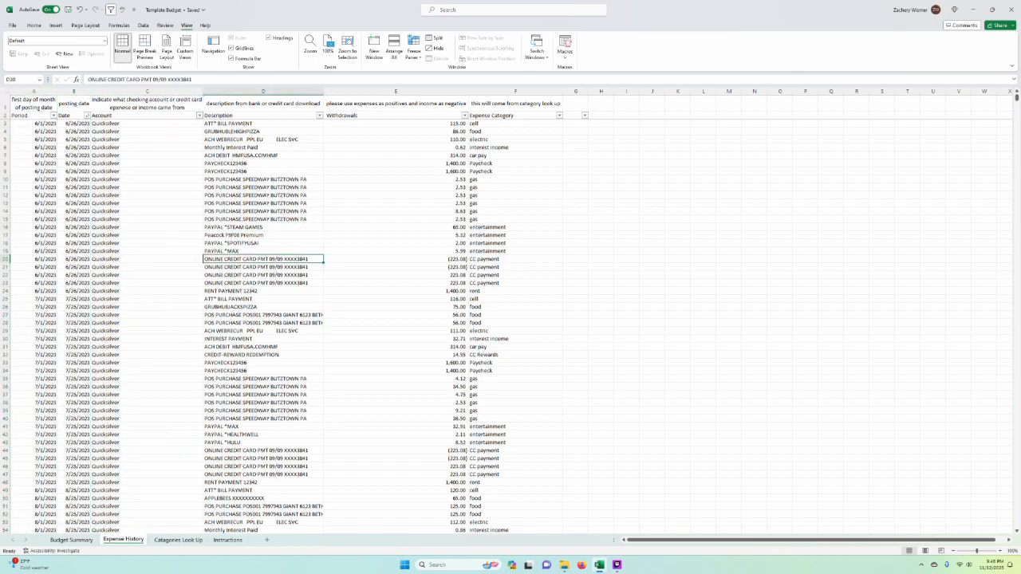
left_click(263, 92)
left_click(576, 204)
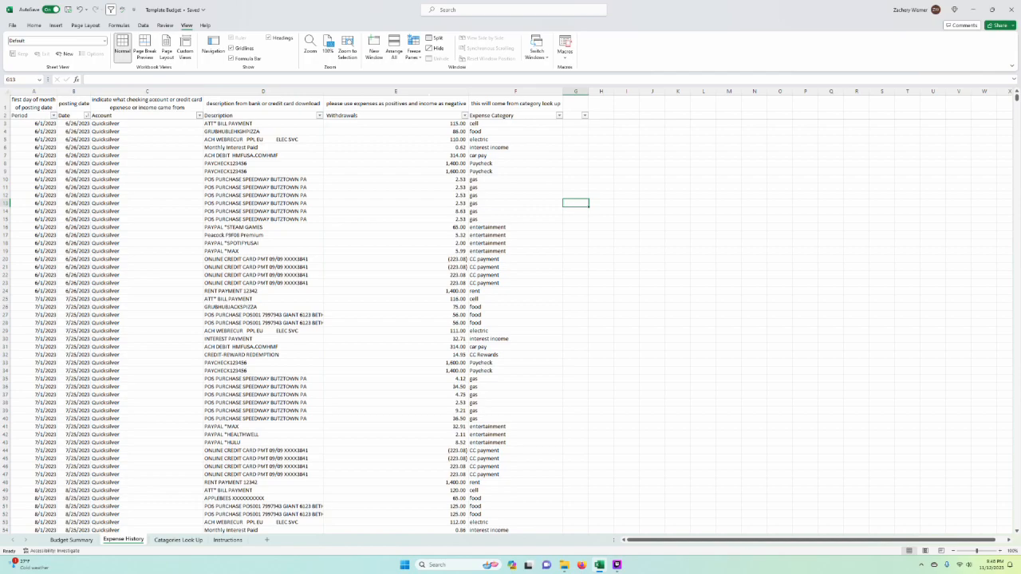
left_click(396, 104)
left_click(396, 92)
left_click(601, 219)
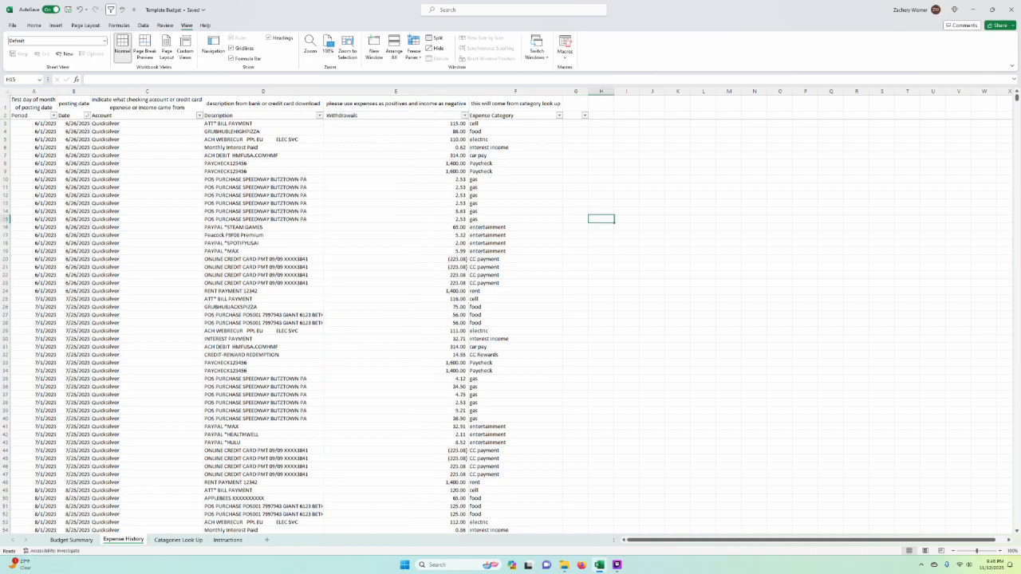
Step: Compare the labels on the Catagories Look Up sheet with the Expense Category formulas in Expense History
scroll(510, 320, "down", 5)
left_click(178, 540)
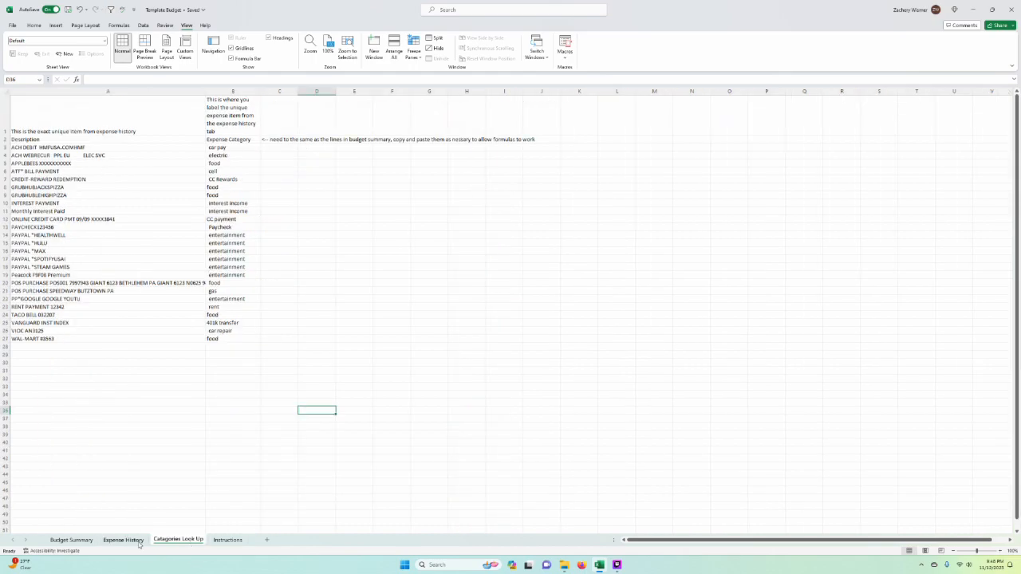
left_click(124, 540)
left_click(189, 540)
scroll(510, 319, "down", 4)
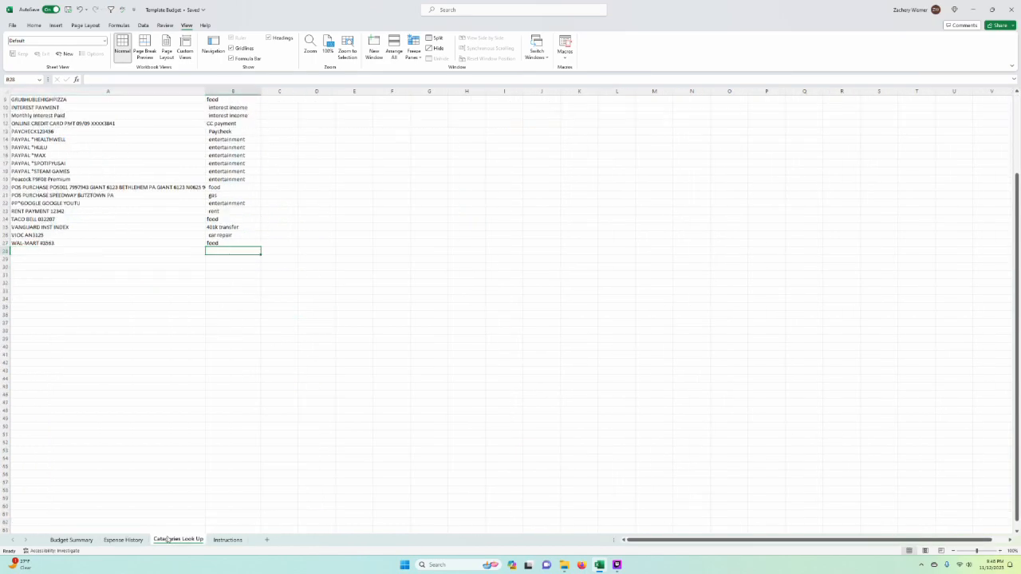
left_click(136, 541)
left_click(652, 267)
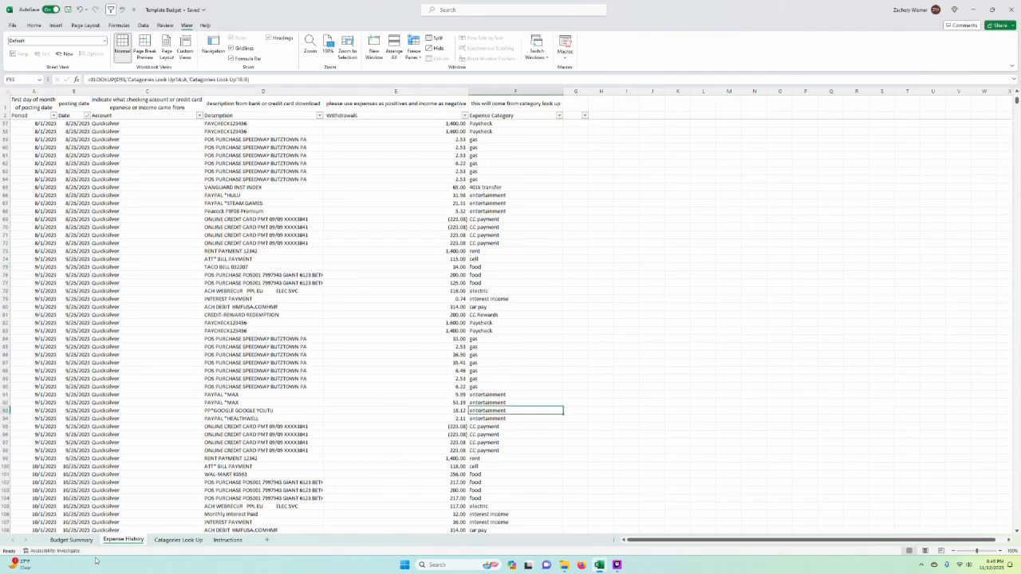
Step: Freeze the panes of Budget Summary at cell B4, locking the period header rows and the expense line labels
left_click(71, 540)
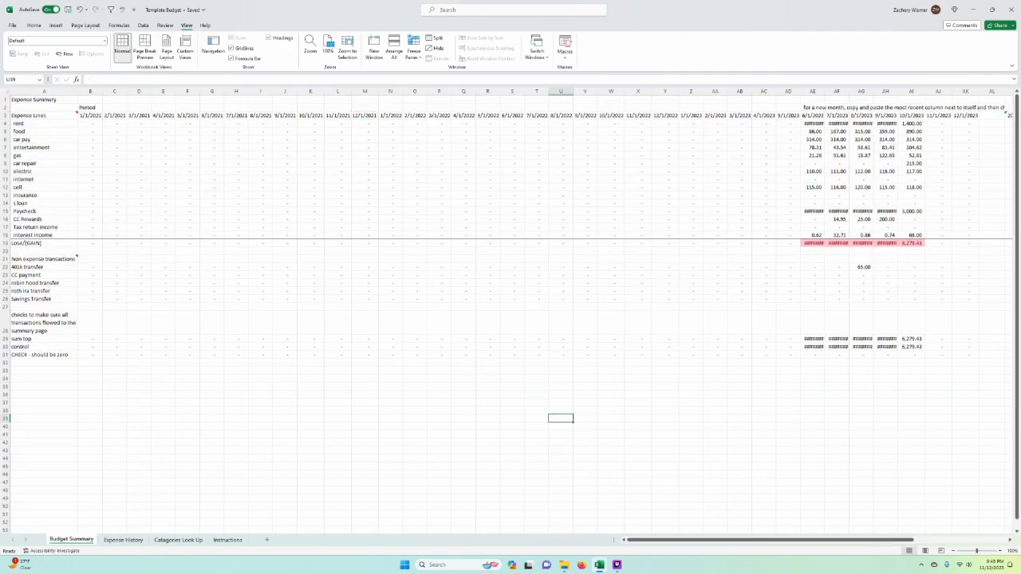
scroll(481, 369, "right", 6)
scroll(529, 355, "left", 6)
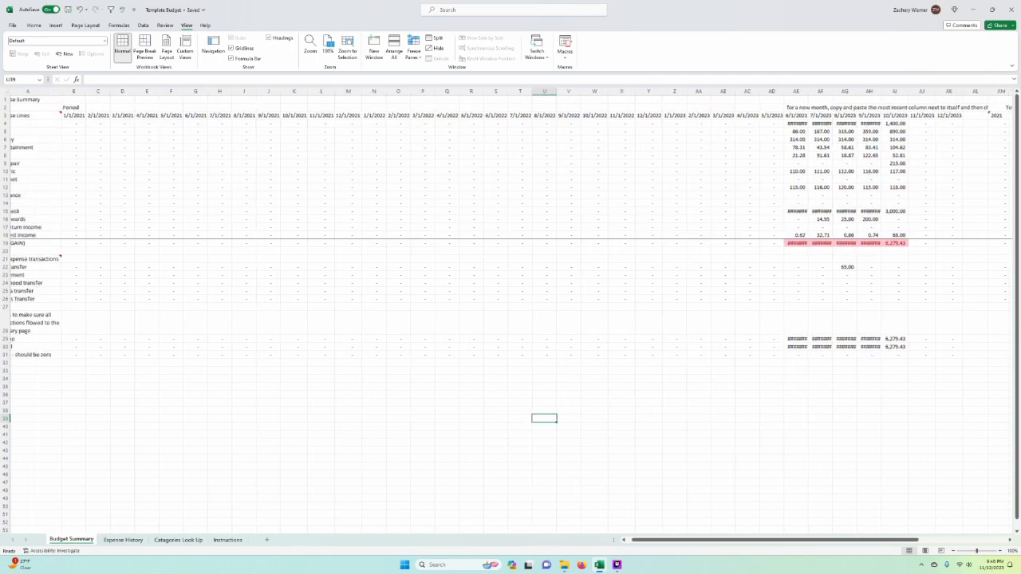
left_click(238, 243)
left_click(91, 116)
left_click(91, 124)
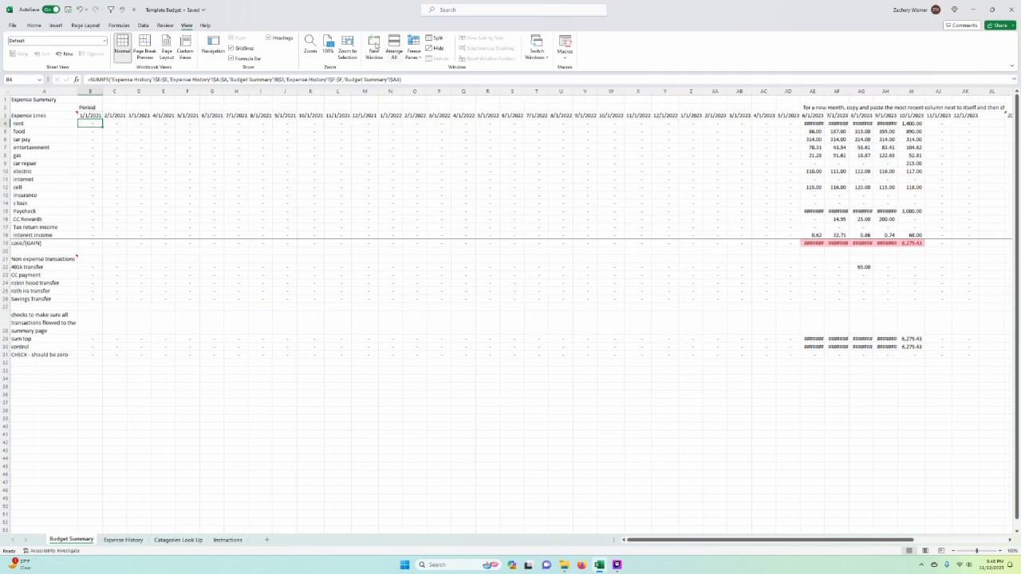
left_click(414, 51)
left_click(473, 70)
left_click(310, 197)
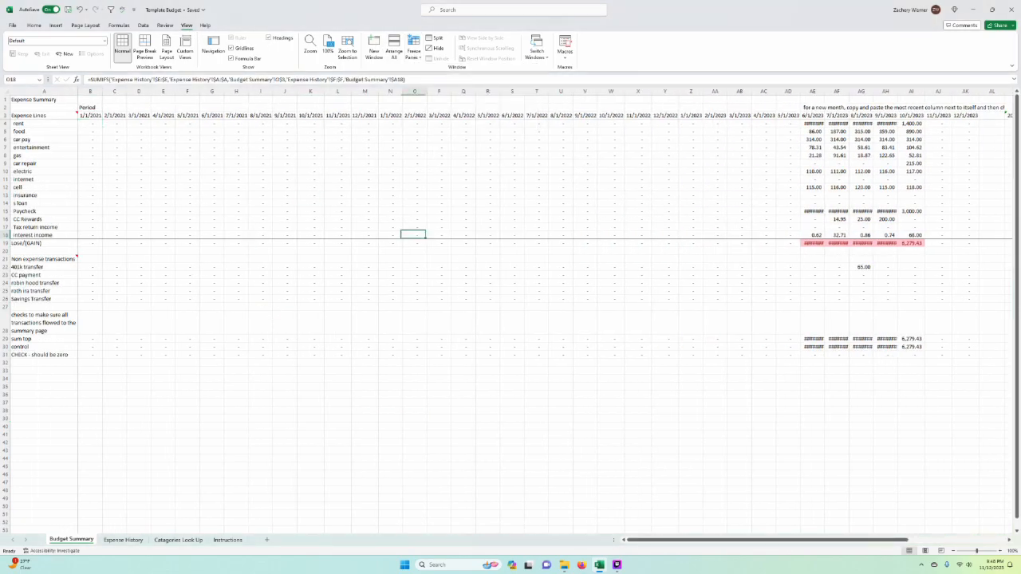
left_click(415, 236)
Step: Fit the widths of the 6/1/2023 to 10/1/2023 columns and the 2023 total and average columns to their contents
scroll(298, 320, "right", 3)
scroll(298, 320, "left", 3)
scroll(136, 269, "right", 8)
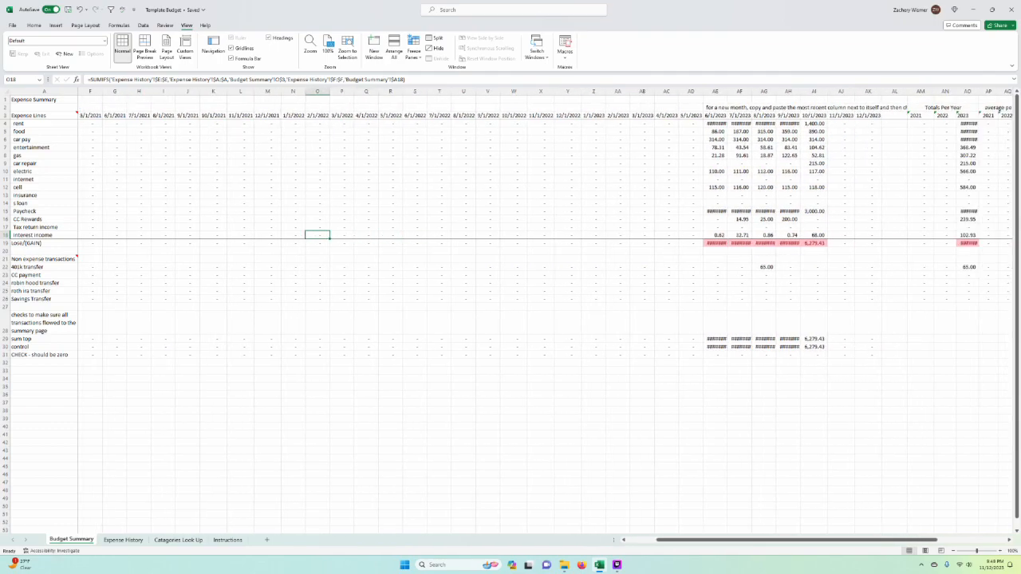
scroll(136, 269, "down", 4)
scroll(264, 372, "up", 4)
scroll(265, 372, "right", 3)
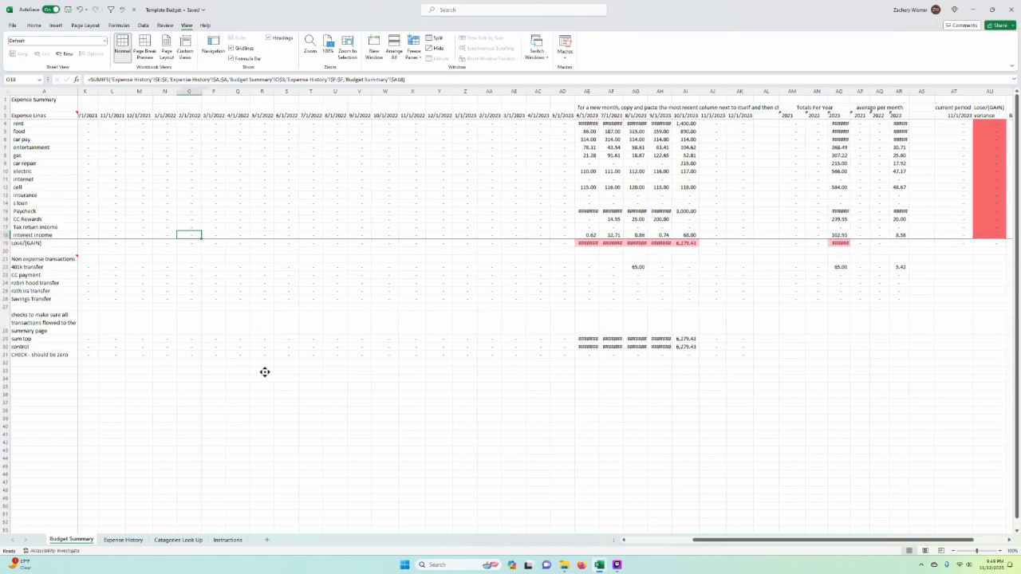
left_click_drag(540, 91, 638, 91)
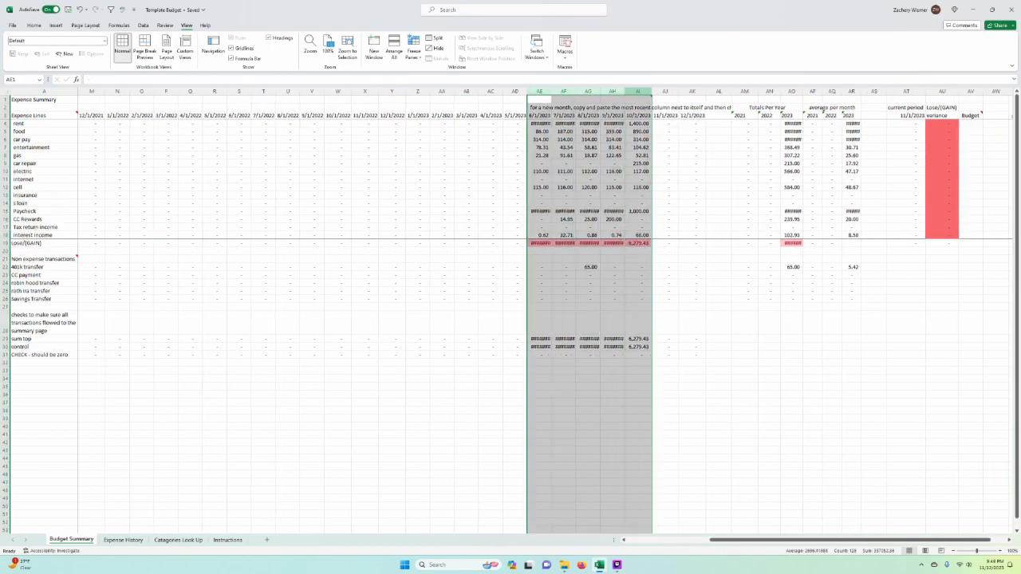
left_click_drag(551, 91, 569, 91)
double_click(886, 91)
double_click(951, 91)
left_click(748, 243)
Step: Examine the monthly amounts, yearly totals, monthly averages and current period variance columns in Budget Summary
scroll(696, 275, "right", 1)
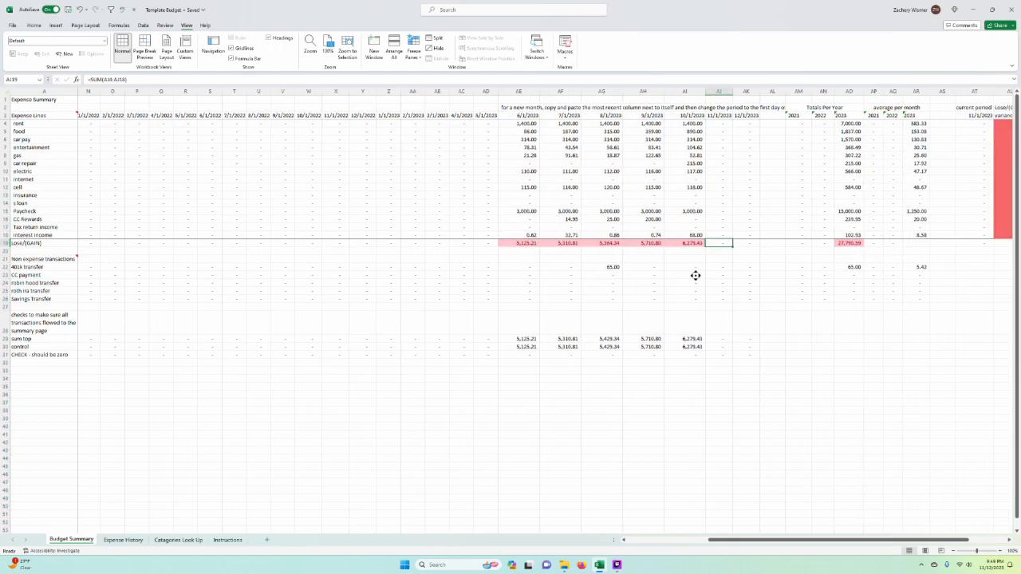
scroll(696, 275, "right", 2)
left_click(615, 220)
left_click_drag(682, 317, 686, 309)
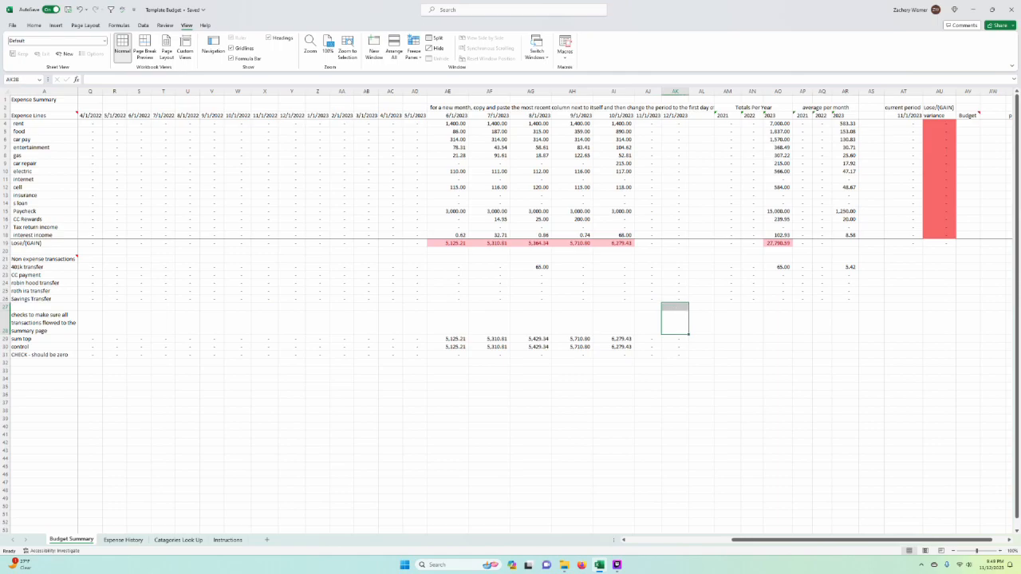
left_click(701, 299)
scroll(527, 229, "right", 1)
left_click_drag(394, 205, 427, 212)
Step: Read the June rent amount and go through the food, car pay, entertainment and gas rows across the periods
left_click(432, 123)
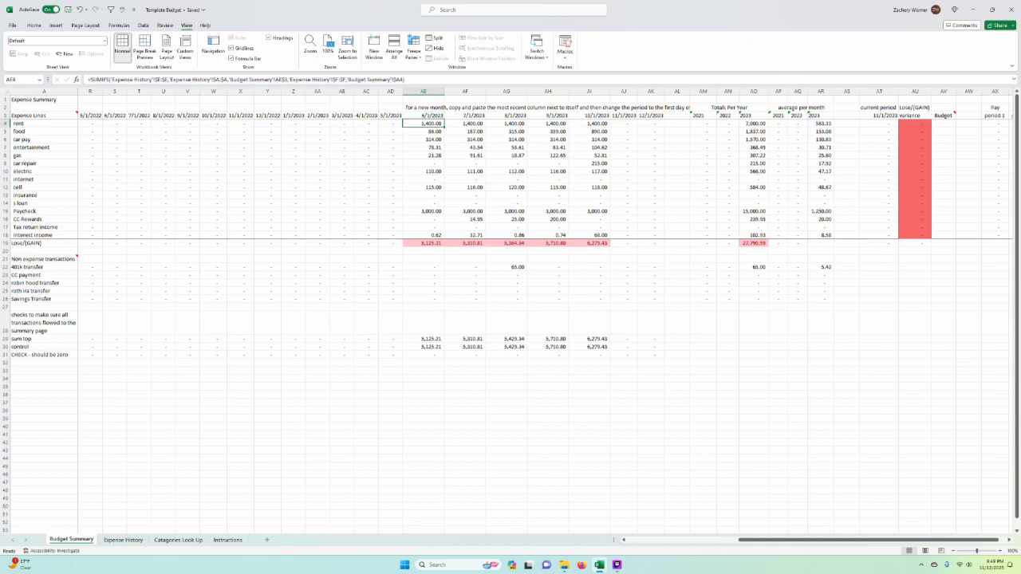
left_click(6, 132)
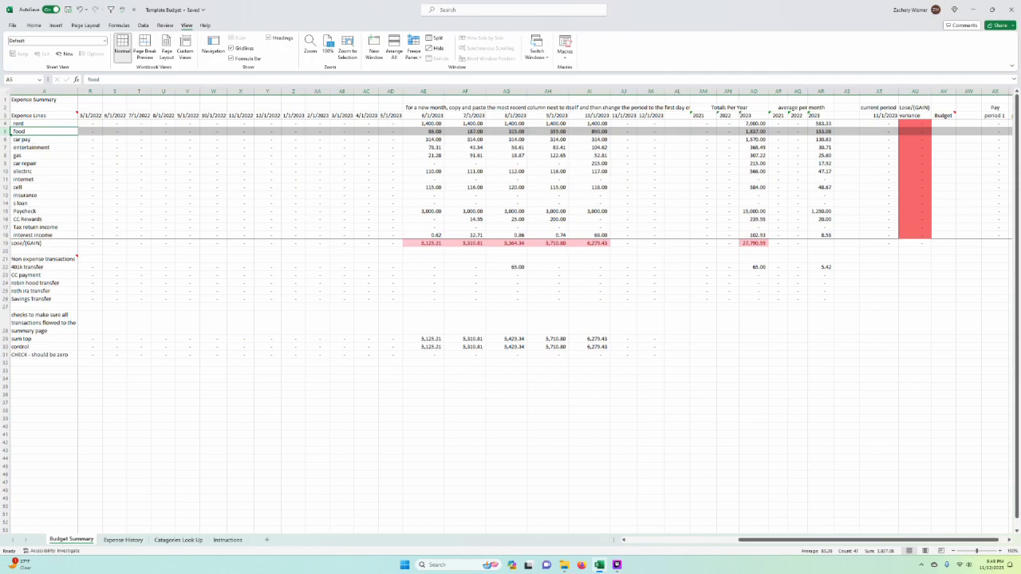
left_click(6, 140)
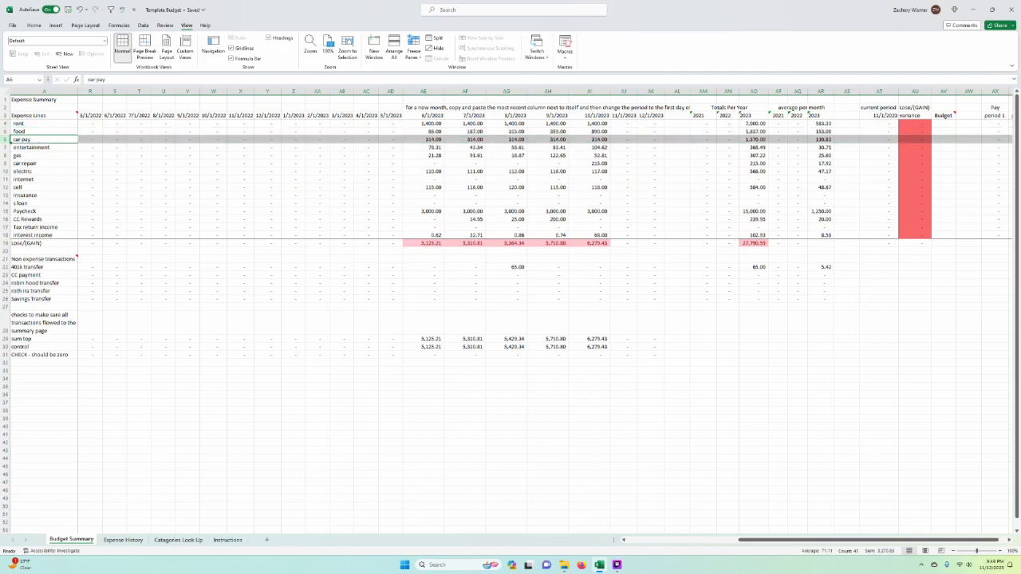
left_click(6, 148)
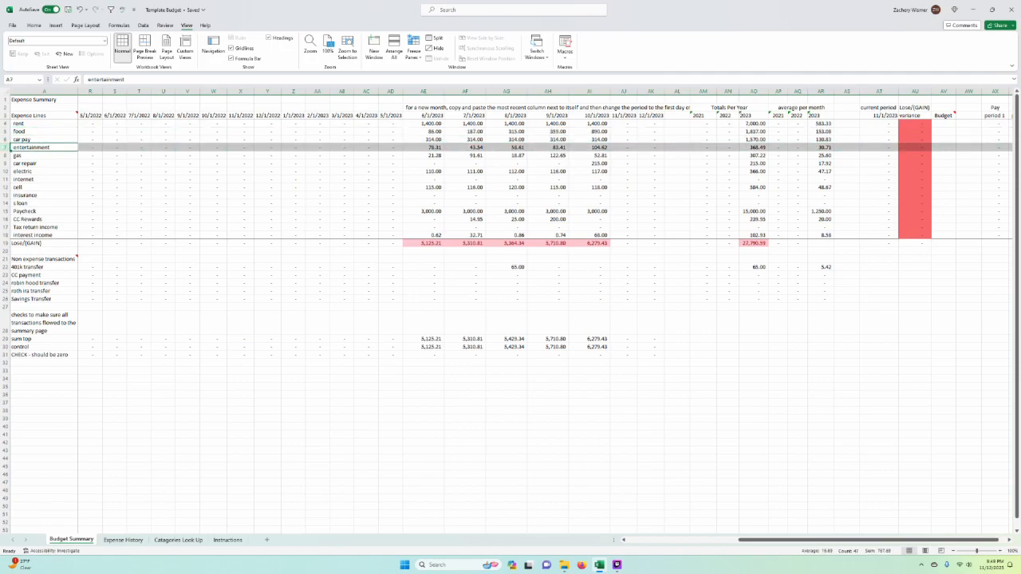
left_click(5, 156)
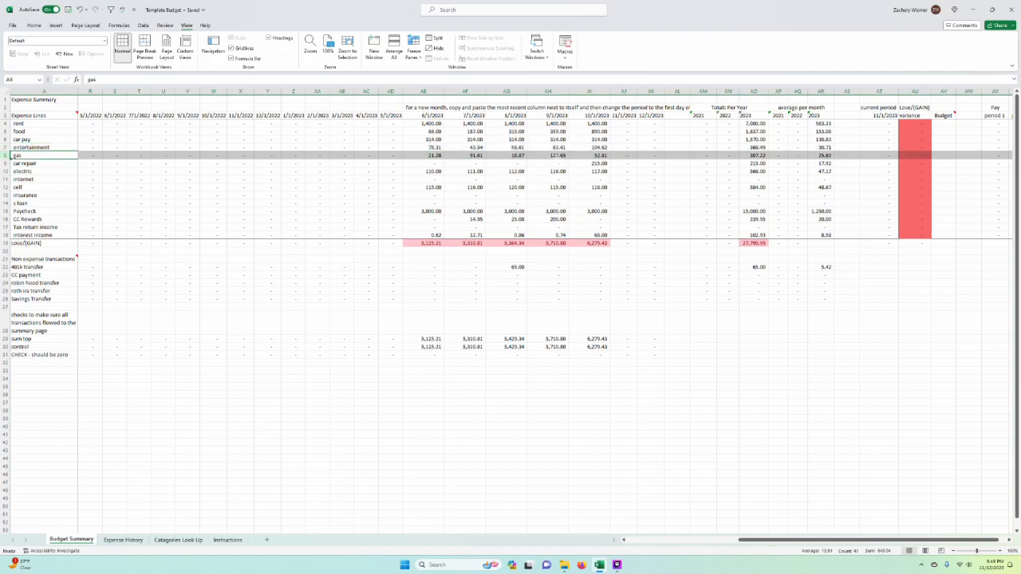
Step: Check the September gas amount, June electric, the June and September paychecks, and the June Lose/(GAIN) total in Budget Summary
left_click(561, 156)
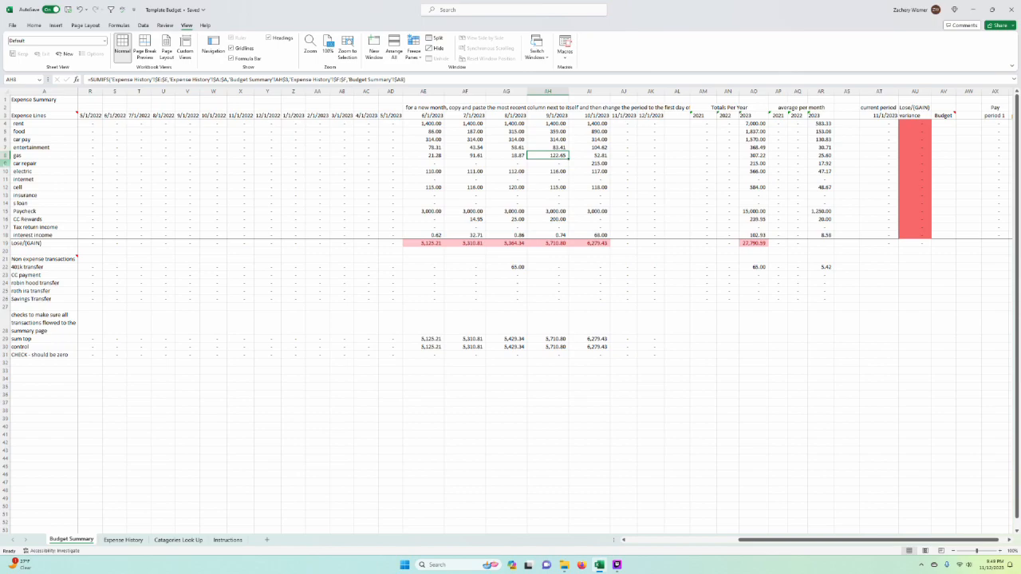
left_click(17, 163)
left_click(423, 171)
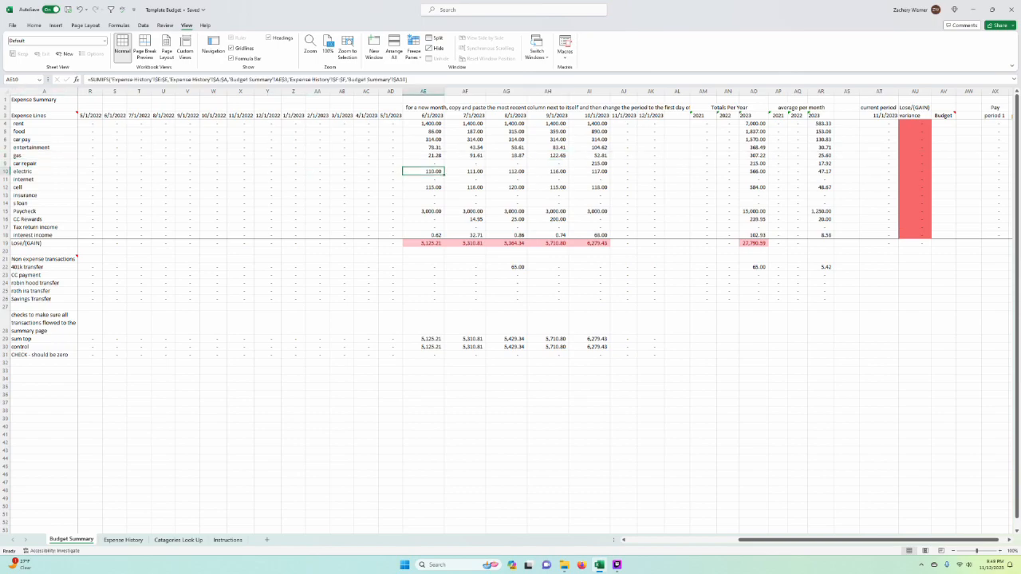
left_click(547, 211)
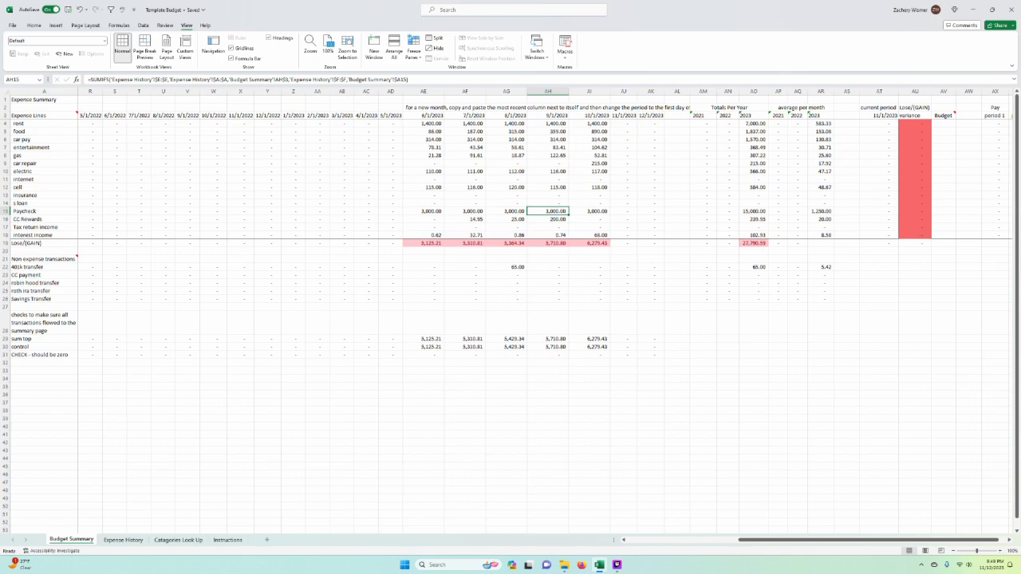
left_click(422, 211)
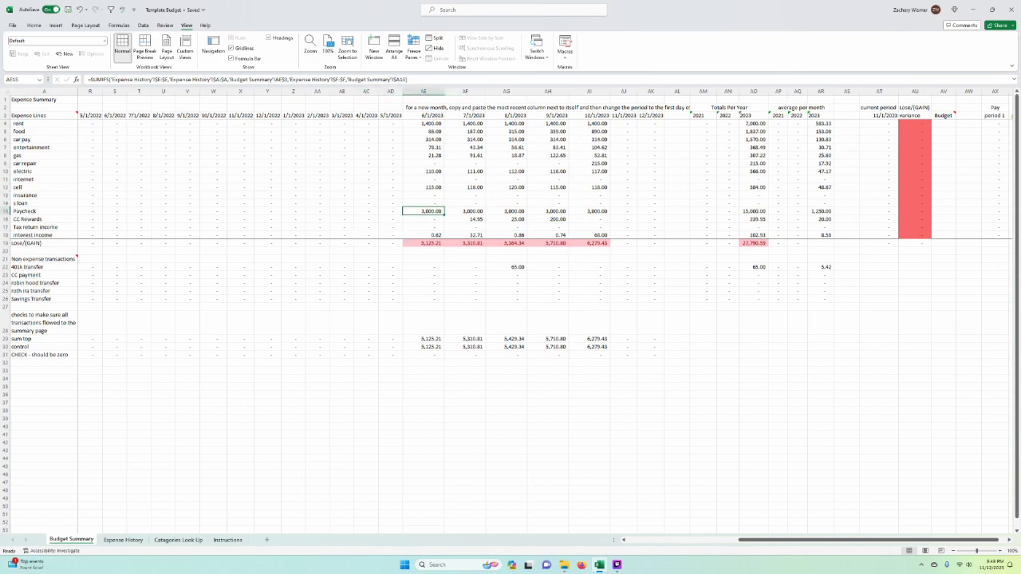
left_click(423, 243)
left_click(38, 243)
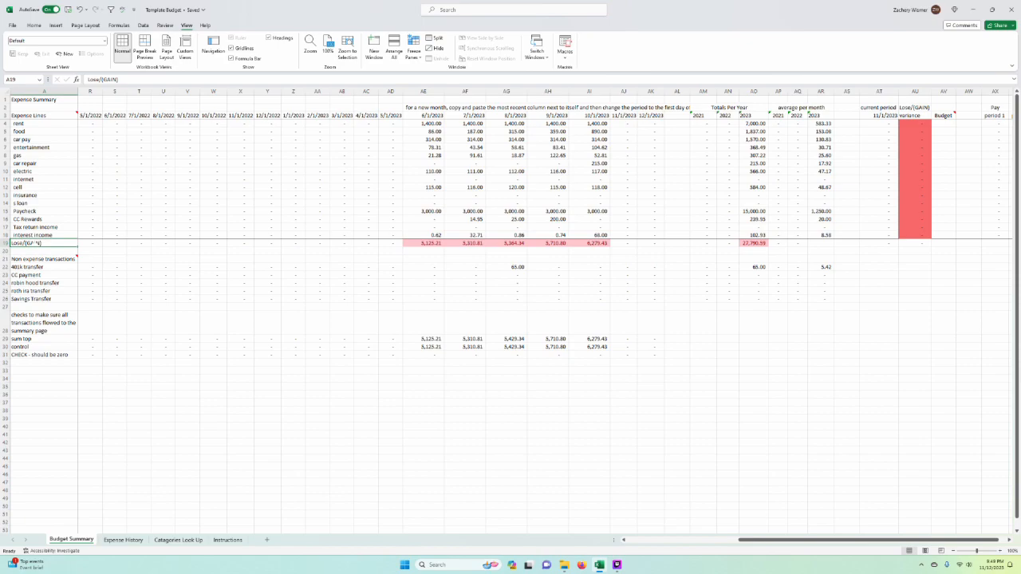
left_click(428, 243)
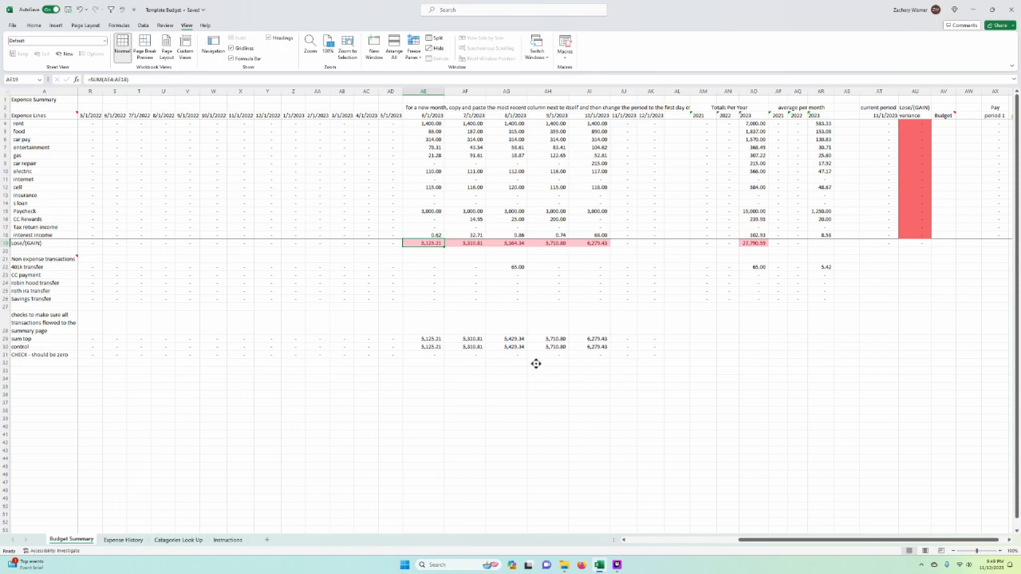
scroll(535, 362, "right", 1)
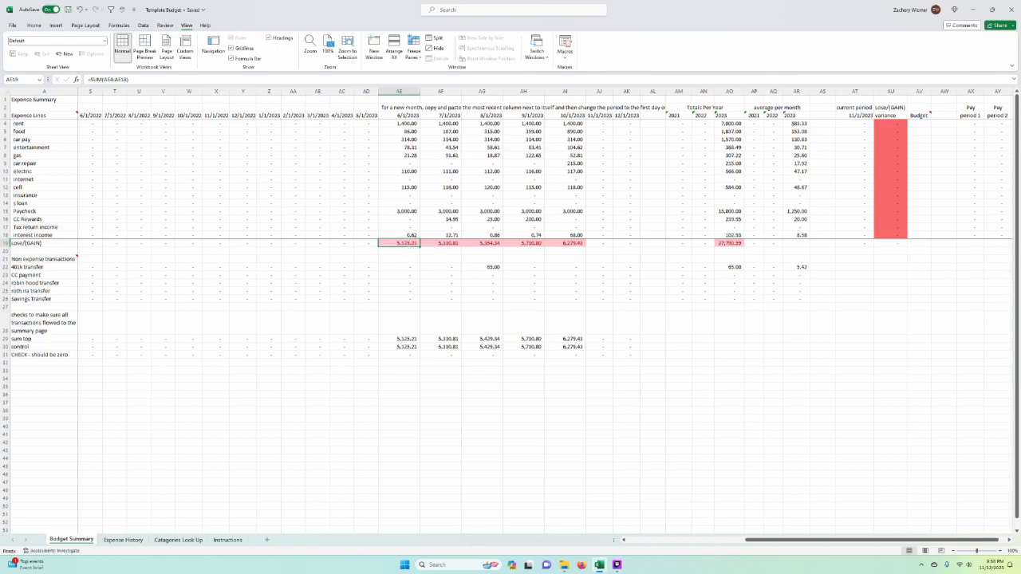
Step: Review the Expense History and Catagories Look Up sheets and read the Instructions notes on expense and income signs
left_click(123, 540)
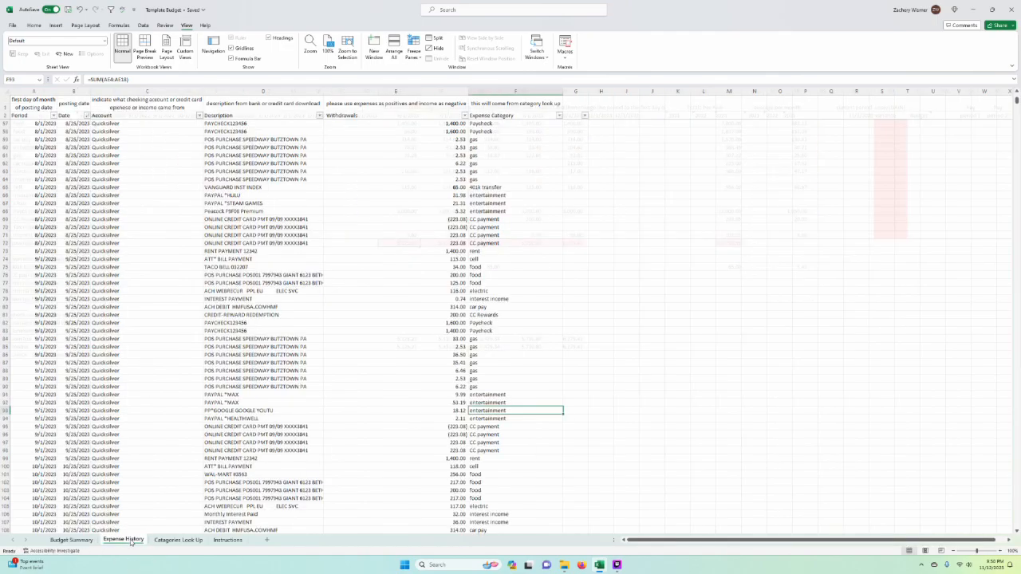
left_click(516, 426)
left_click(195, 541)
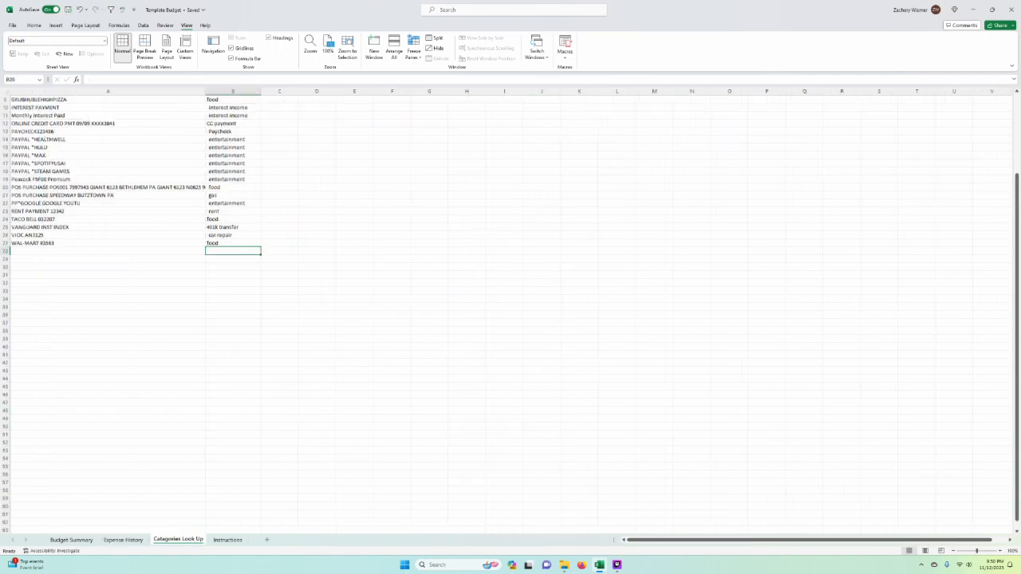
left_click(227, 540)
left_click(307, 306)
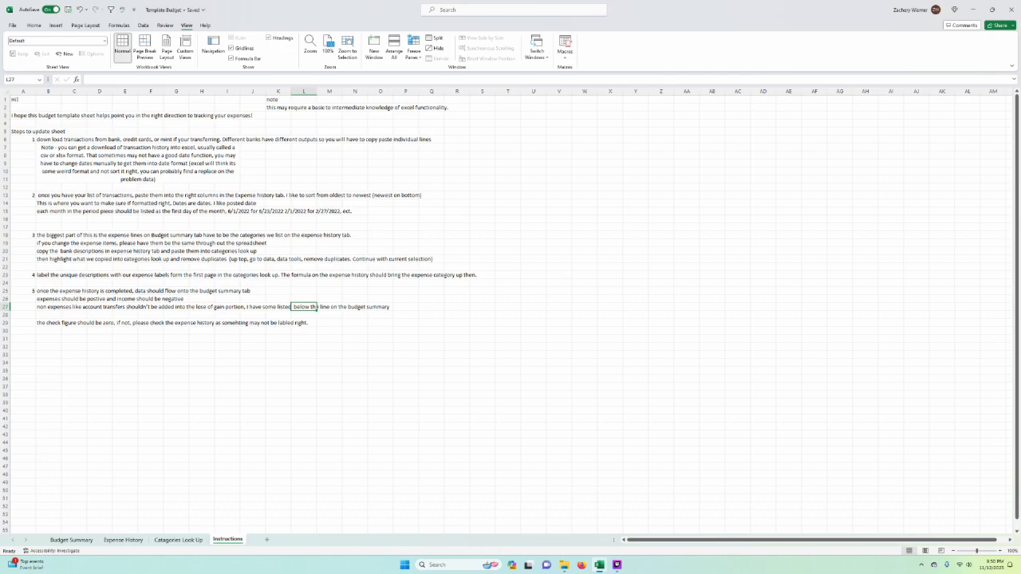
left_click(124, 540)
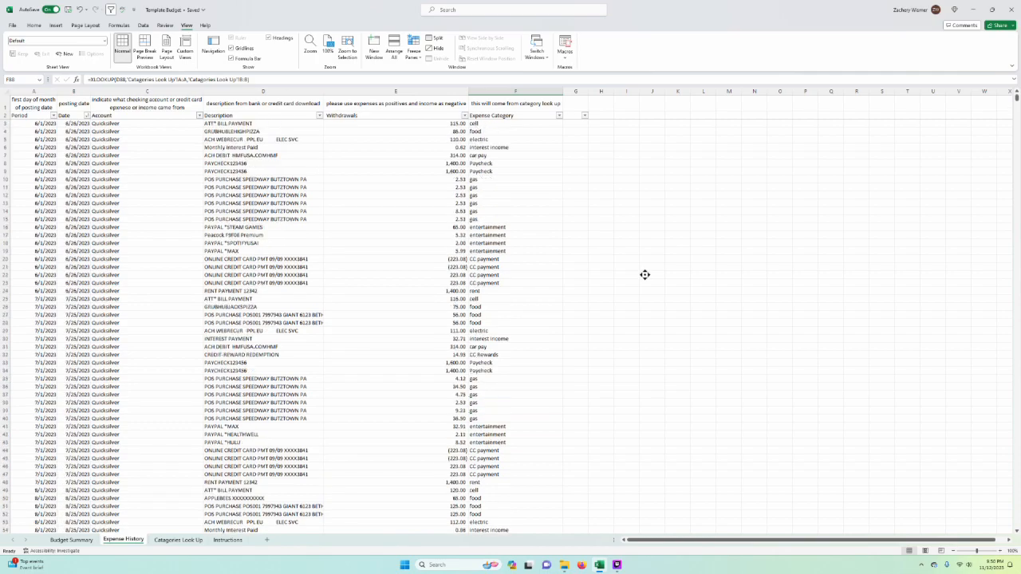
Step: Sort the Expense History rows by Expense Category, smallest to largest
left_click(516, 103)
left_click(559, 116)
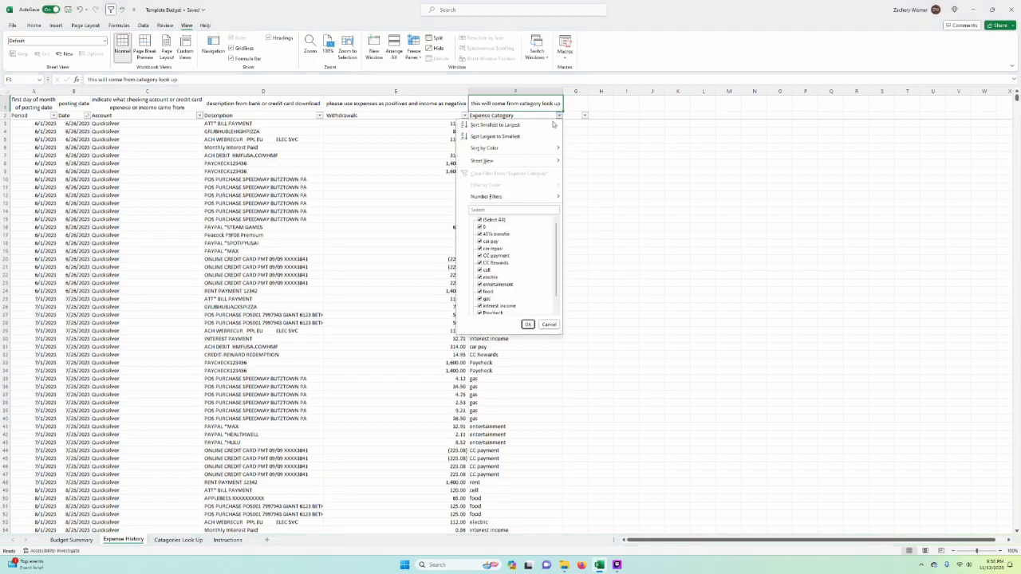
key("Escape")
key("ctrl+z")
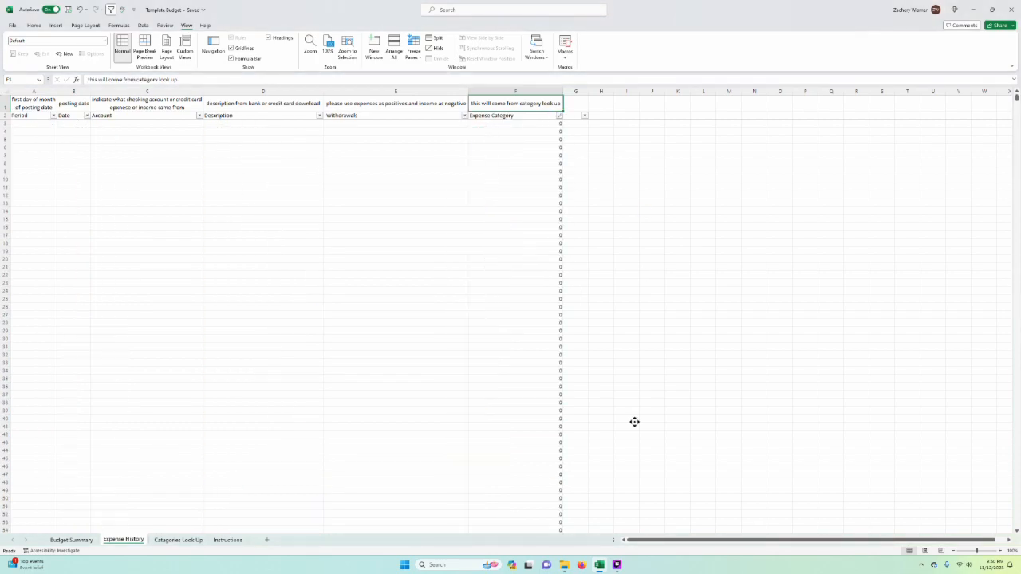
left_click(627, 234)
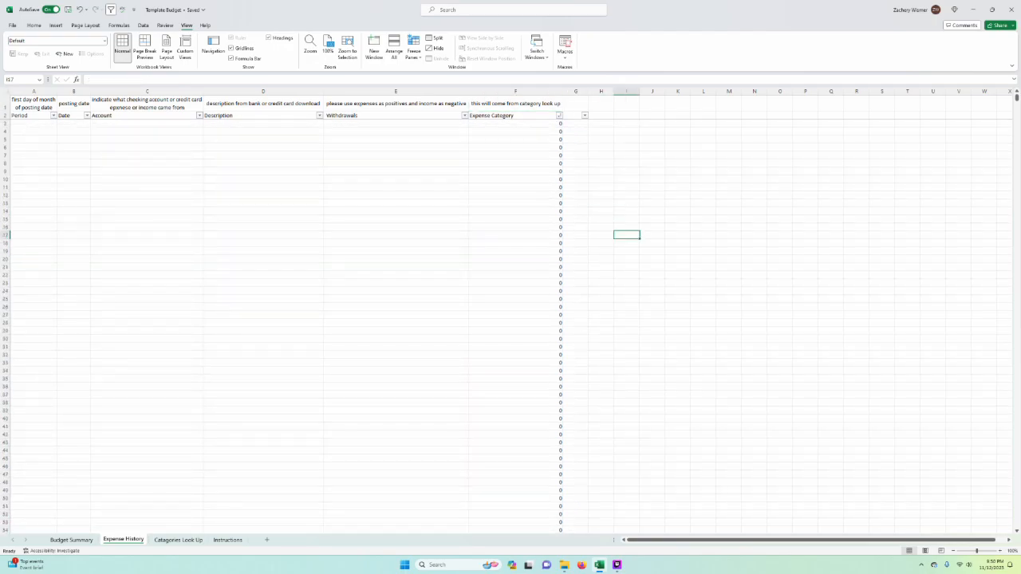
Step: Sort the Expense History rows by Expense Category in descending order so the categorized transactions precede the blank rows
left_click(559, 116)
left_click(526, 324)
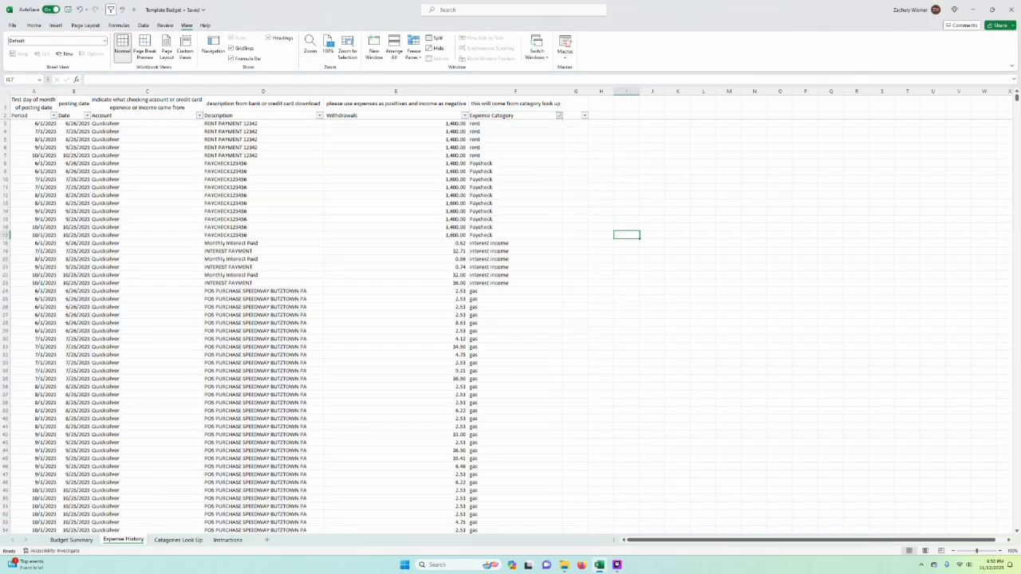
left_click(576, 298)
scroll(511, 319, "down", 20)
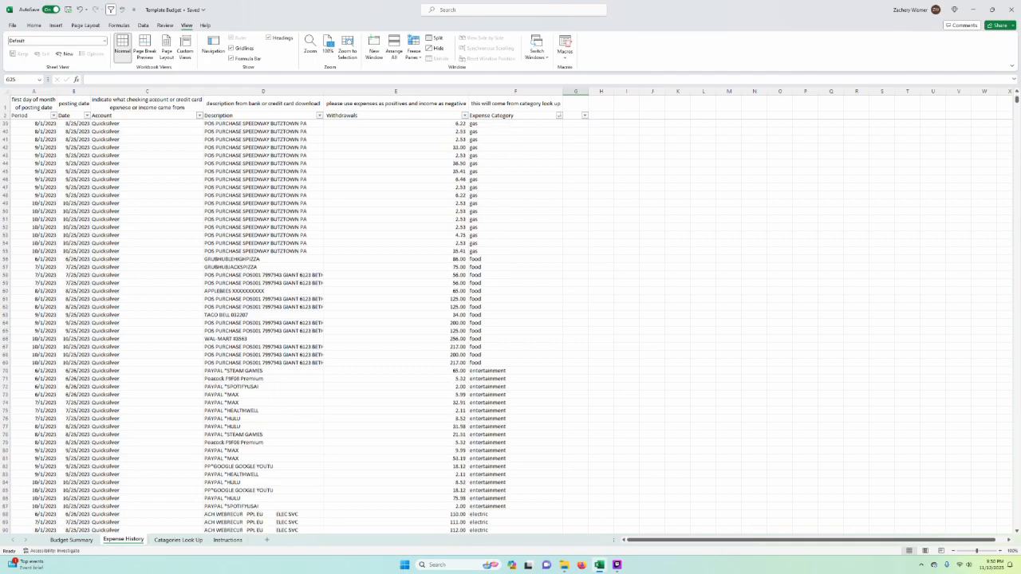
Step: Copy the category lookup formula from F118 into the blank rows F131:F132 of Expense History
left_click_drag(515, 331, 516, 434)
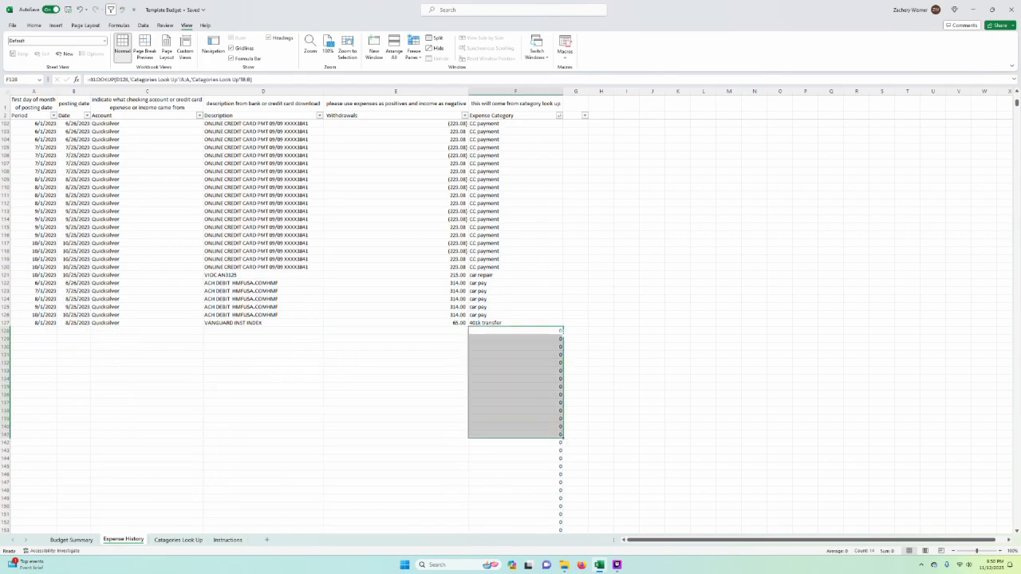
scroll(515, 435, "up", 3)
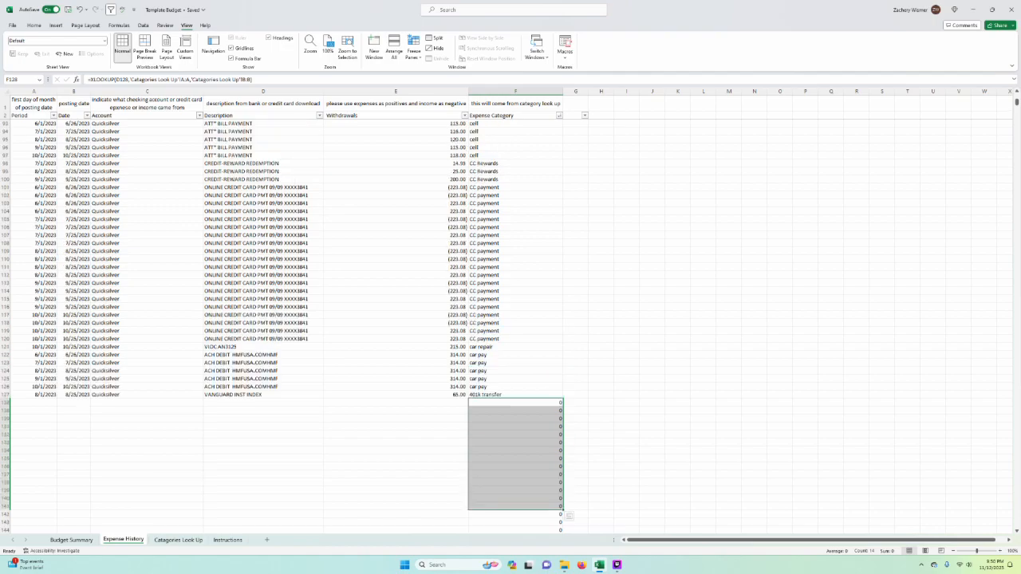
scroll(606, 396, "up", 1)
scroll(607, 397, "down", 4)
left_click(516, 259)
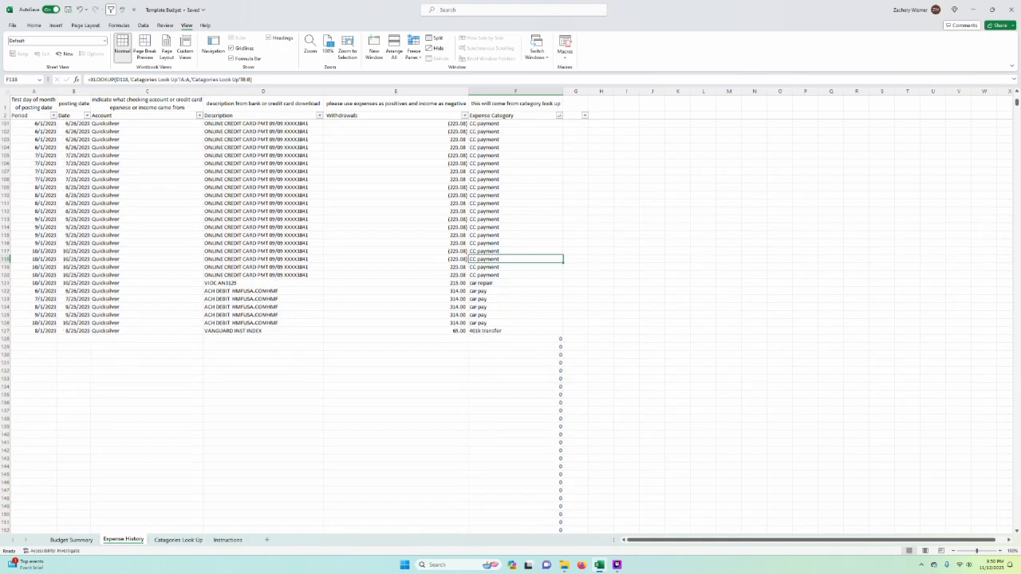
key("ctrl+c")
left_click_drag(515, 363, 515, 371)
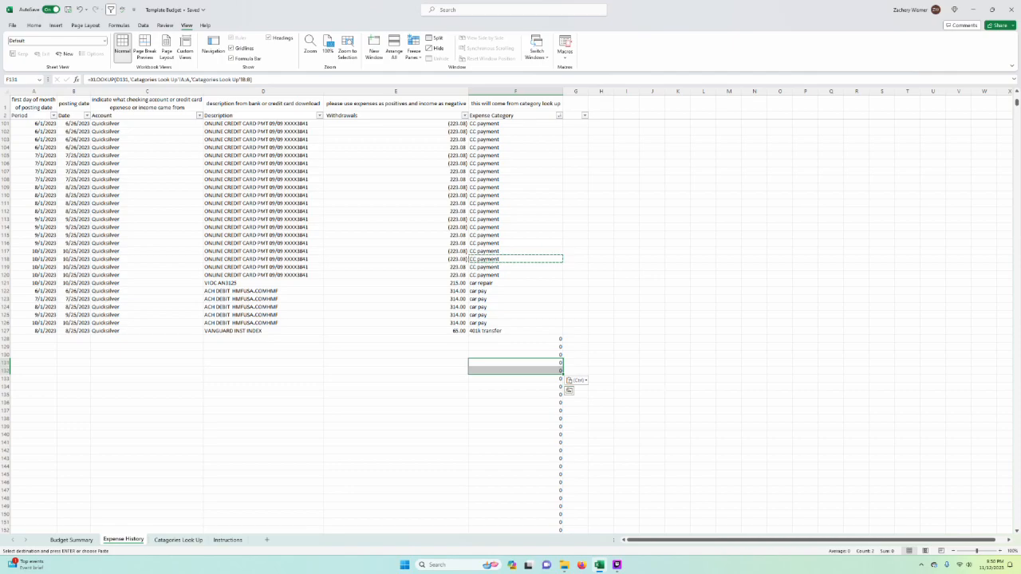
key("Escape")
left_click(575, 354)
scroll(543, 369, "up", 20)
left_click(627, 243)
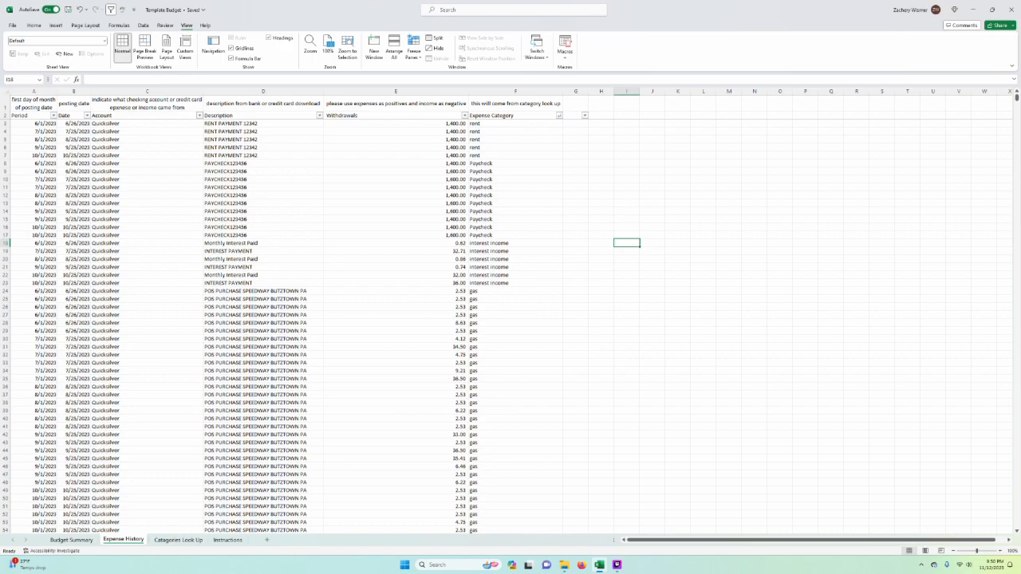
Step: Check the Lose/(GAIN) row and the 6/1/2023 paycheck amount in Budget Summary
left_click(71, 540)
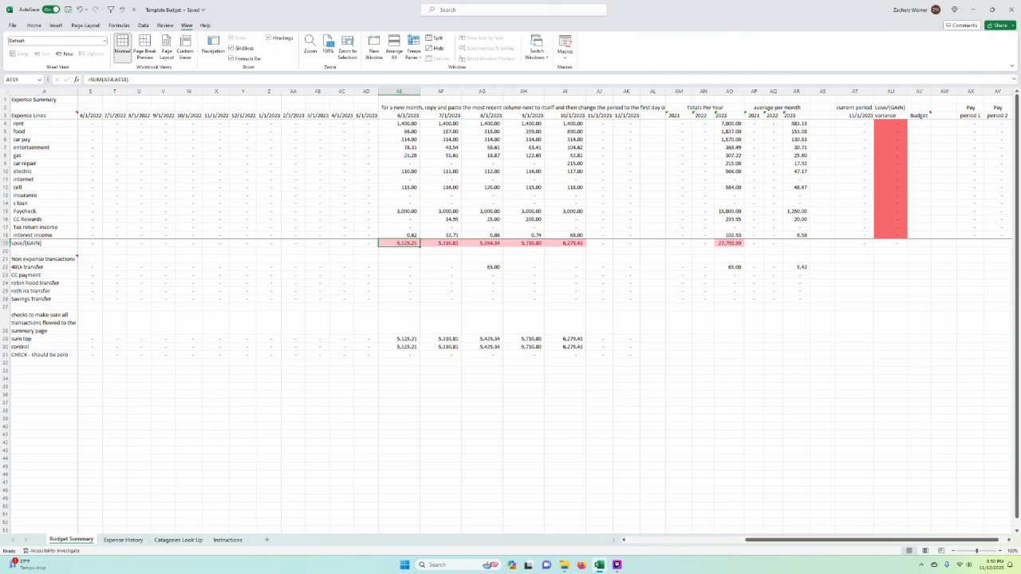
left_click(6, 243)
left_click_drag(399, 196, 441, 235)
left_click(398, 210)
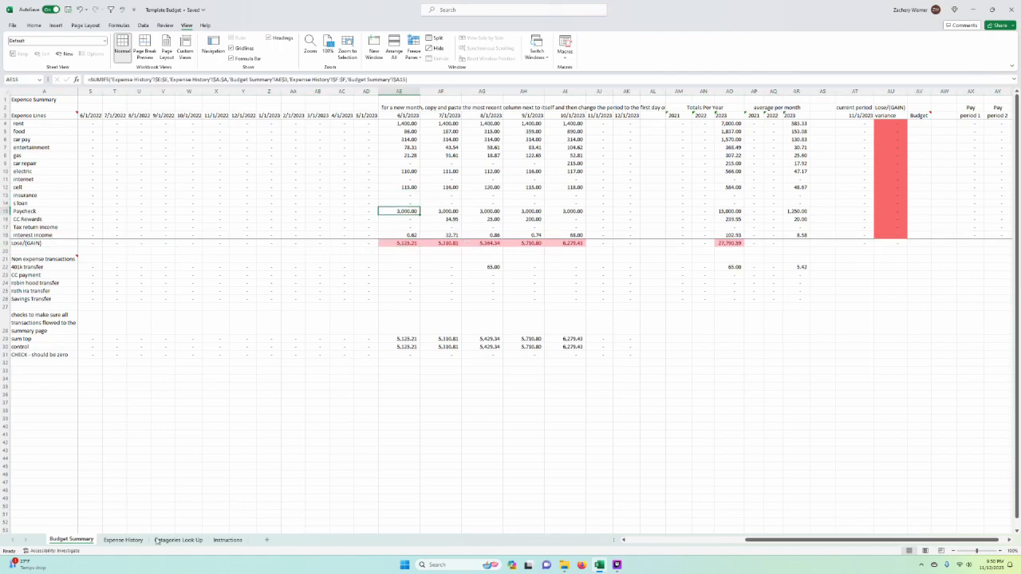
Step: Enter the formula =-E8 in G8 of Expense History to reverse the sign of the first paycheck amount
left_click(125, 541)
left_click(510, 363)
left_click(510, 204)
left_click(511, 172)
left_click(511, 148)
left_click(576, 124)
left_click(576, 180)
left_click(576, 163)
double_click(576, 163)
type("=")
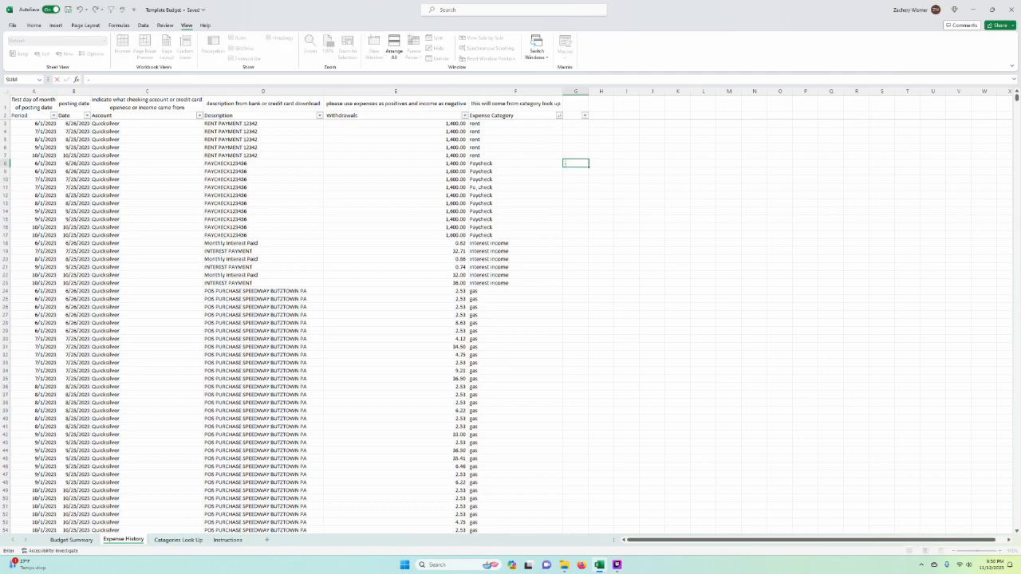
left_click(455, 164)
key("Return")
Step: Fill the sign-reversing formula from G8 down to G23 for the Paycheck and interest income rows, and check the G8 formula
left_click(585, 164)
left_click_drag(591, 166, 591, 284)
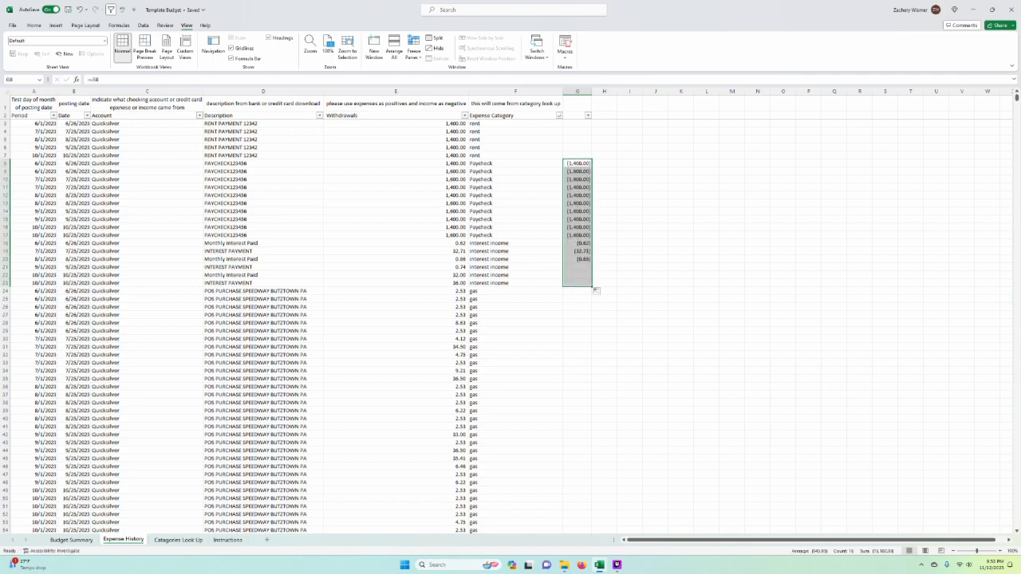
left_click(655, 212)
left_click(580, 163)
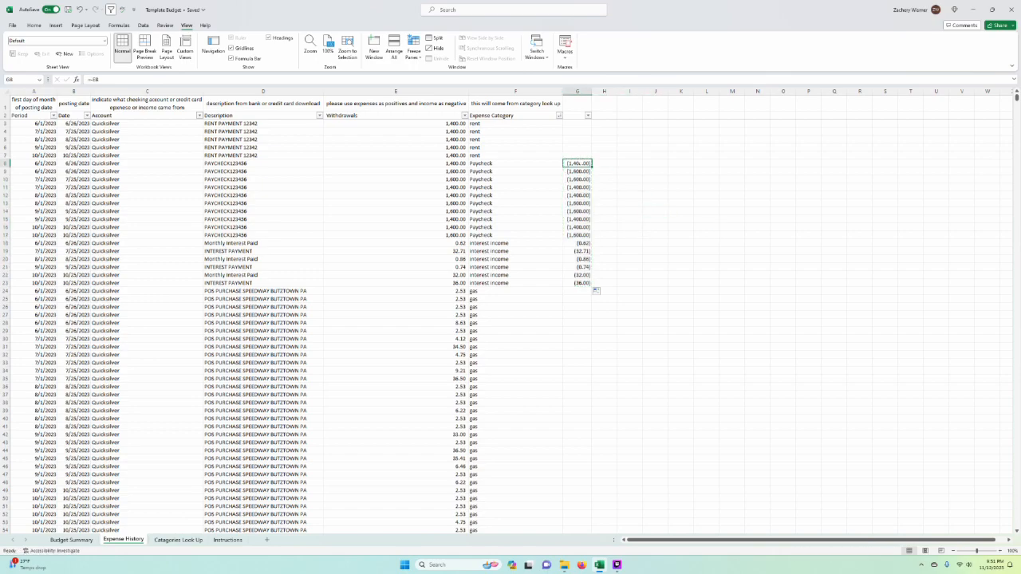
double_click(581, 163)
key("Return")
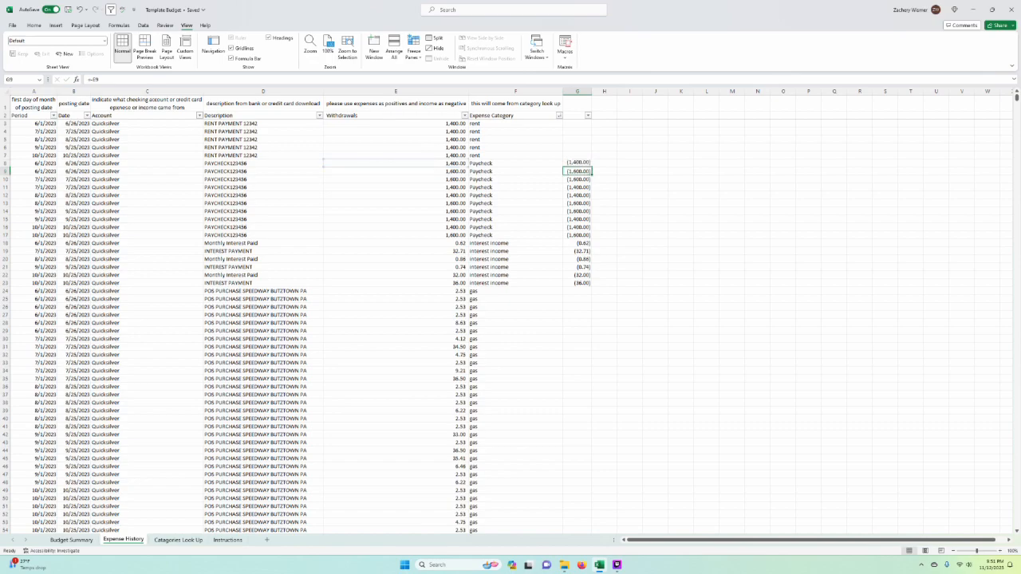
Step: Paste the negated amounts from G8:G23 as values over Withdrawals starting at E8, and clear the helper cells
left_click(586, 163)
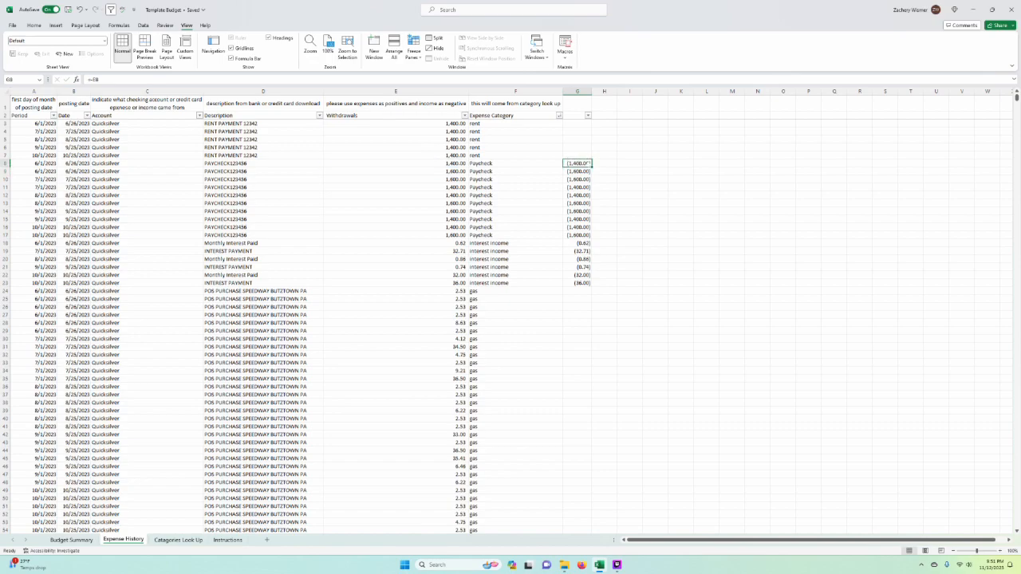
left_click_drag(591, 167, 591, 285)
key("ctrl+c")
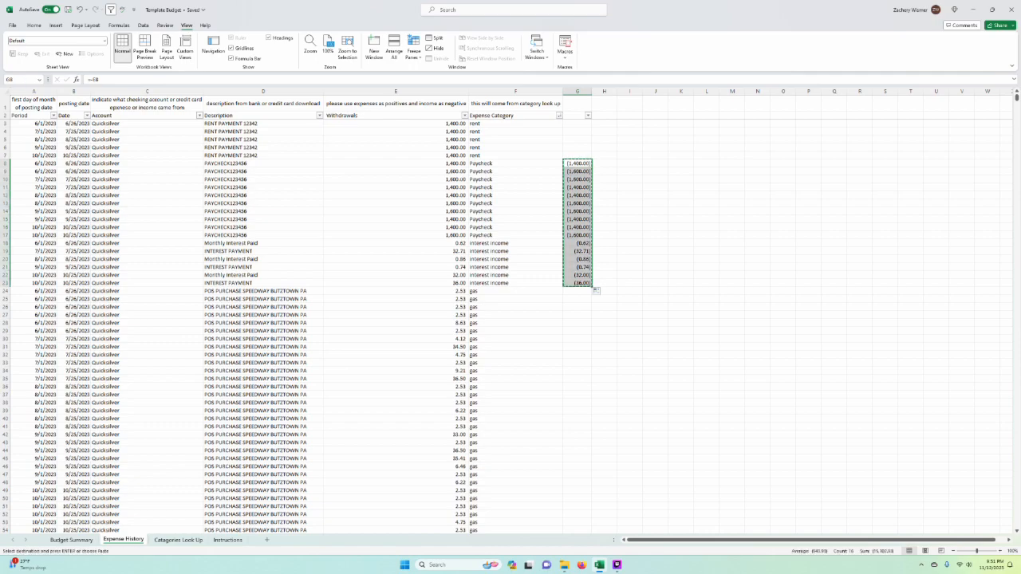
left_click(461, 163)
right_click(460, 164)
left_click(490, 217)
left_click(707, 232)
left_click_drag(577, 140, 606, 299)
key("Delete")
Step: Enter the formula =-E98 in G98 and fill it down to G100 to negate the CC Rewards amounts
left_click(515, 244)
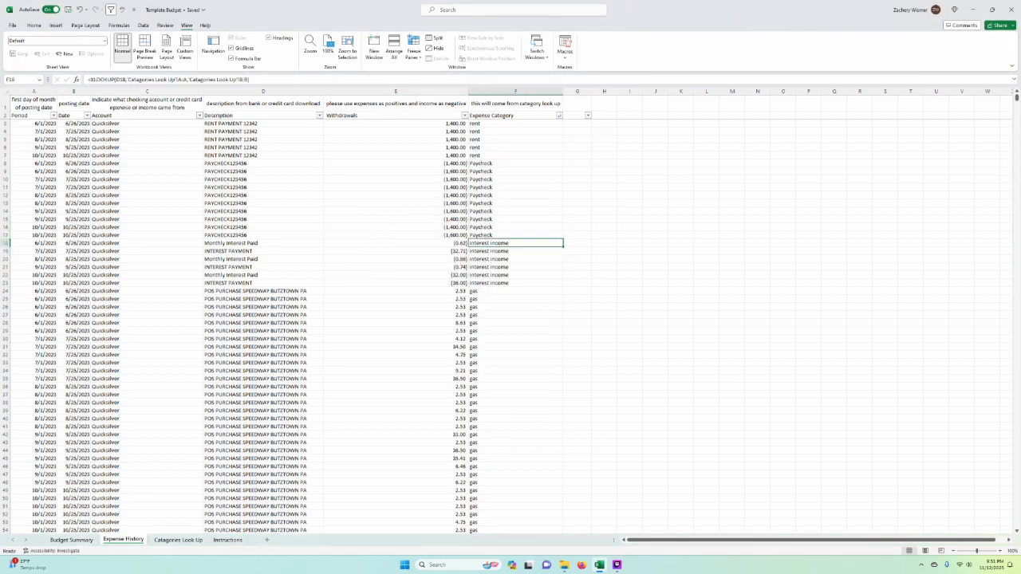
scroll(511, 319, "down", 18)
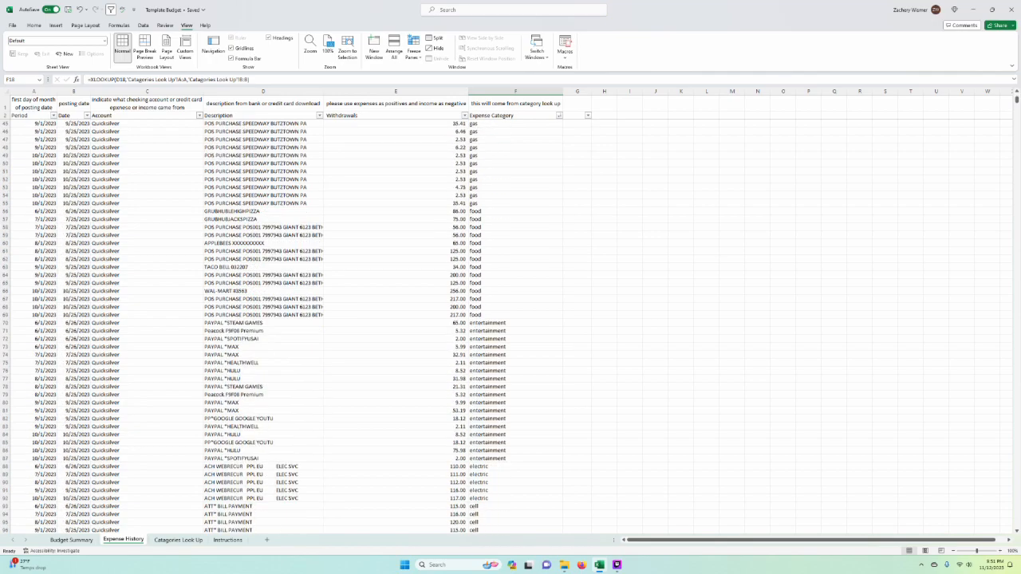
scroll(516, 330, "down", 7)
left_click(515, 331)
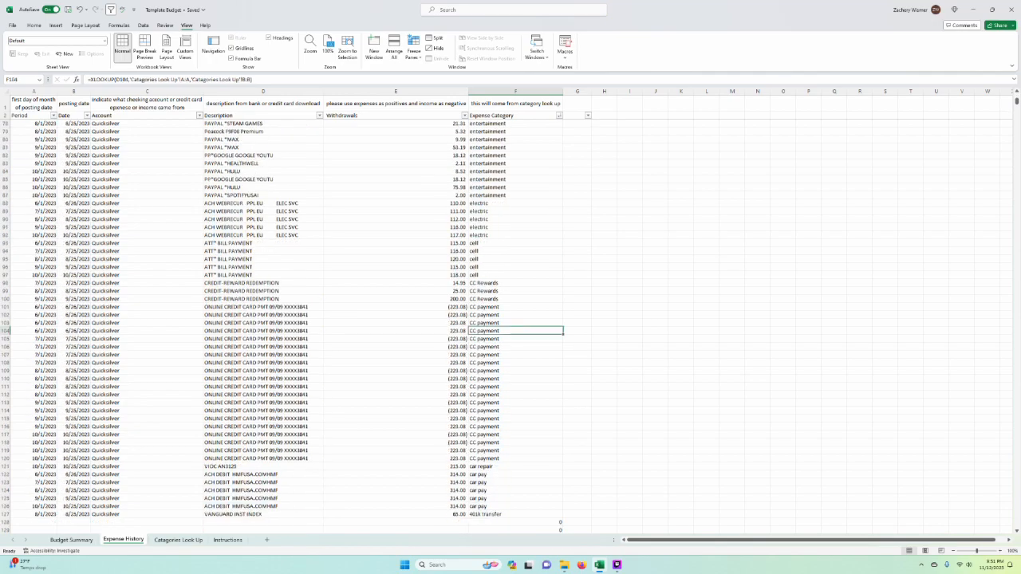
left_click(455, 283)
left_click(576, 291)
key("Up")
type("-")
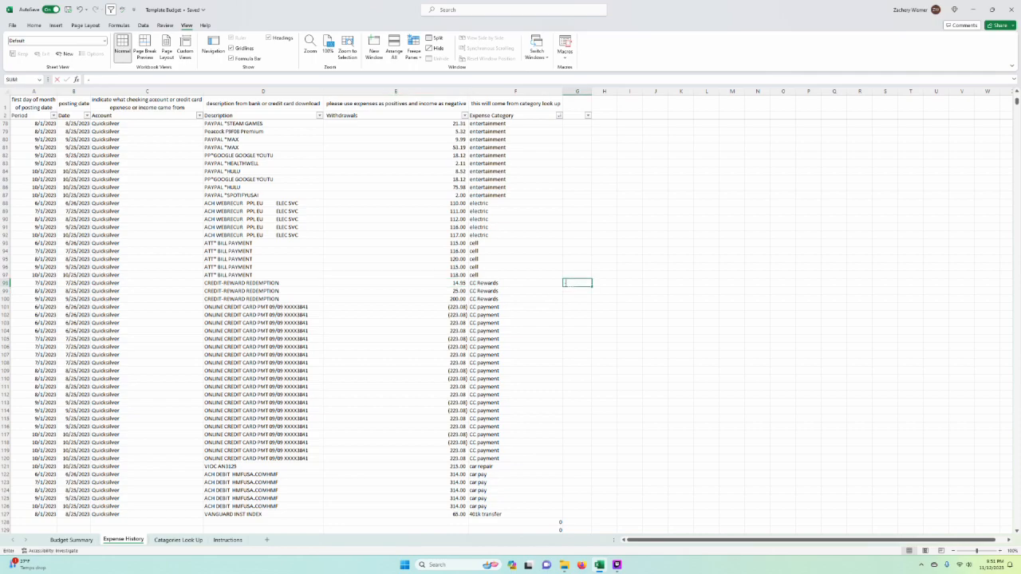
key("Left")
key("Left")
key("Return")
left_click(578, 283)
left_click_drag(592, 287, 591, 300)
Step: Paste the negated CC Rewards amounts as values over Withdrawals starting at E98, and clear the helper cells
key("ctrl+c")
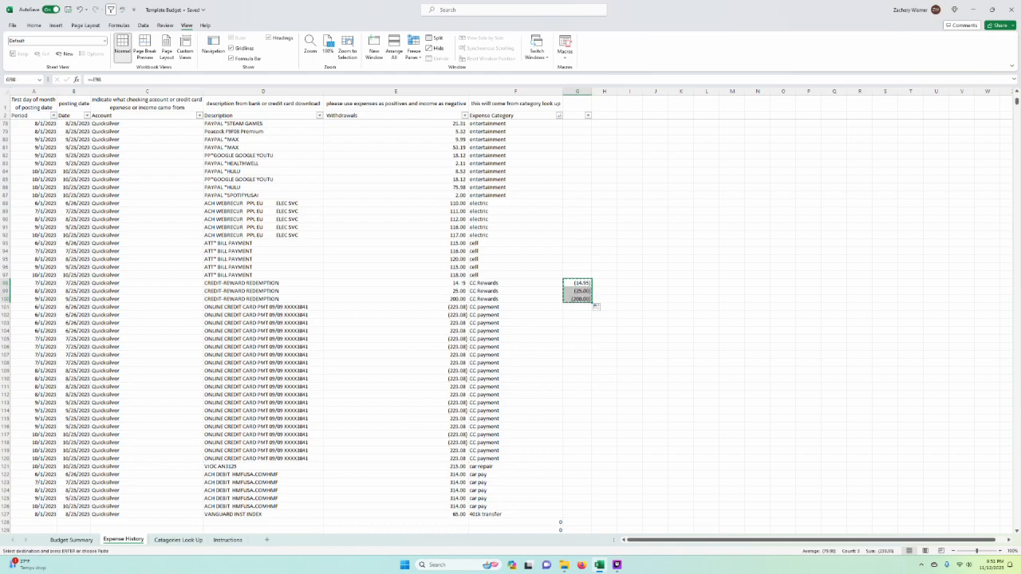
right_click(461, 285)
left_click(489, 337)
left_click_drag(577, 259, 578, 363)
key("Delete")
left_click(707, 363)
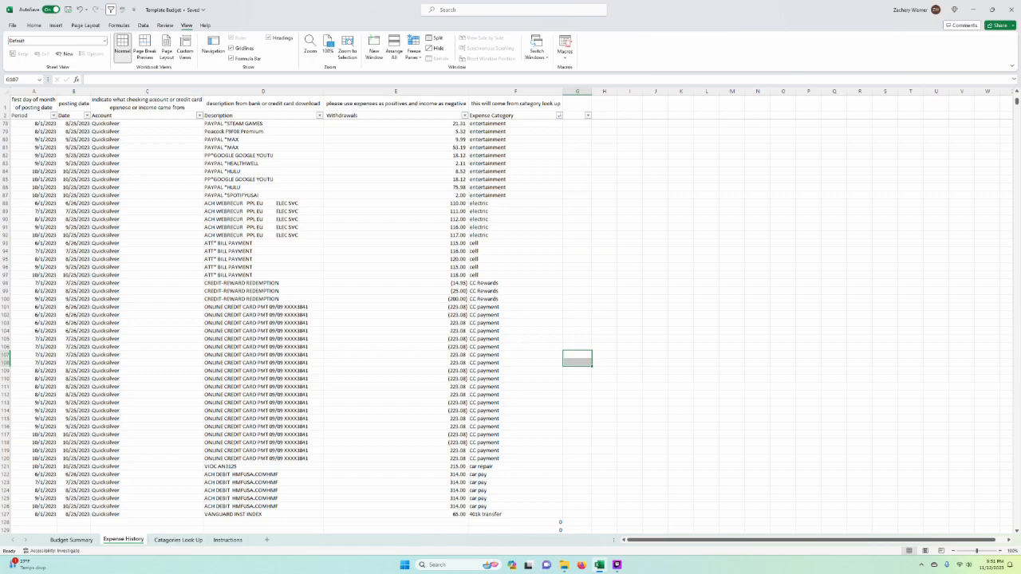
Step: Compare the CC payment row in Budget Summary with the CC payment withdrawals E101:E120 in Expense History
left_click(449, 305)
left_click(163, 305)
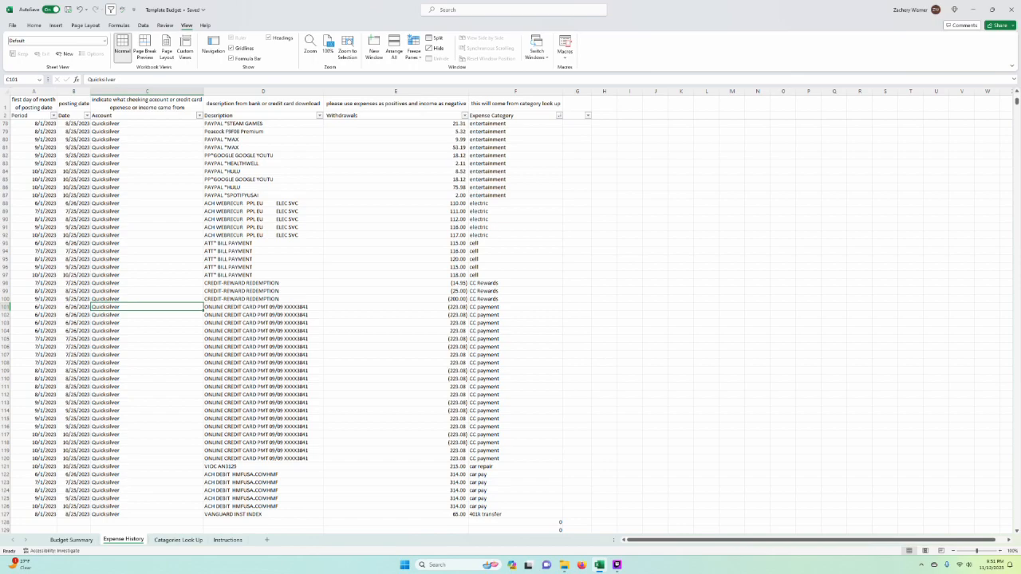
key("ctrl+Down")
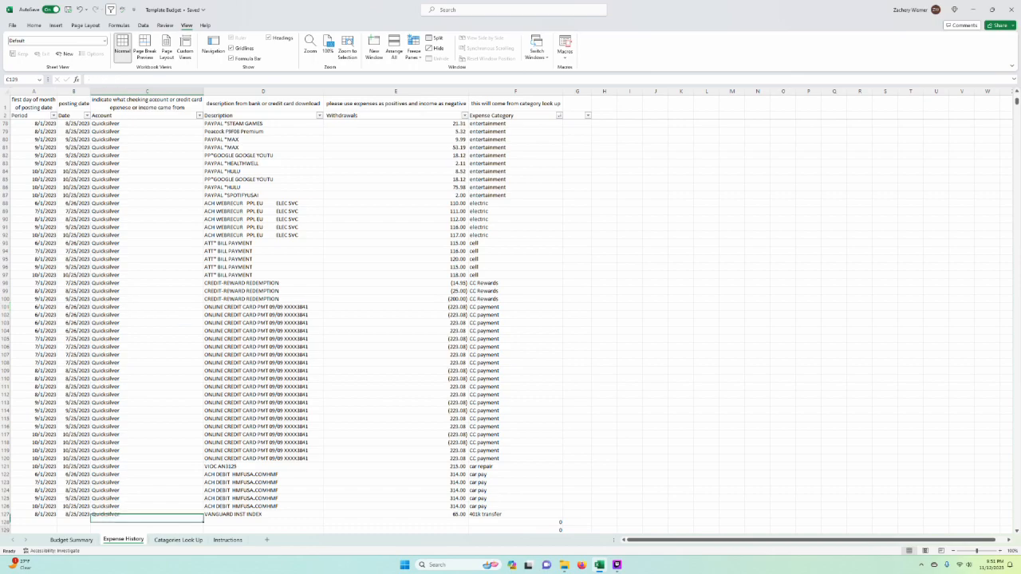
key("Down")
key("ctrl+Page_Up")
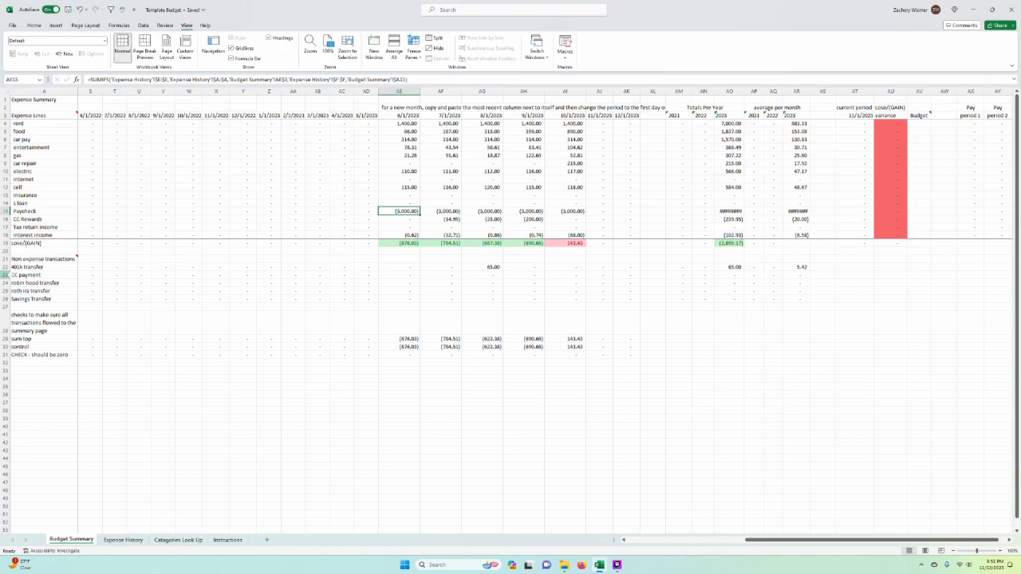
left_click(6, 275)
left_click(124, 540)
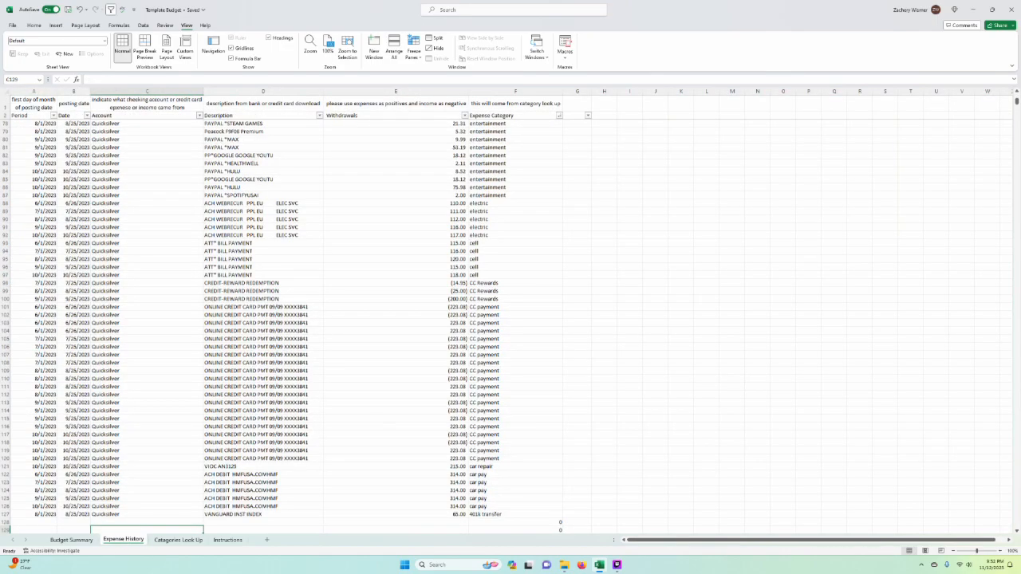
left_click_drag(465, 331, 465, 388)
left_click_drag(465, 307, 463, 459)
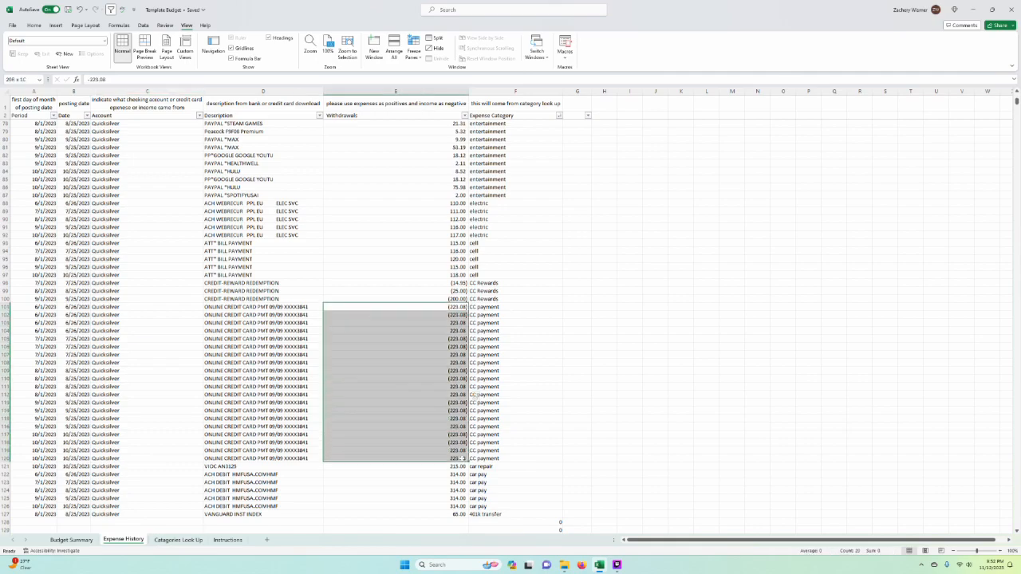
Step: Recheck the CC payment line in Budget Summary, including its 9/1/2023 formula, against the selected Expense History payments
left_click(72, 541)
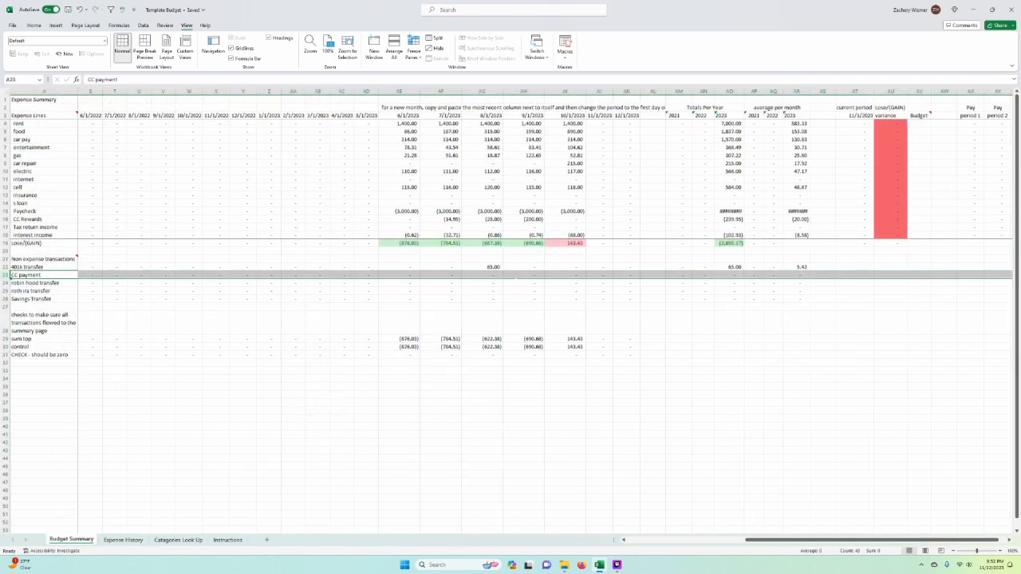
left_click(519, 276)
left_click(137, 542)
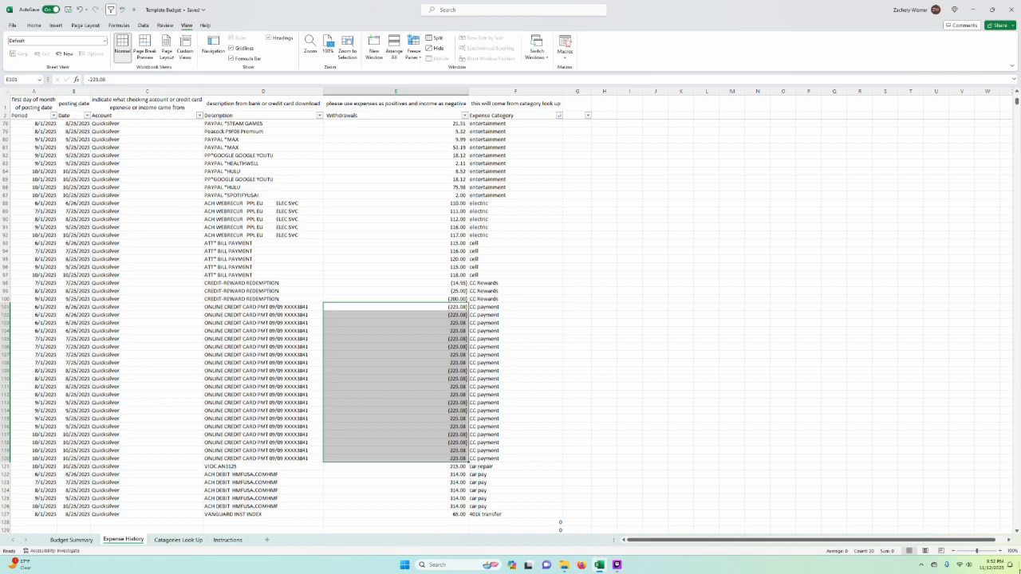
left_click(73, 540)
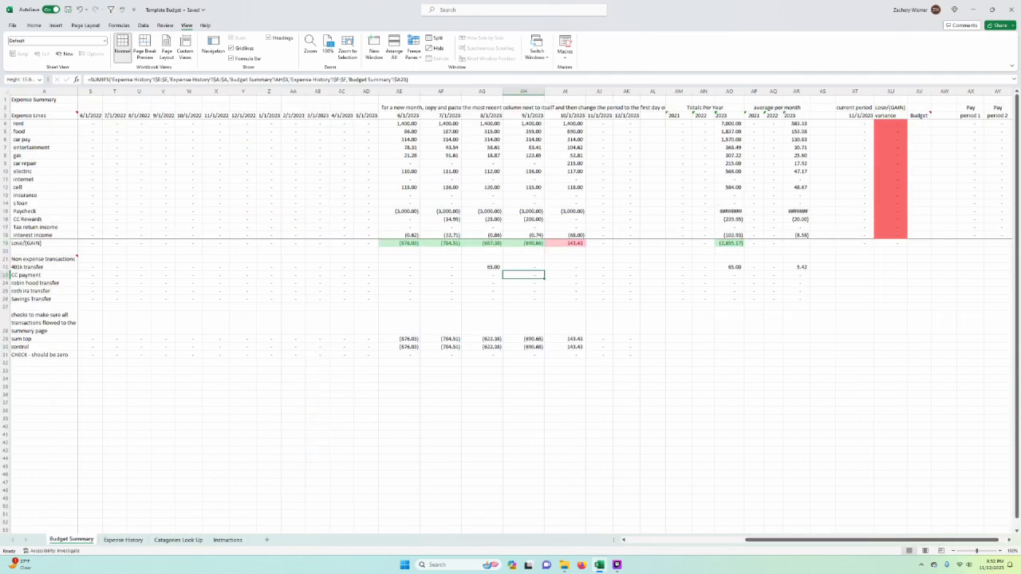
left_click(6, 275)
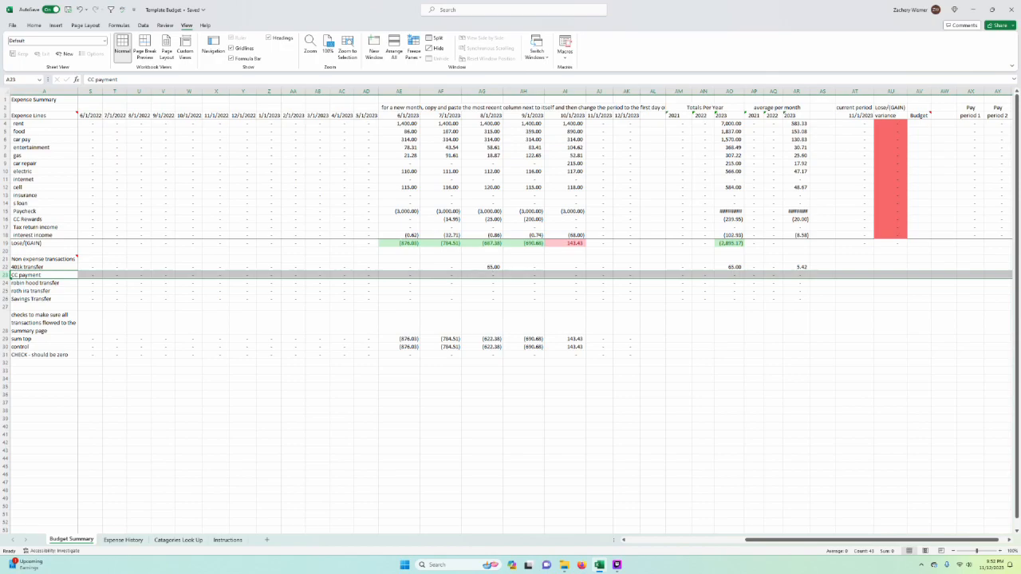
Step: Trace the 8/1/2023 401k transfer amount in Budget Summary to its transaction in row 127 of Expense History
left_click(482, 266)
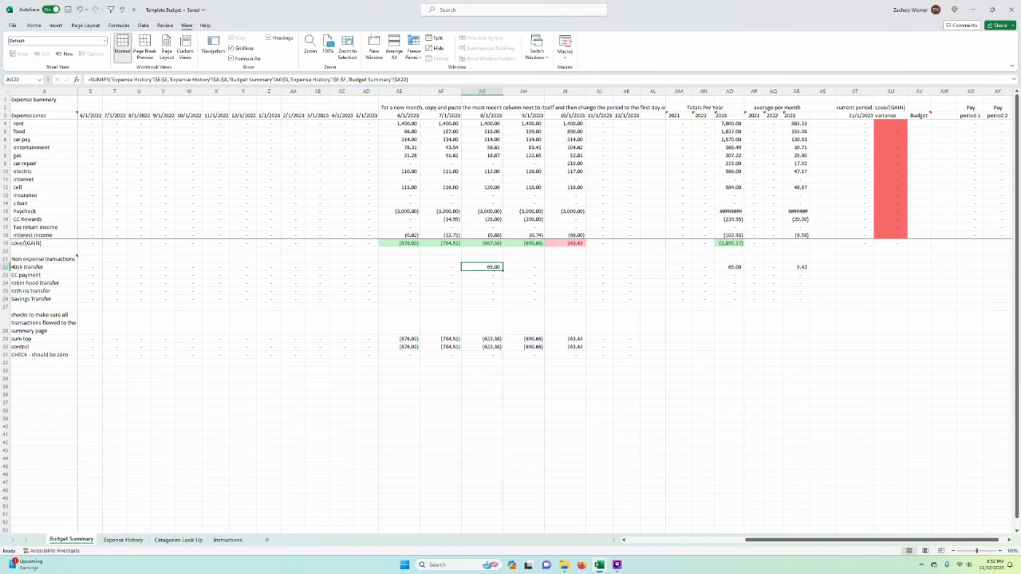
left_click(124, 540)
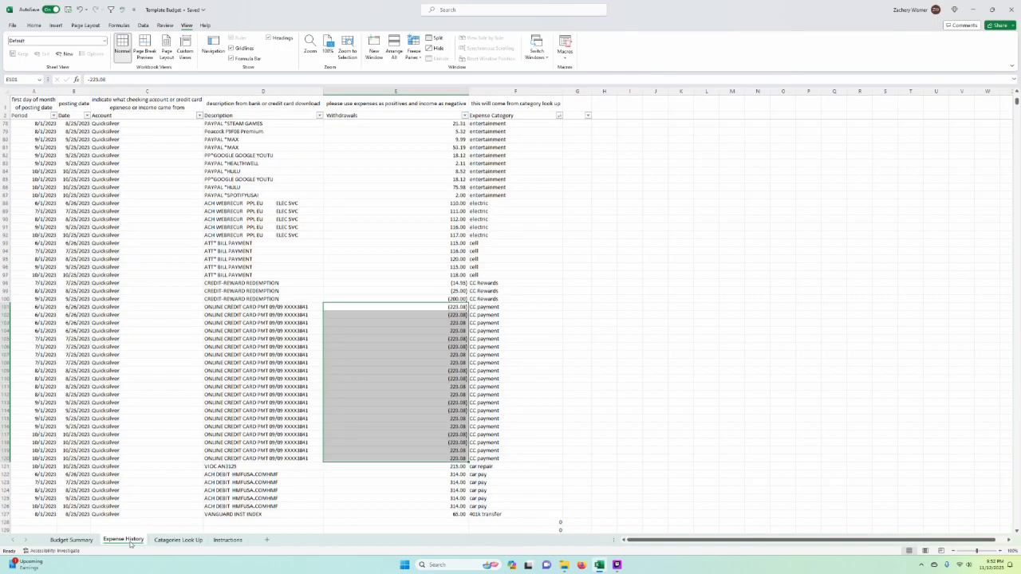
left_click(508, 435)
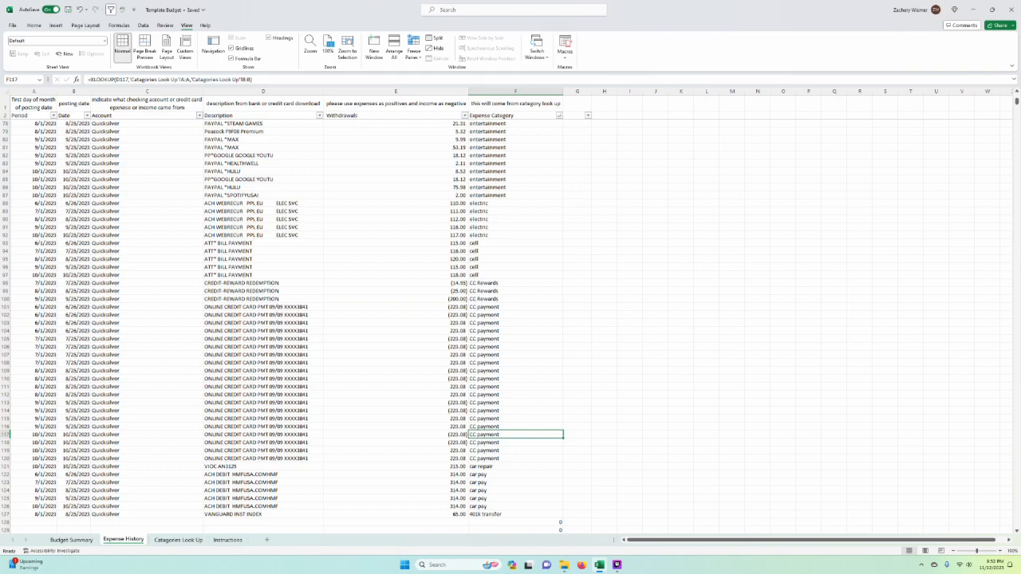
key("Down")
key("Down")
key("Down")
key("Down")
key("Down")
key("Down")
key("Down")
key("Down")
key("Down")
key("Down")
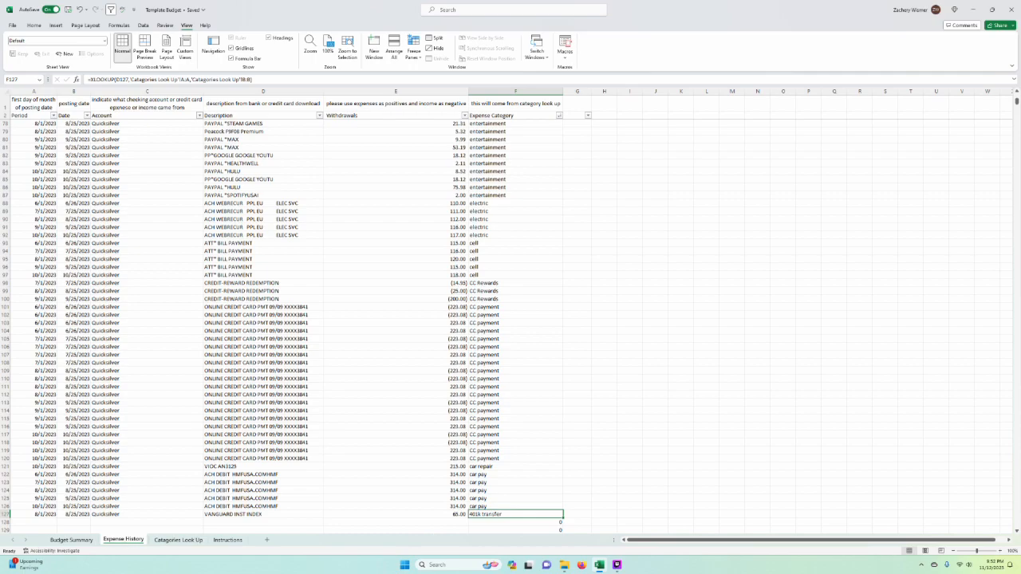
Step: Widen the 2023 Totals Per Year column in Budget Summary so the Paycheck total fits
left_click(71, 541)
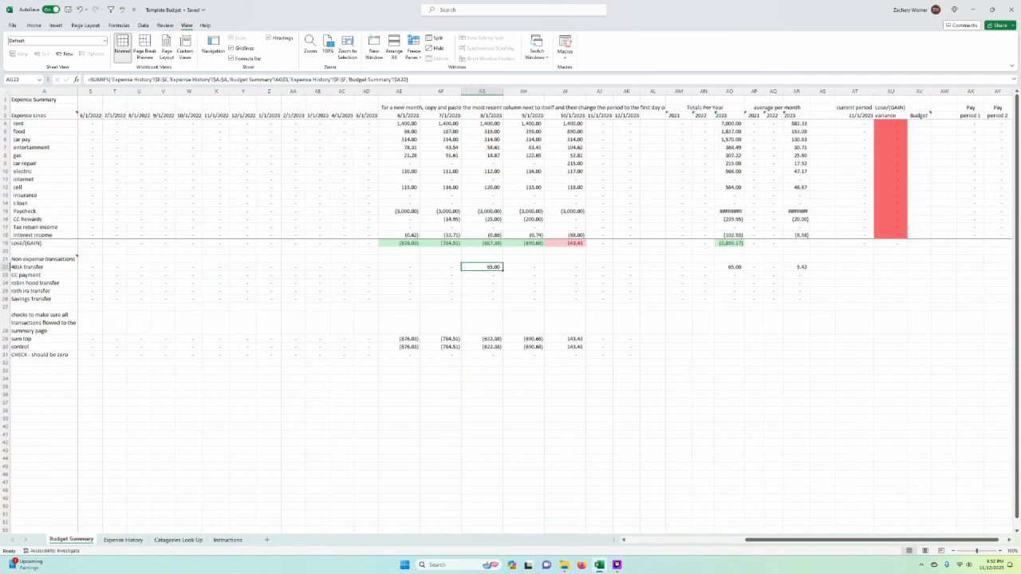
left_click_drag(746, 91, 748, 91)
left_click_drag(812, 91, 812, 91)
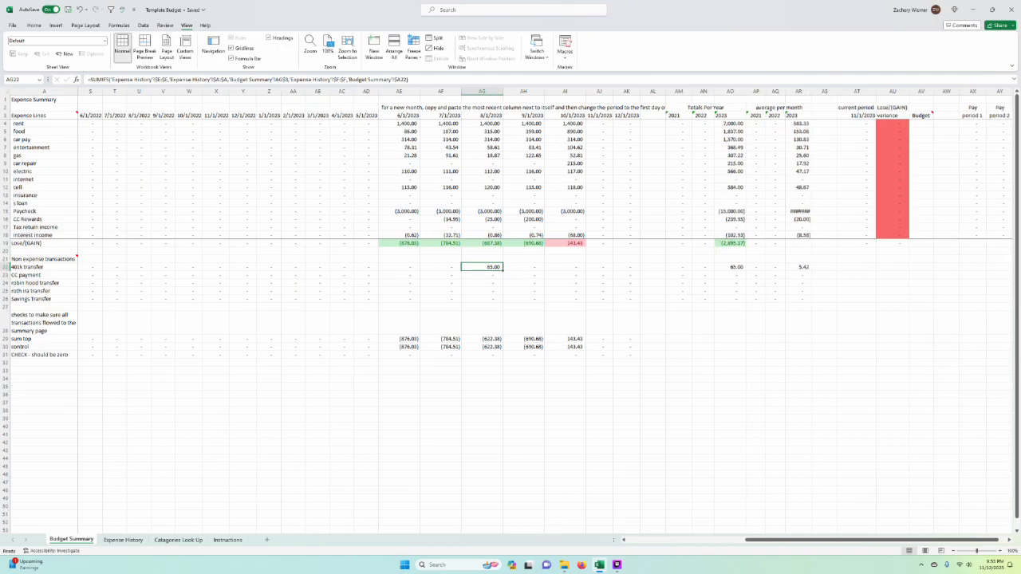
Step: Sort the Expense History transactions by Date from oldest to newest
left_click(123, 540)
scroll(511, 319, "down", 3)
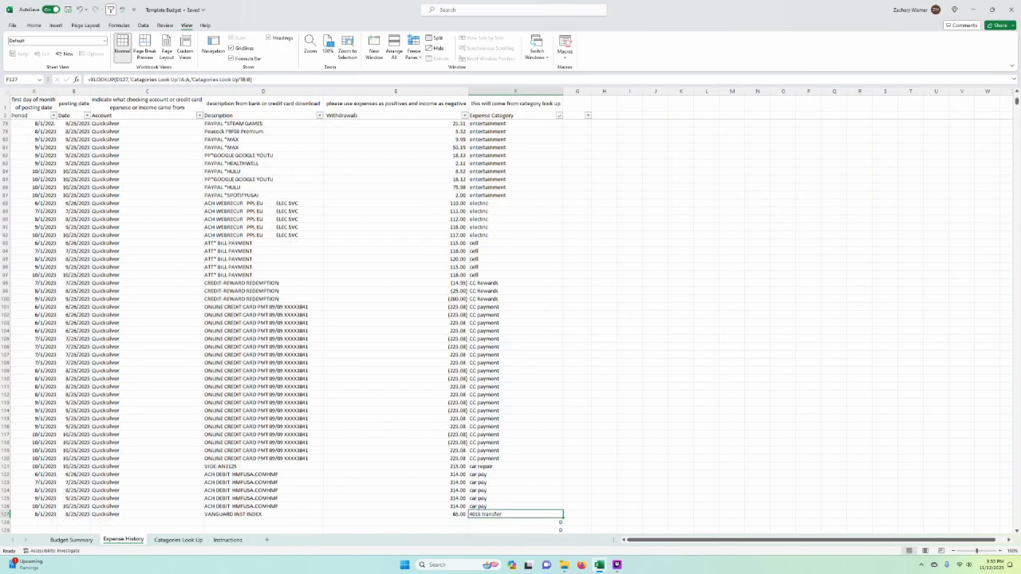
left_click(86, 115)
left_click(83, 128)
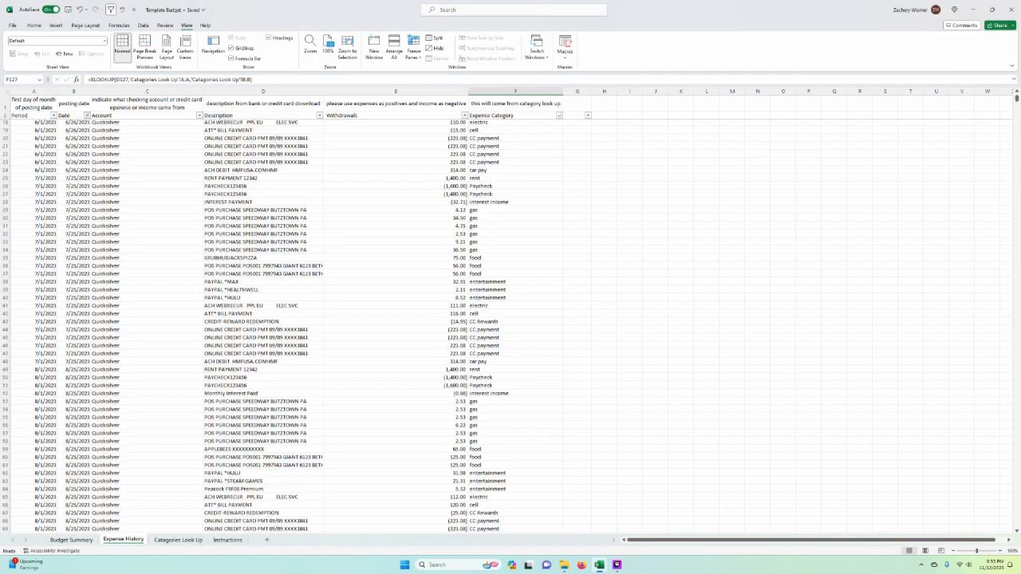
scroll(315, 405, "down", 3)
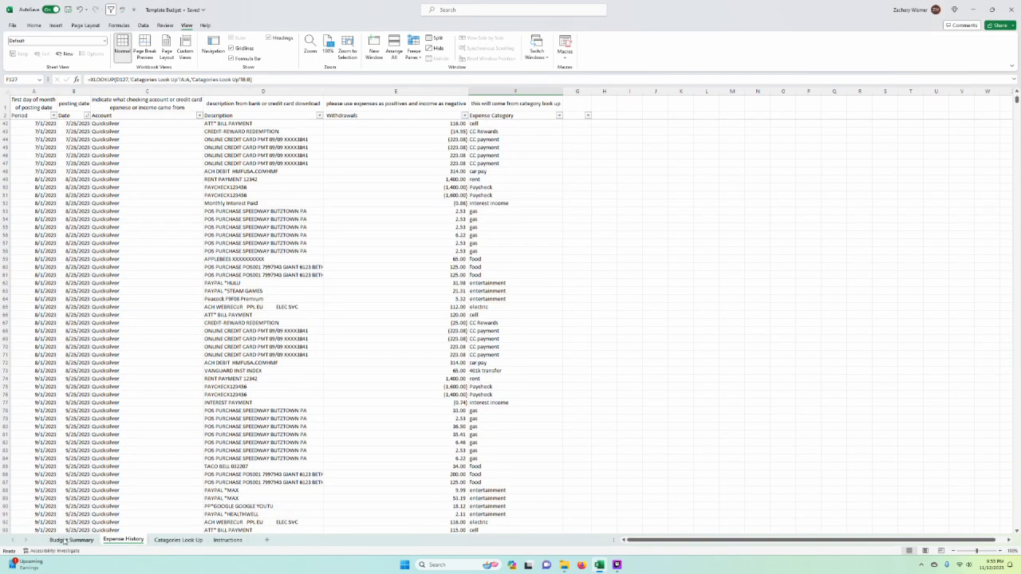
Step: Review the monthly Loss/(GAIN) and income figures in Budget Summary, and widen the 2023 average per month column to fit its Paycheck value
left_click(71, 540)
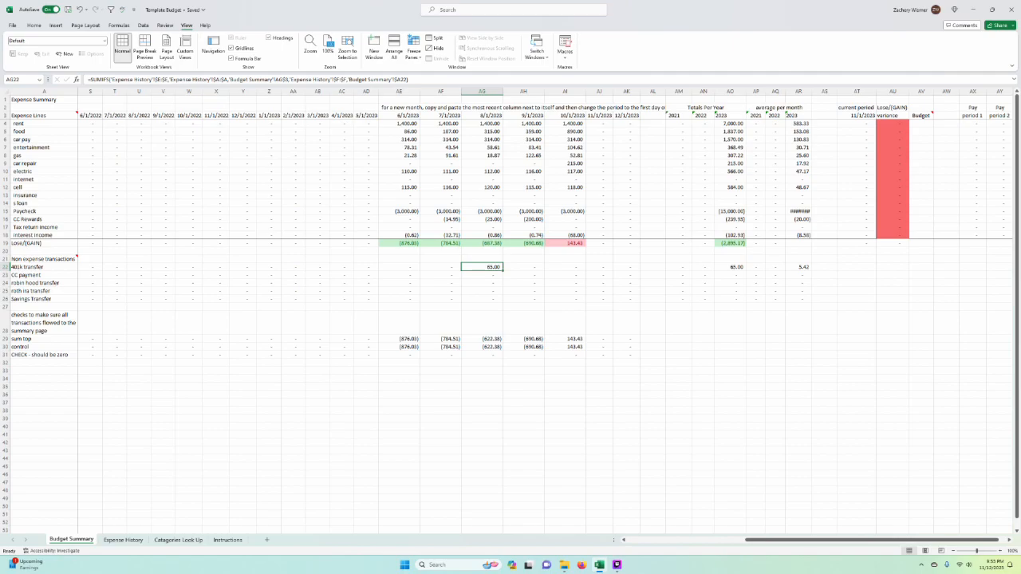
left_click(406, 243)
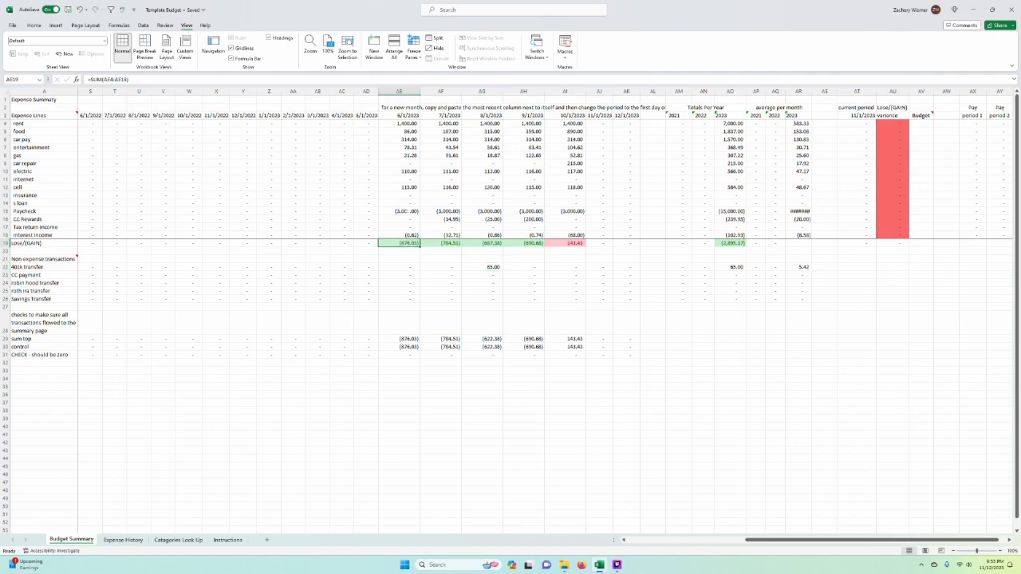
left_click_drag(399, 211, 403, 227)
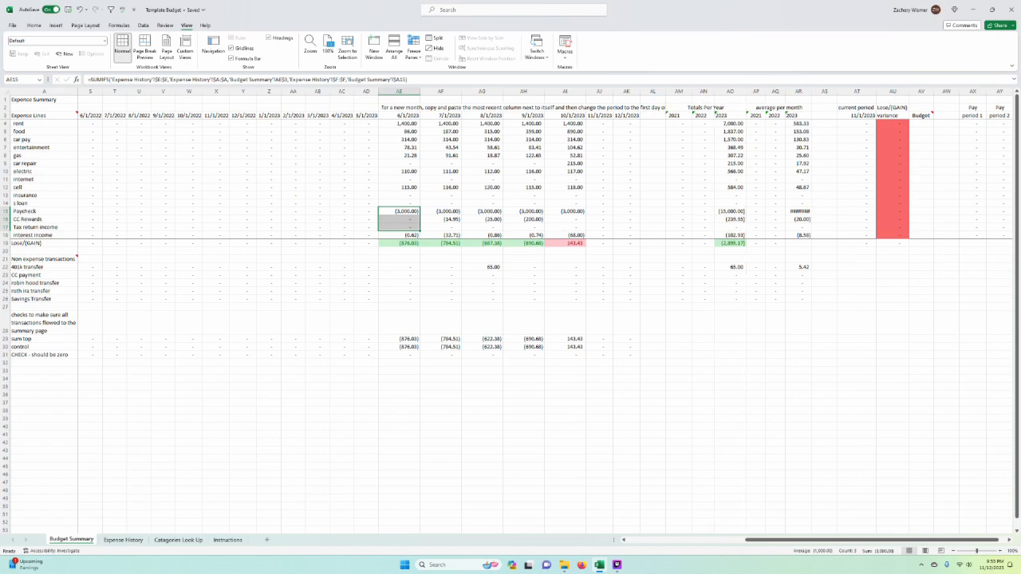
left_click_drag(812, 92, 815, 92)
left_click(826, 271)
left_click(576, 195)
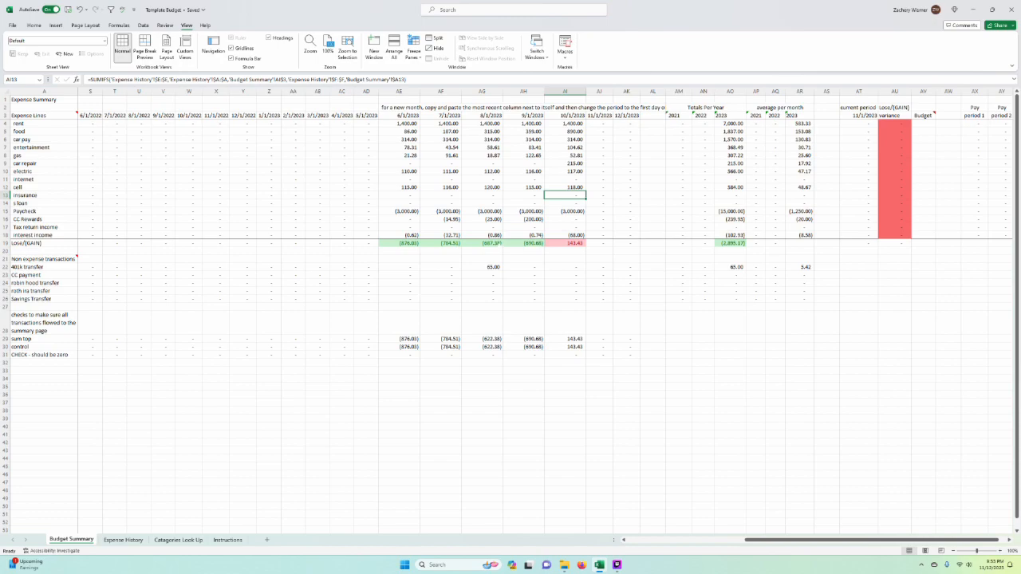
left_click_drag(399, 242, 606, 236)
Step: Inspect the SUM formulas behind the 2021, 2022 and 2023 Totals Per Year columns
left_click(679, 139)
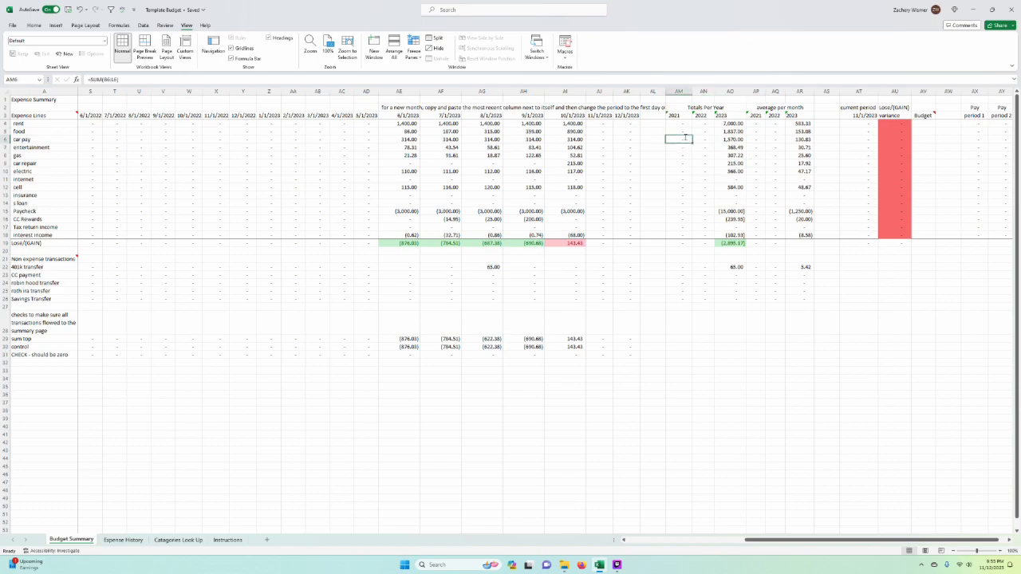
key("F2")
key("Return")
key("Right")
key("F2")
key("Escape")
key("Right")
key("F2")
key("Escape")
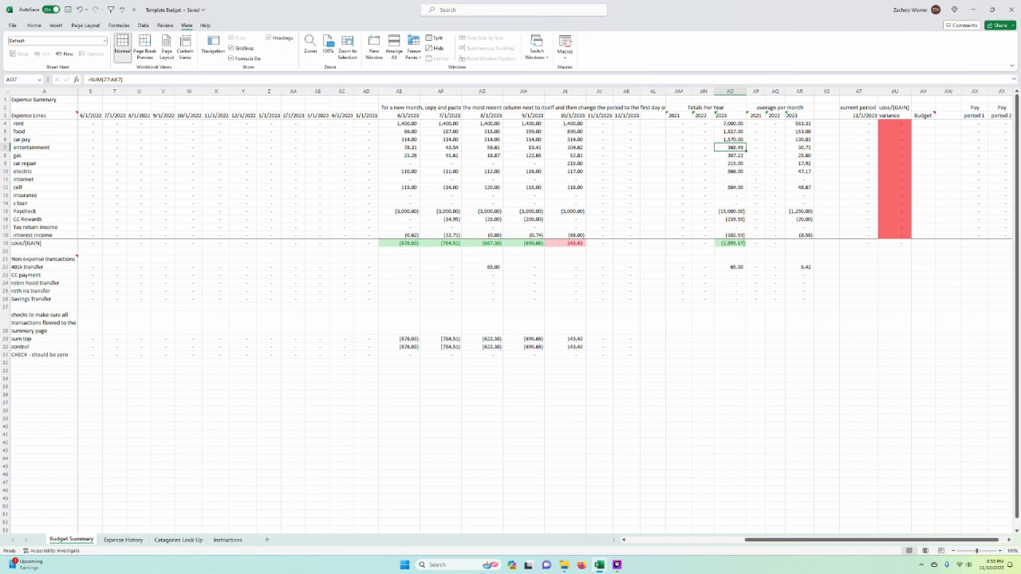
key("F2")
key("Escape")
Step: Enter a sample formula in AO28 that adds AF14, AG12, AI17 and AI13, accepting the suggested correction
left_click(730, 323)
type("=")
left_click(441, 203)
type("+")
left_click(482, 187)
type("+AG12+")
left_click(565, 226)
type("+")
left_click(564, 194)
key("Return")
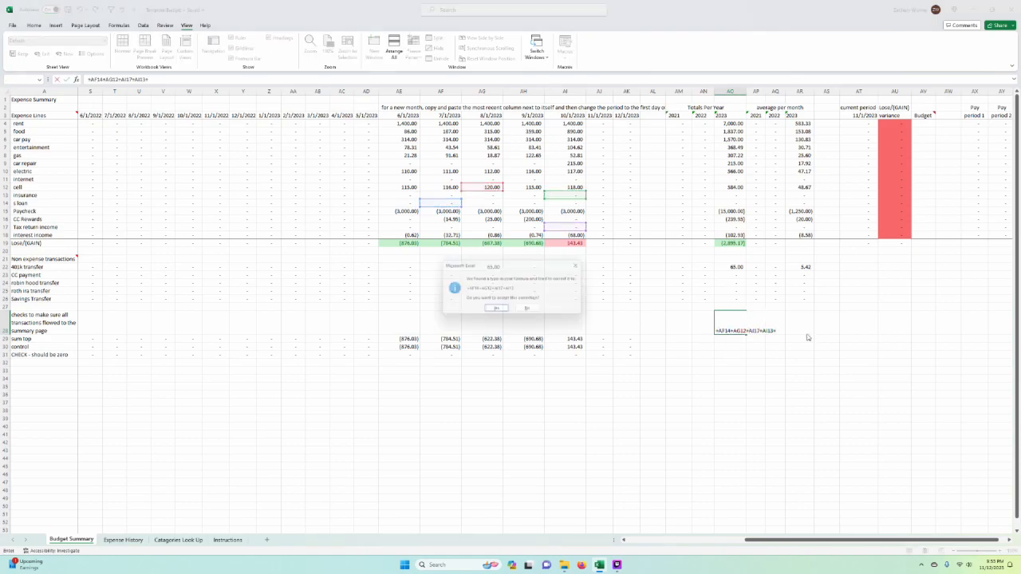
key("Return")
Step: Review the sample formula in AO28, and clear the cell
key("Up")
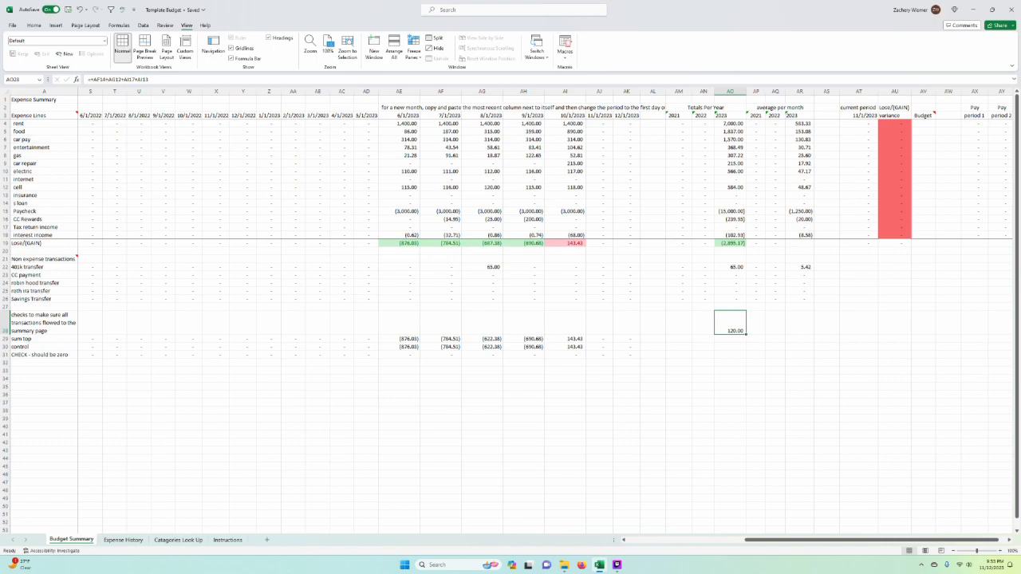
key("F2")
key("Escape")
key("Delete")
left_click(826, 322)
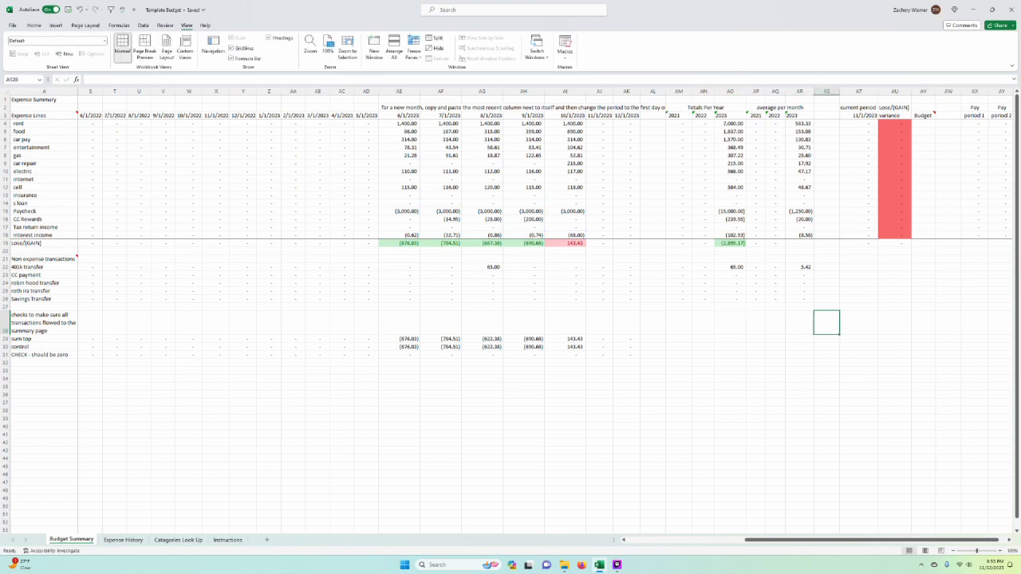
Step: Examine the 2023 Totals Per Year column alongside the monthly amounts for the rent through Paycheck rows
scroll(582, 315, "right", 1)
left_click(706, 91)
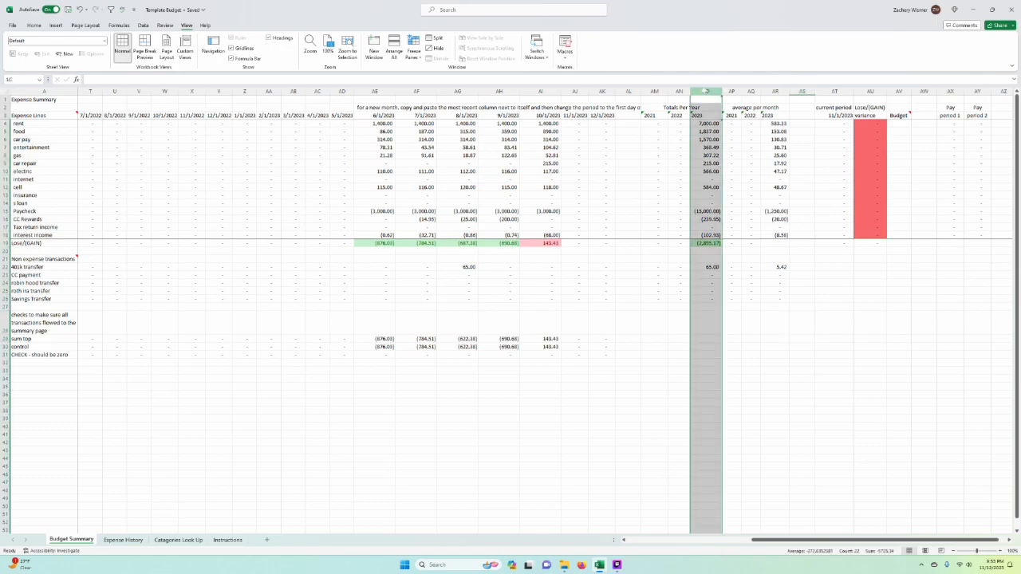
left_click(712, 132)
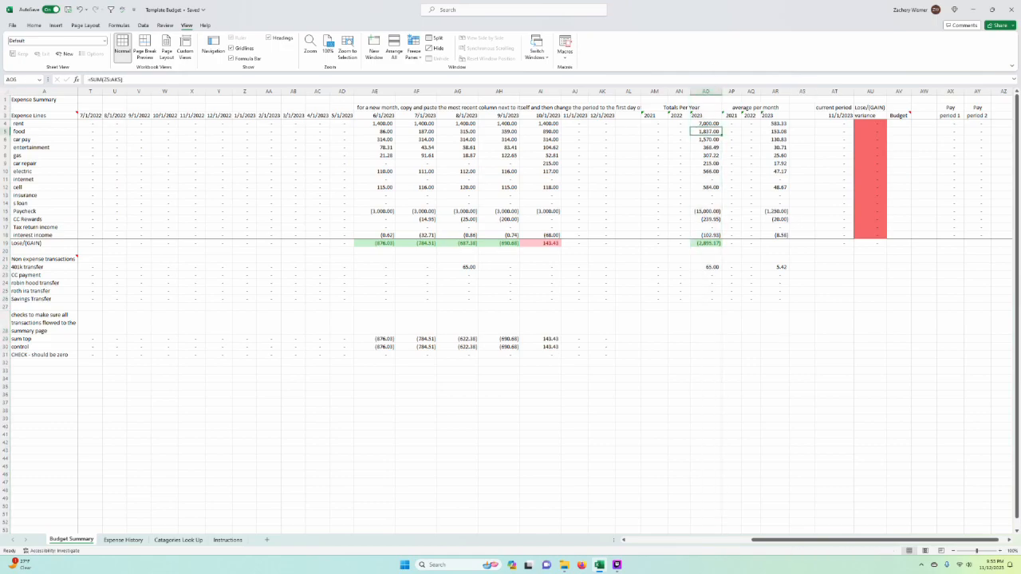
left_click_drag(707, 124, 127, 212)
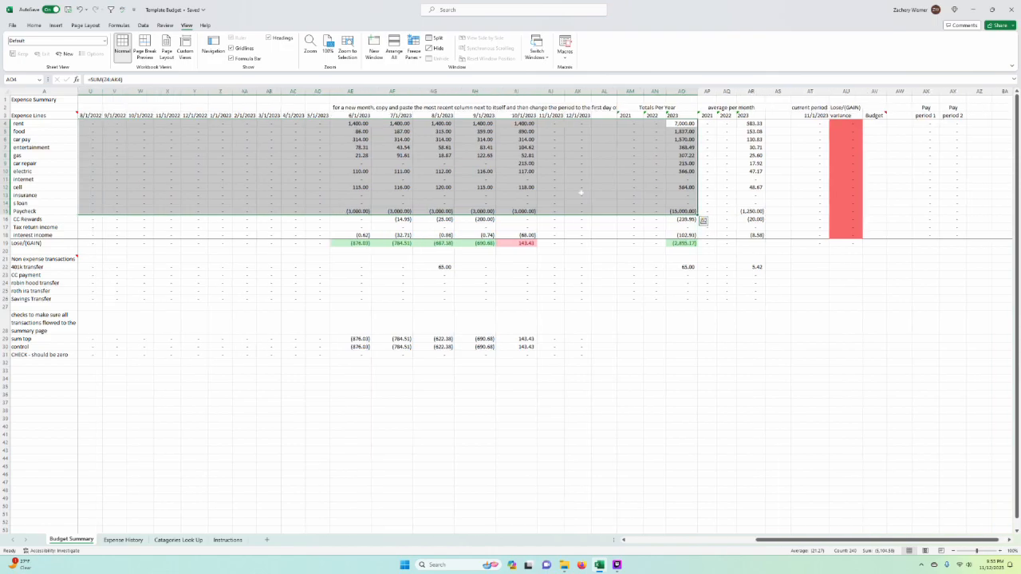
scroll(531, 315, "right", 1)
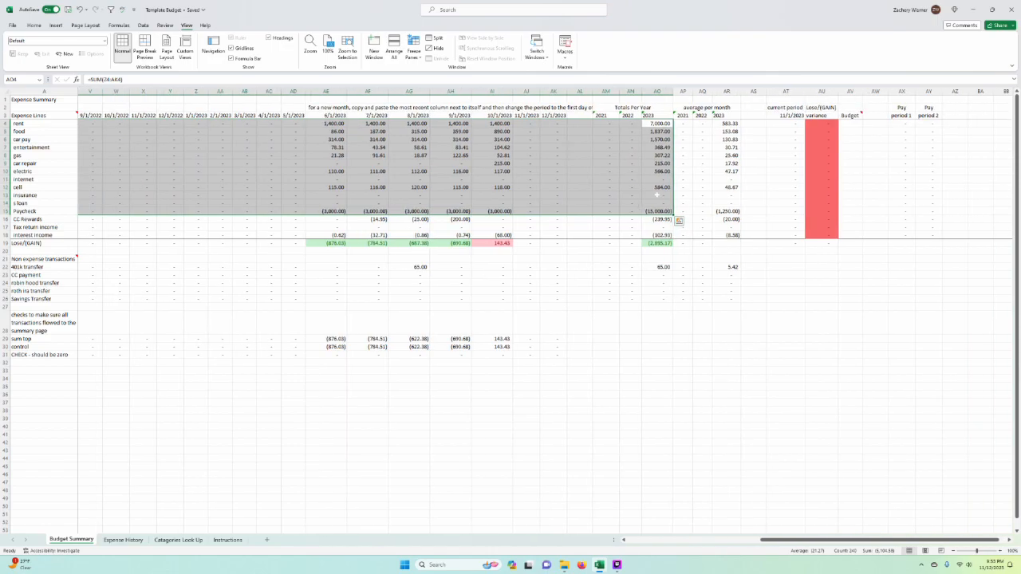
left_click_drag(605, 91, 657, 91)
key("ctrl+c")
right_click(606, 348)
key("Escape")
key("Escape")
Step: Copy the Totals Per Year block AM2:AO27 and paste it as values starting at AM30
left_click_drag(632, 107, 656, 307)
key("ctrl+c")
right_click(599, 347)
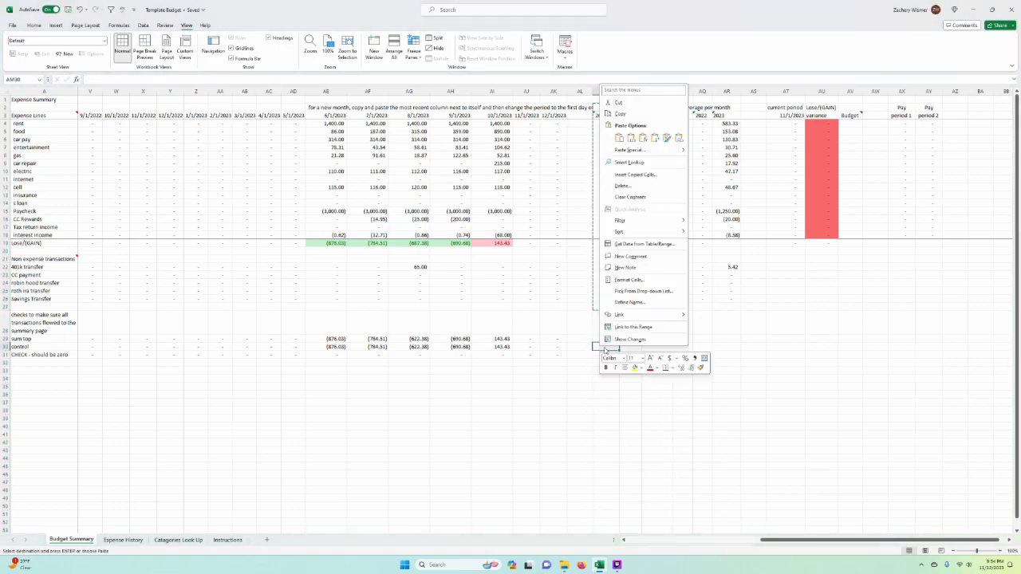
left_click(631, 138)
key("Escape")
Step: Copy the expense line names from rent to interest income in column A and paste them starting at AL32
left_click_drag(552, 283, 533, 284)
left_click_drag(45, 124, 45, 235)
key("ctrl+c")
left_click_drag(604, 387, 582, 379)
left_click(582, 363)
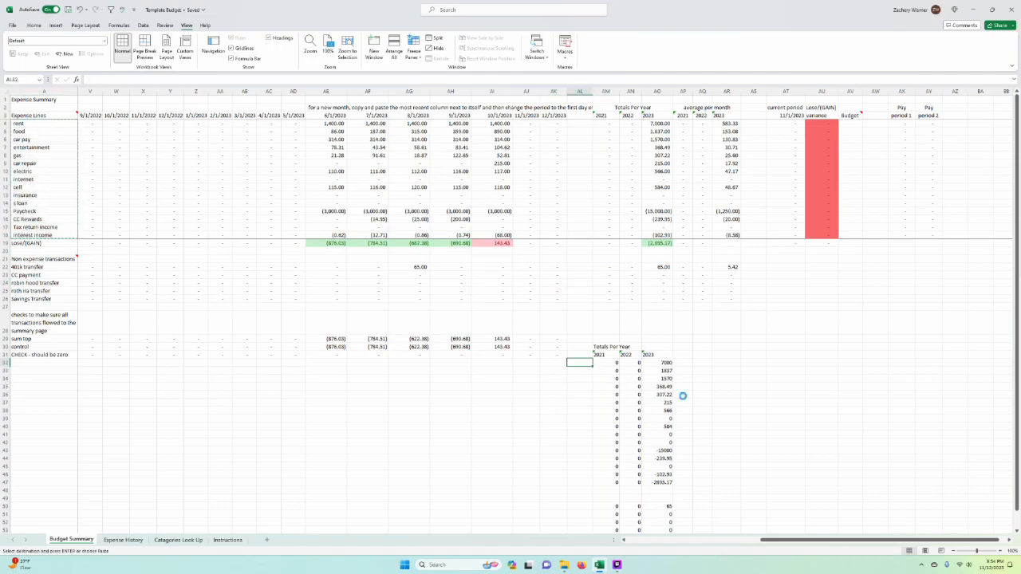
key("Return")
Step: Sort the pasted totals in AL31:AO47 by the 2023 column from largest to smallest
scroll(682, 395, "down", 3)
left_click_drag(659, 283, 581, 411)
left_click(34, 24)
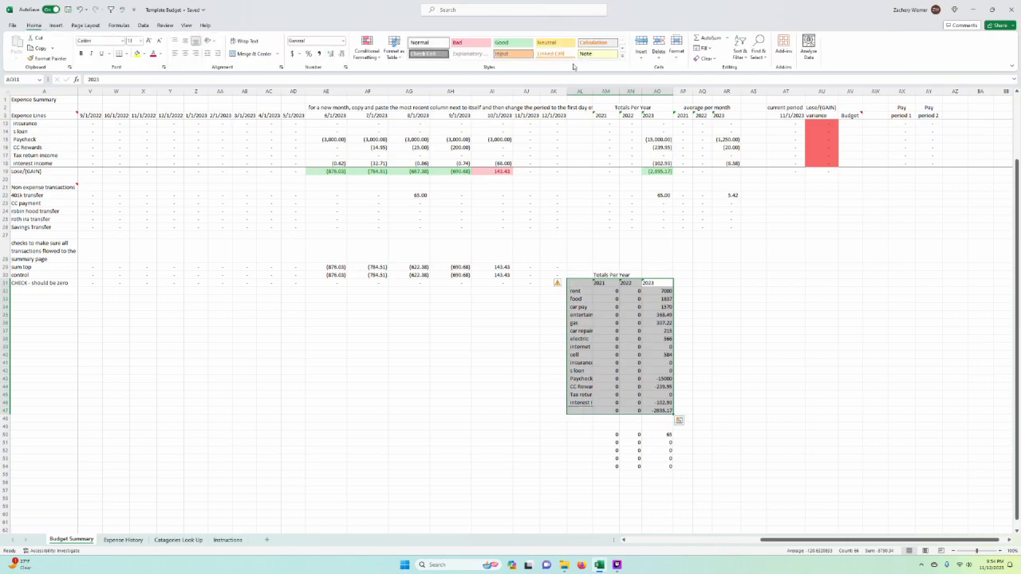
left_click(739, 51)
left_click(770, 78)
left_click(754, 389)
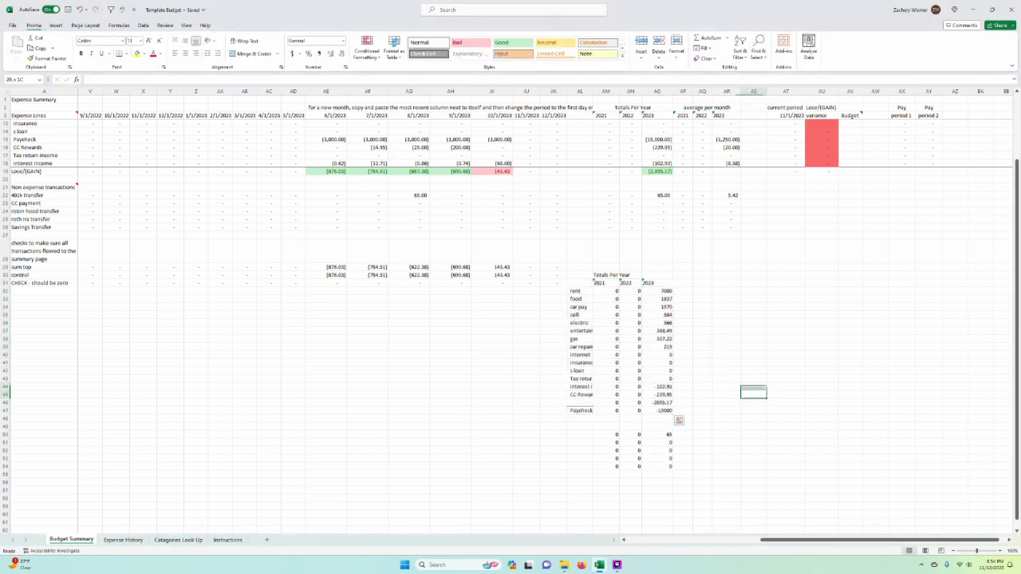
Step: Undo the sort and the pasted yearly totals and expense names, and clear the copy selection
key("ctrl+z")
key("ctrl+z")
key("ctrl+z")
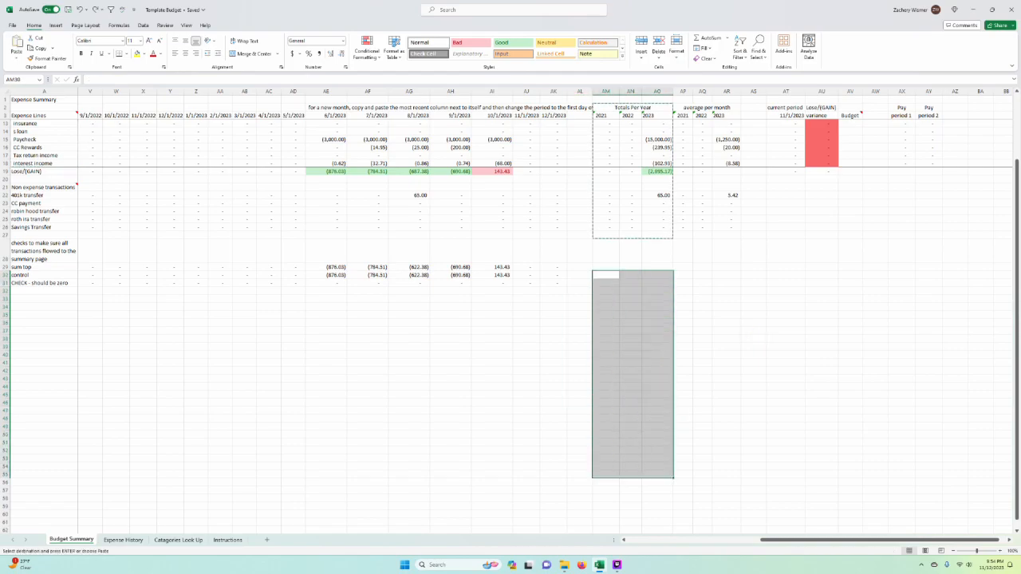
key("Escape")
left_click(754, 330)
Step: Inspect the 2023 average-per-month formula for rent and the range of months it covers
scroll(754, 330, "up", 3)
scroll(754, 330, "left", 1)
left_click(751, 227)
double_click(709, 124)
key("Escape")
double_click(751, 124)
scroll(751, 123, "right", 1)
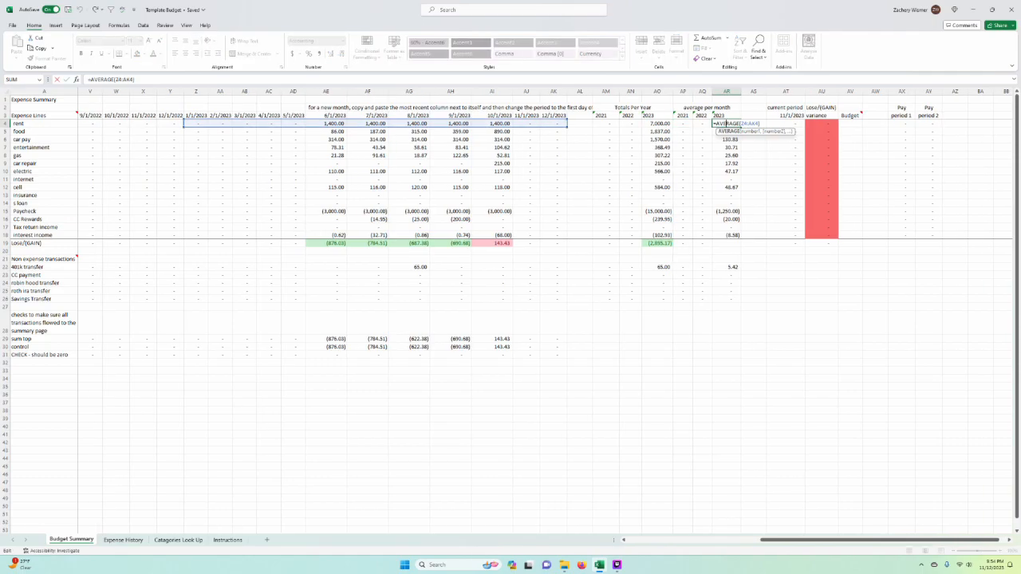
key("Escape")
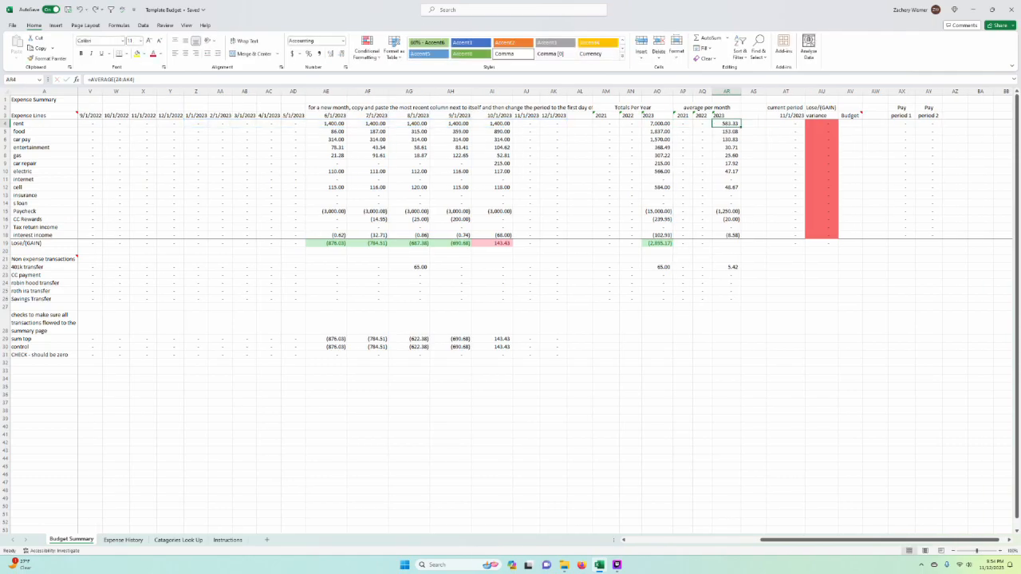
double_click(728, 124)
key("Escape")
Step: Change the rent 2023 average-per-month formula to average only June through October 2023, AE4:AI4
double_click(728, 123)
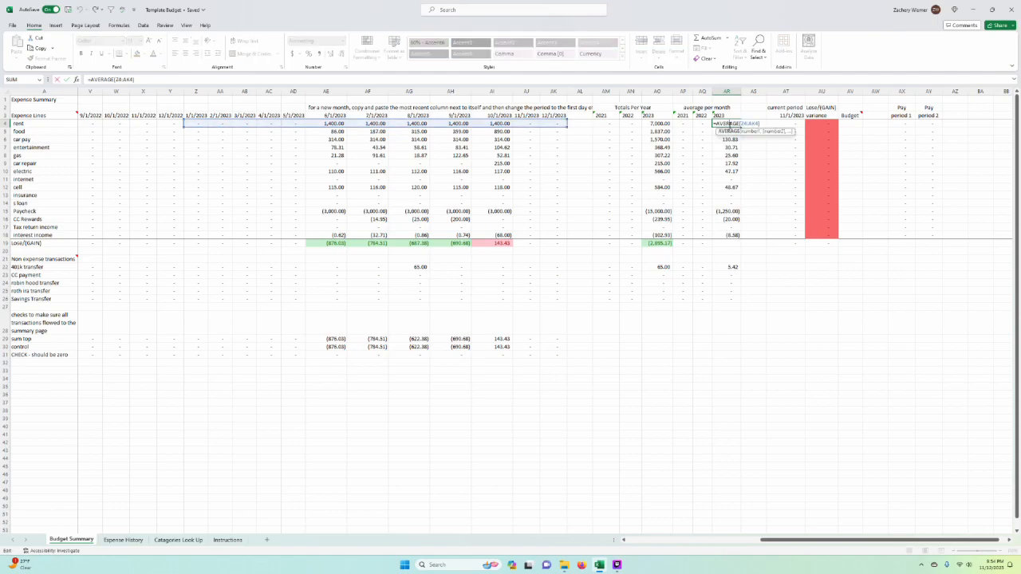
left_click_drag(567, 127, 509, 132)
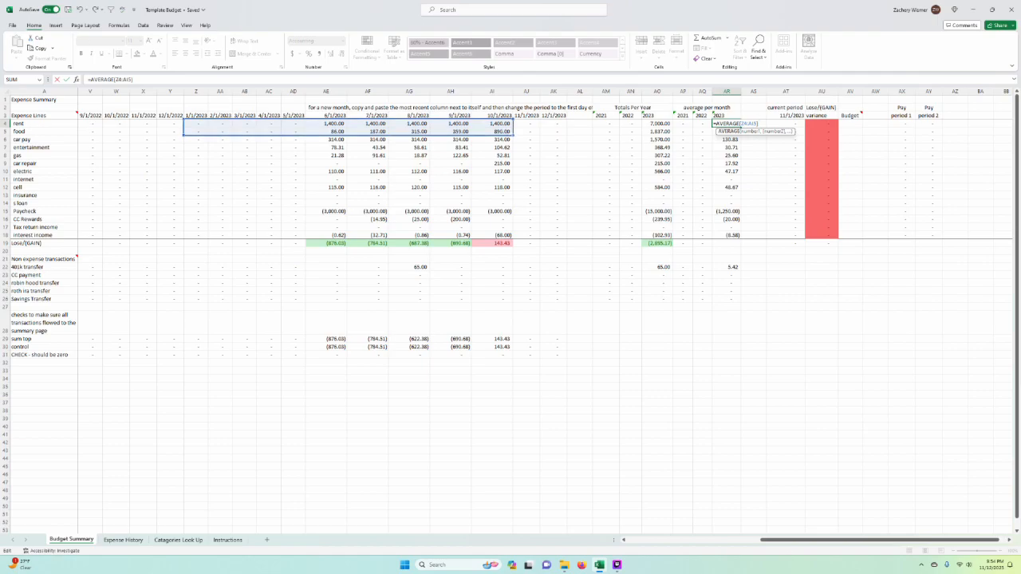
left_click(509, 138)
left_click(731, 124)
double_click(728, 124)
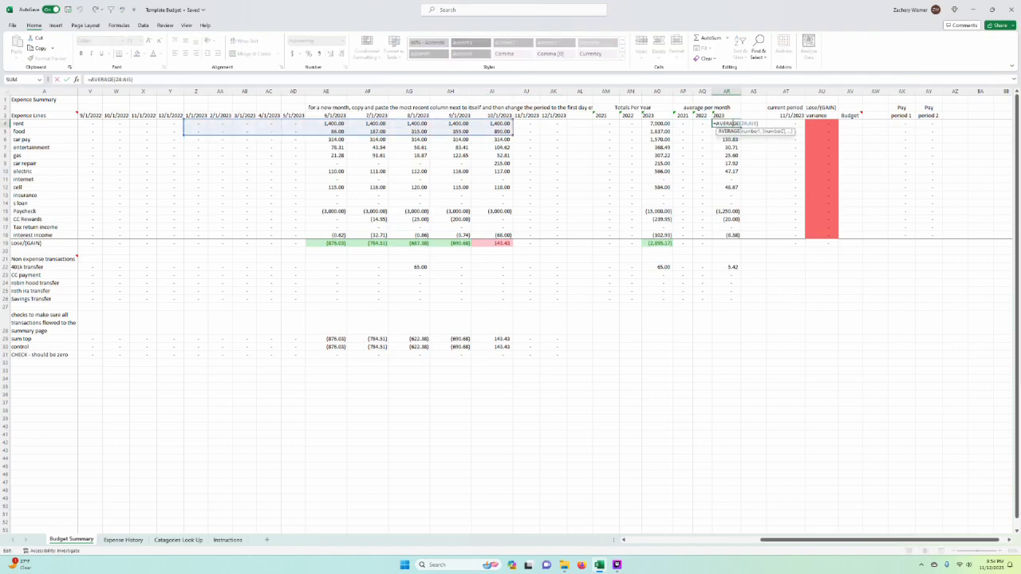
left_click_drag(513, 135, 511, 125)
key("Return")
double_click(727, 124)
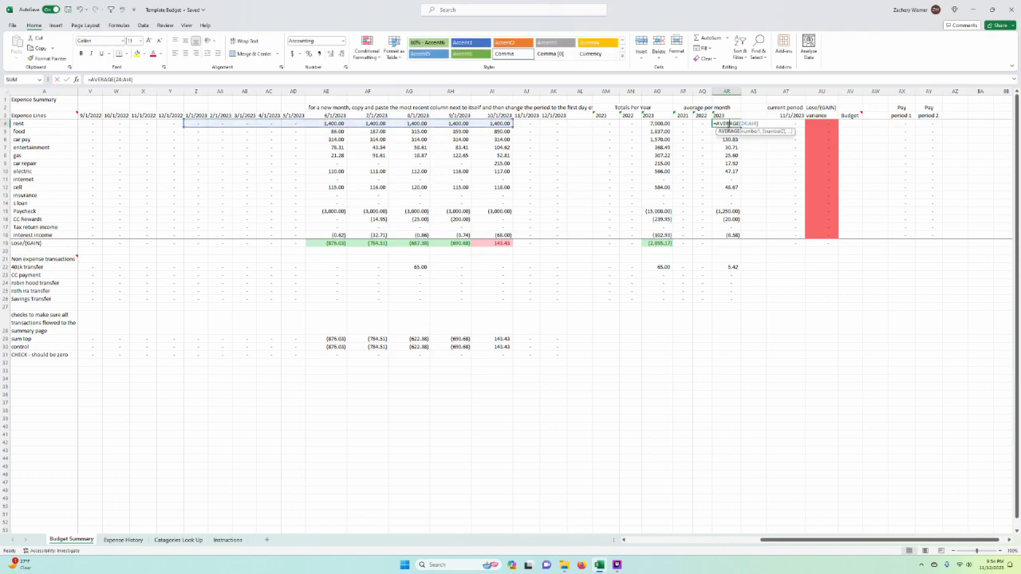
left_click_drag(185, 124, 305, 124)
key("Return")
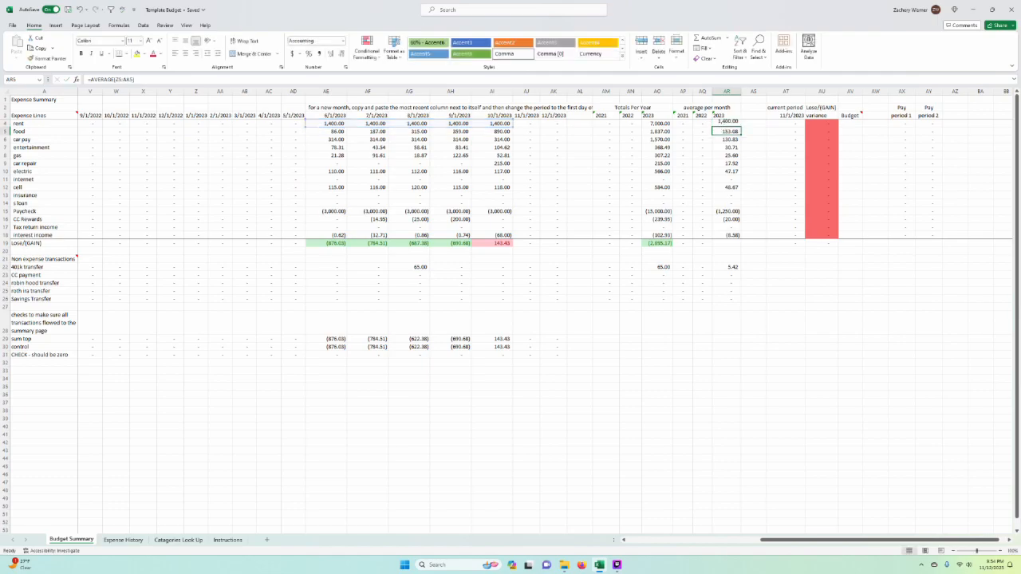
Step: Copy the rent 2023 average formula into the food through interest income rows, AR5:AR18
left_click(727, 124)
key("ctrl+c")
left_click_drag(728, 124, 728, 234)
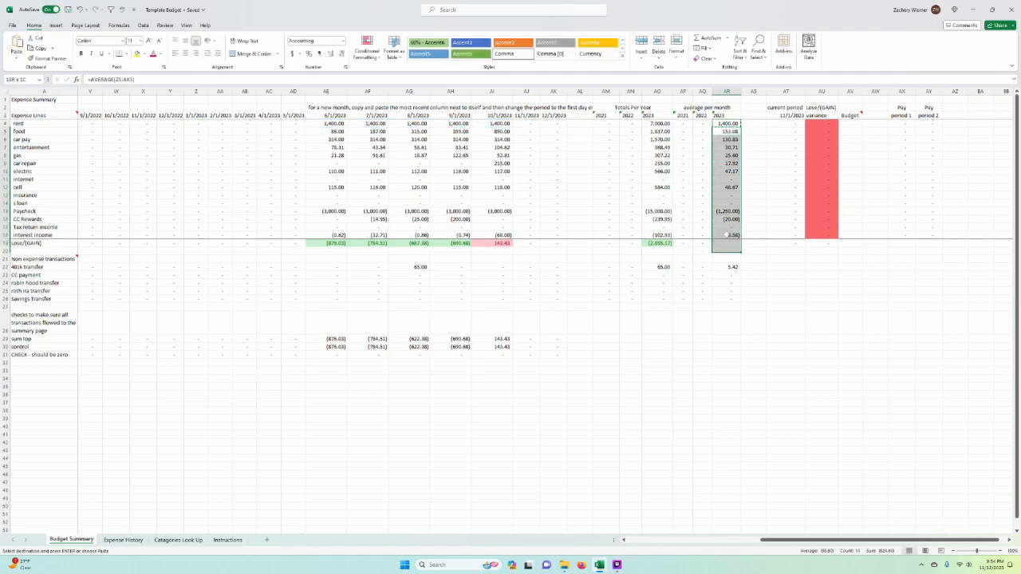
right_click(730, 234)
left_click(772, 281)
left_click(452, 186)
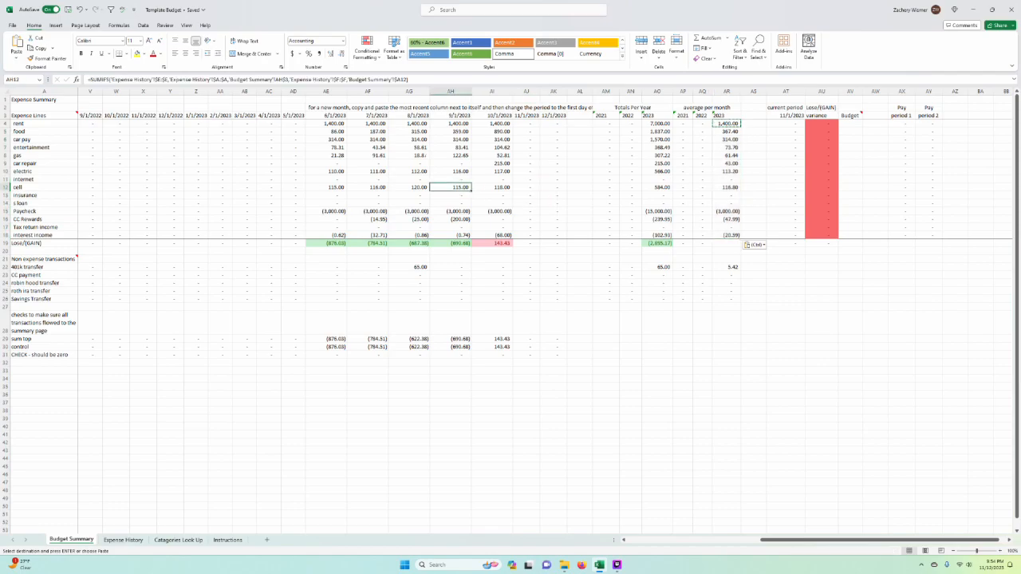
Step: Examine the recalculated 2023 averages per month against the June to October 2023 columns
left_click_drag(326, 91, 503, 91)
left_click(727, 267)
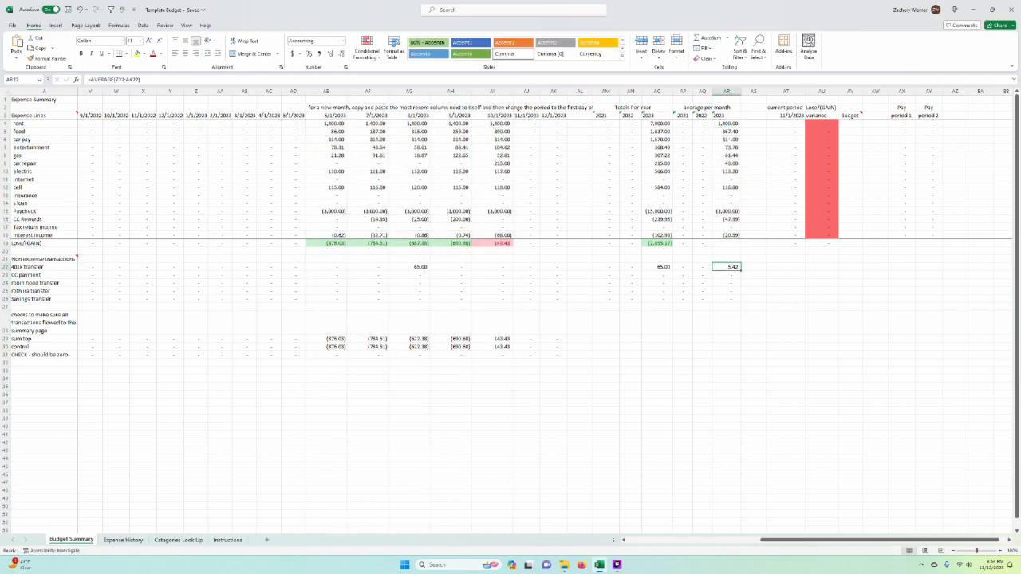
scroll(758, 176, "right", 1)
left_click(762, 171)
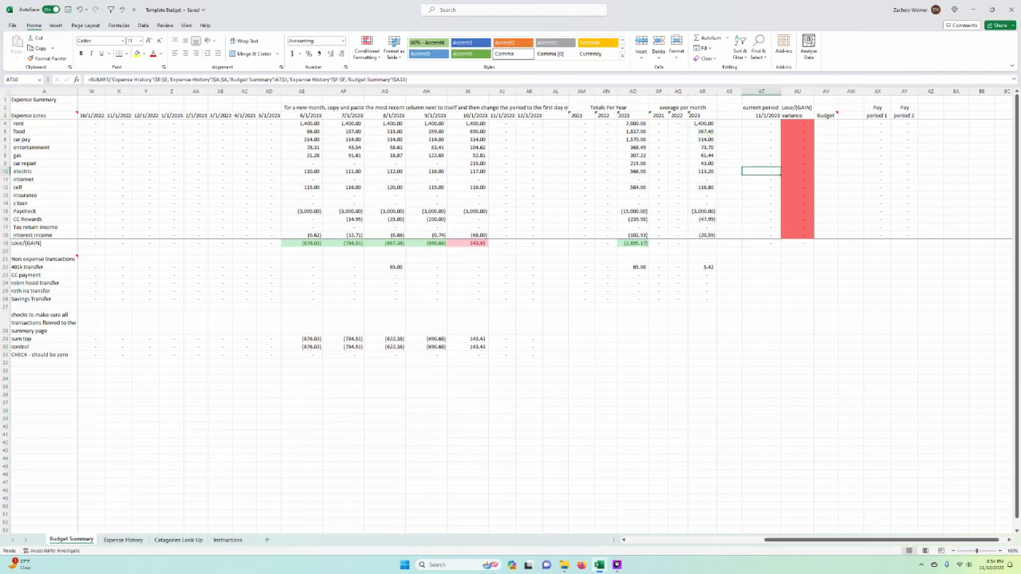
left_click(703, 131)
double_click(703, 124)
key("Escape")
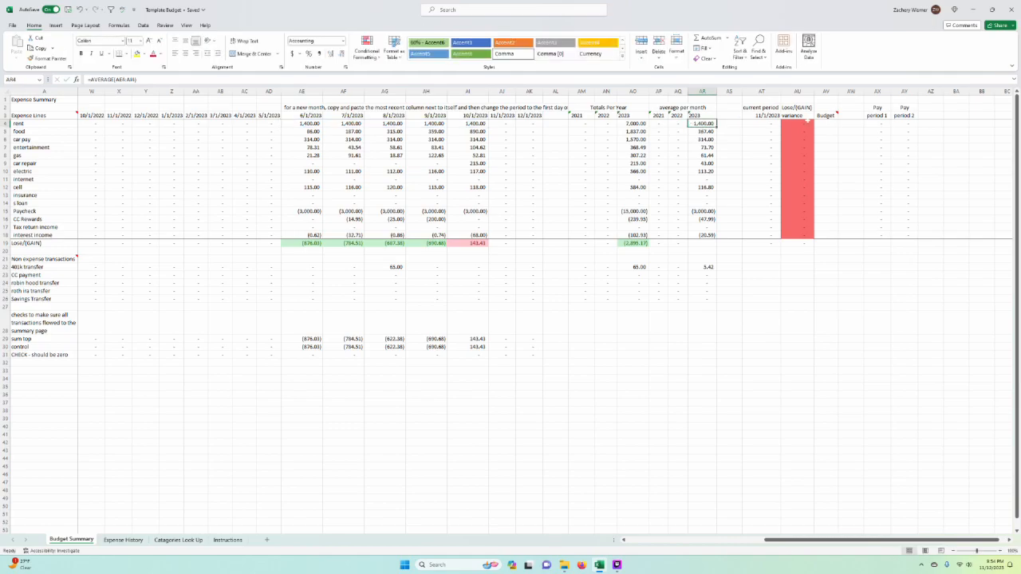
left_click(582, 203)
left_click(703, 140)
left_click(729, 139)
scroll(755, 148, "right", 1)
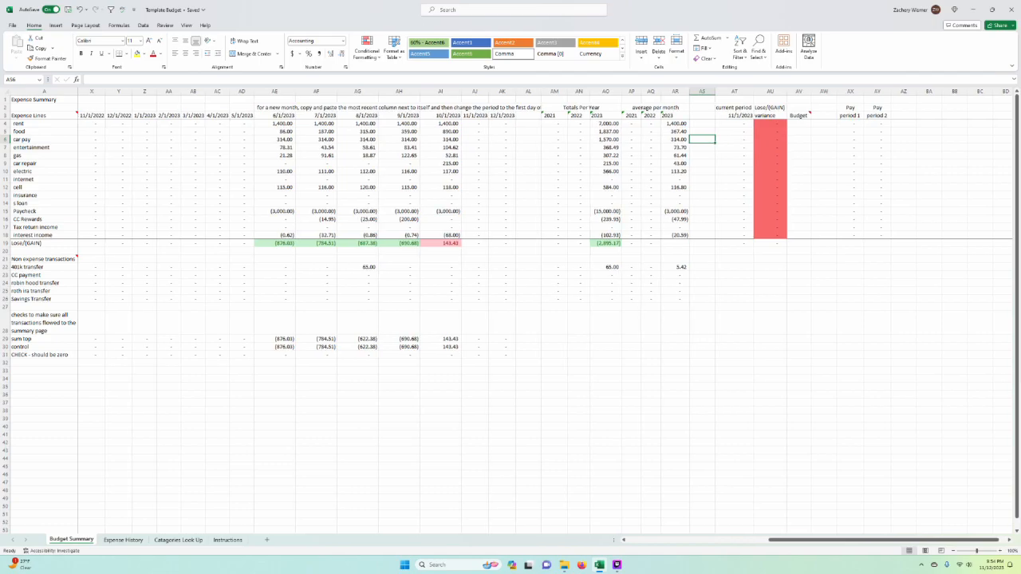
left_click(702, 116)
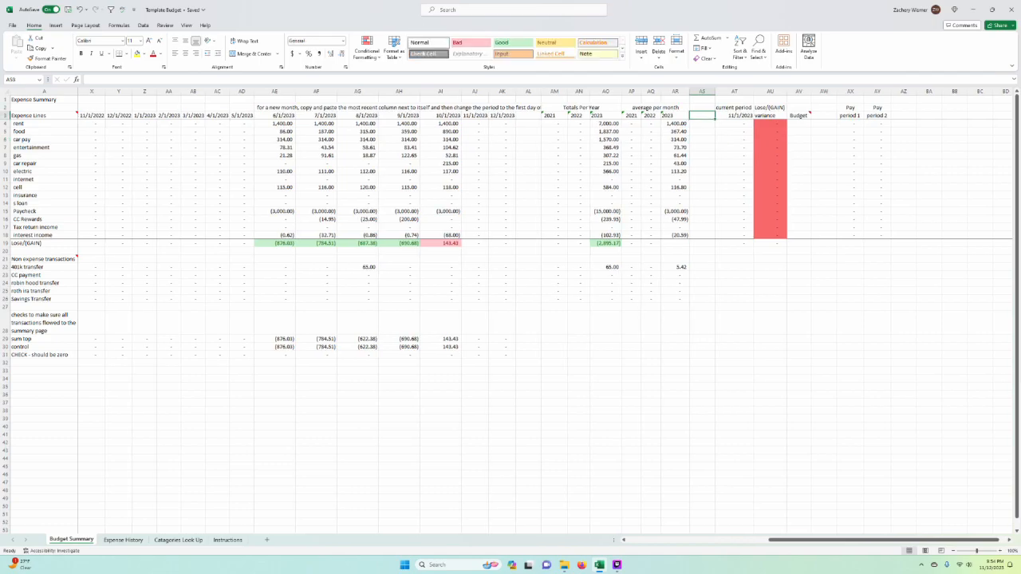
Step: Copy the Lose/(GAIN) formula from the 2022 average column into the 2023 average column, cell AR19
left_click(652, 243)
key("ctrl+c")
left_click(677, 244)
key("ctrl+v")
key("Escape")
left_click(734, 276)
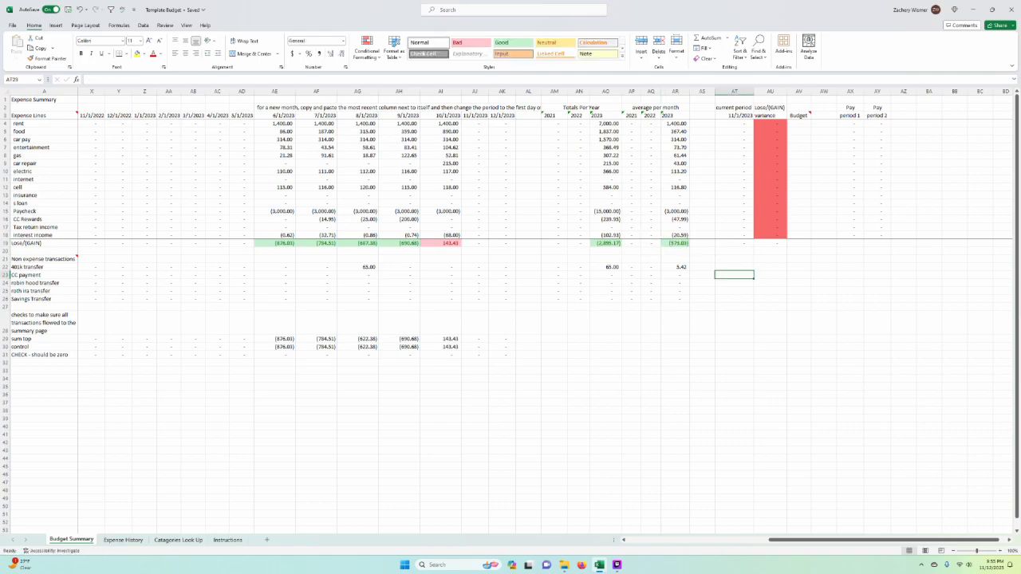
Step: Examine the 2023 monthly averages for paycheck, CC Rewards, cell and rent, and the range of the food average formula
left_click(678, 212)
left_click(678, 220)
left_click(682, 188)
left_click(681, 126)
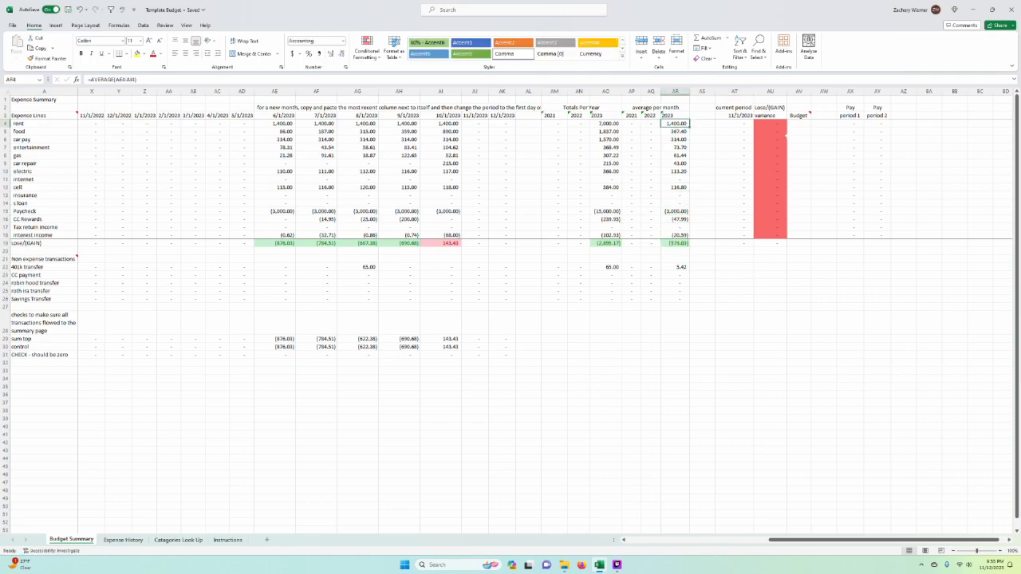
left_click(682, 133)
double_click(683, 132)
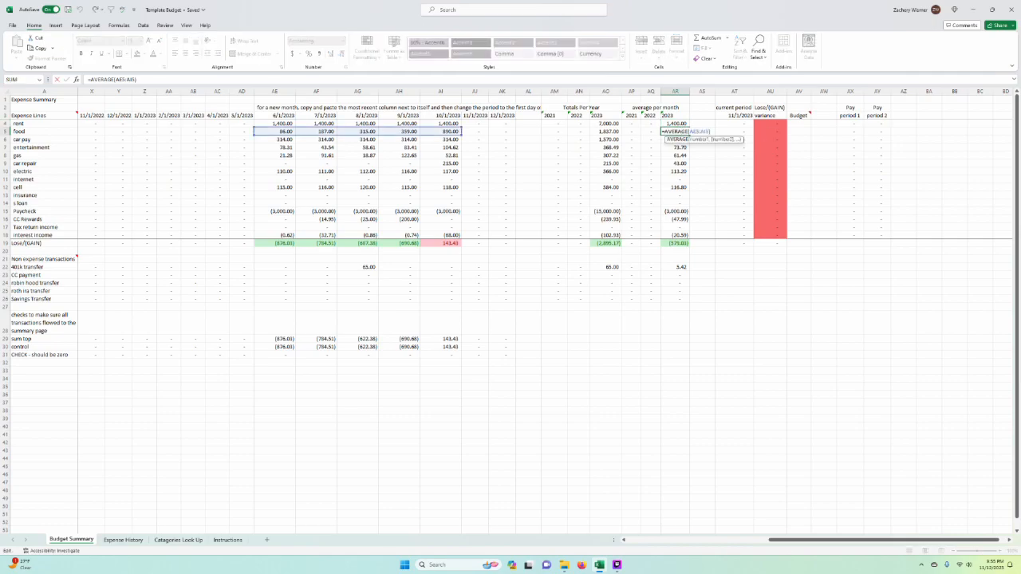
key("Escape")
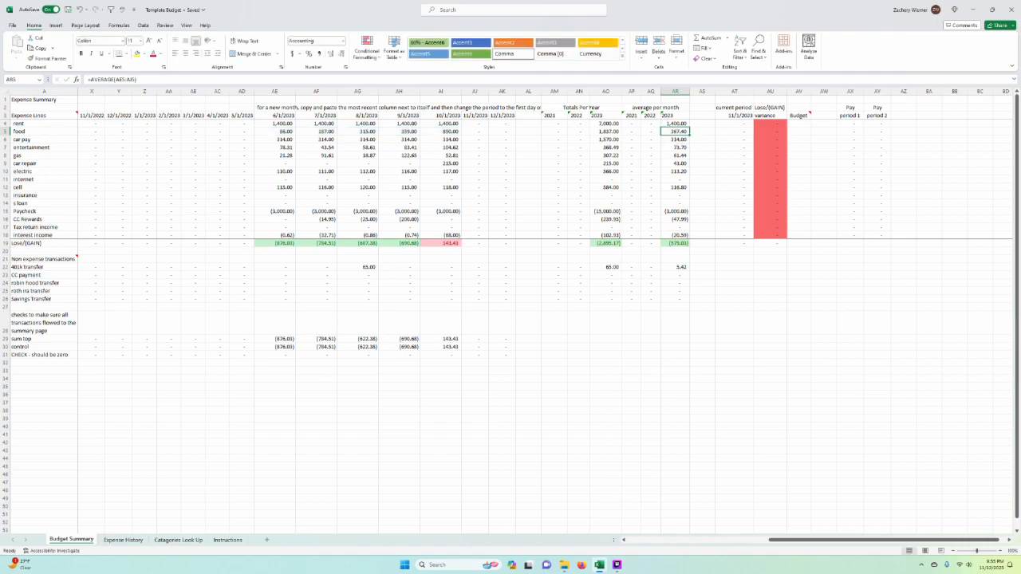
left_click(702, 211)
scroll(599, 242, "right", 1)
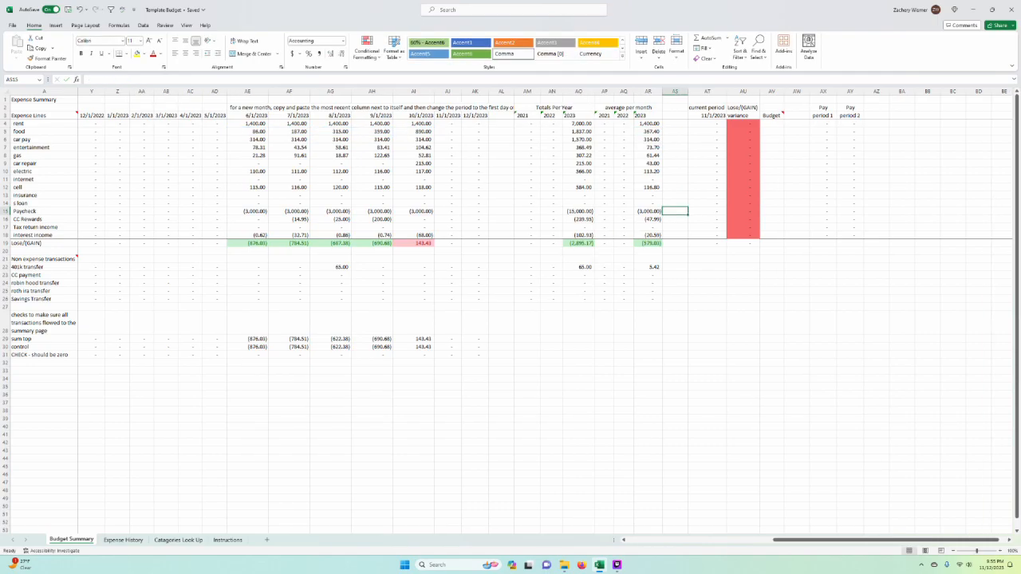
scroll(660, 195, "right", 1)
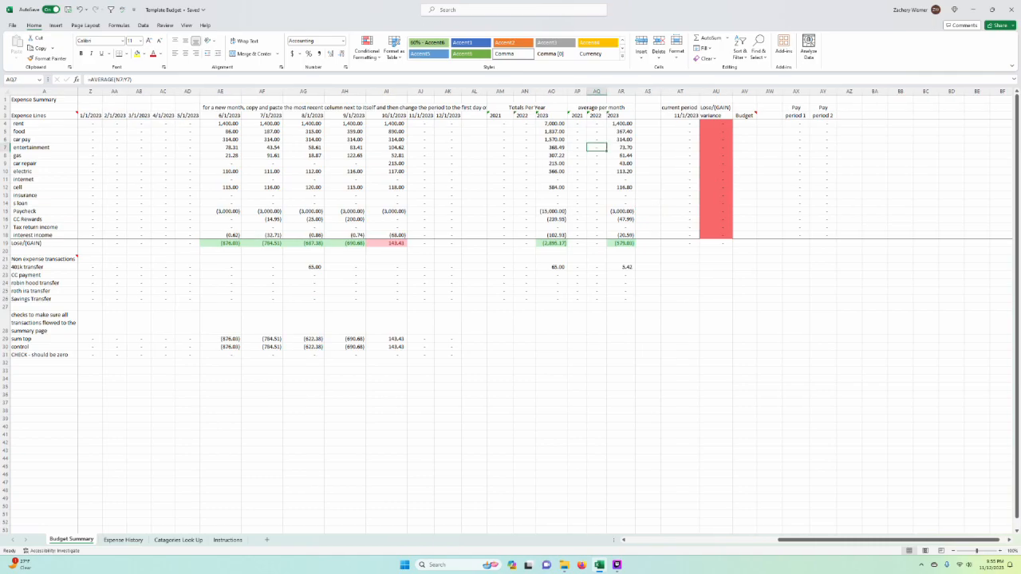
Step: Set the current period date in AT3 to 10/1/2023
left_click(652, 91)
scroll(716, 175, "right", 1)
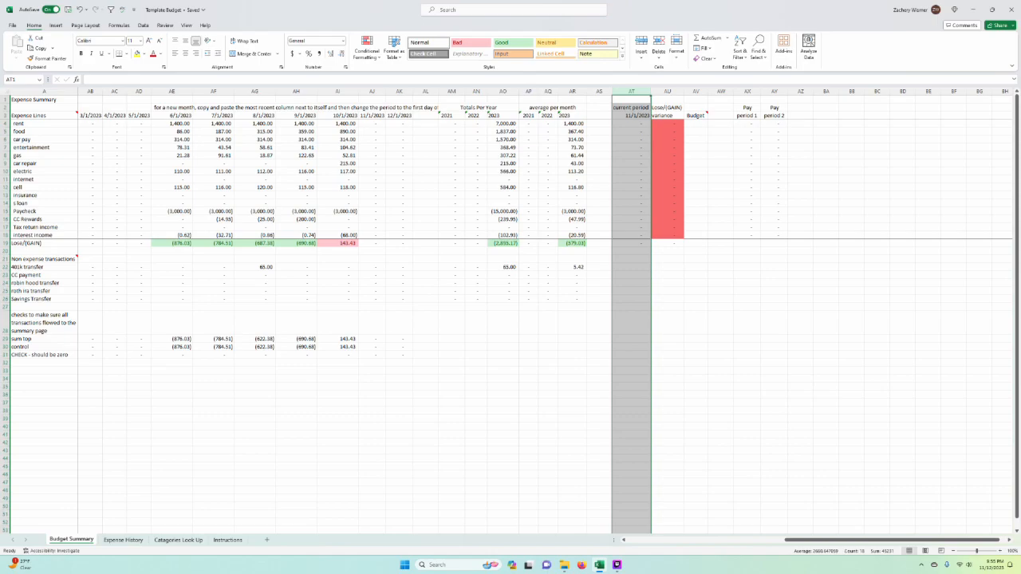
left_click(720, 194)
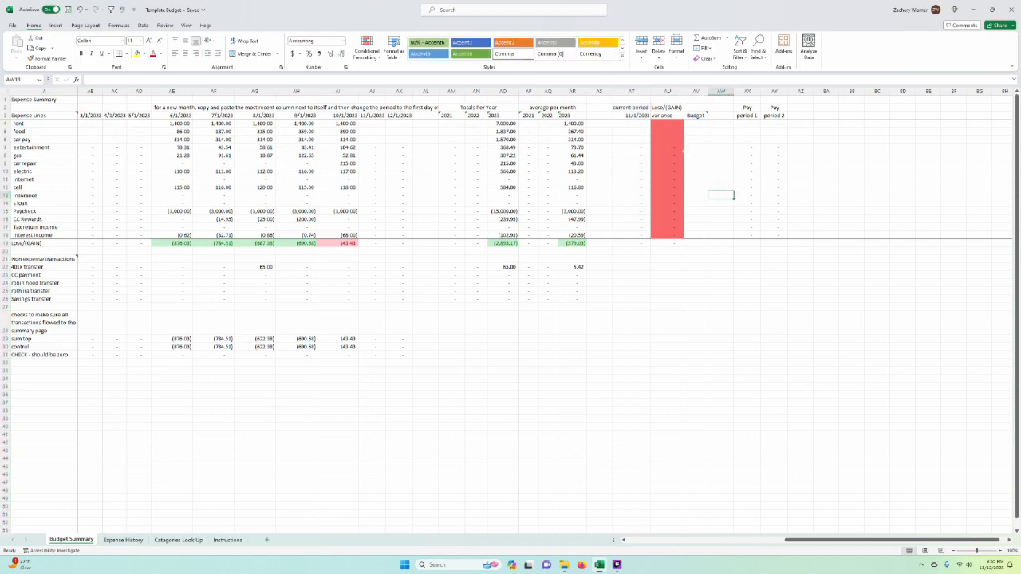
left_click(638, 115)
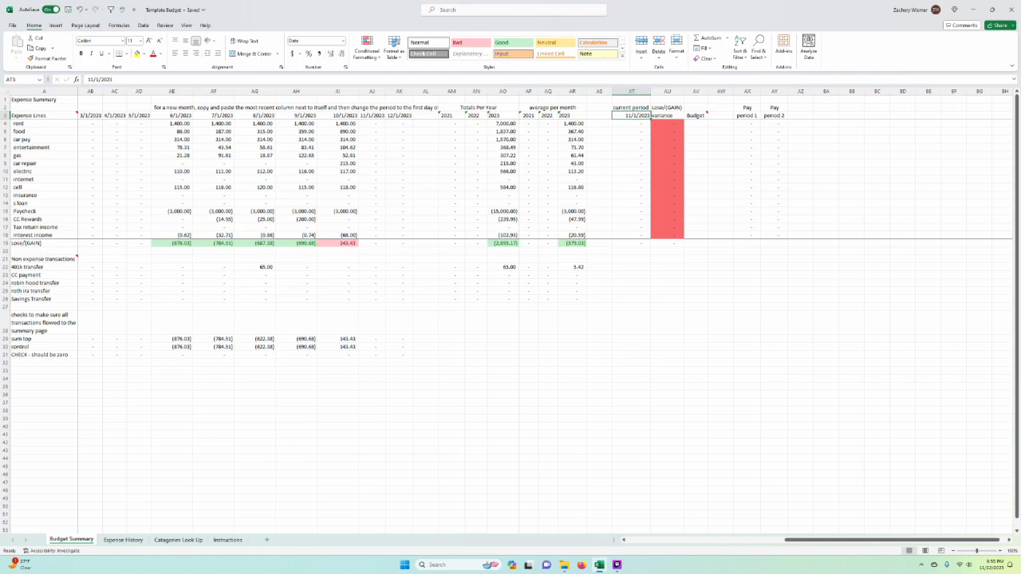
type("10/1/2023")
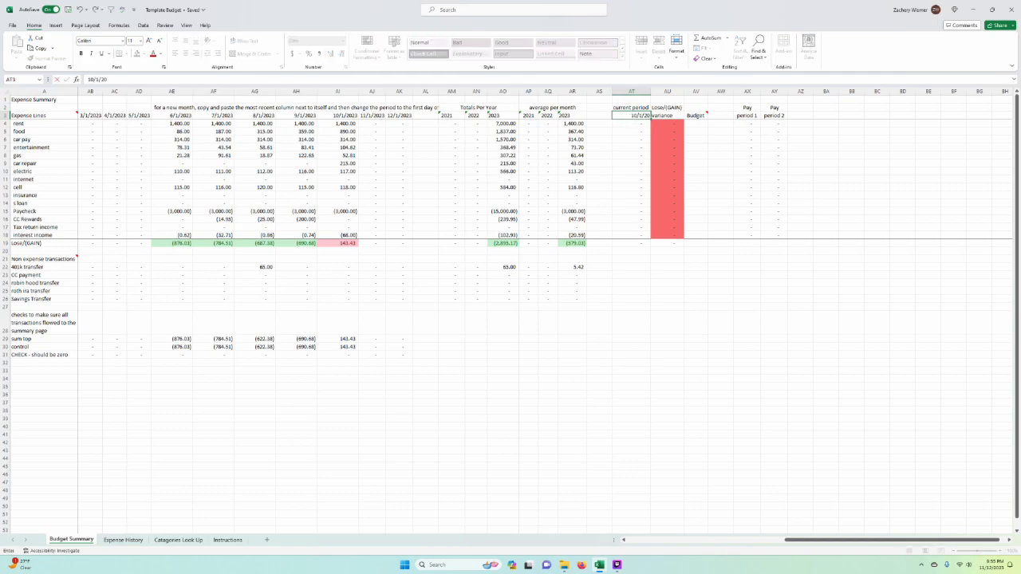
key("Return")
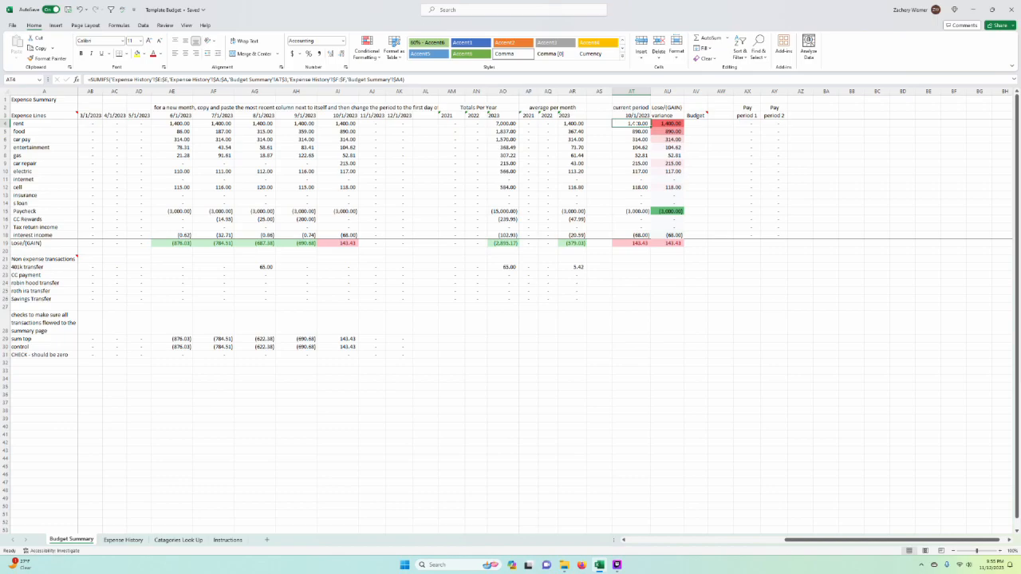
Step: Compare the current period amounts with the October 2023 column and check the rent variance
left_click_drag(633, 124, 638, 210)
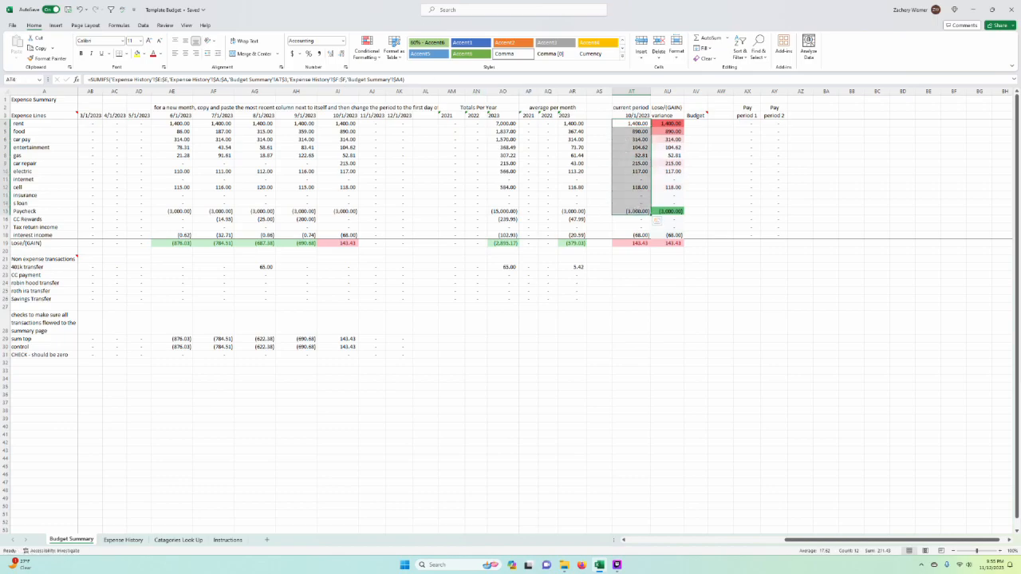
left_click(338, 139)
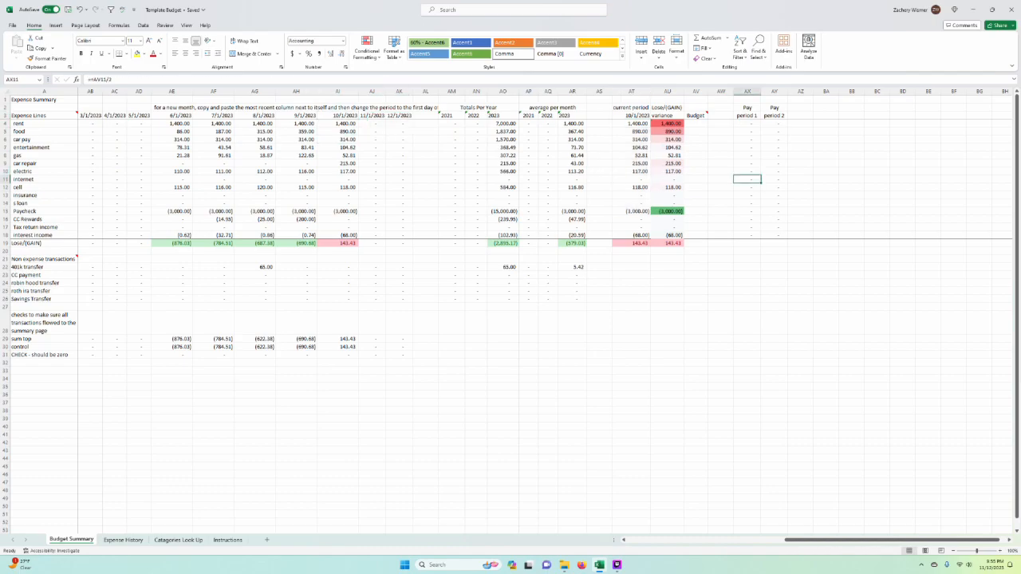
left_click(632, 156)
left_click(632, 363)
left_click(747, 176)
left_click(667, 124)
Step: Enter Budget amounts of 1400 for rent, 600 for food and 314 for car pay
left_click(696, 123)
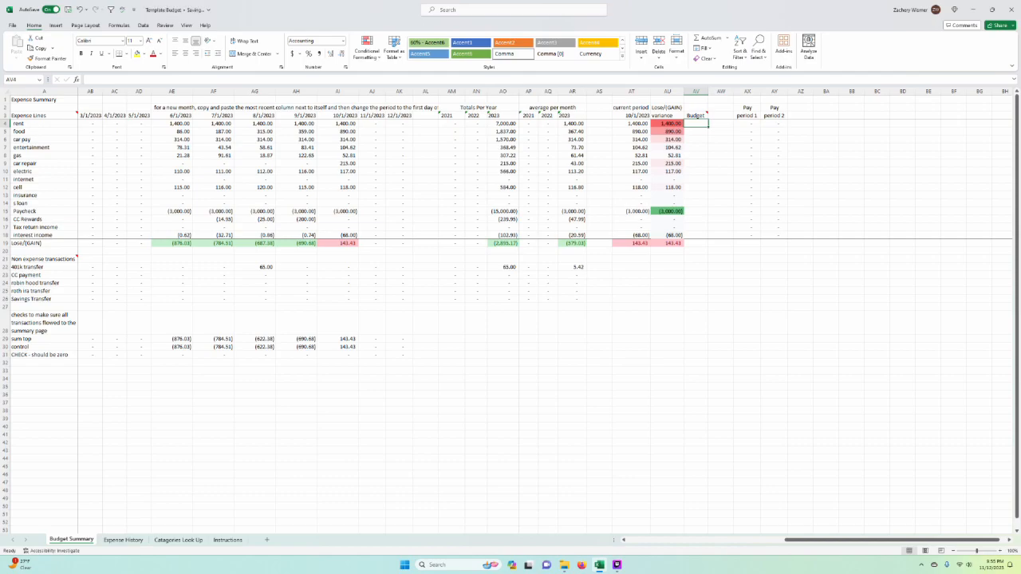
type("1400")
key("Return")
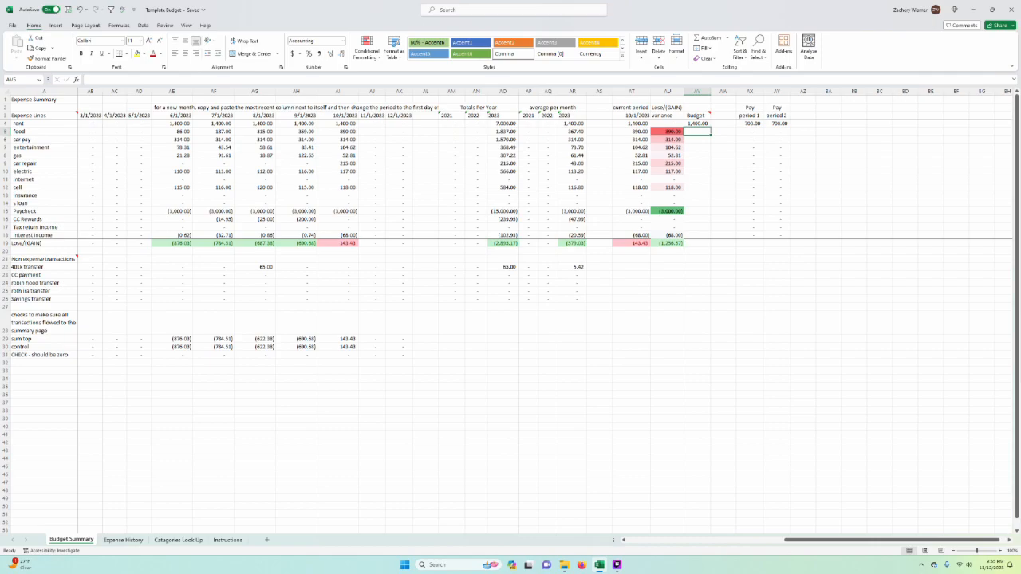
type("600")
key("Return")
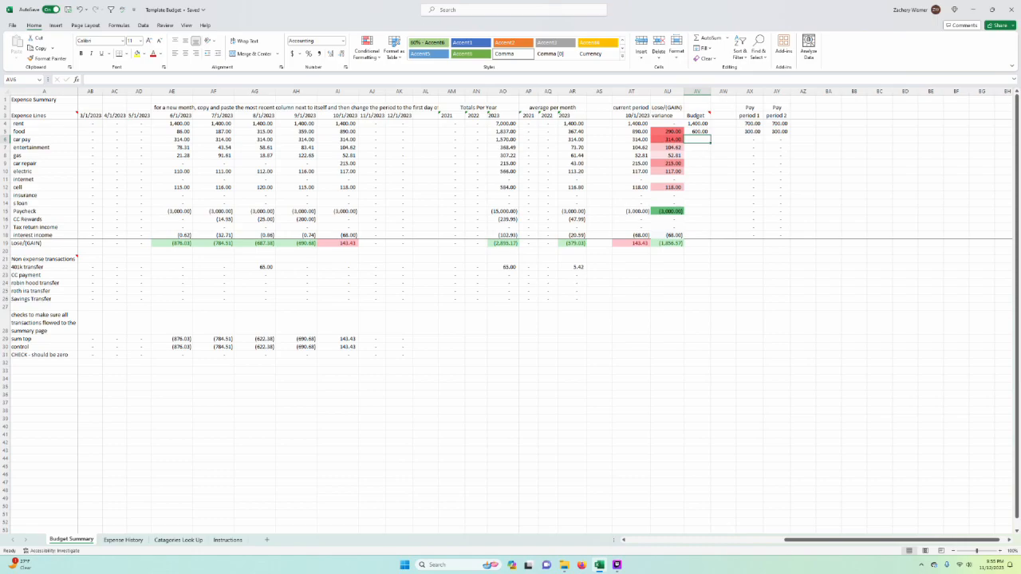
type("314")
key("Return")
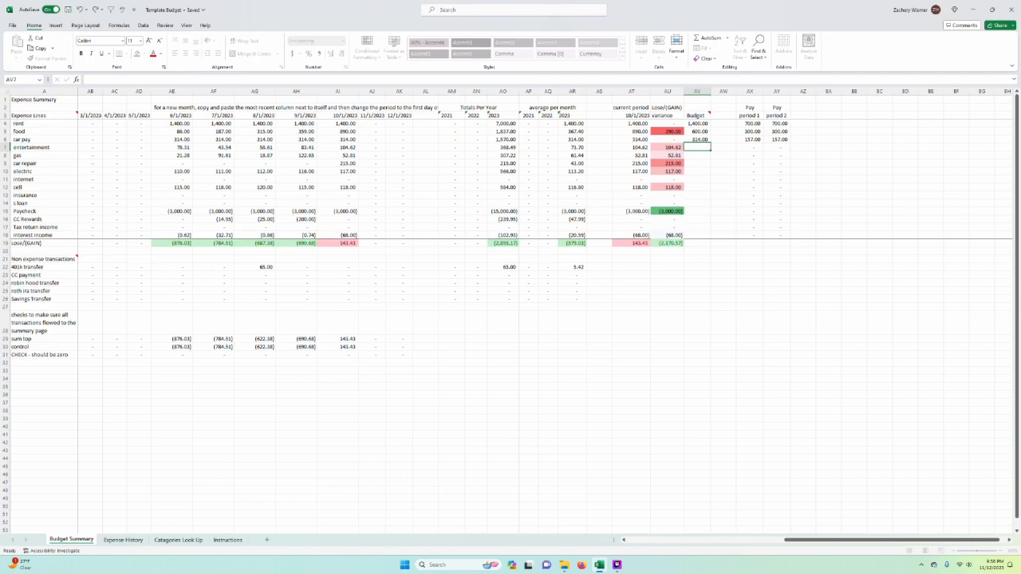
Step: Enter Budget amounts of 80 for entertainment and 90 for gas
type("80")
key("Return")
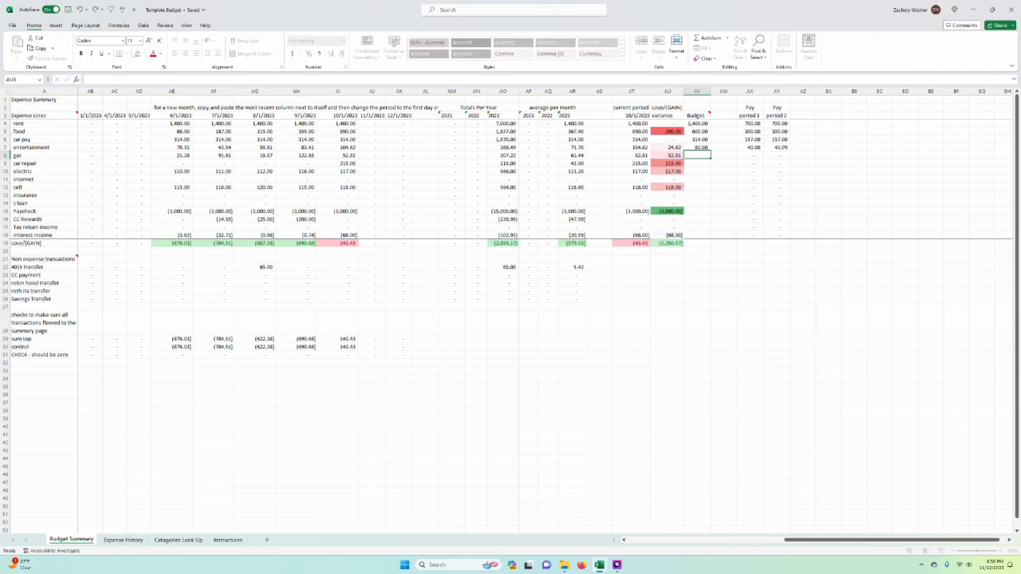
type("90")
key("Return")
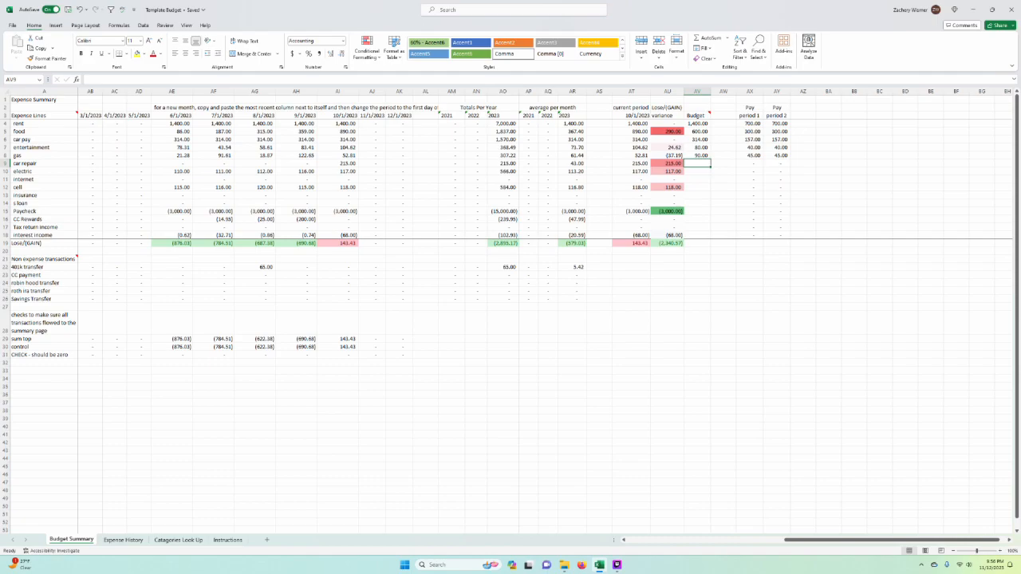
Step: Check the 2023 monthly average formula for car repair and enter a car repair Budget amount of 25
key("Left")
key("Left")
key("Left")
key("Left")
key("F2")
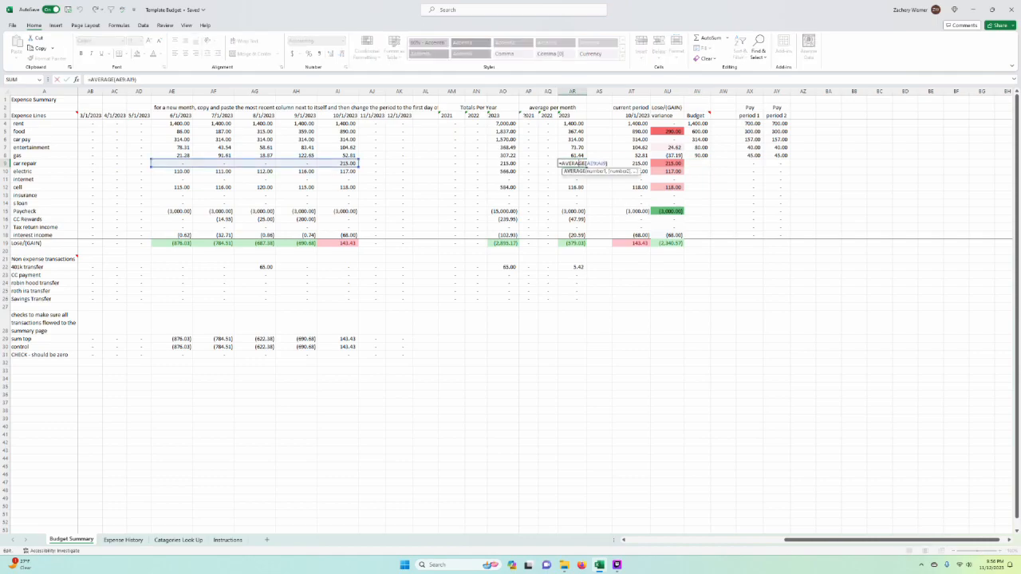
key("Escape")
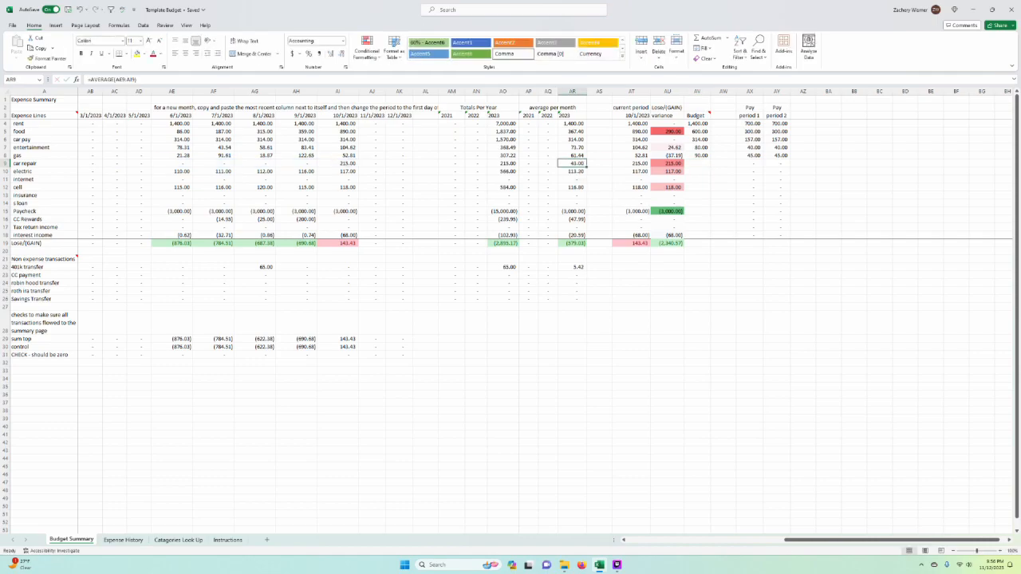
key("Right")
key("Right")
key("Right")
key("Right")
type("25")
key("Return")
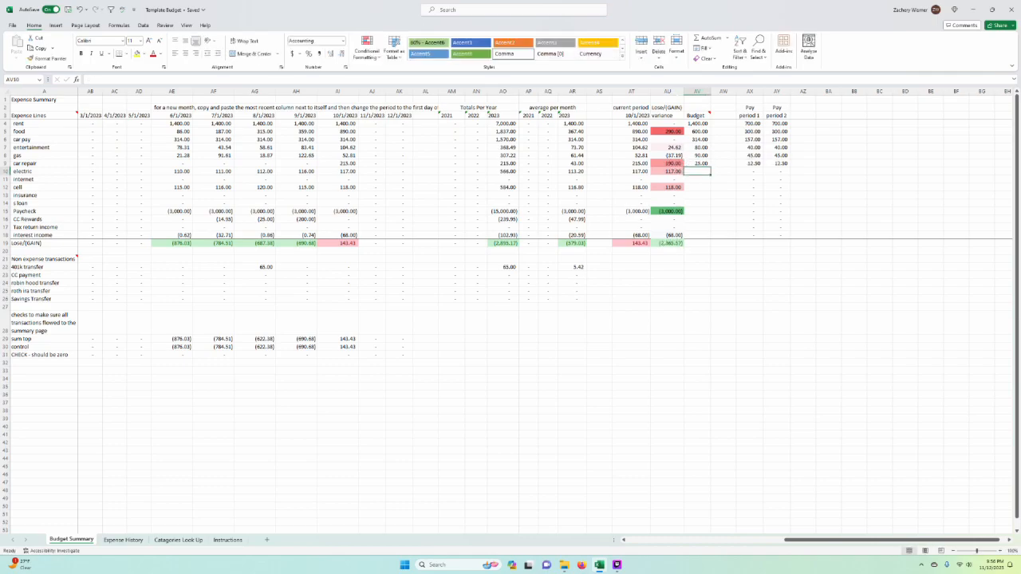
Step: Enter Budget amounts of 120 for electric and 118 for cell
type("120")
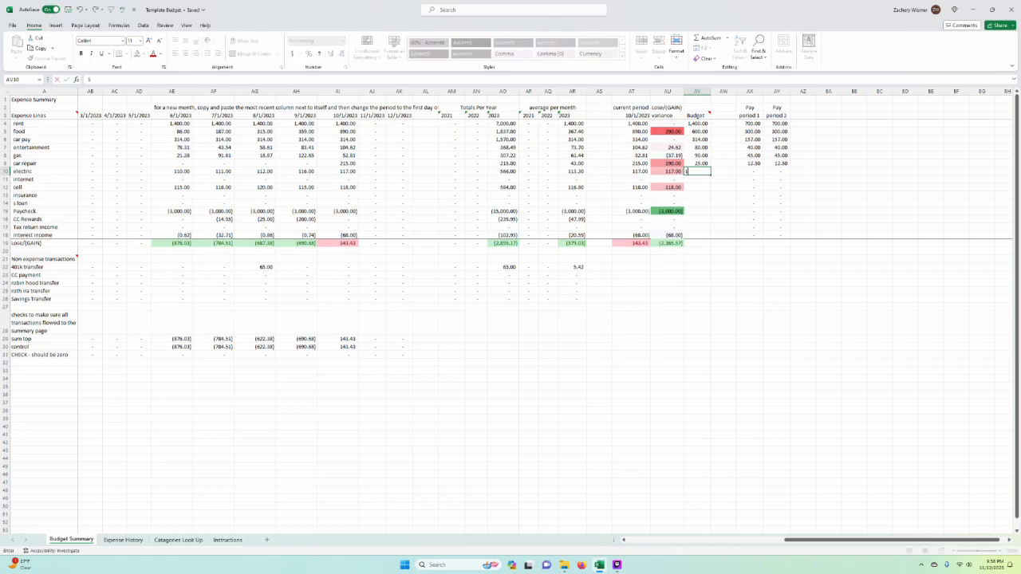
key("Return")
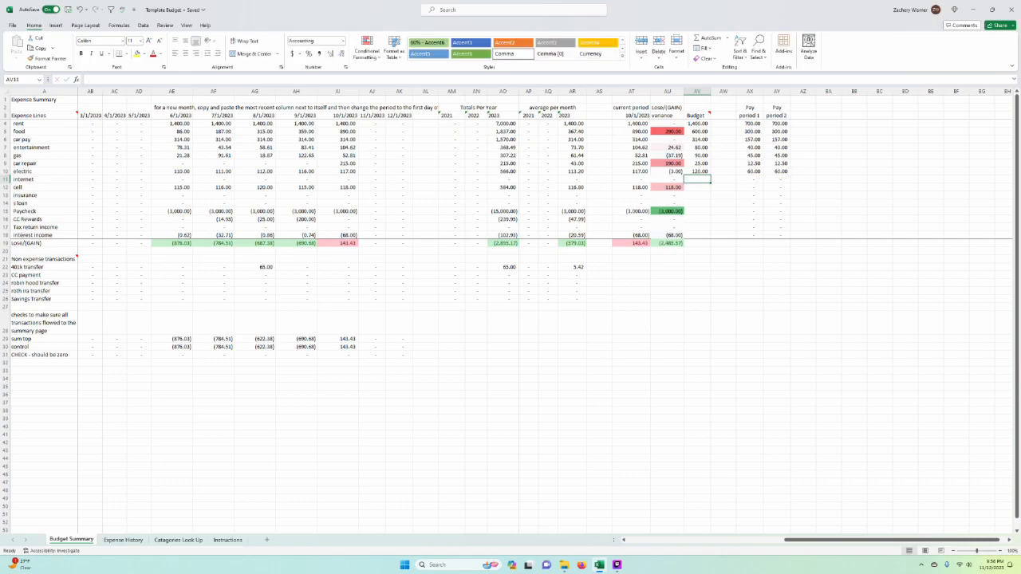
left_click(698, 186)
type("118")
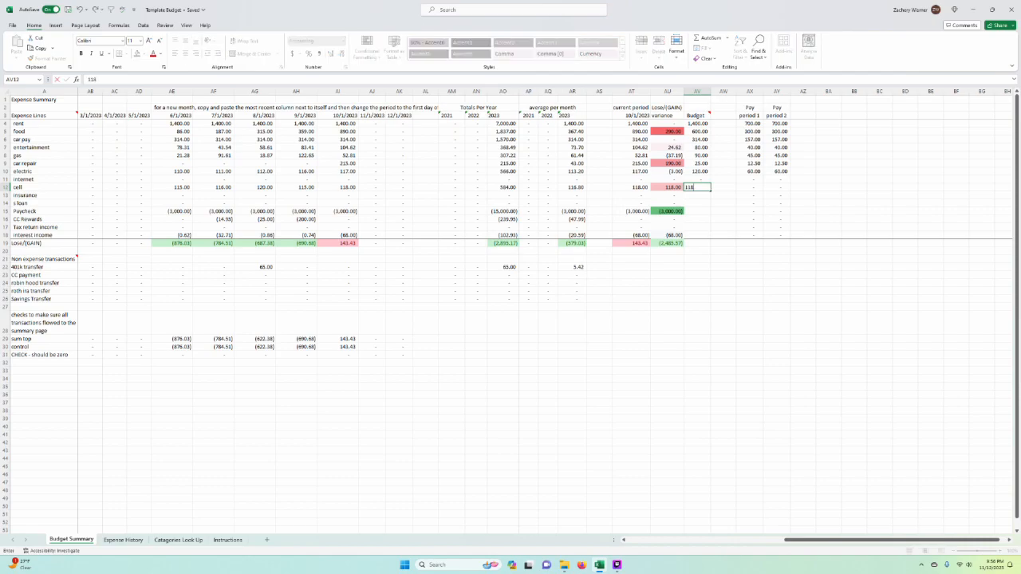
key("Return")
Step: Enter a Paycheck Budget amount of -3000 as negative income
key("Down")
key("Down")
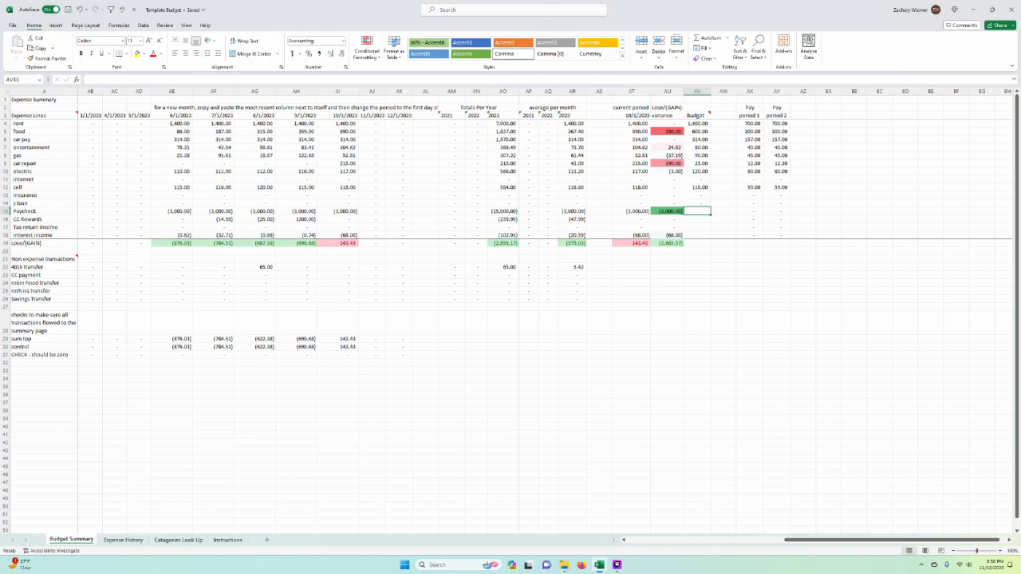
type("3000")
key("Return")
key("Up")
type("-30")
type("00")
key("Return")
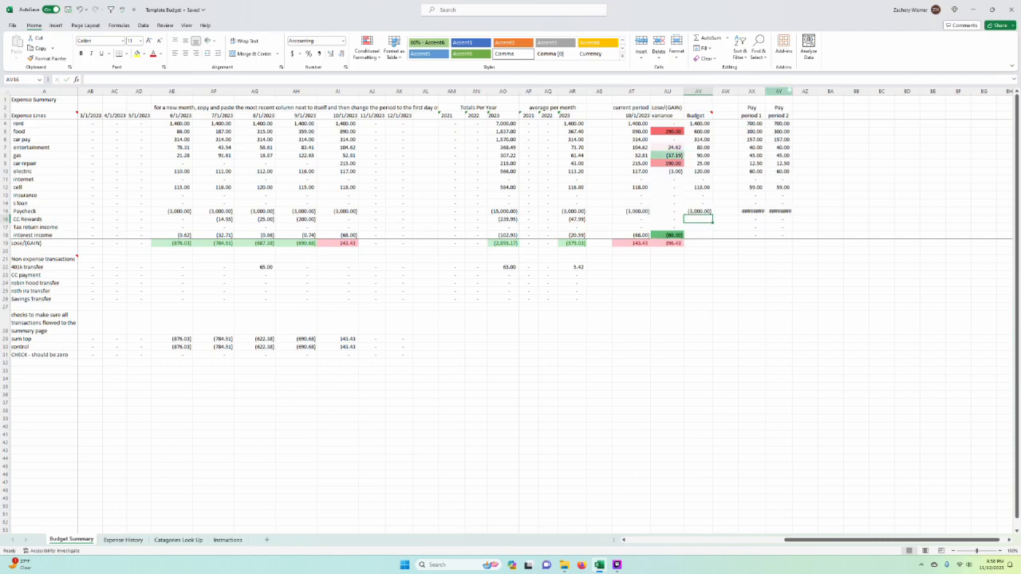
Step: Auto-fit the widths of the Pay period 1 and Pay period 2 columns to their amounts
left_click(780, 91)
double_click(794, 91)
double_click(766, 91)
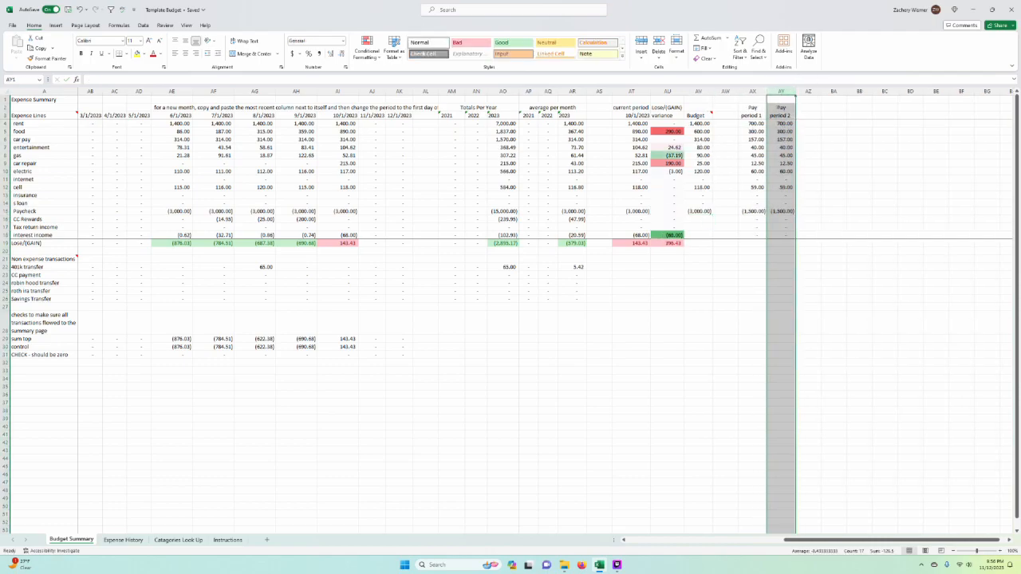
Step: Examine the Lose/(GAIN) variances for interest income, gas, food and the total, and how the Budget splits across both pay periods
left_click(667, 234)
left_click(698, 235)
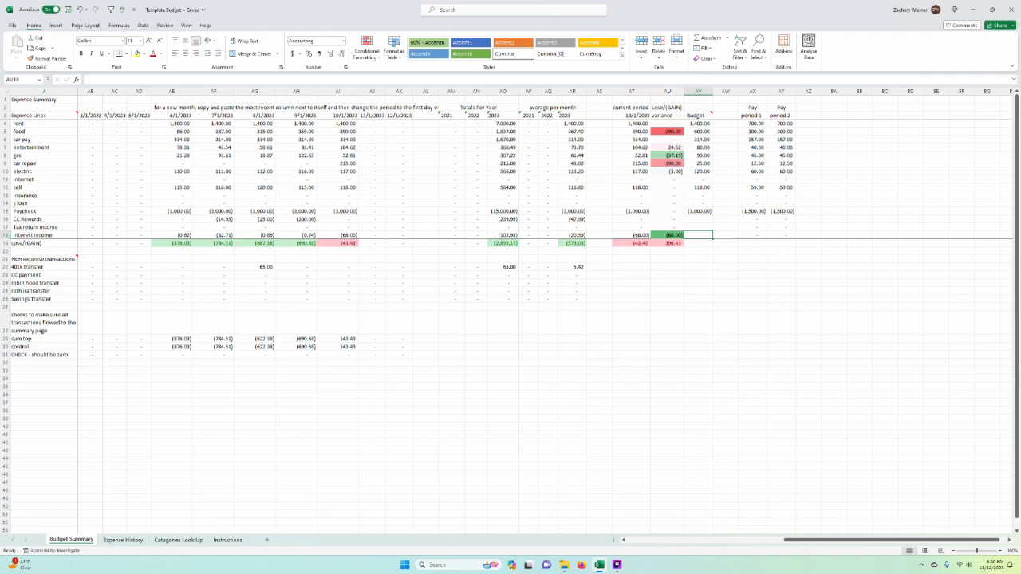
left_click(752, 195)
left_click(667, 107)
left_click(695, 155)
left_click(675, 154)
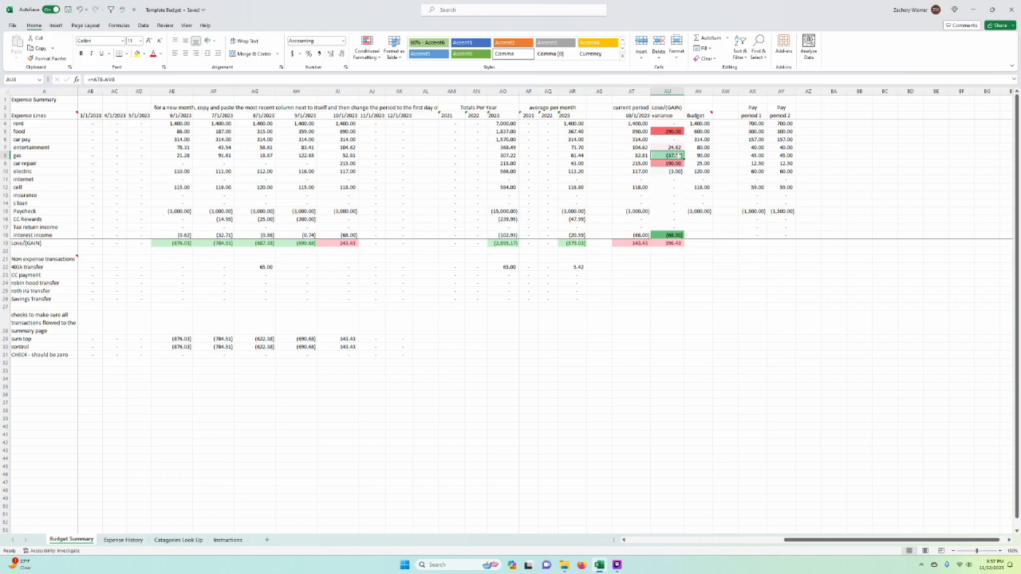
left_click(698, 294)
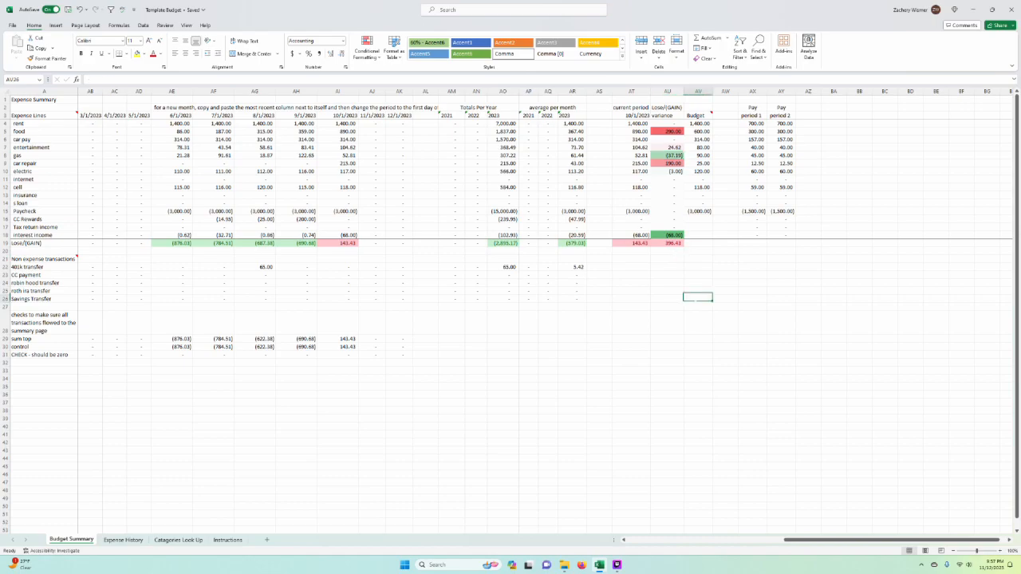
left_click(668, 242)
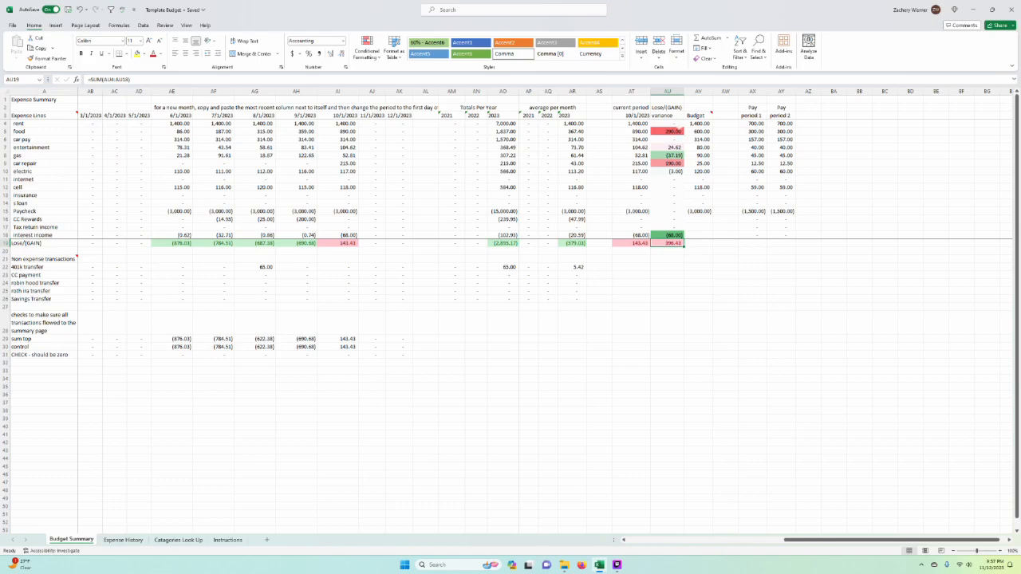
left_click(674, 131)
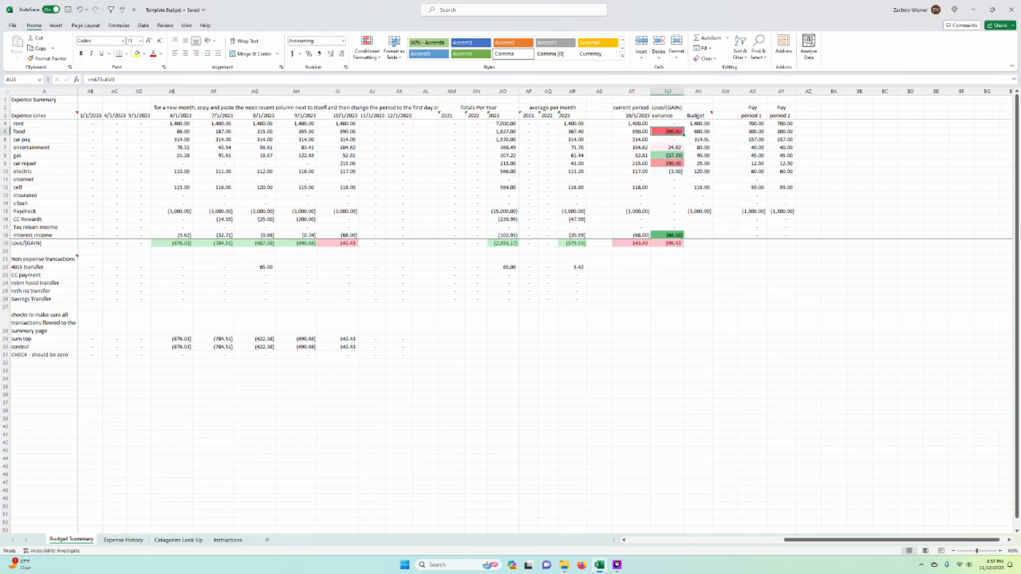
left_click(834, 195)
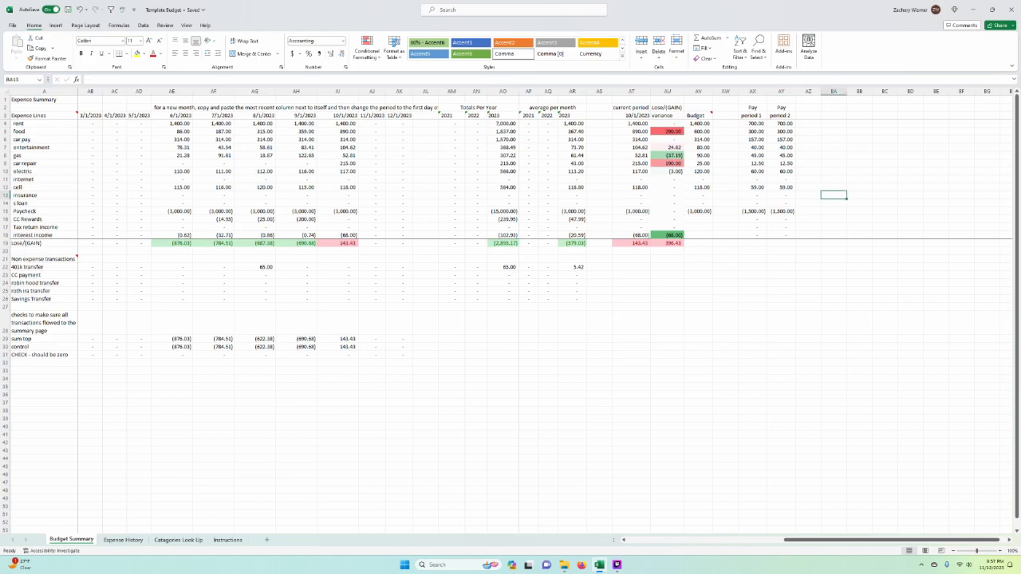
left_click_drag(752, 92, 781, 92)
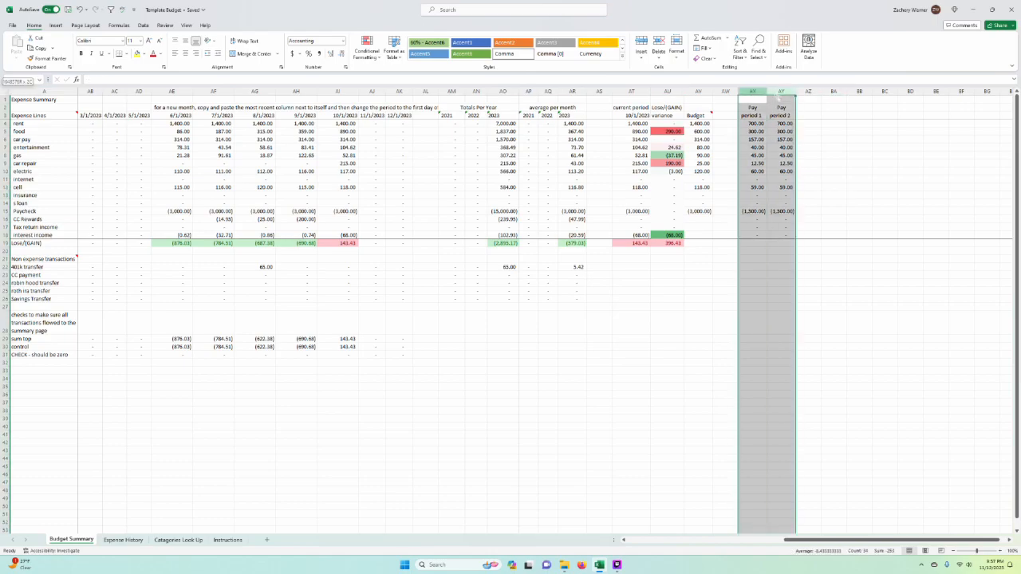
left_click(885, 203)
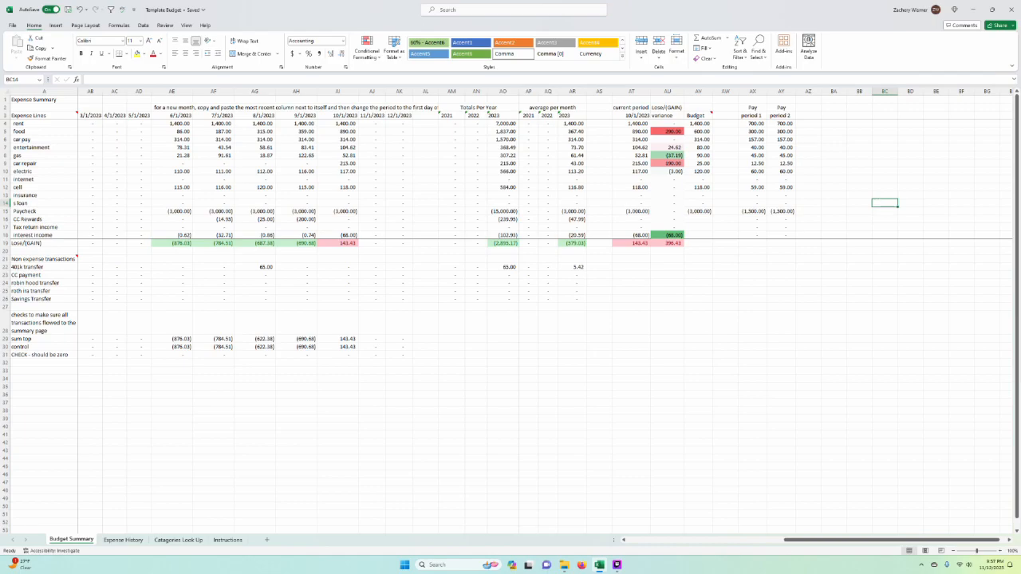
left_click(751, 125)
left_click(808, 125)
left_click(783, 129)
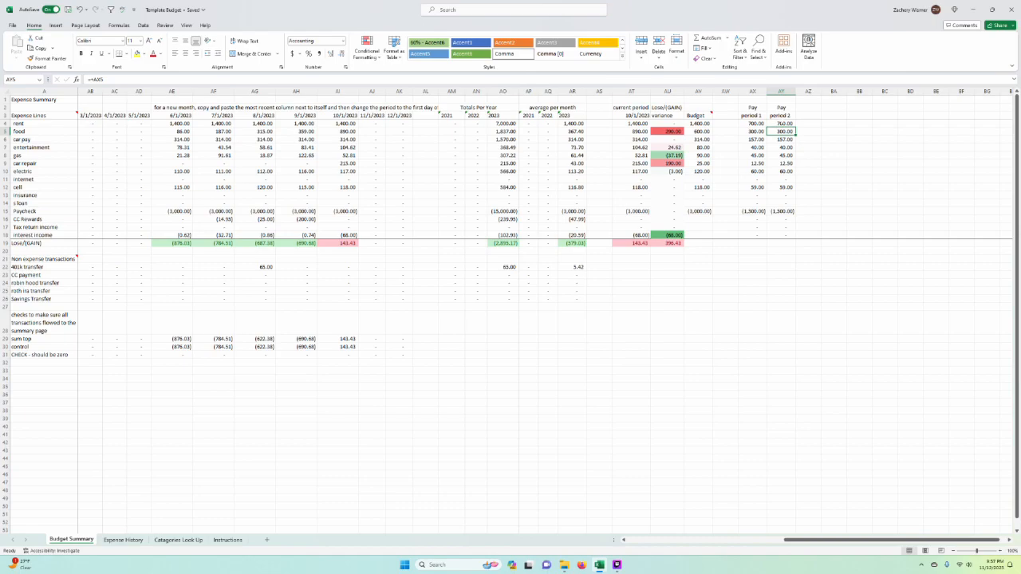
Step: Total the Pay period 1 amounts in AX19 with =SUM(AX4:AX18) and link the Pay period 2 total in AY19 to it
left_click_drag(755, 124, 764, 196)
left_click(752, 243)
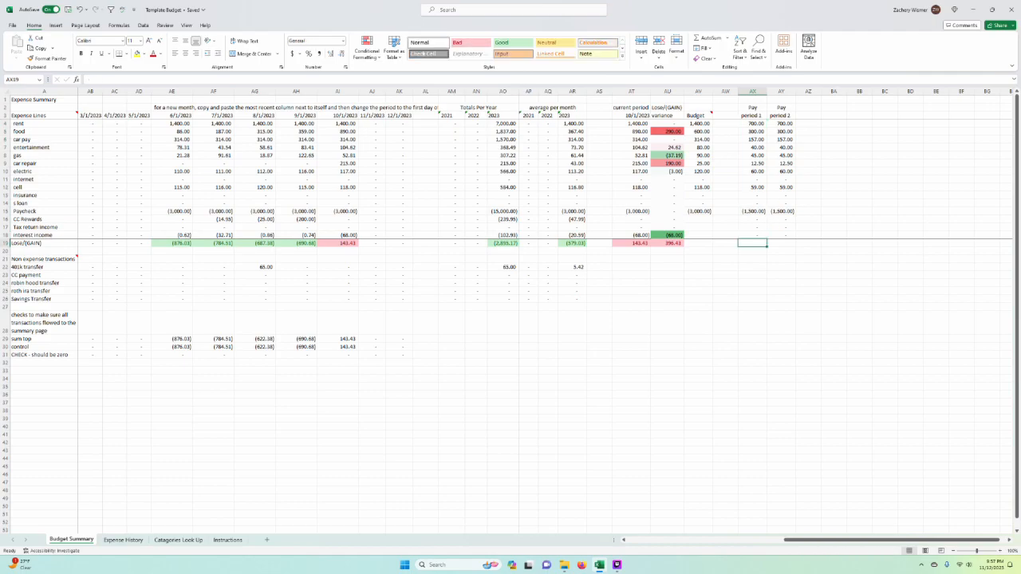
left_click(714, 39)
key("Return")
left_click(835, 323)
double_click(752, 243)
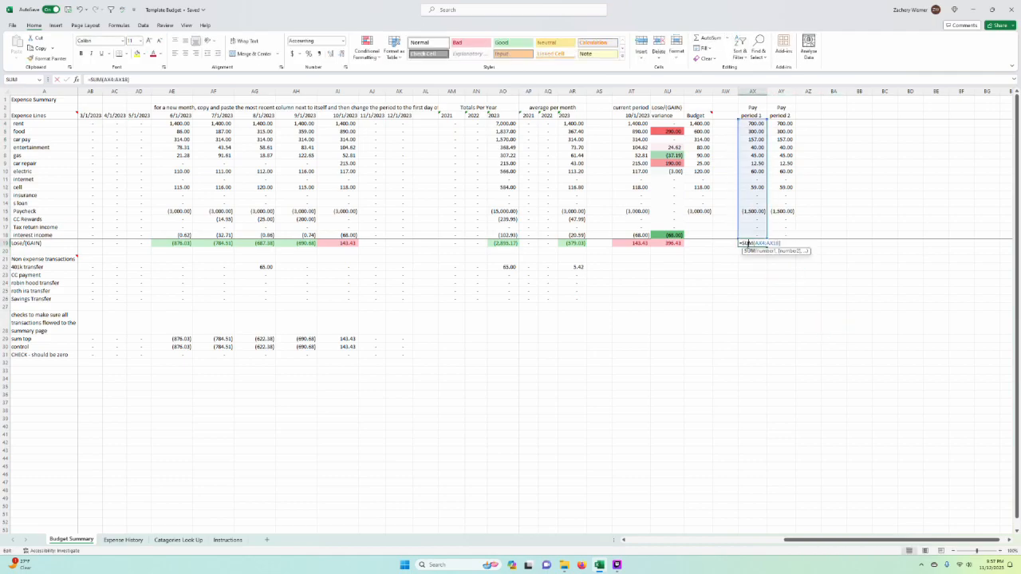
key("Escape")
left_click(808, 283)
left_click(726, 259)
Step: Total the Budget column in AV19 with a sum of AV4:AV18
left_click(698, 243)
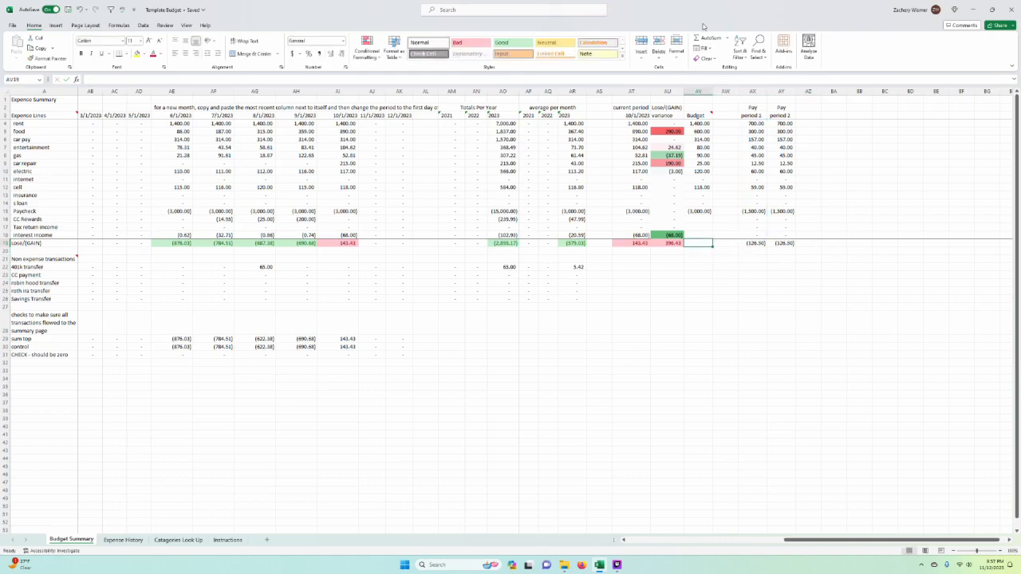
left_click(708, 38)
left_click_drag(699, 123, 700, 235)
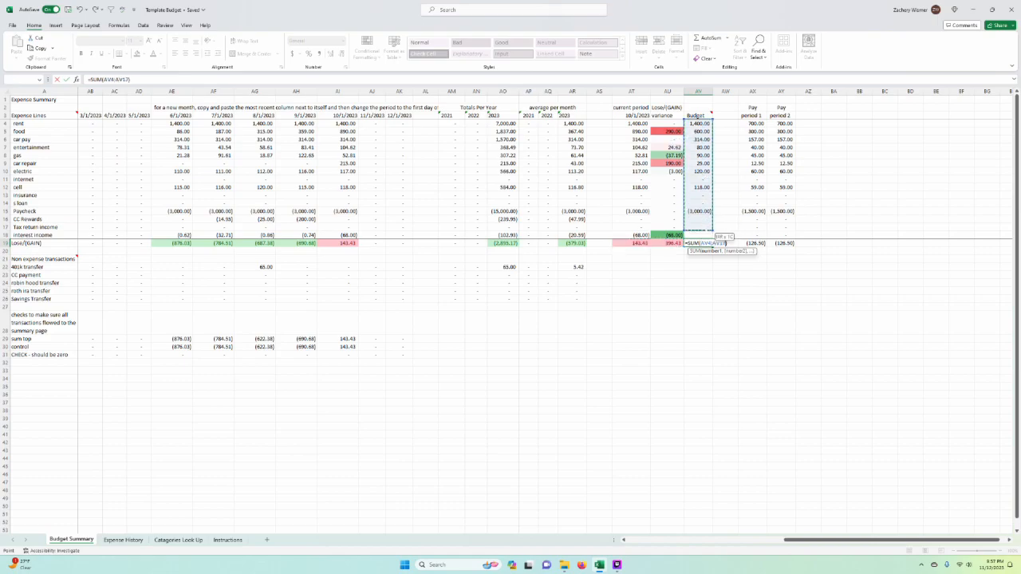
key("ctrl+Return")
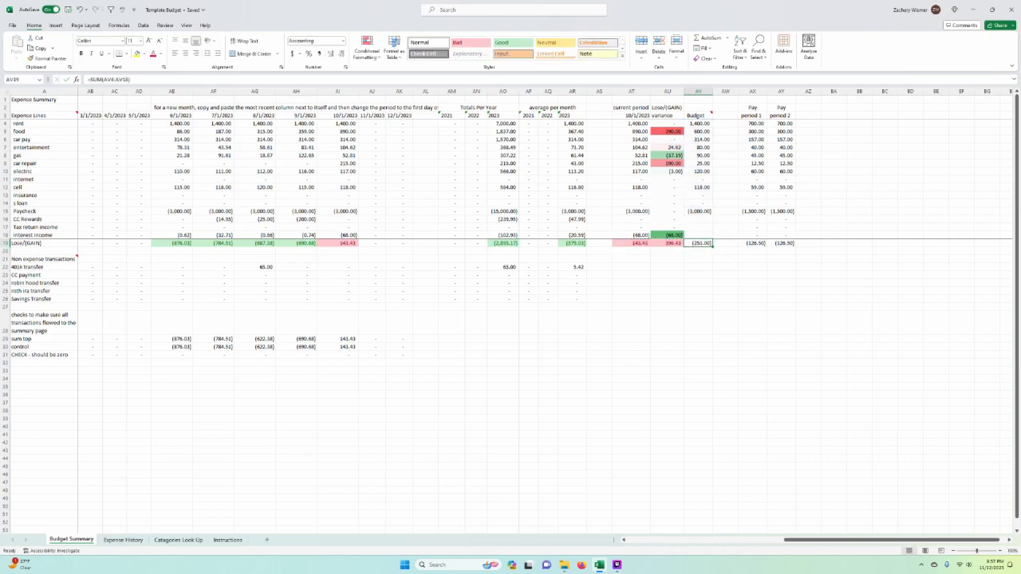
Step: Copy the formatting of the variance total in AU19 onto the Budget total in AV19
left_click(667, 244)
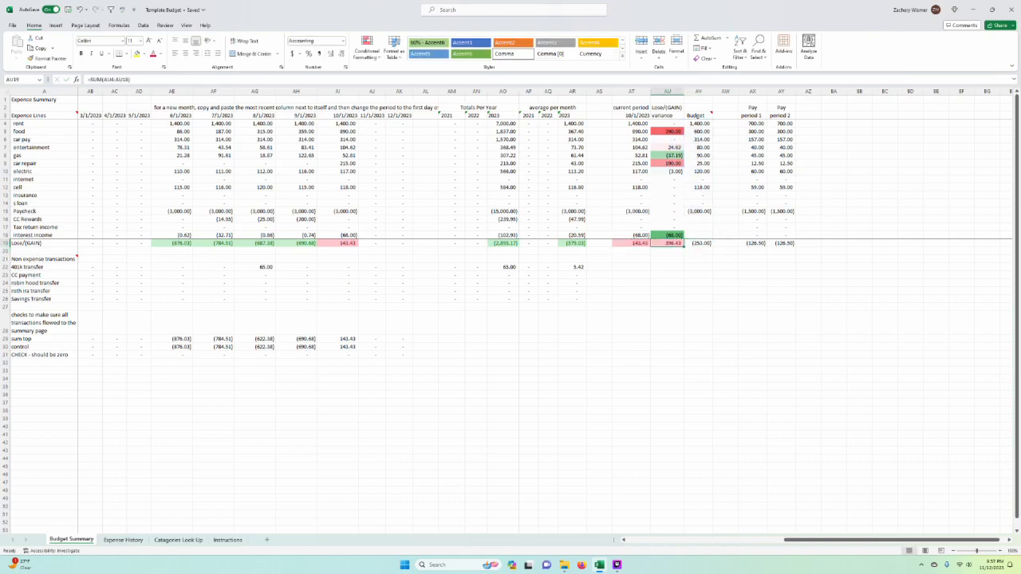
left_click(50, 58)
left_click(700, 243)
left_click(752, 291)
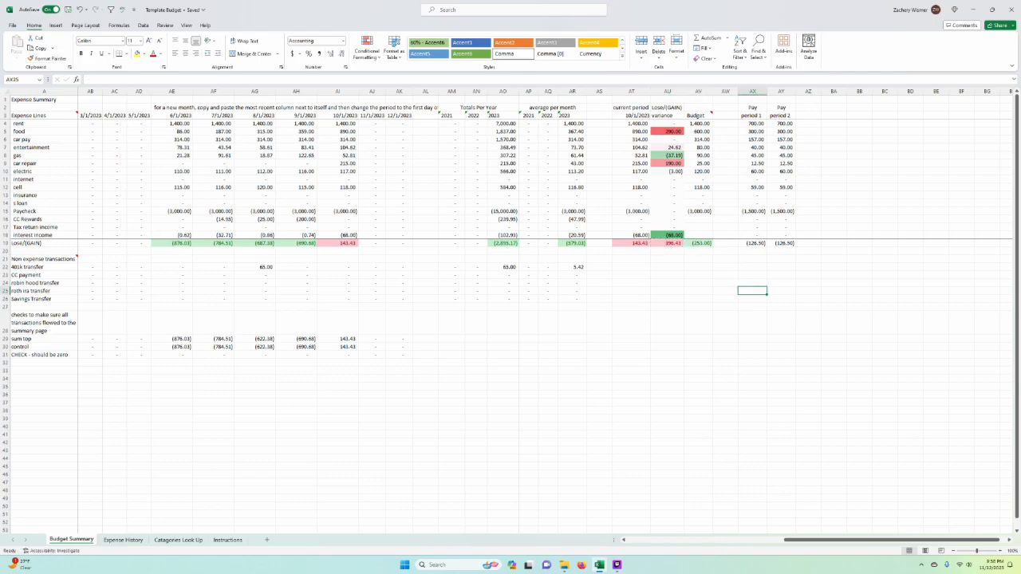
left_click(700, 244)
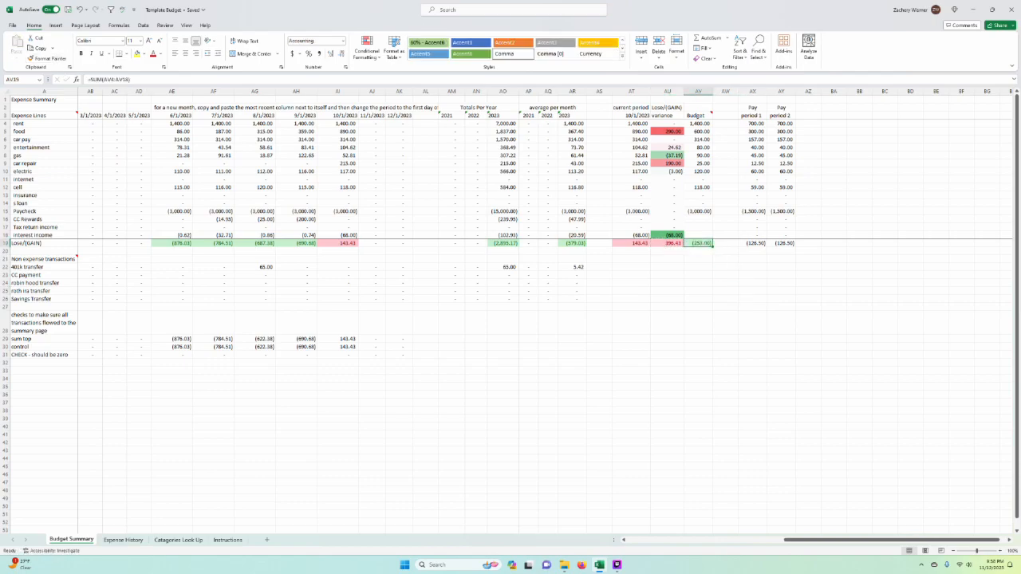
left_click(699, 259)
type("+")
key("Up")
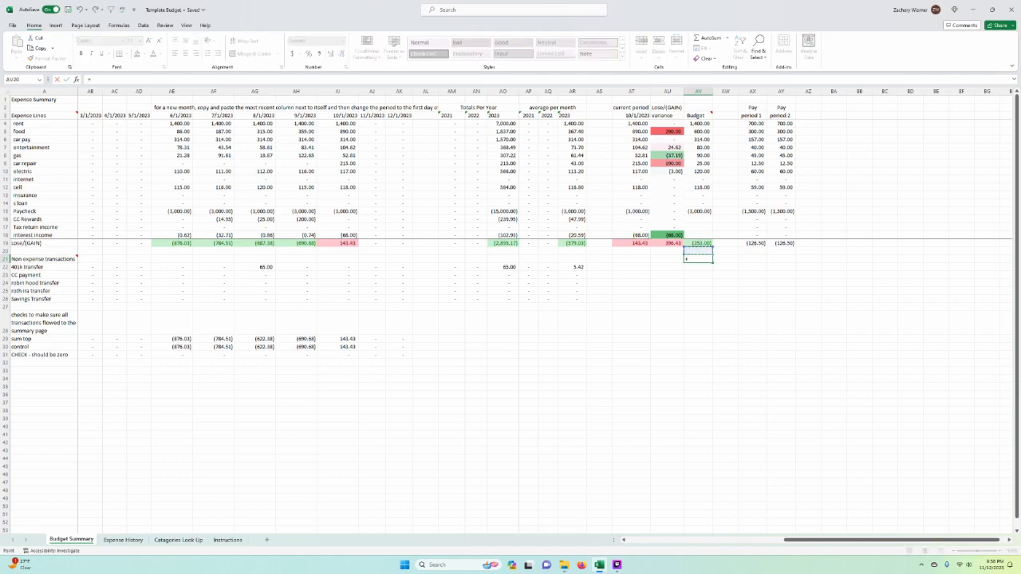
type("/")
key("Escape")
Step: Examine the pay period totals and the monthly Lose/(GAIN) results from June through October 2023
left_click(762, 243)
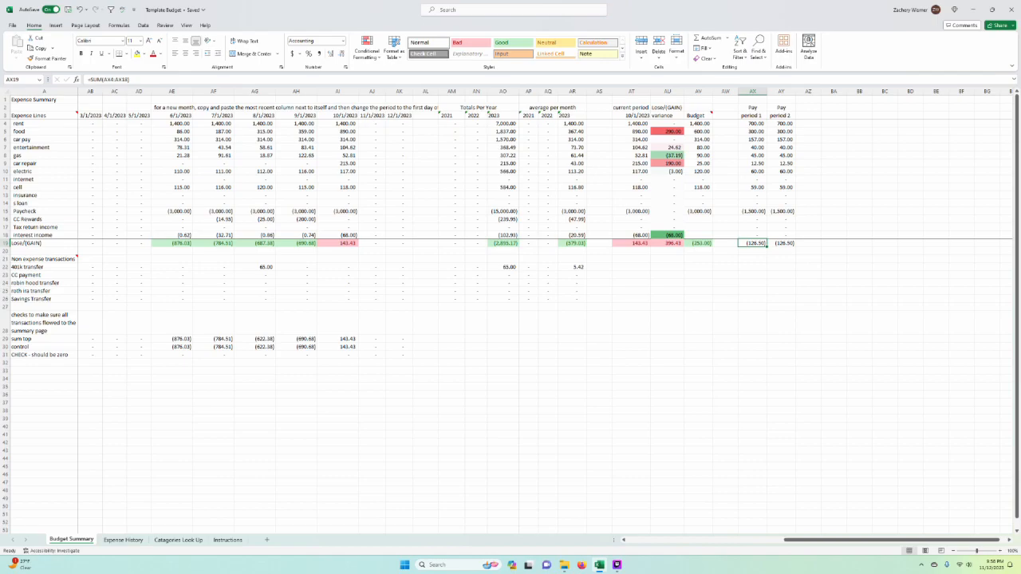
key("Right")
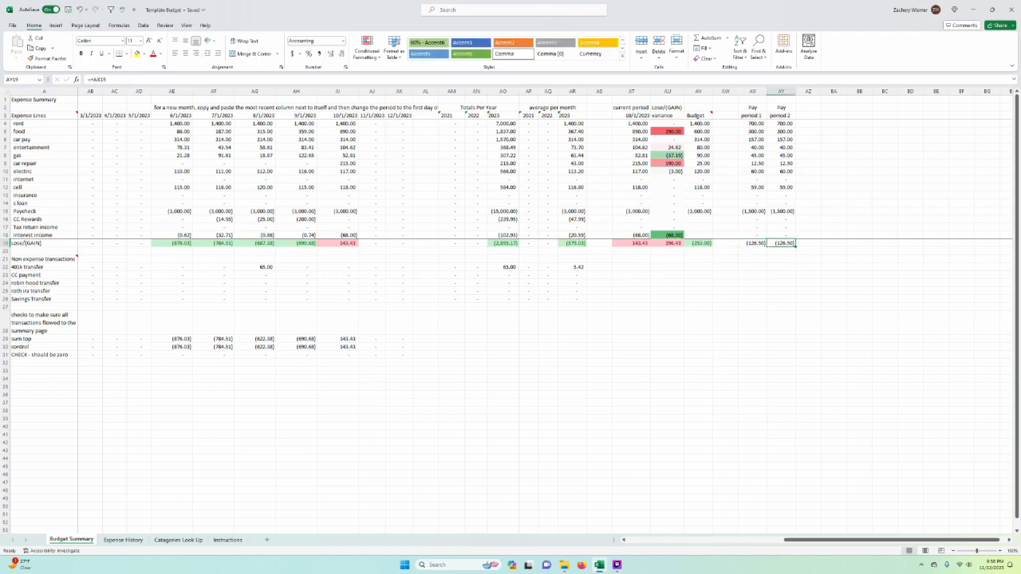
scroll(492, 276, "left", 2)
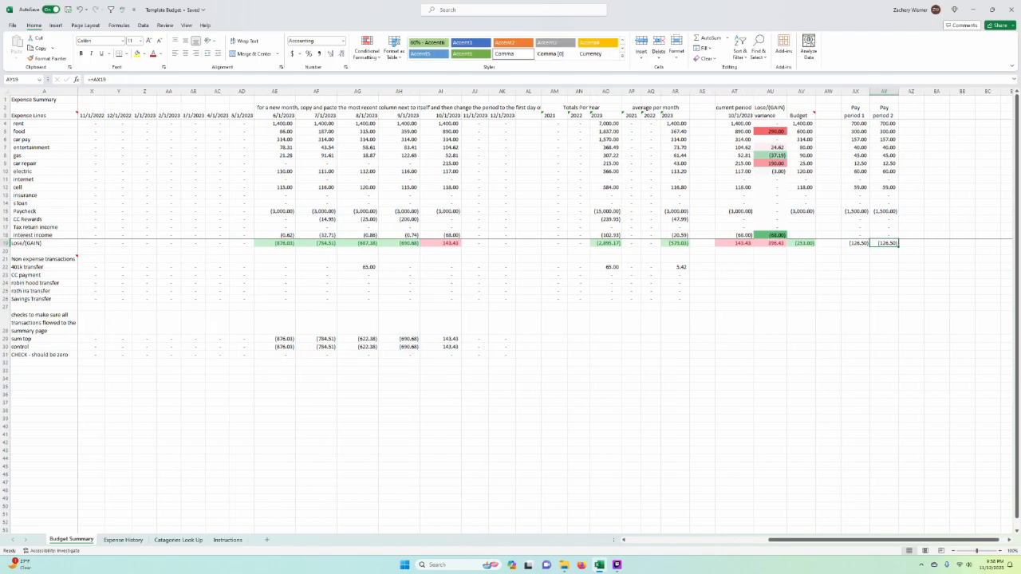
left_click(275, 92)
left_click(275, 244)
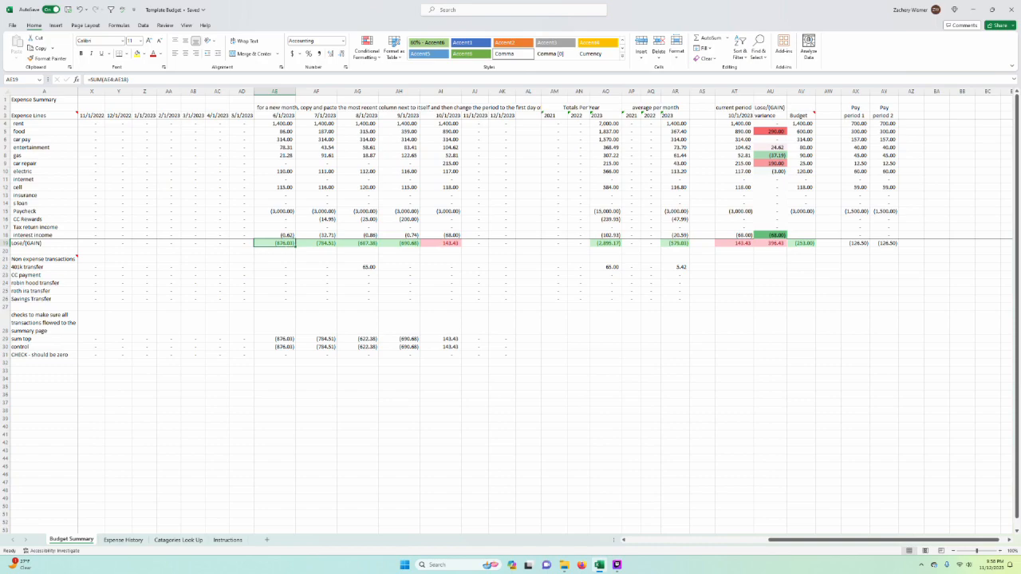
key("Left")
key("Up")
key("Up")
key("Up")
key("Up")
left_click(475, 251)
left_click(441, 235)
left_click(441, 92)
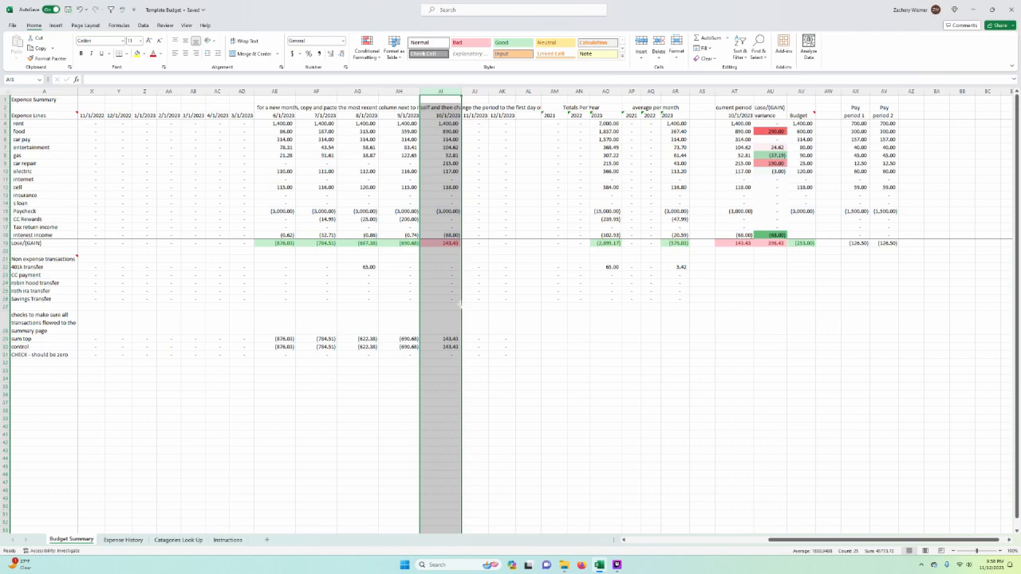
left_click(452, 250)
left_click(528, 291)
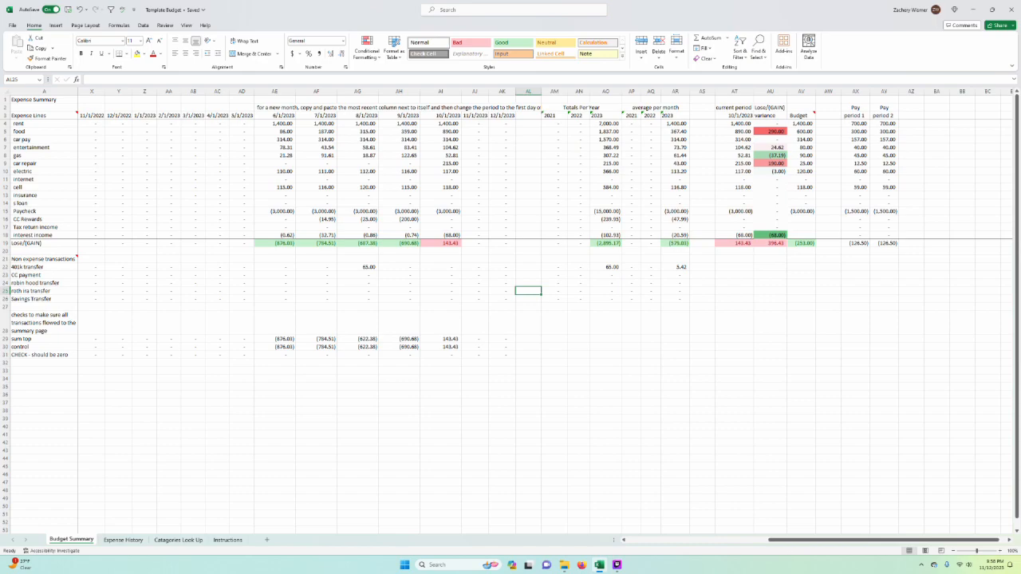
Step: Examine the control check rows on Budget Summary, including the sum top and control formulas in AE29 and AE30
left_click_drag(5, 322, 5, 373)
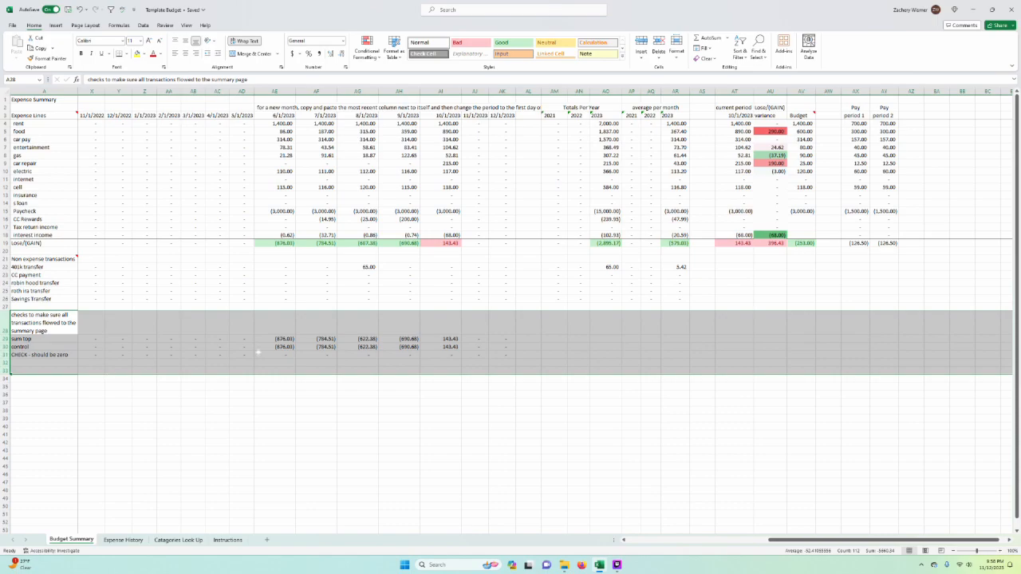
left_click(316, 354)
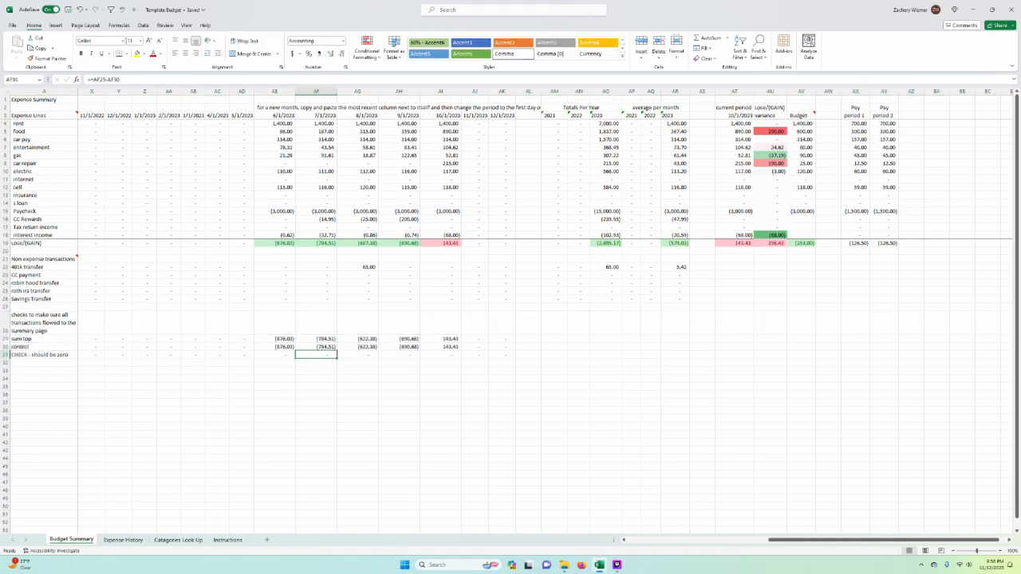
left_click(5, 338)
double_click(276, 339)
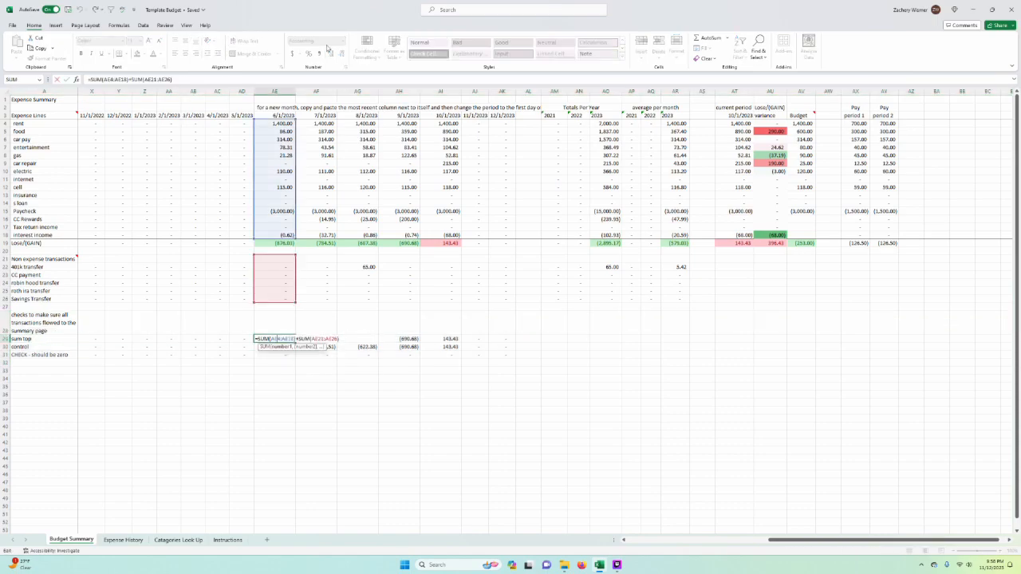
key("Return")
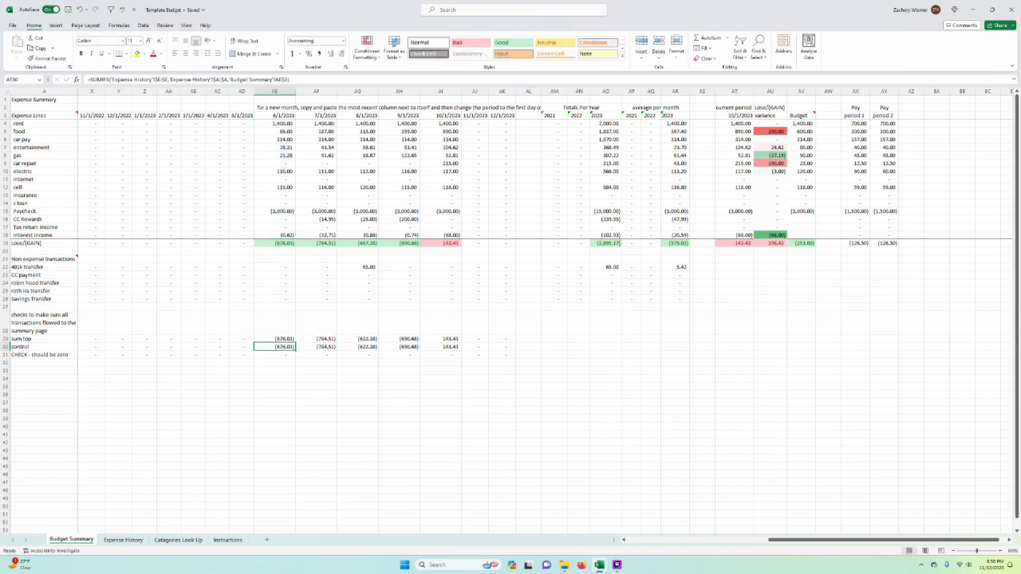
left_click(4, 346)
double_click(275, 346)
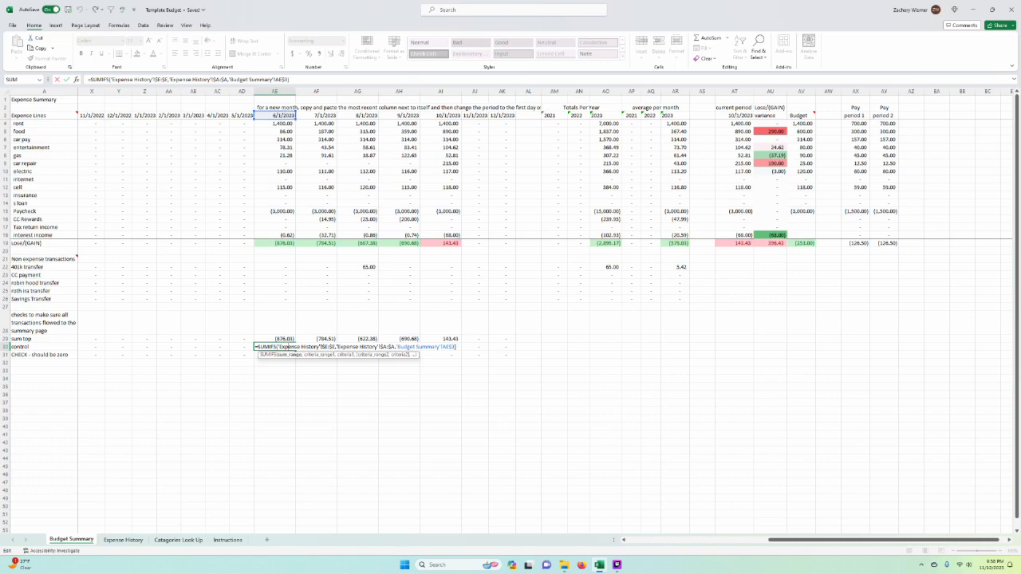
key("Escape")
Step: On Expense History, clear the expense category in F68 for the August 2023 online credit card payment
left_click(124, 540)
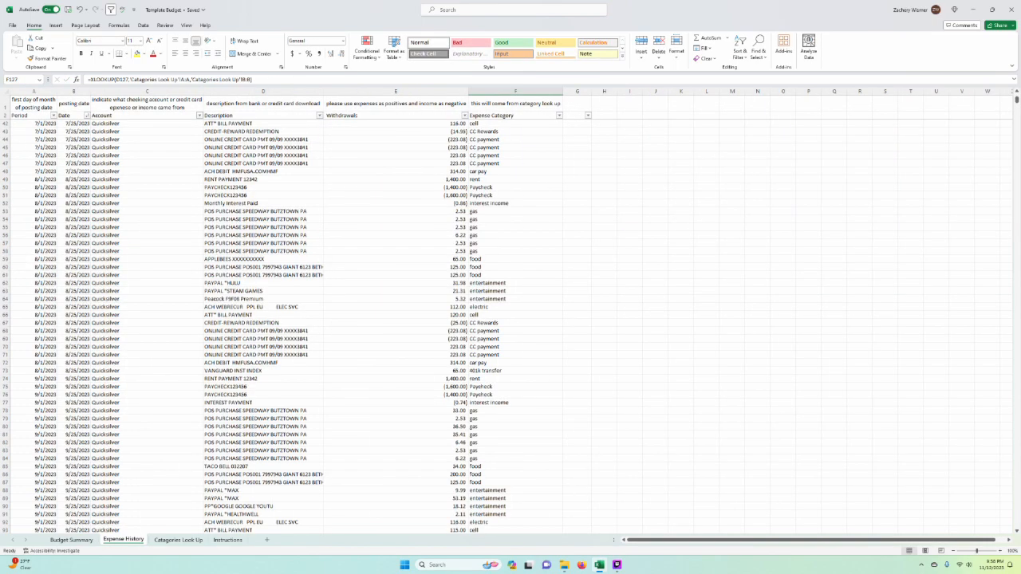
left_click(32, 331)
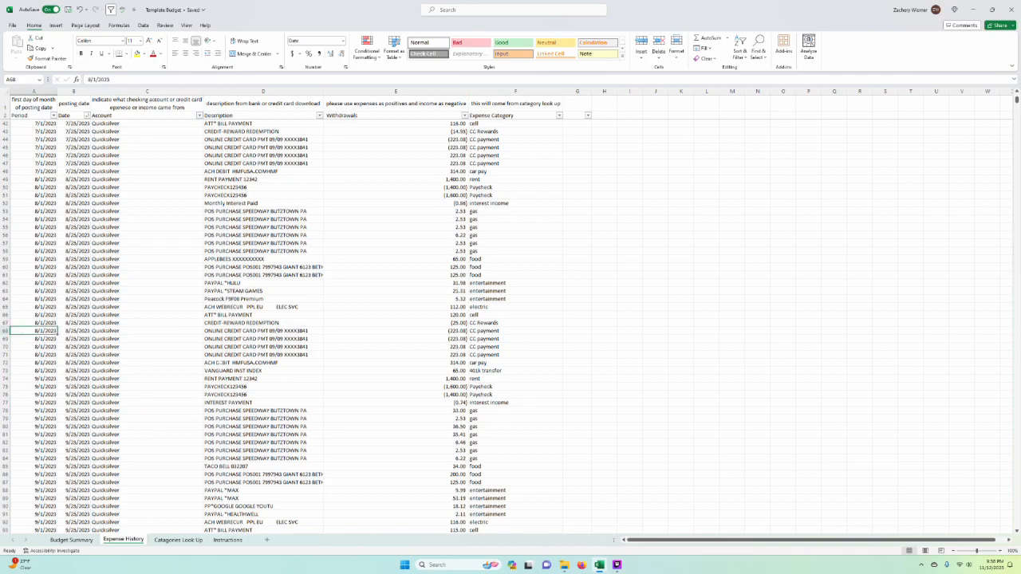
left_click(496, 332)
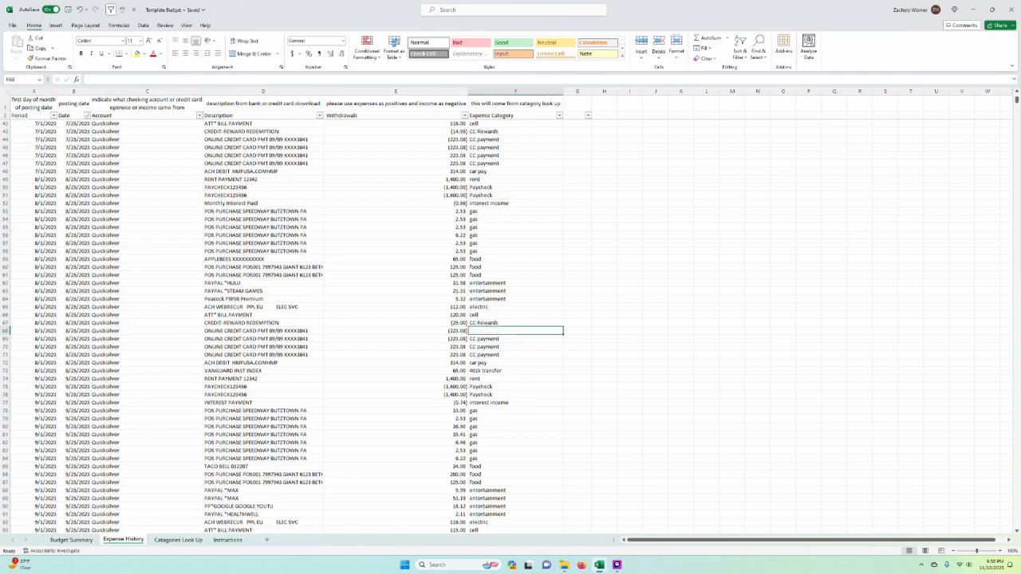
key("Delete")
left_click_drag(631, 347, 656, 355)
left_click(682, 299)
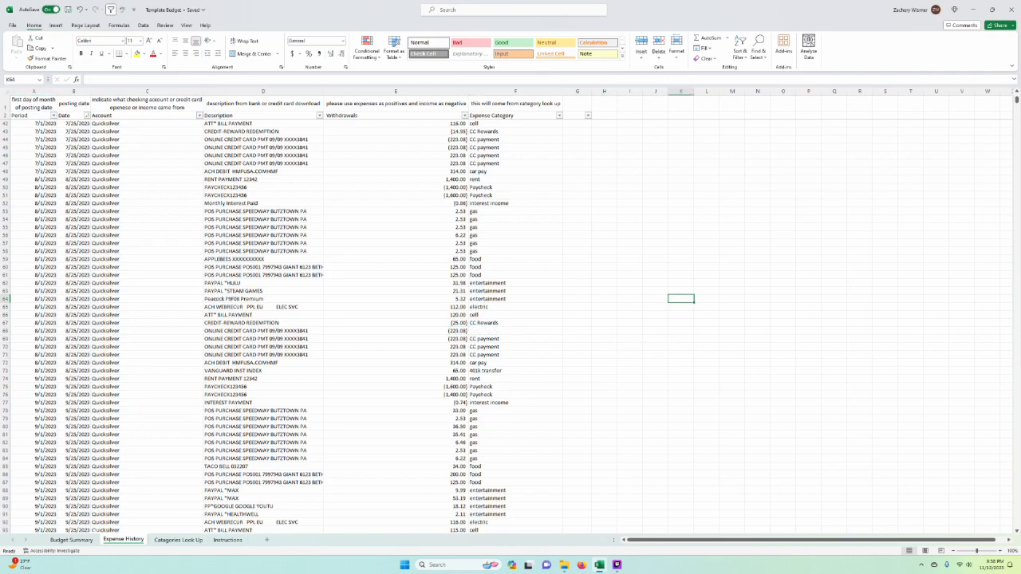
Step: Inspect the August 2023 check in AG31 on Budget Summary and the control and sum top formulas above it
key("ctrl+Page_Up")
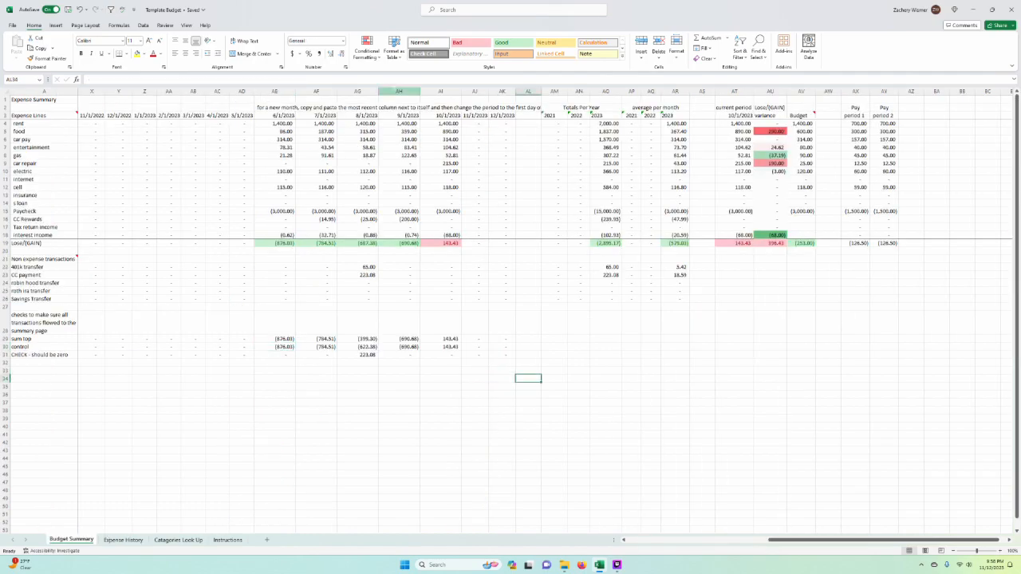
left_click(358, 91)
left_click(367, 354)
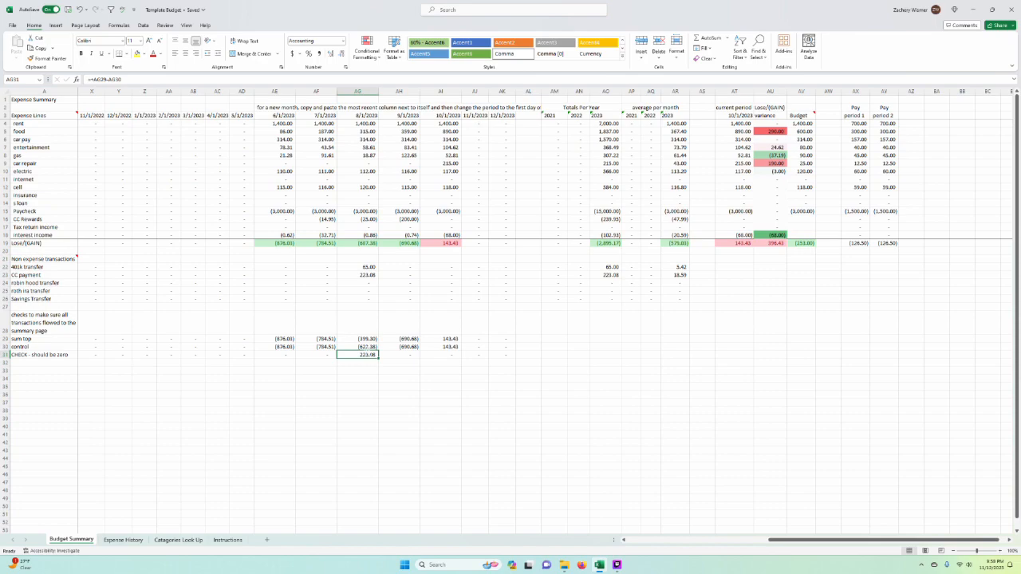
double_click(369, 348)
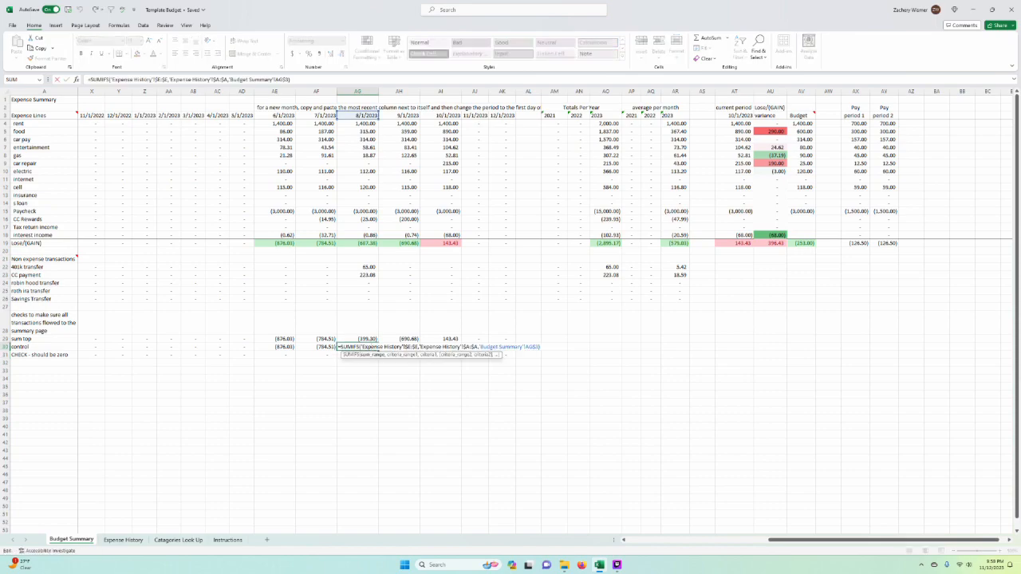
key("Escape")
left_click(371, 339)
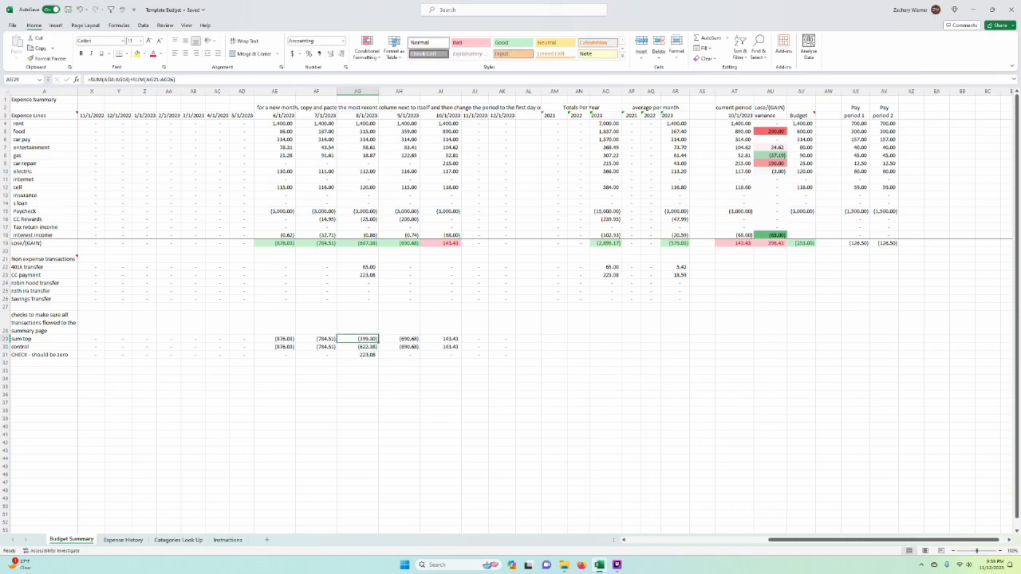
Step: Filter the Expense History Period column to August 2023 and select the blank expense category in F68
left_click(123, 540)
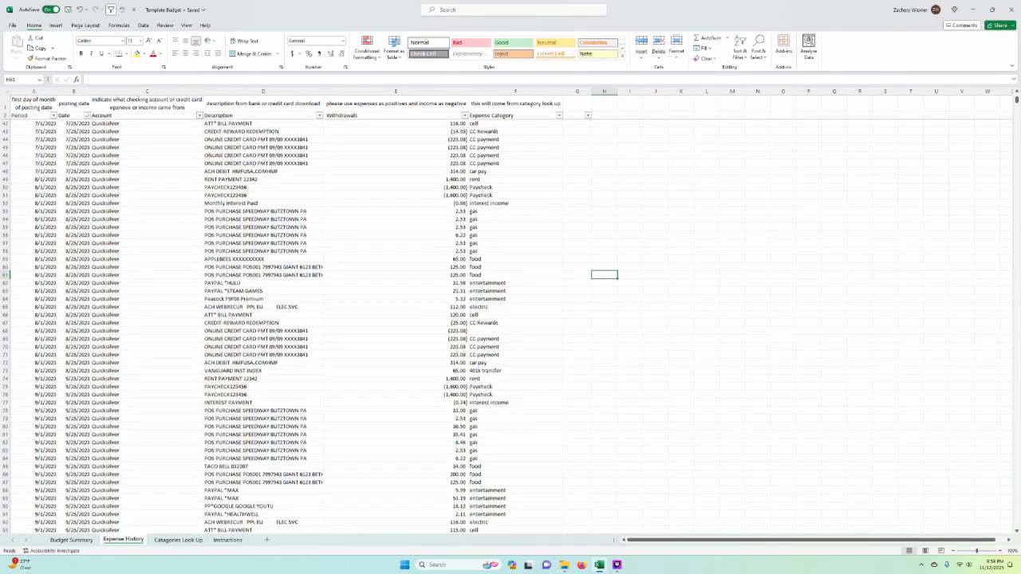
left_click(147, 148)
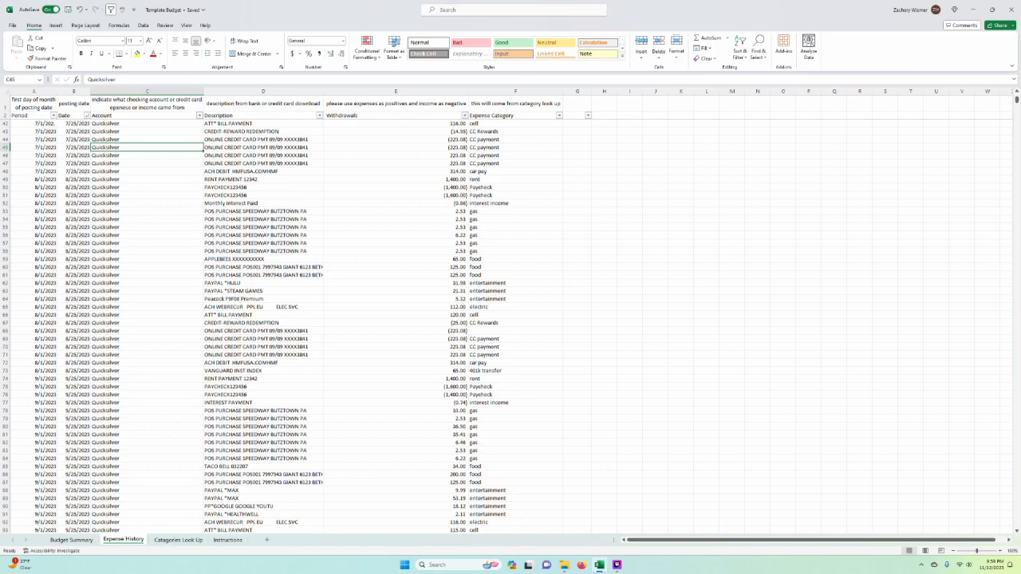
left_click(54, 116)
left_click(25, 220)
left_click(31, 249)
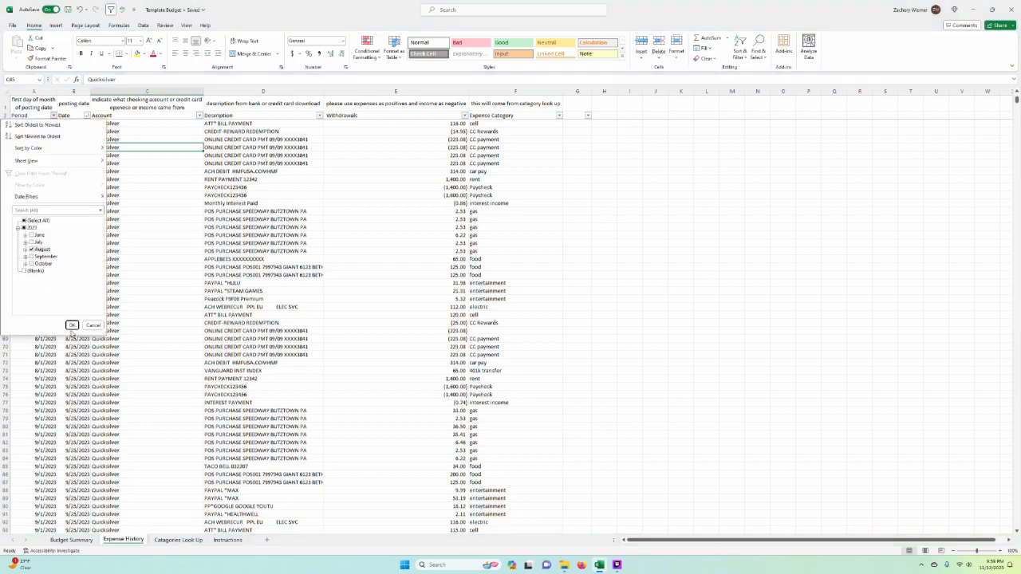
left_click(72, 325)
left_click_drag(519, 148, 519, 291)
left_click(519, 275)
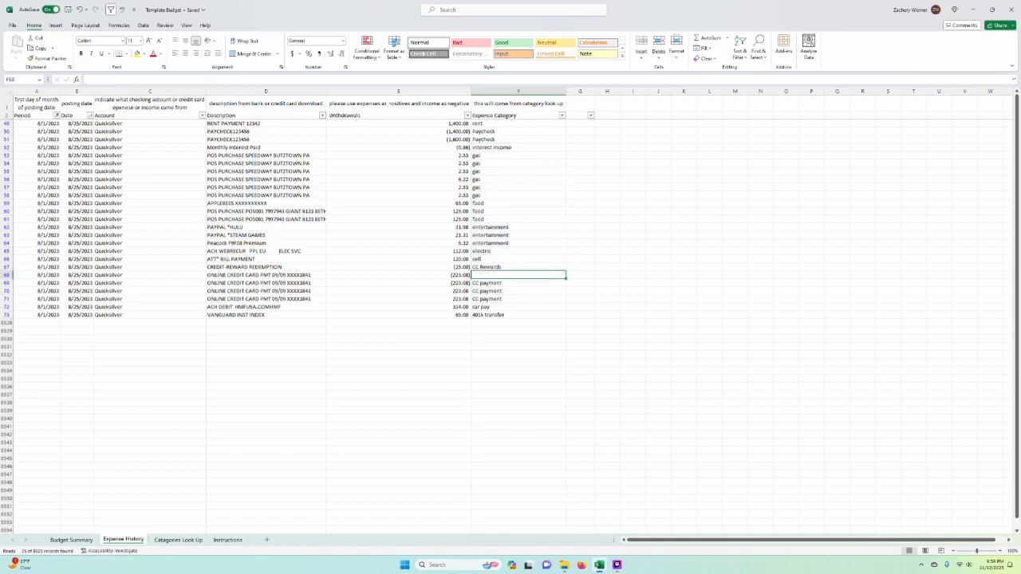
Step: Restore the category in F68 by copying the lookup formula from the Expense Category cell three rows above
key("Up")
key("Up")
key("Up")
key("ctrl+c")
key("Down")
key("Down")
key("Down")
key("ctrl+v")
key("Escape")
Step: Reset the Period filter on Expense History to show all months
left_click(684, 291)
left_click(35, 123)
left_click(56, 115)
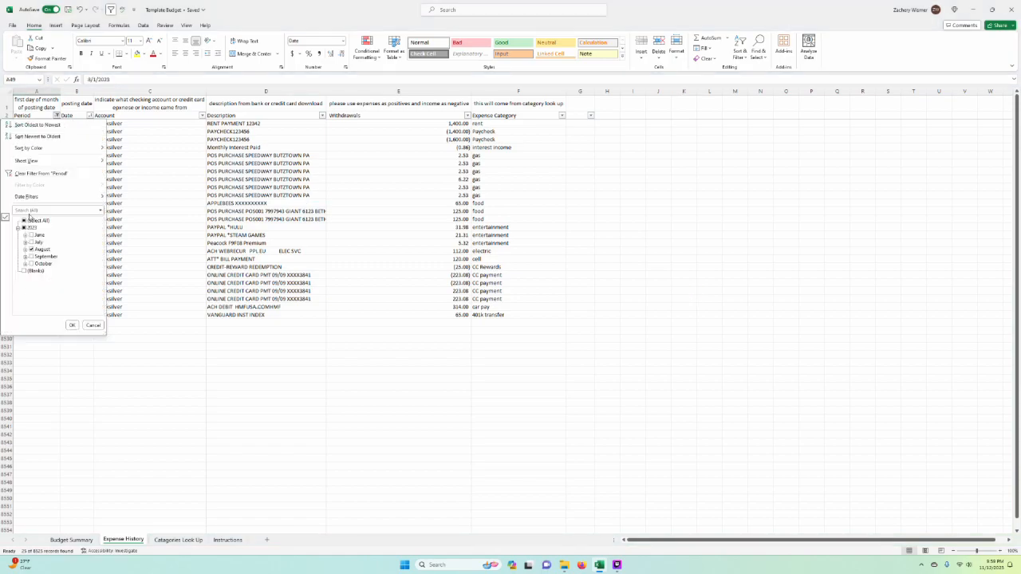
left_click(72, 326)
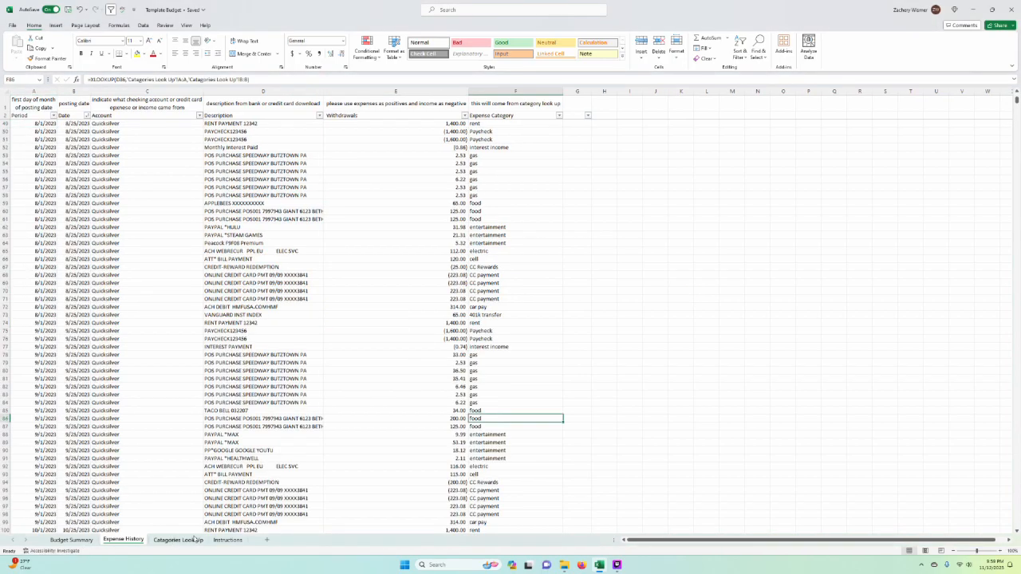
Step: Copy the ATT* BILL PAYMENT description into the first empty Description cell, D128, of Expense History
left_click(600, 565)
left_click(600, 564)
left_click(394, 450)
scroll(395, 450, "down", 19)
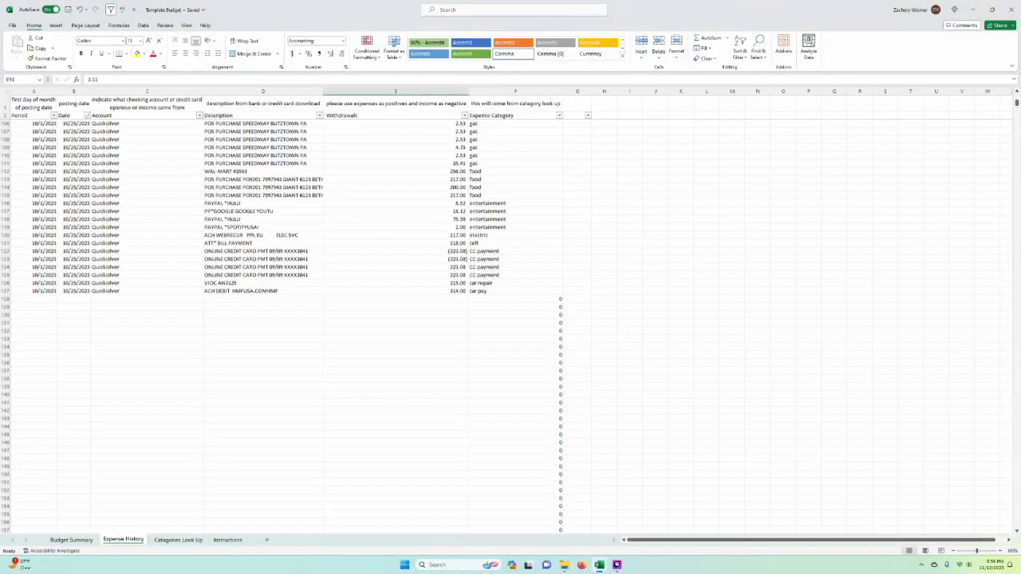
left_click_drag(147, 323, 398, 346)
left_click(263, 298)
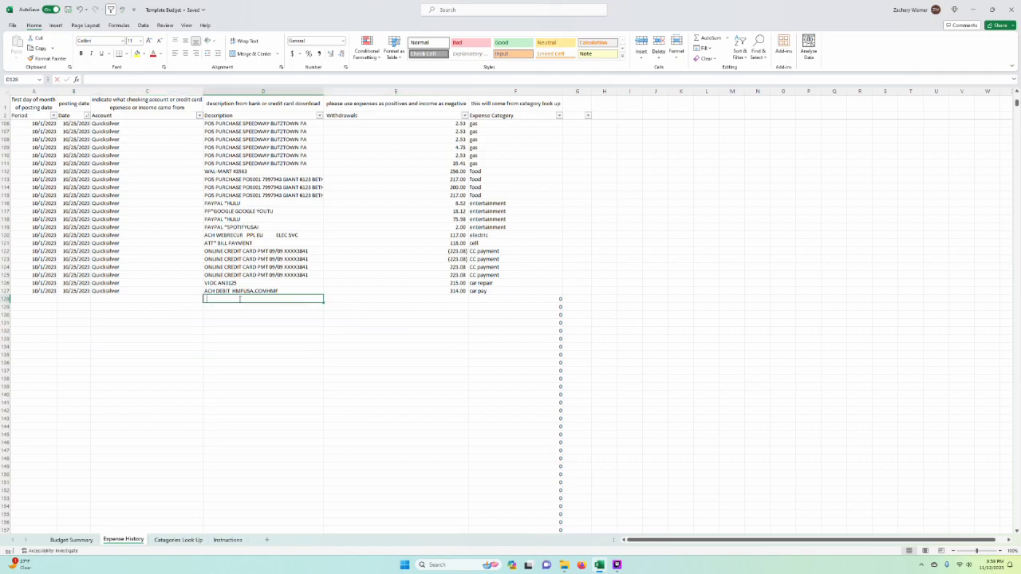
key("Up")
key("Up")
key("Up")
key("Up")
key("Up")
key("Up")
key("Up")
key("ctrl+c")
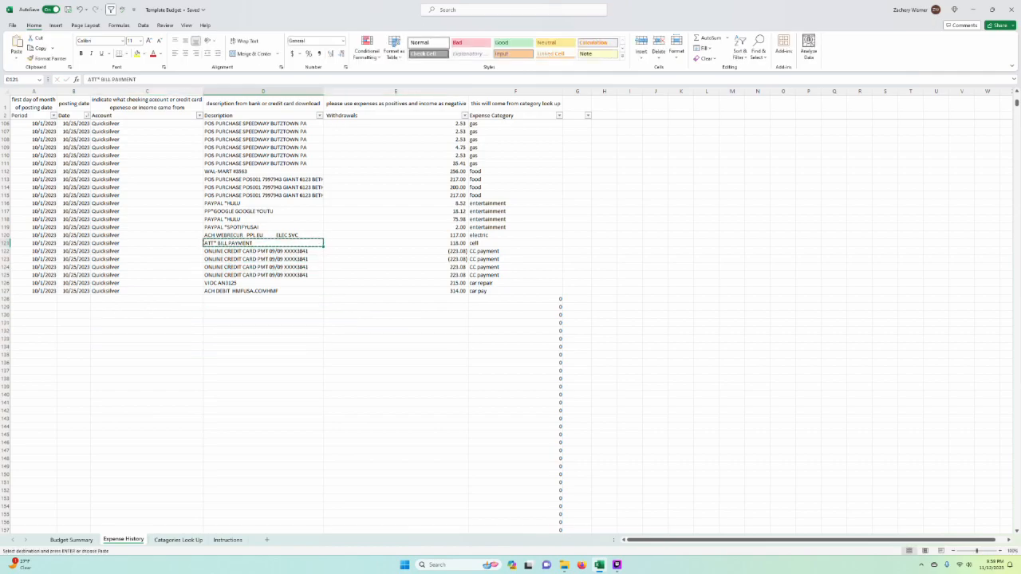
key("Down")
key("Down")
key("Down")
key("Down")
key("Down")
key("Down")
key("Down")
key("Return")
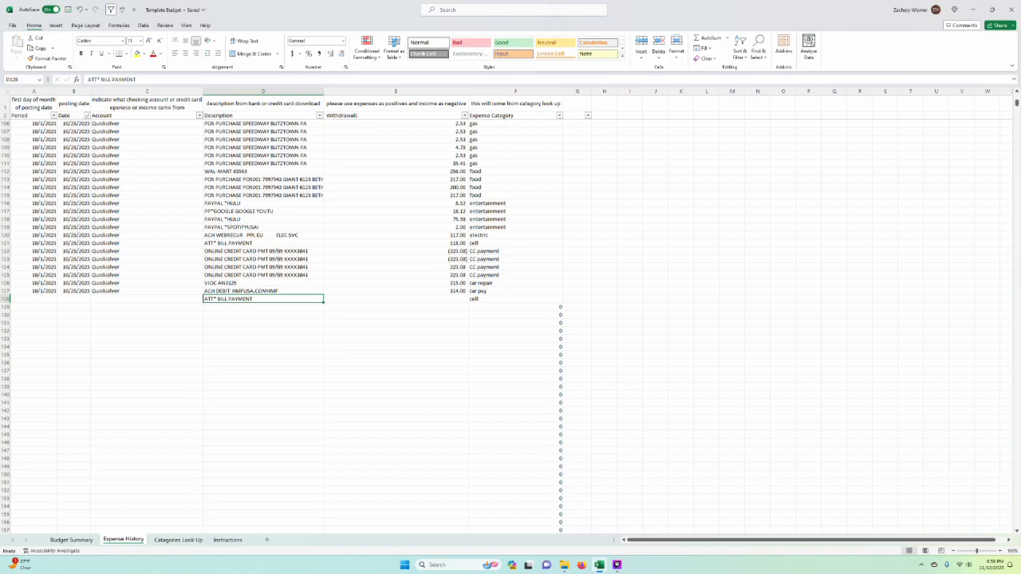
Step: Enter "new expense" as the description in D128 and copy it to A28 at the end of the Catagories Look Up list
type("new expense")
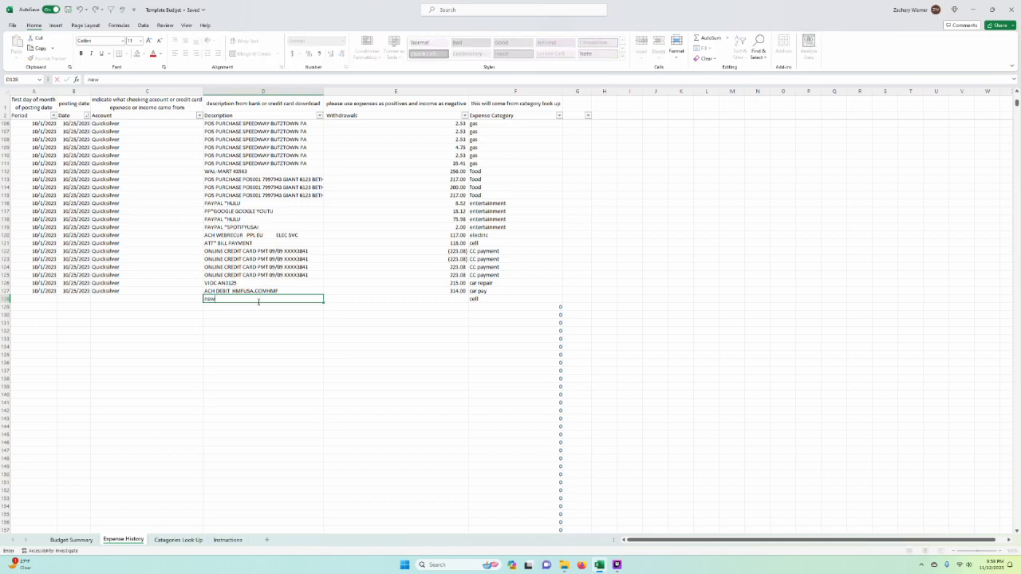
key("Return")
key("Right")
key("Left")
key("Up")
key("ctrl+c")
left_click(178, 540)
key("Left")
key("ctrl+v")
Step: Assign the entertainment category to "new expense" in B28 by copying the category from an existing entry
key("Right")
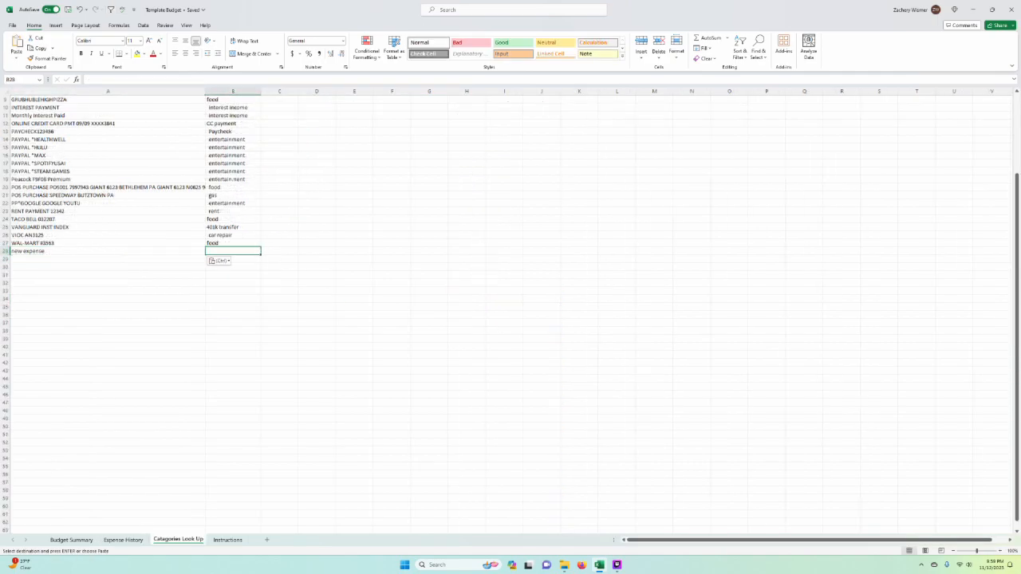
key("Up")
key("Up")
key("Up")
key("Up")
key("Up")
key("Up")
key("Up")
key("Up")
key("Up")
key("Up")
key("ctrl+c")
key("Down")
key("Down")
key("Down")
key("Down")
key("Down")
key("Down")
key("Down")
key("Down")
key("Down")
key("Down")
key("ctrl+v")
Step: Back on Expense History, enter 65 as the withdrawal amount for the new expense in E128
key("ctrl+Page_Up")
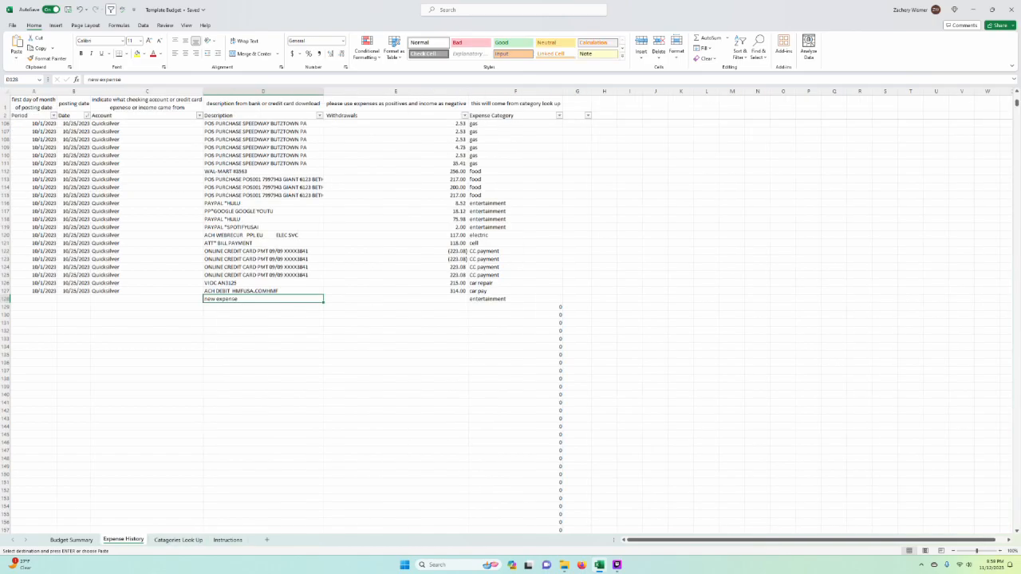
key("Right")
type("65")
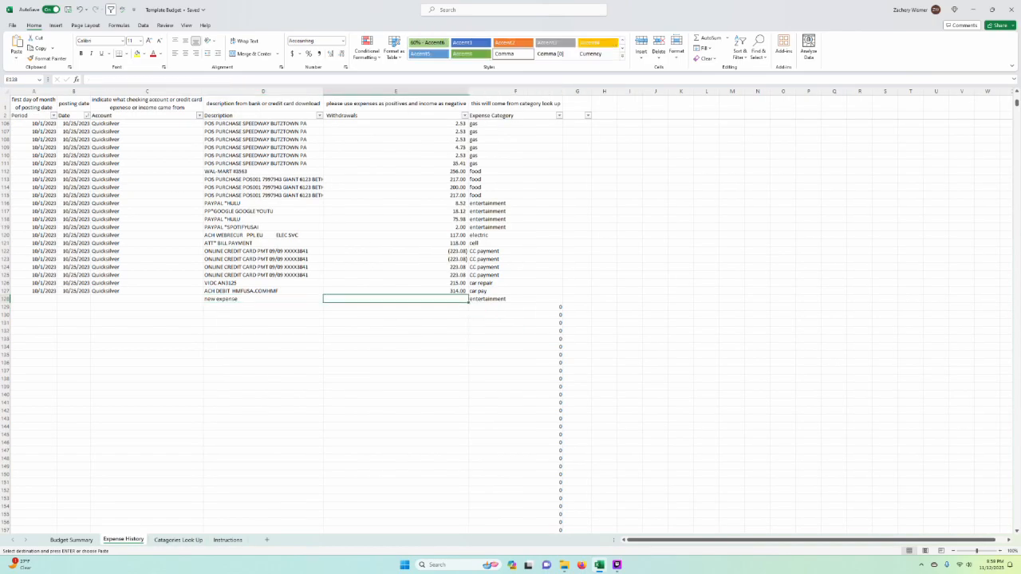
key("Return")
type("3")
Step: Complete row 128 with period 11/1/2023, posting date 11/2/2023 and "checking account" as the account
left_click(50, 299)
type("11/1/2023")
key("Tab")
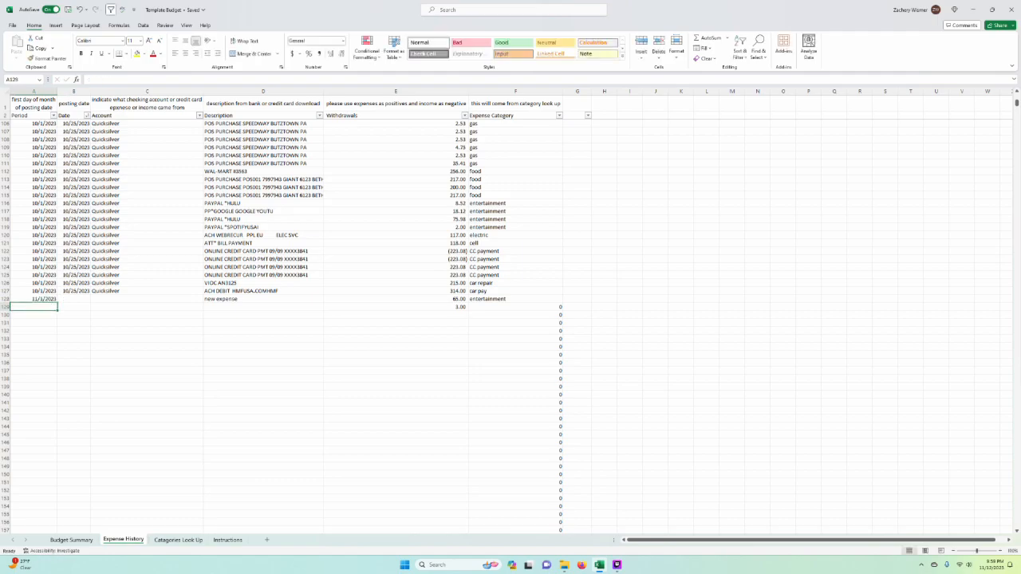
type("11/2/2023")
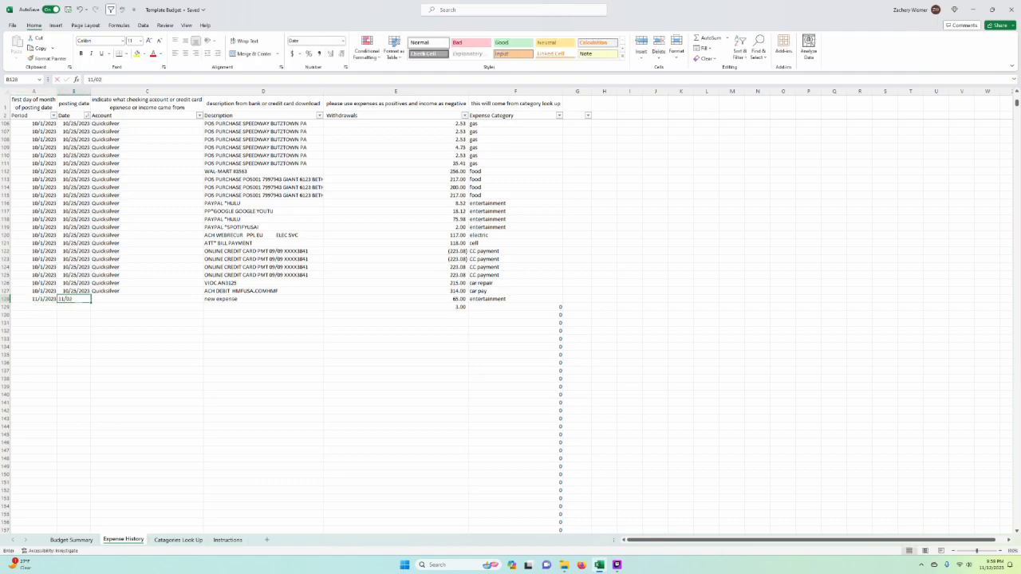
key("Tab")
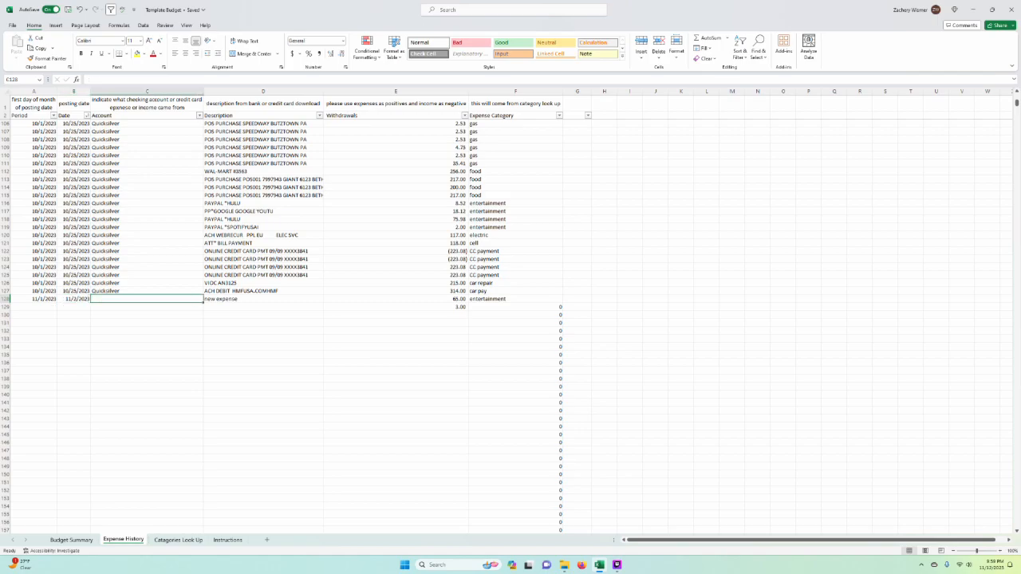
type("checking account")
key("Return")
Step: Clear the stray withdrawal amount in E129 below the new expense
left_click(515, 291)
left_click(395, 306)
key("Delete")
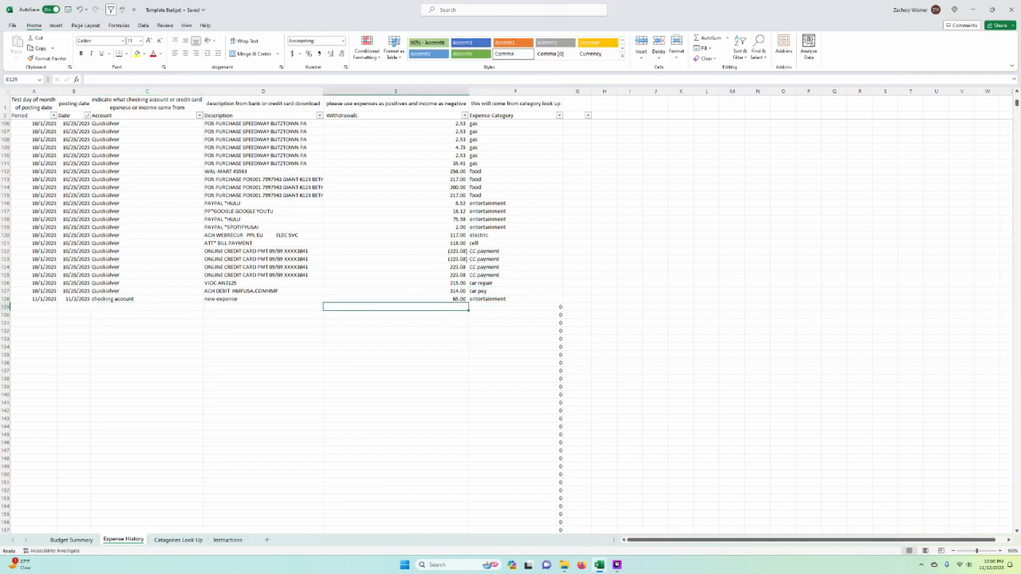
Step: Examine the November and December 2023 columns on Budget Summary along with the yearly totals, averages and control checks
left_click(71, 540)
left_click(501, 410)
scroll(501, 410, "right", 1)
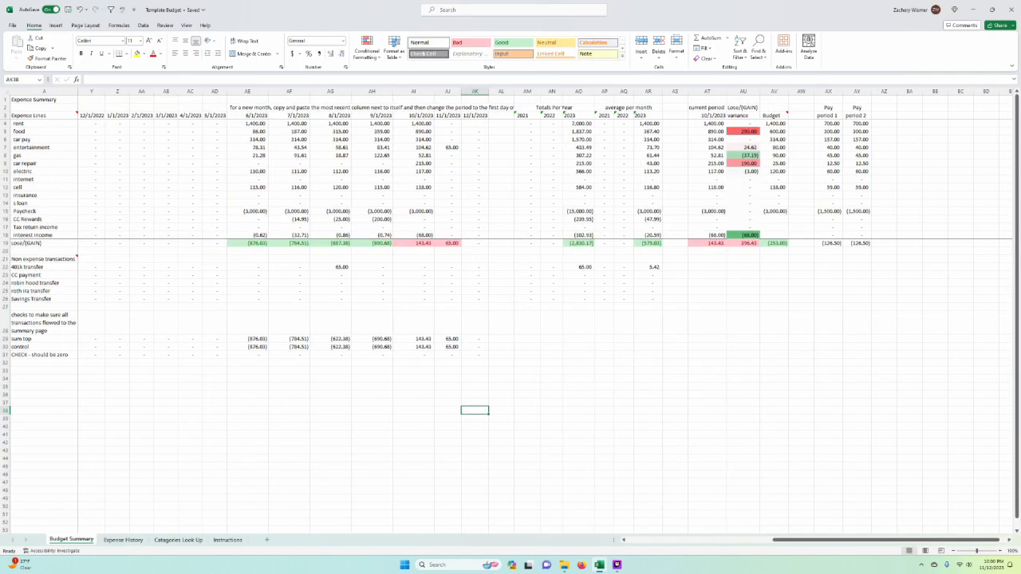
left_click(448, 107)
left_click(448, 91)
left_click(579, 339)
left_click(475, 91)
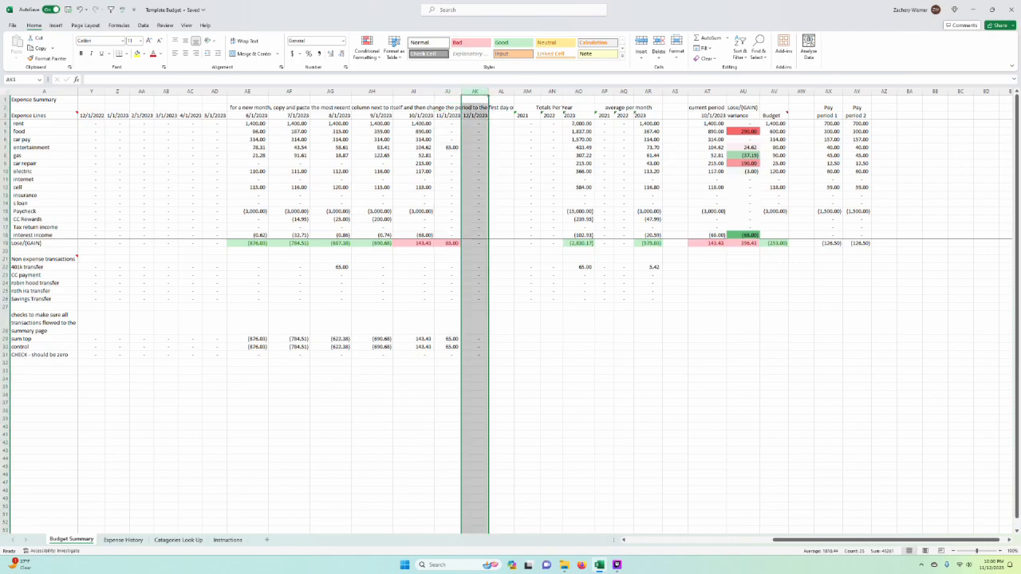
left_click(673, 401)
scroll(857, 410, "left", 6)
scroll(414, 396, "right", 6)
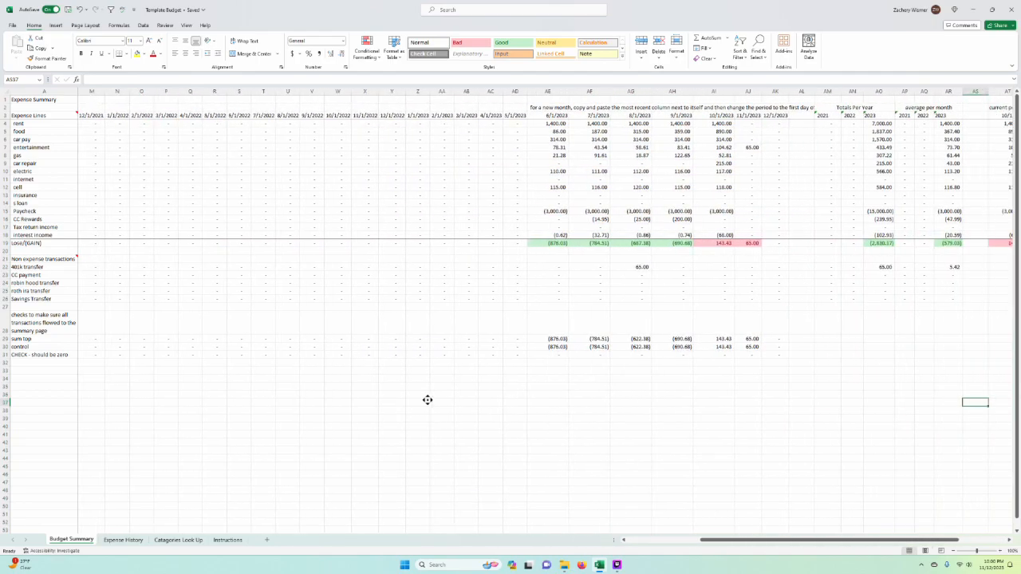
scroll(428, 400, "right", 7)
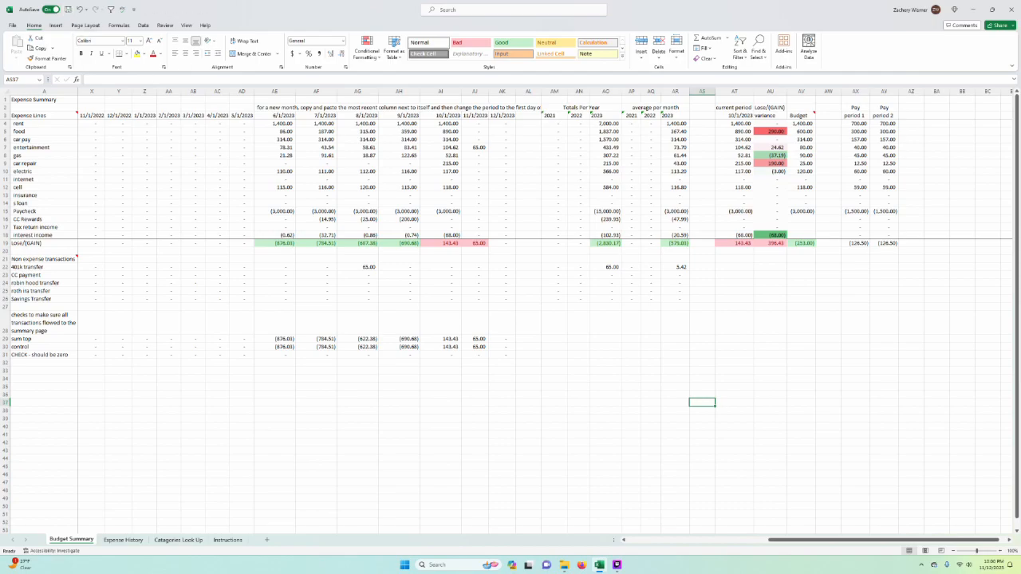
Step: Look through the Instructions, Catagories Look Up and Expense History sheets, including the update steps and the new expense entry
left_click(606, 275)
left_click(555, 482)
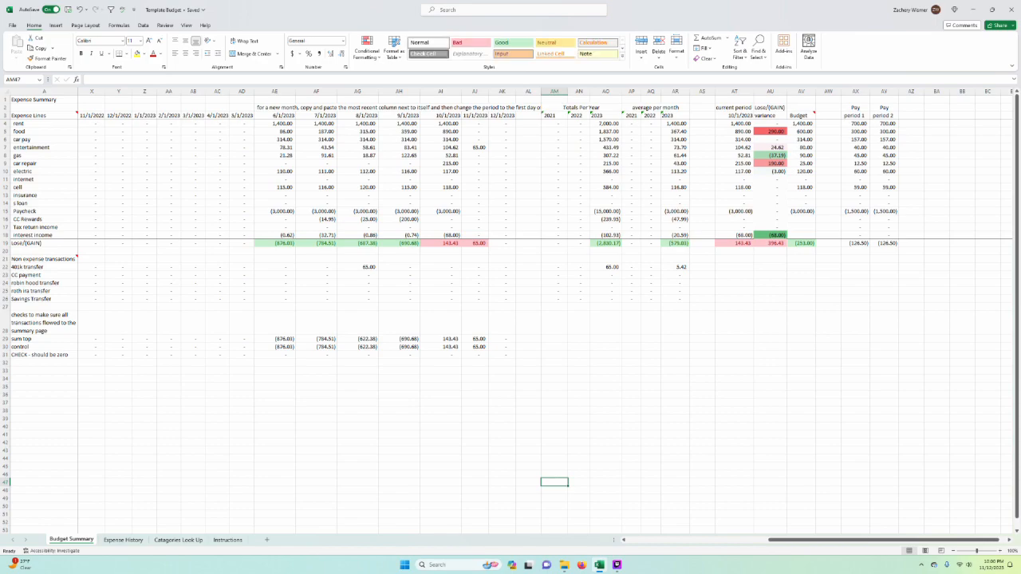
left_click(227, 540)
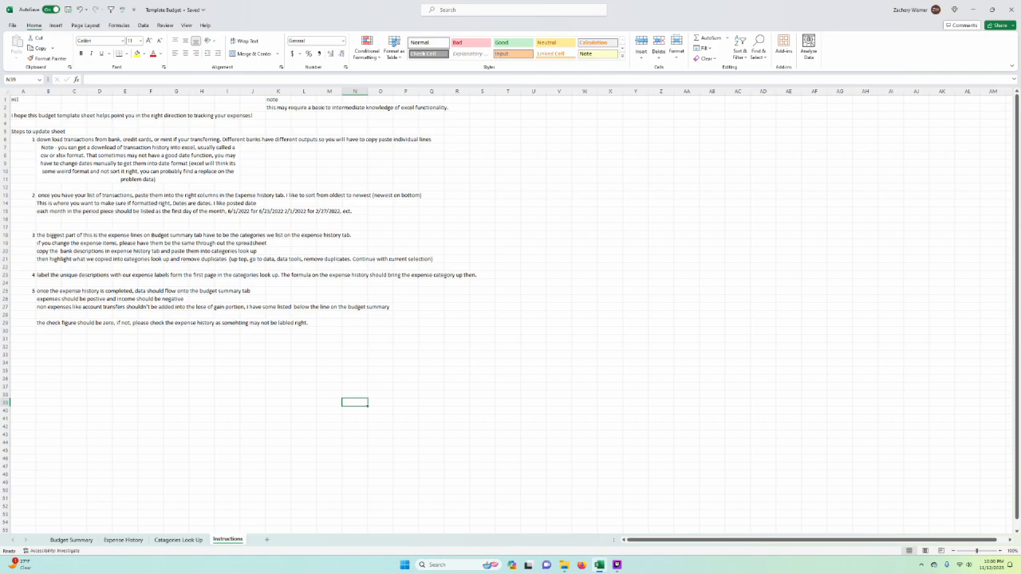
left_click(179, 540)
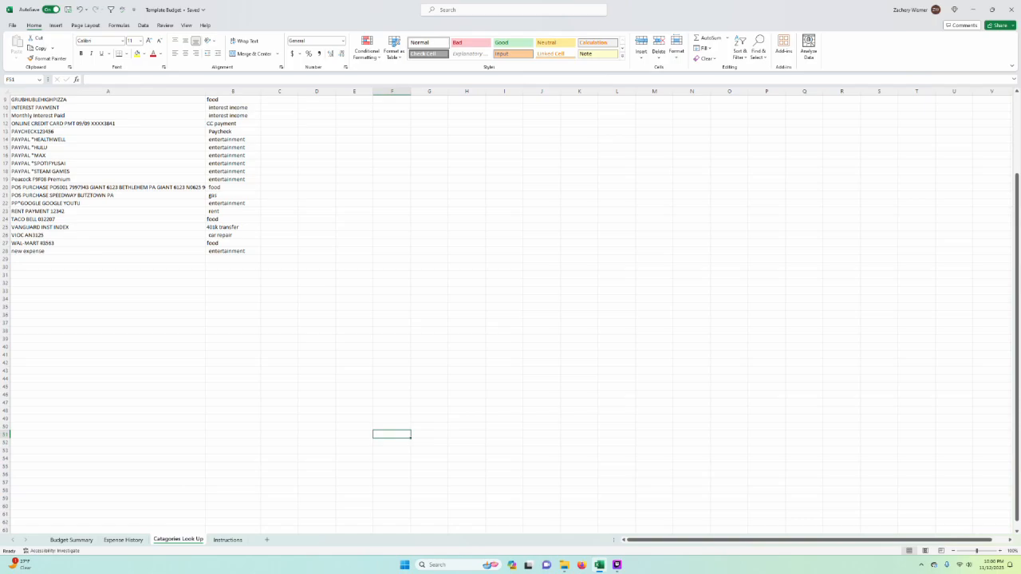
left_click(124, 541)
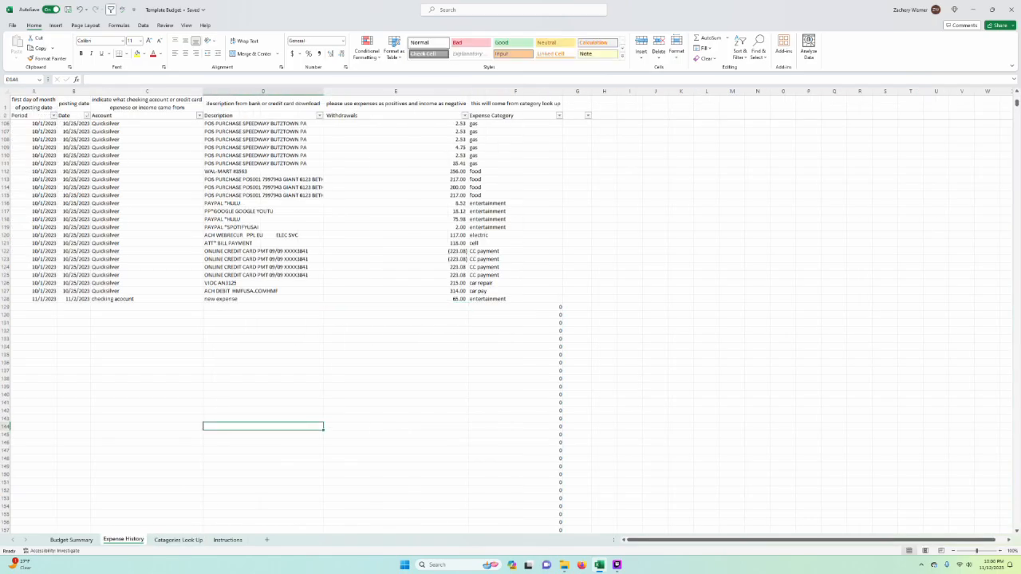
left_click(147, 521)
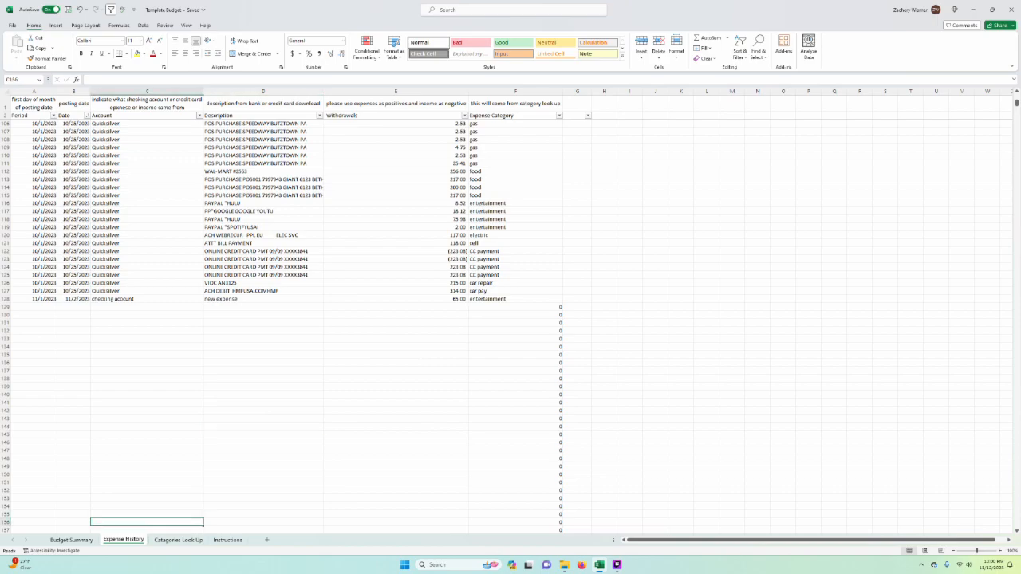
Step: Return to Budget Summary and review the food and cell lines across the monthly columns, yearly totals, averages, variance and budget
key("ctrl+Page_Up")
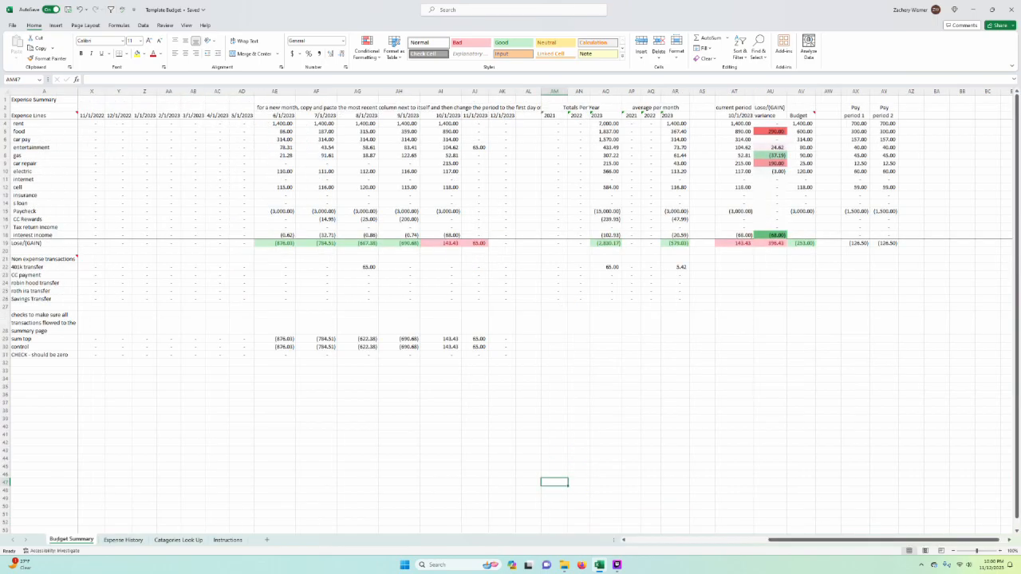
scroll(550, 257, "left", 6)
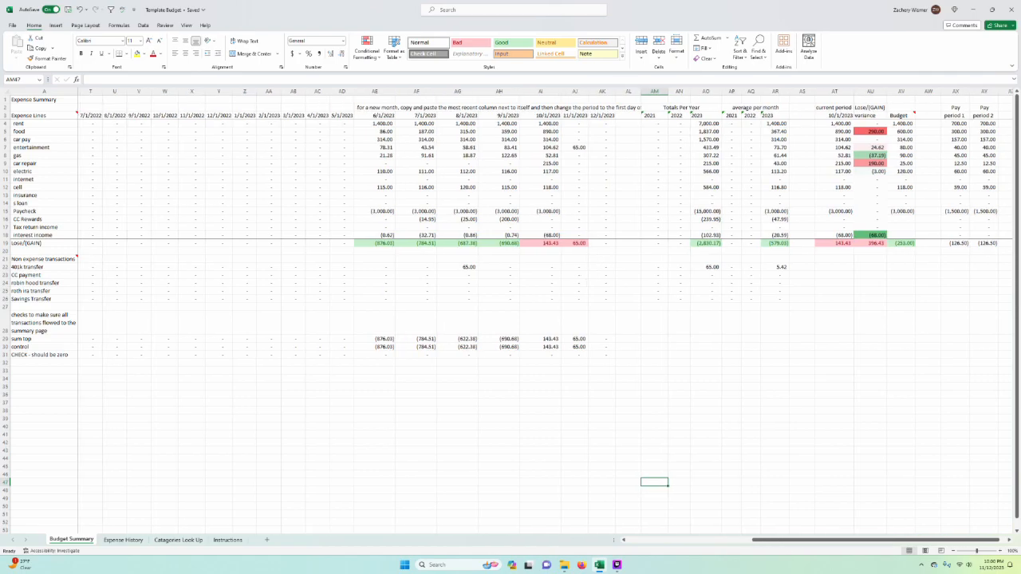
left_click(4, 131)
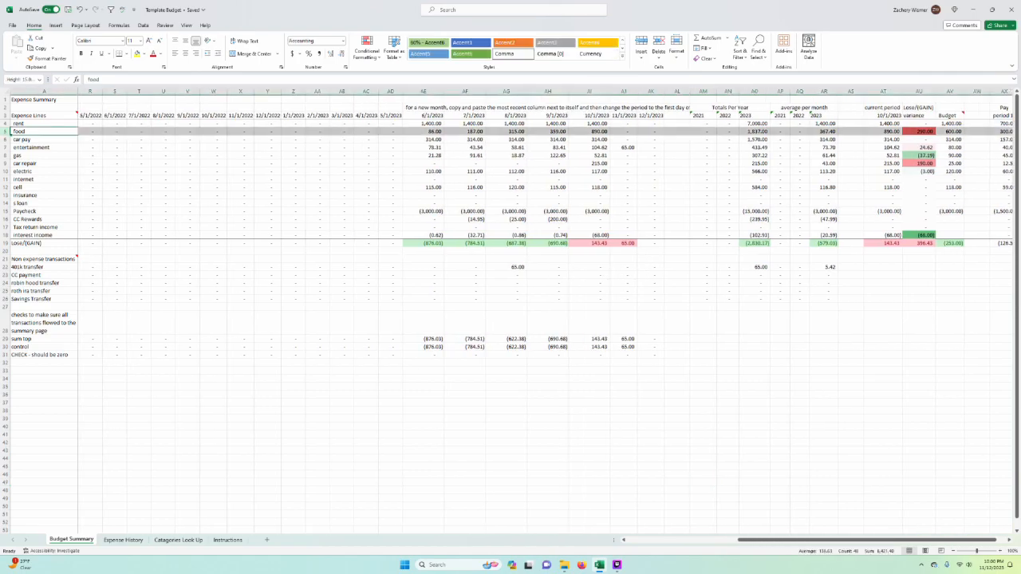
left_click(548, 186)
scroll(547, 310, "right", 2)
key("shift+Down")
scroll(547, 310, "right", 4)
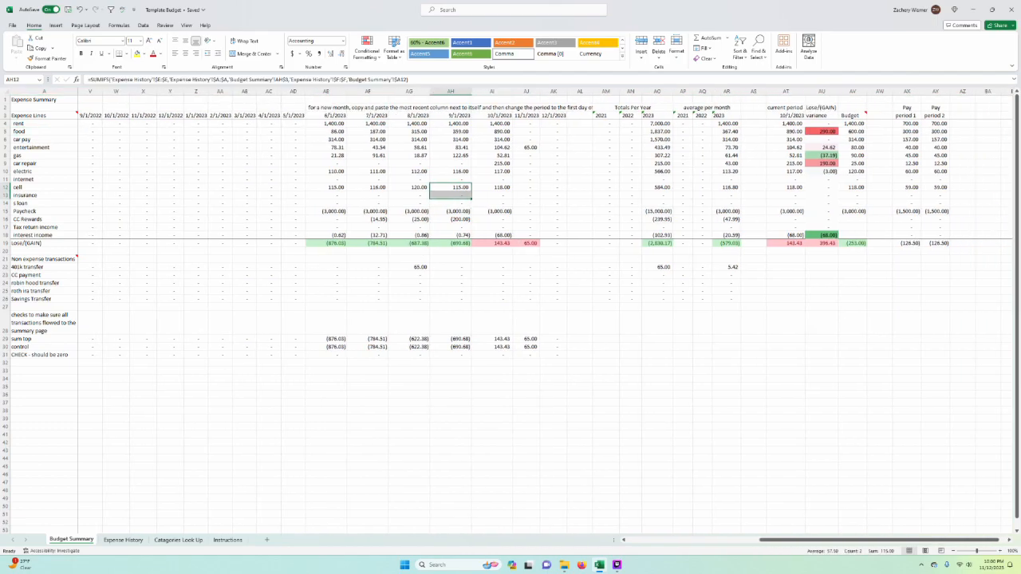
scroll(547, 311, "right", 2)
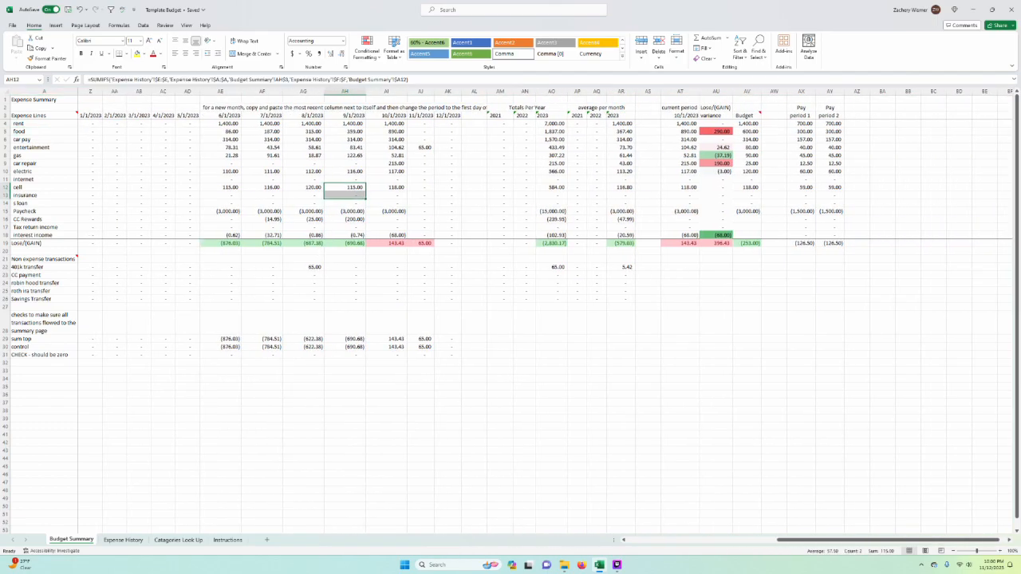
left_click(747, 346)
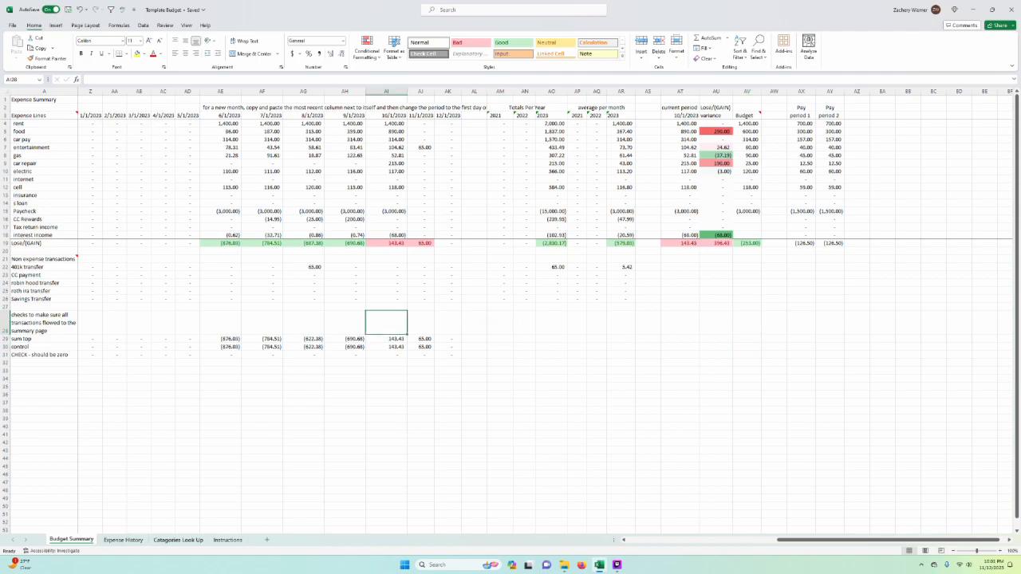
left_click(617, 565)
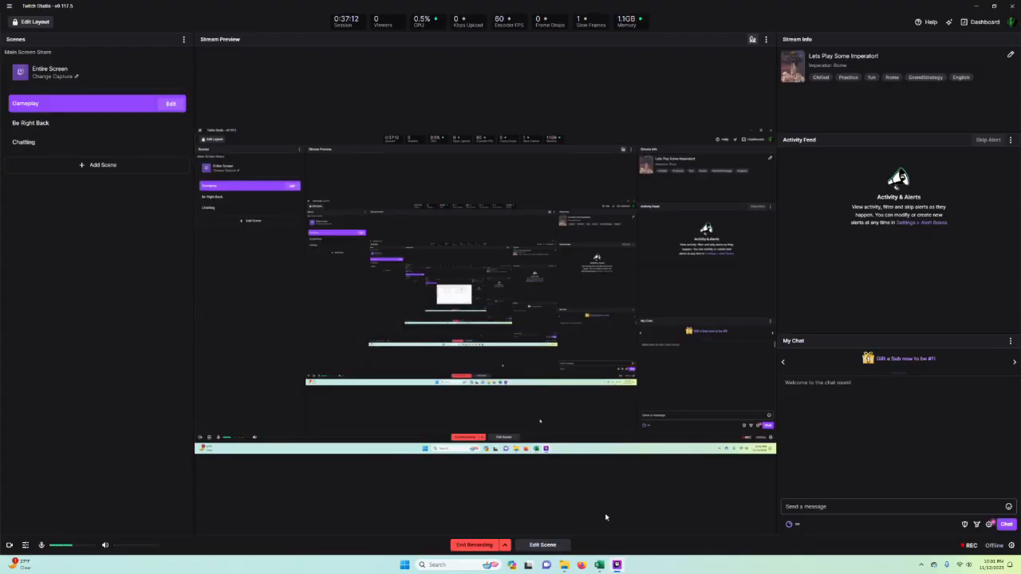